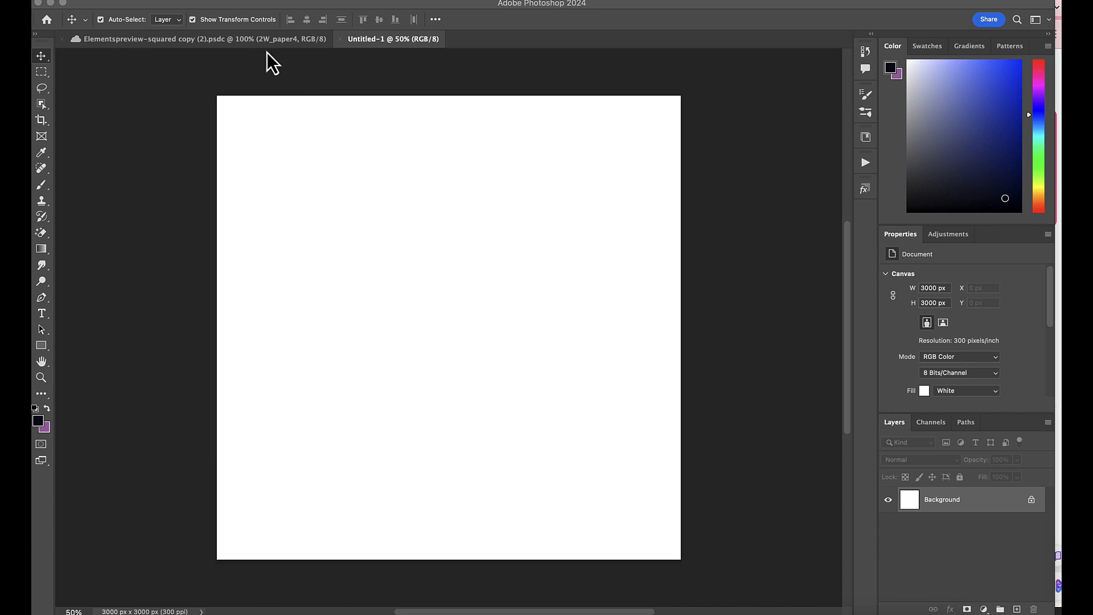
# Switch to Adobe Bridge, browse the 2W_zen Elements folder and open 2W_budha4.png in Photoshop
pyautogui.hscroll(2, 269, 53)
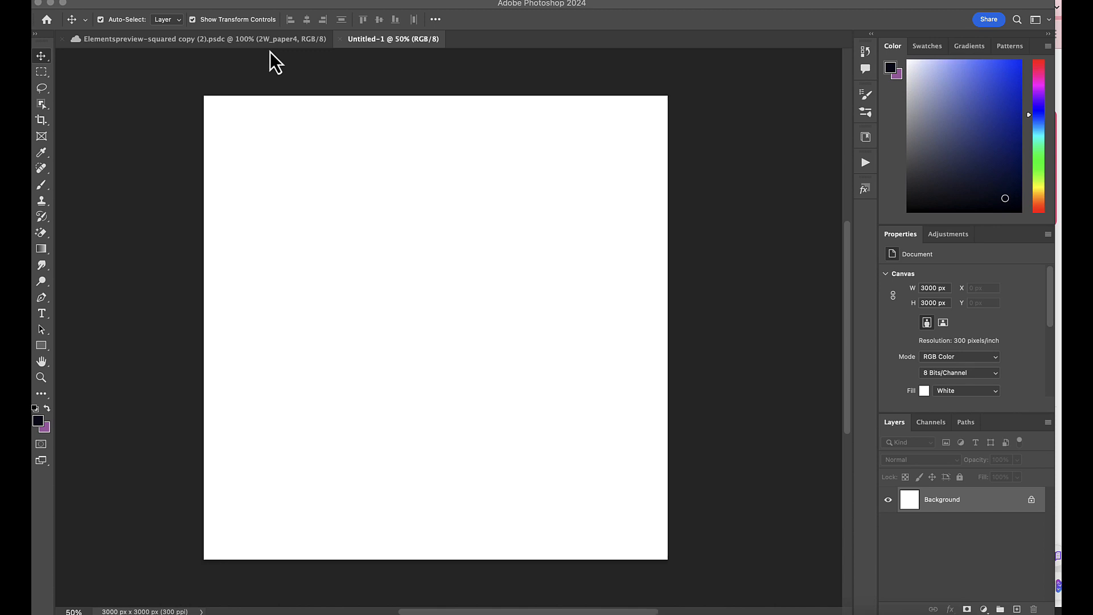
pyautogui.click(451, 610)
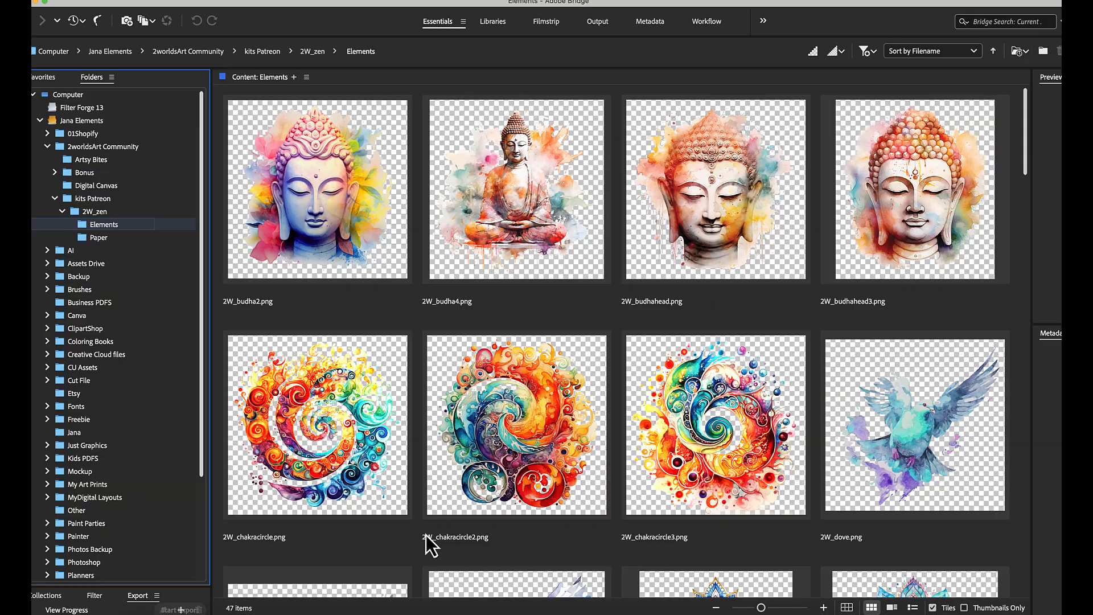
pyautogui.scroll(-15, 580, 491)
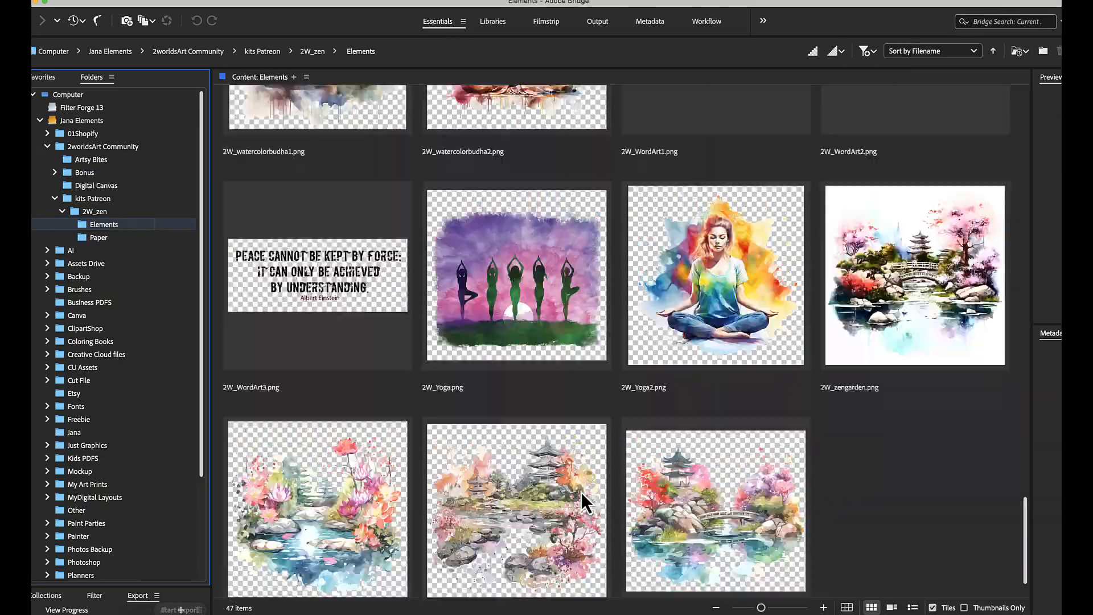
pyautogui.scroll(8, 582, 491)
pyautogui.scroll(-3, 582, 492)
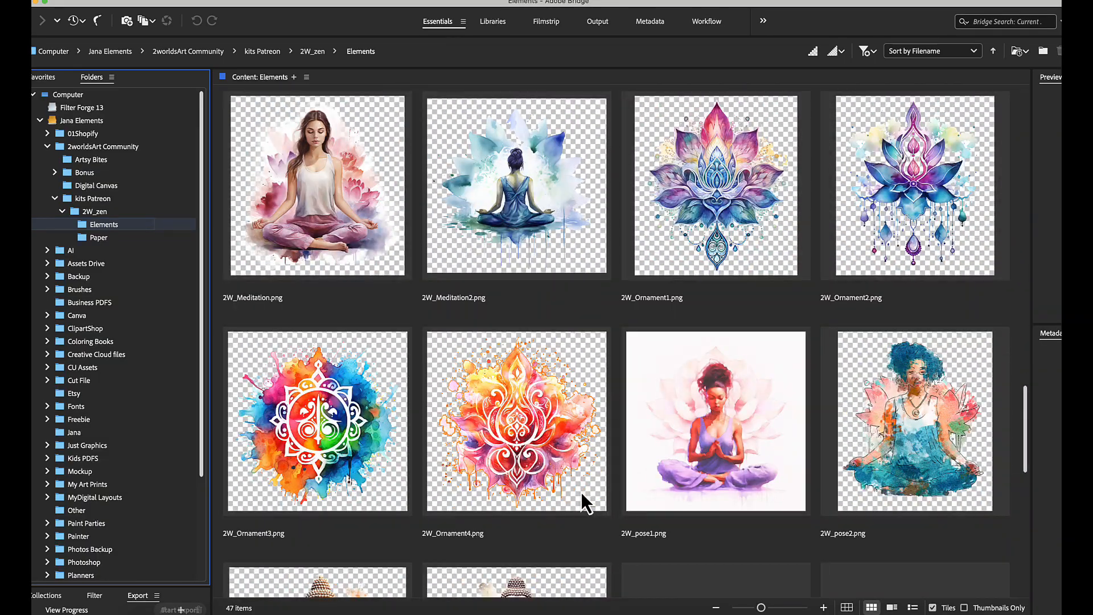
pyautogui.scroll(2, 582, 492)
pyautogui.scroll(8, 581, 491)
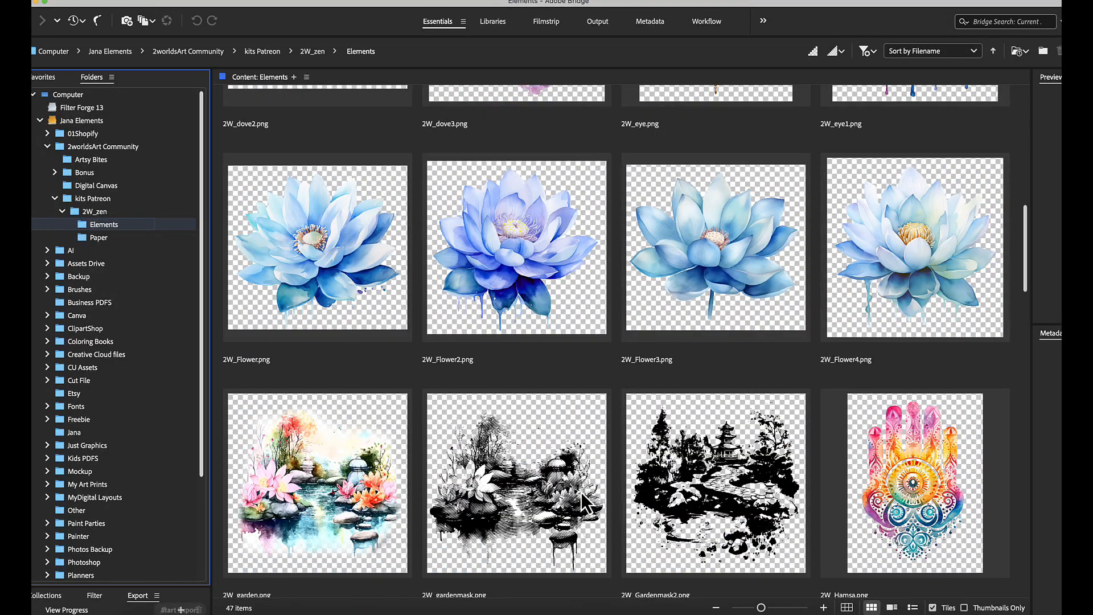
pyautogui.scroll(8, 581, 492)
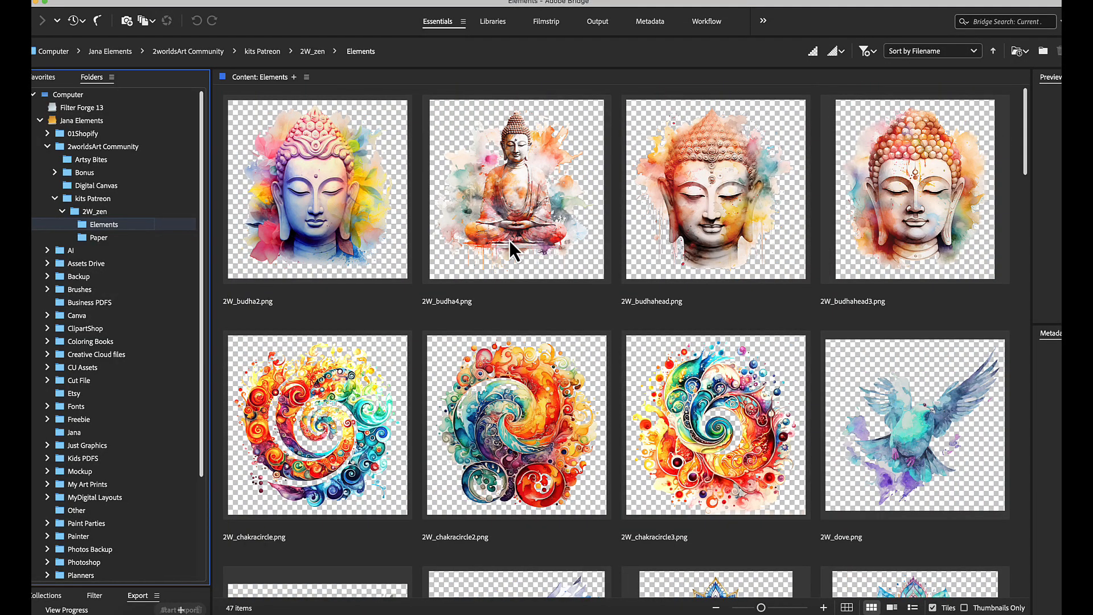
pyautogui.doubleClick(529, 202)
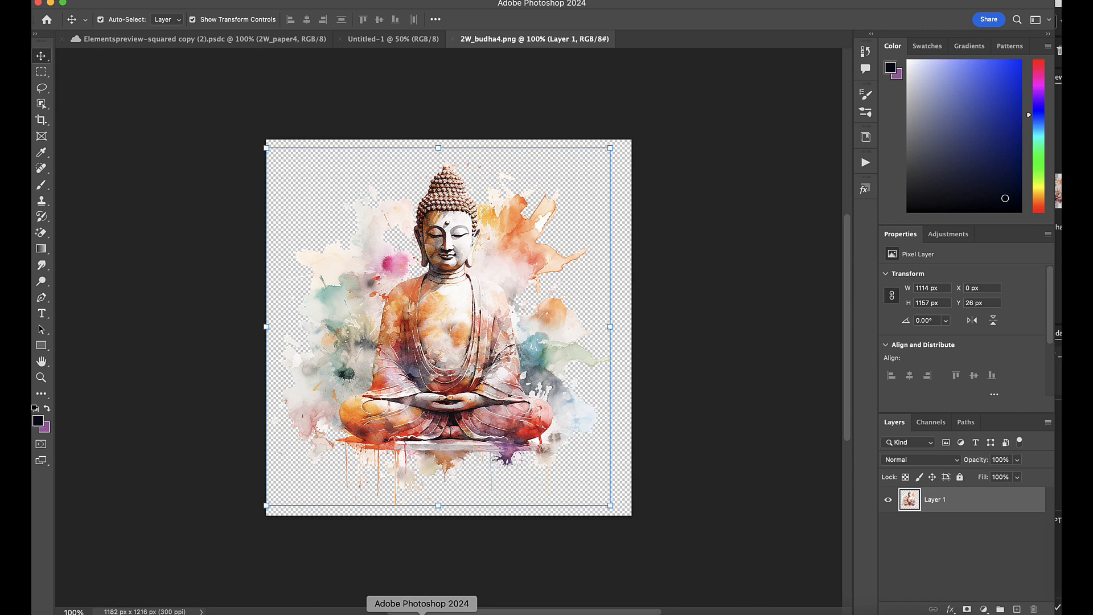
# Switch to Adobe Bridge and open 2W_Paper8.jpg from the 2W_zen Paper folder in Photoshop
pyautogui.click(408, 41)
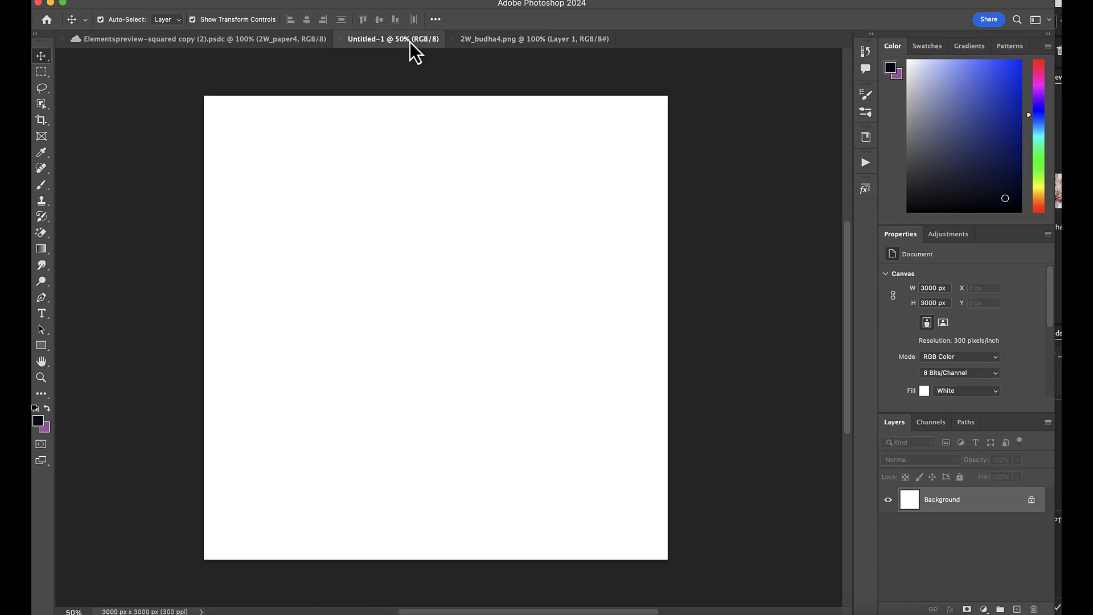
pyautogui.click(472, 40)
pyautogui.click(375, 45)
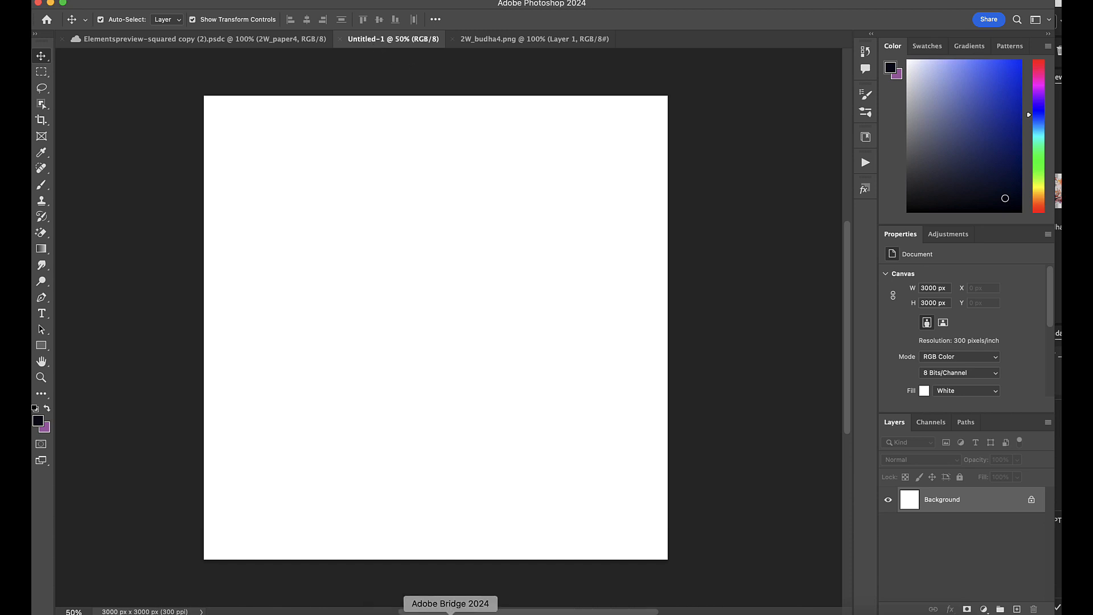
pyautogui.click(450, 608)
pyautogui.click(131, 236)
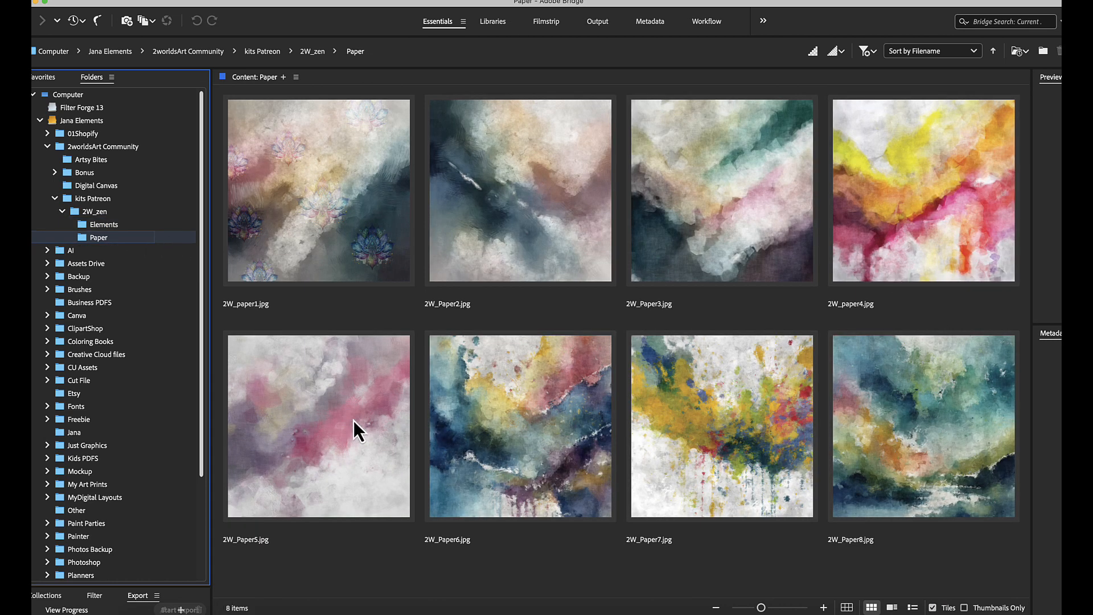
pyautogui.doubleClick(924, 416)
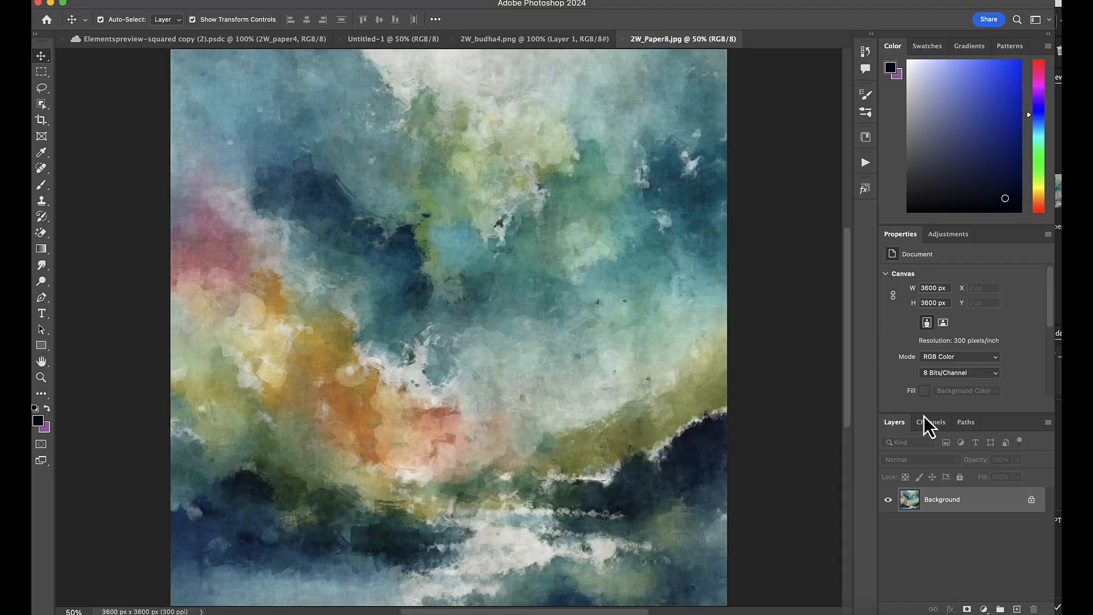
# Place the 2W_Paper8 texture in the Untitled-1 document, scaled to 3040 × 3040 px so that it covers the canvas
pyautogui.moveTo(333, 86); pyautogui.dragTo(370, 46)
pyautogui.click(551, 275)
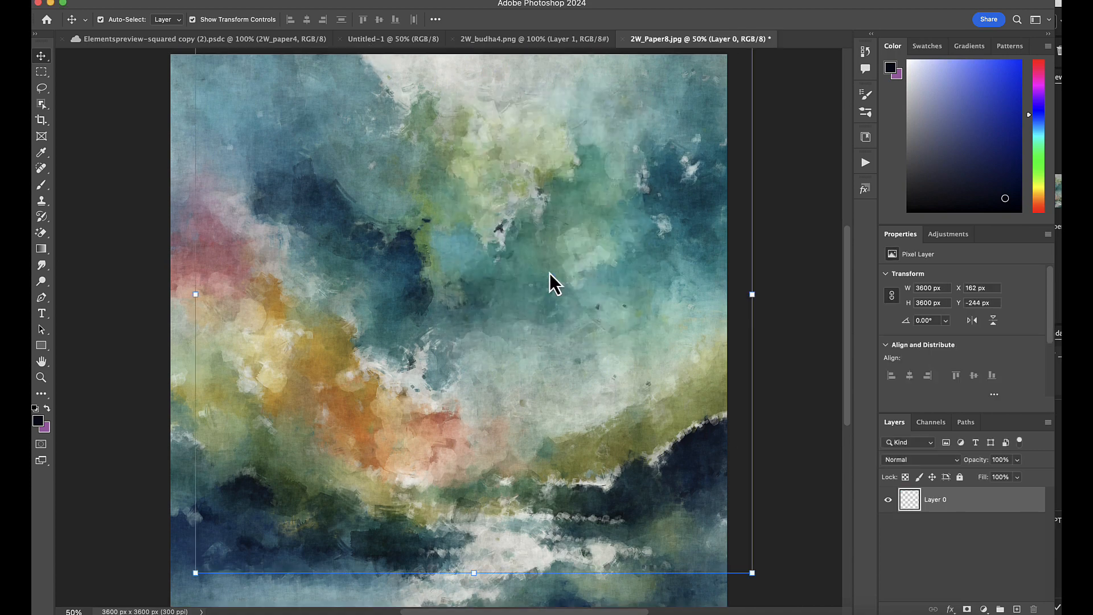
pyautogui.moveTo(420, 88); pyautogui.dragTo(552, 296)
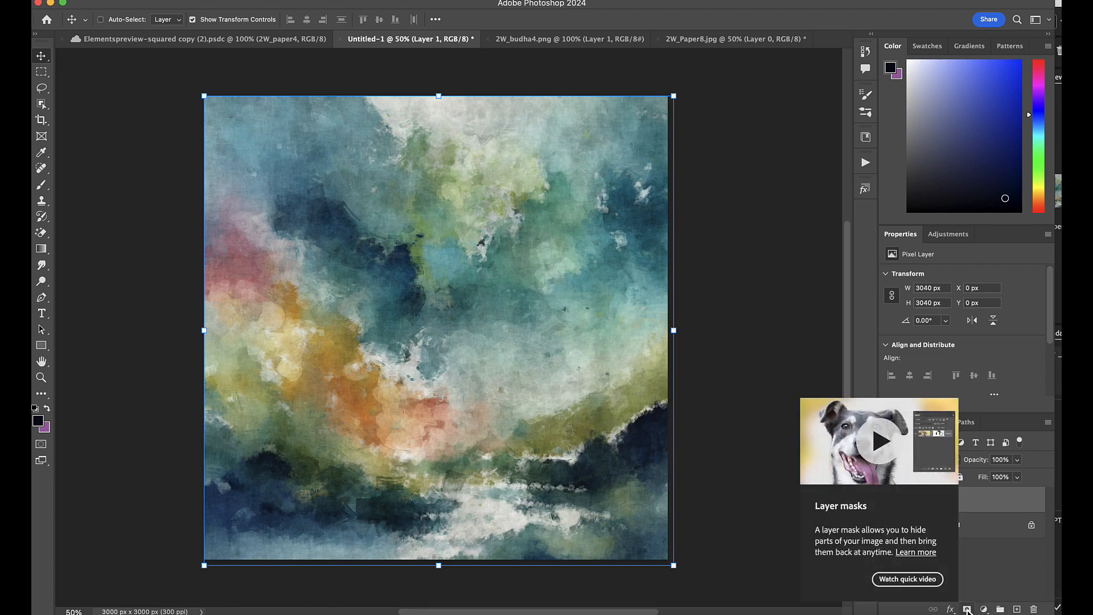
pyautogui.click(968, 610)
pyautogui.press('super+z')
pyautogui.press('super+z')
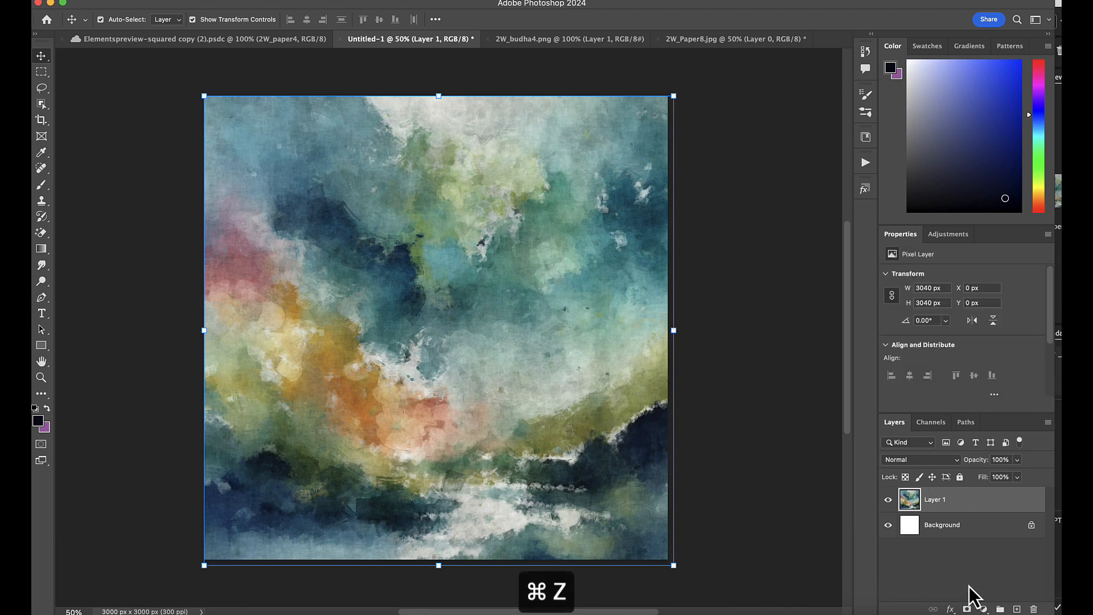
# Add a black hide-all mask to the paper layer and choose the 2W_watertextureD brush from 2W_watercolortexture1, with white as foreground colour
pyautogui.keyDown('alt'); pyautogui.click(968, 609); pyautogui.keyUp('alt')
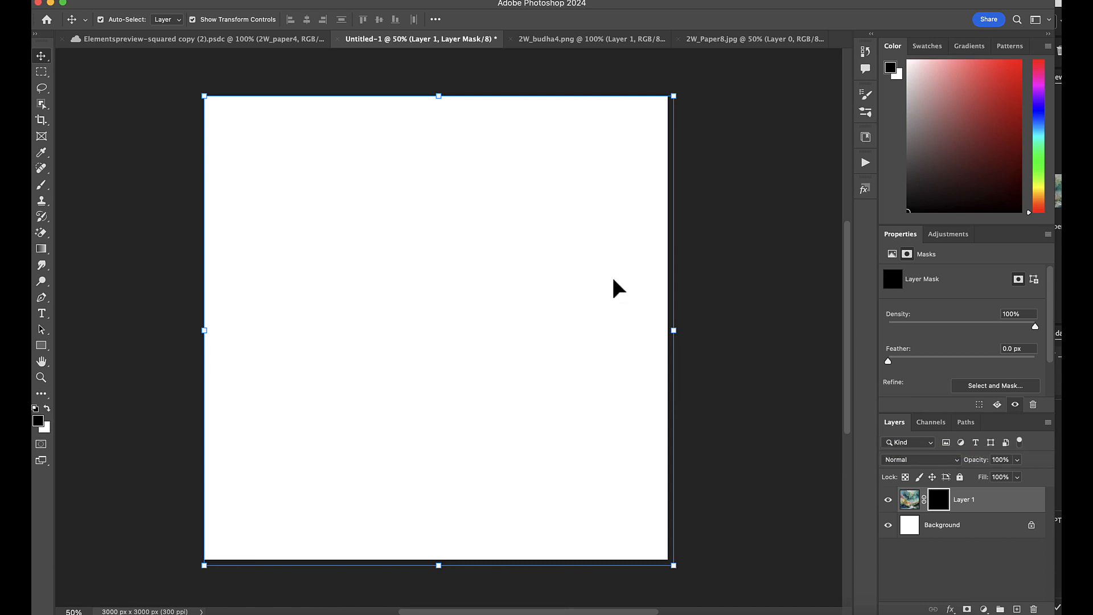
pyautogui.click(868, 114)
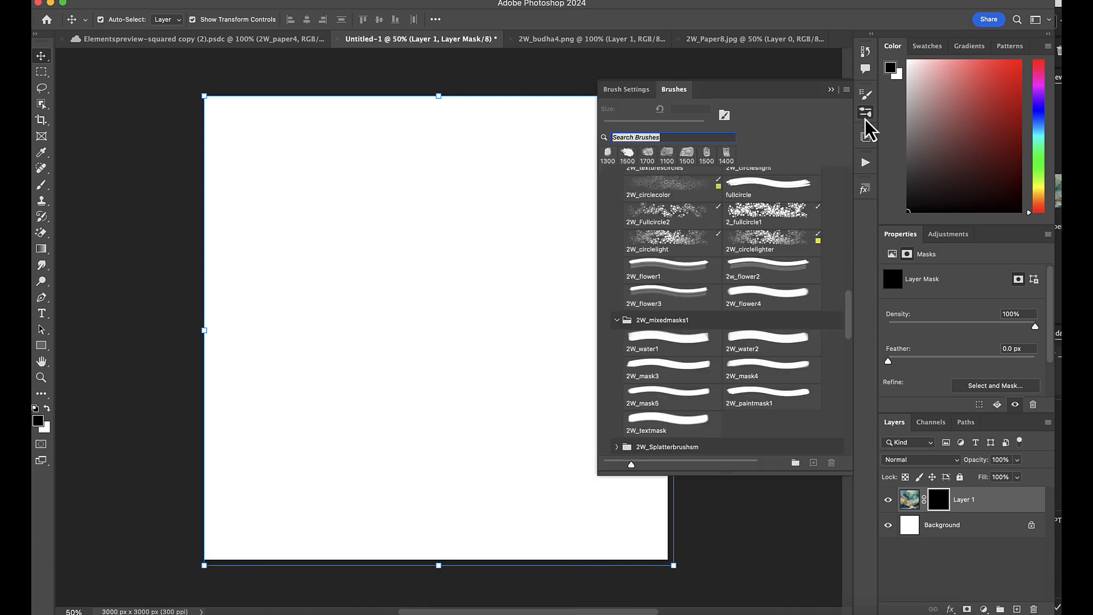
pyautogui.moveTo(849, 289); pyautogui.dragTo(854, 218)
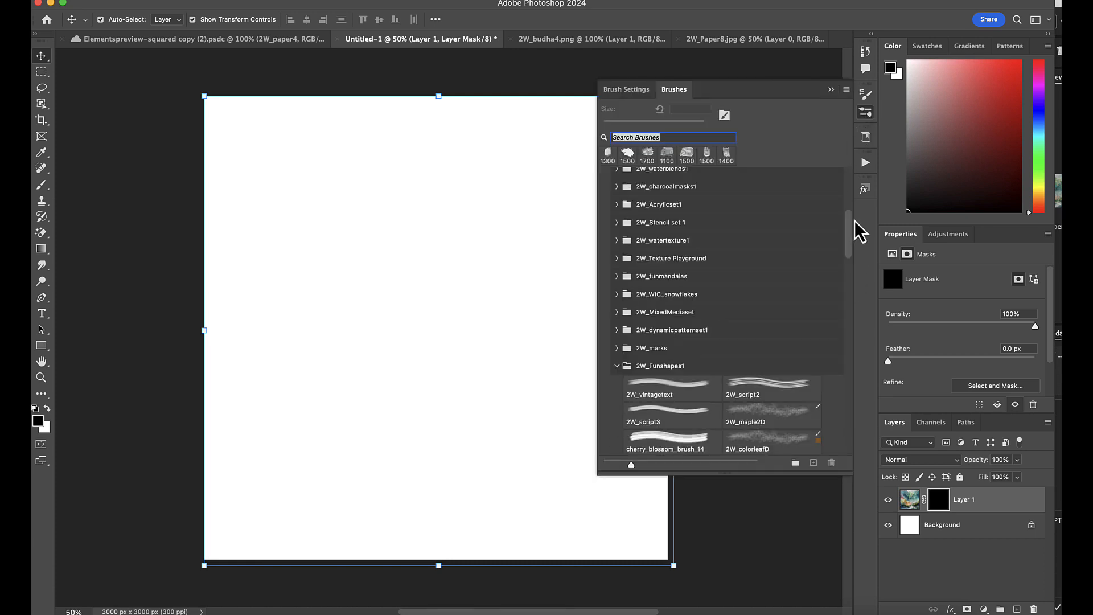
pyautogui.click(617, 241)
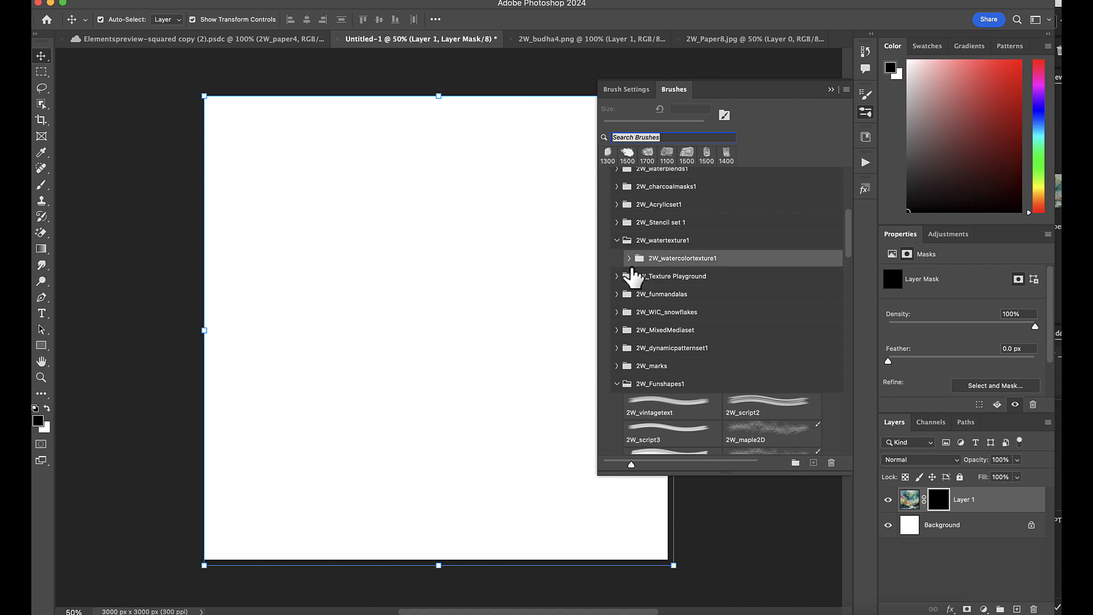
pyautogui.click(631, 260)
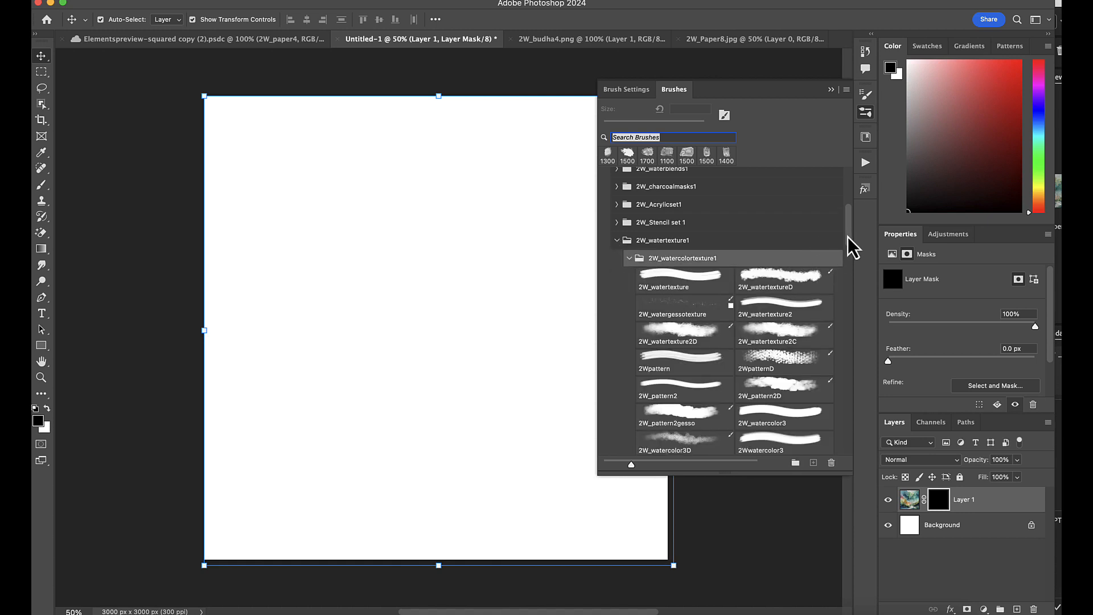
pyautogui.moveTo(848, 236); pyautogui.dragTo(849, 238)
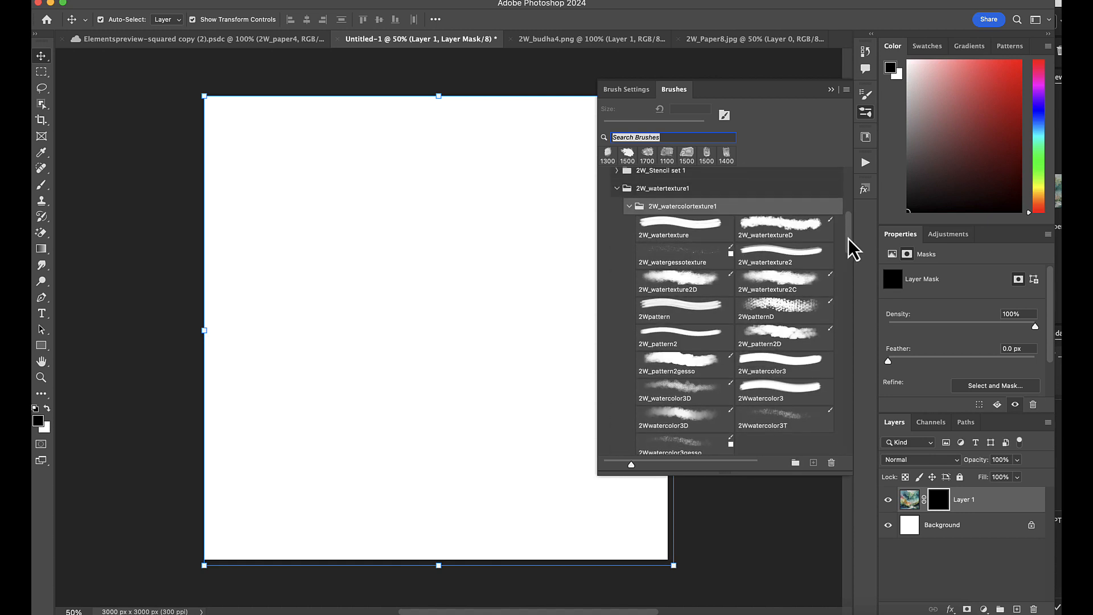
pyautogui.click(781, 239)
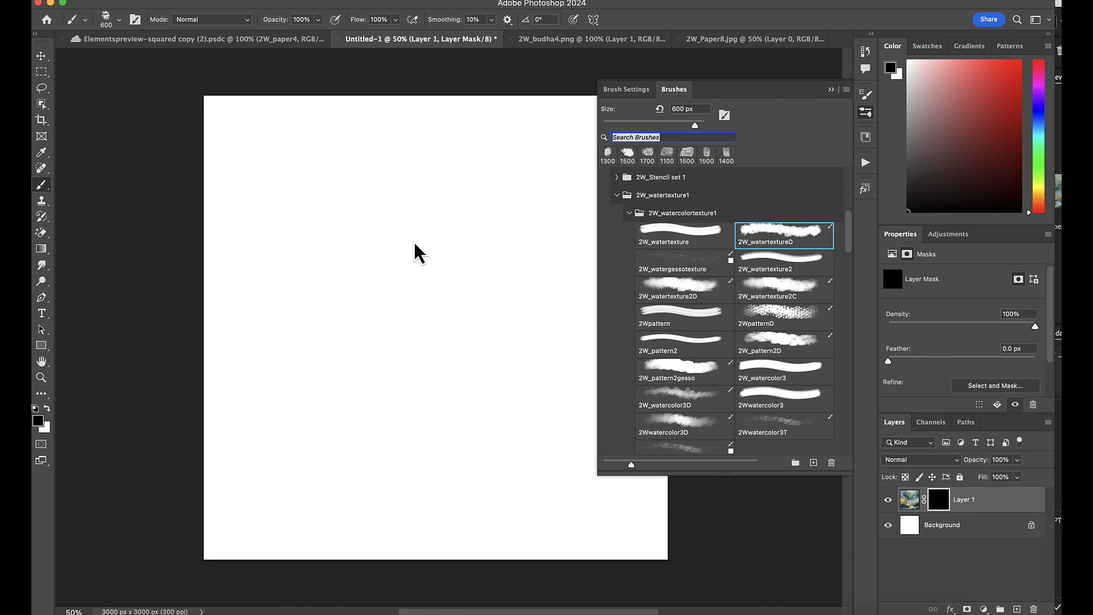
pyautogui.click(830, 91)
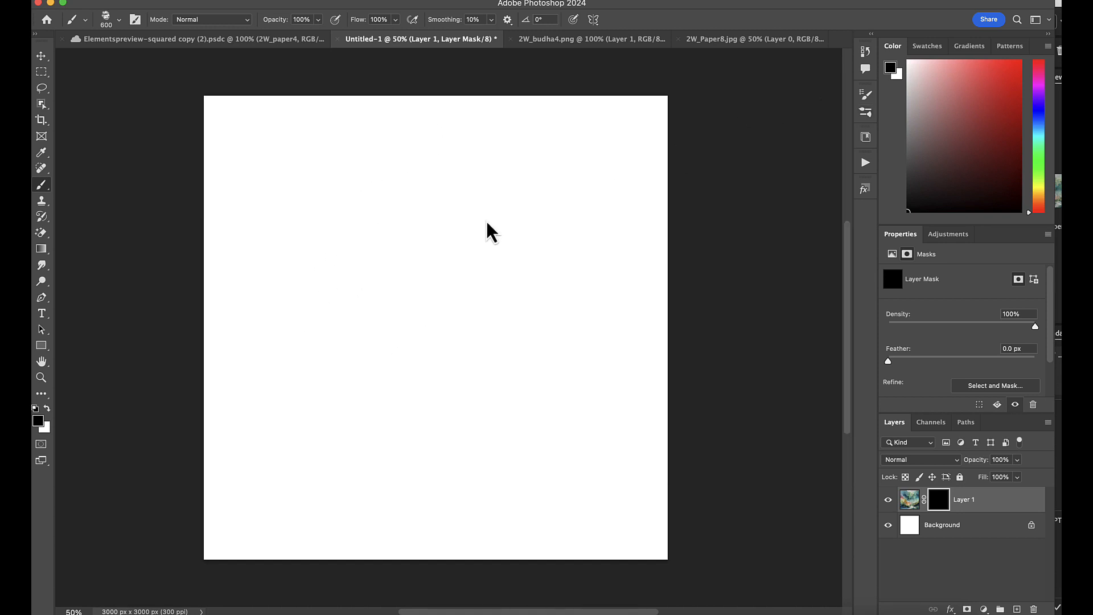
pyautogui.press('x')
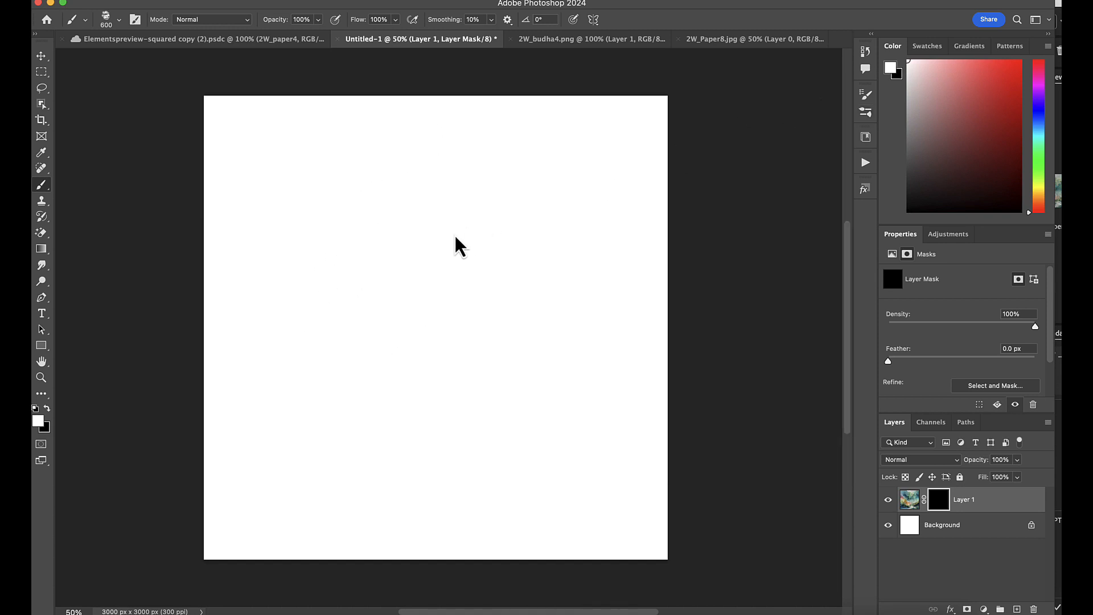
# Reveal a patch of the paper texture above the canvas centre with white strokes on the mask, and set the brush flow to 83%
pyautogui.moveTo(453, 244)
pyautogui.mouseDown()
pyautogui.moveTo(476, 269)
pyautogui.moveTo(480, 244)
pyautogui.moveTo(465, 270)
pyautogui.moveTo(568, 285)
pyautogui.mouseUp()
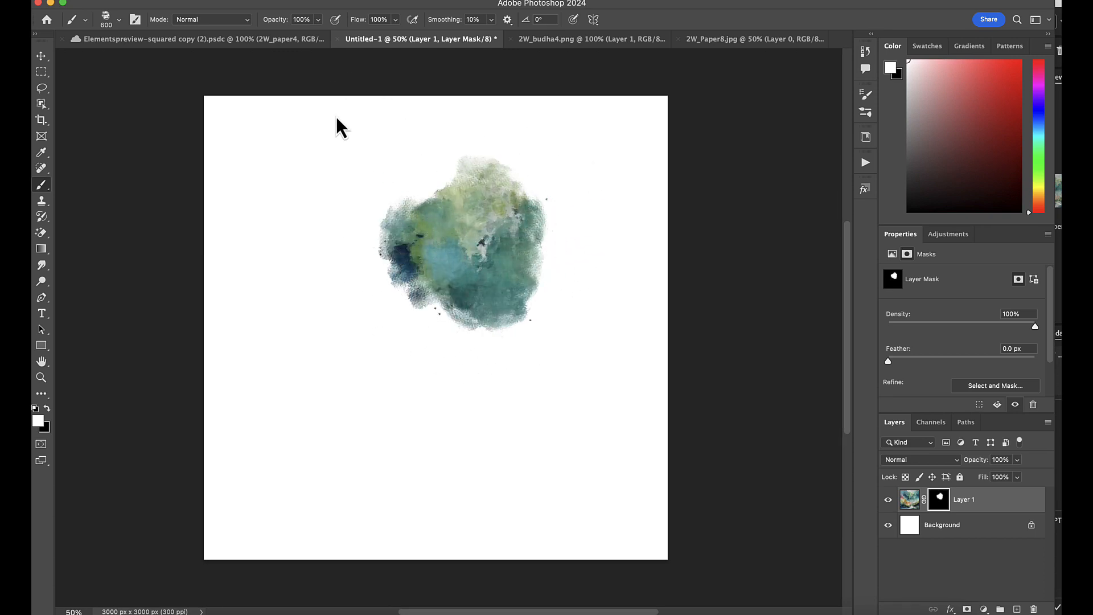
pyautogui.click(396, 21)
pyautogui.moveTo(385, 34); pyautogui.dragTo(387, 37)
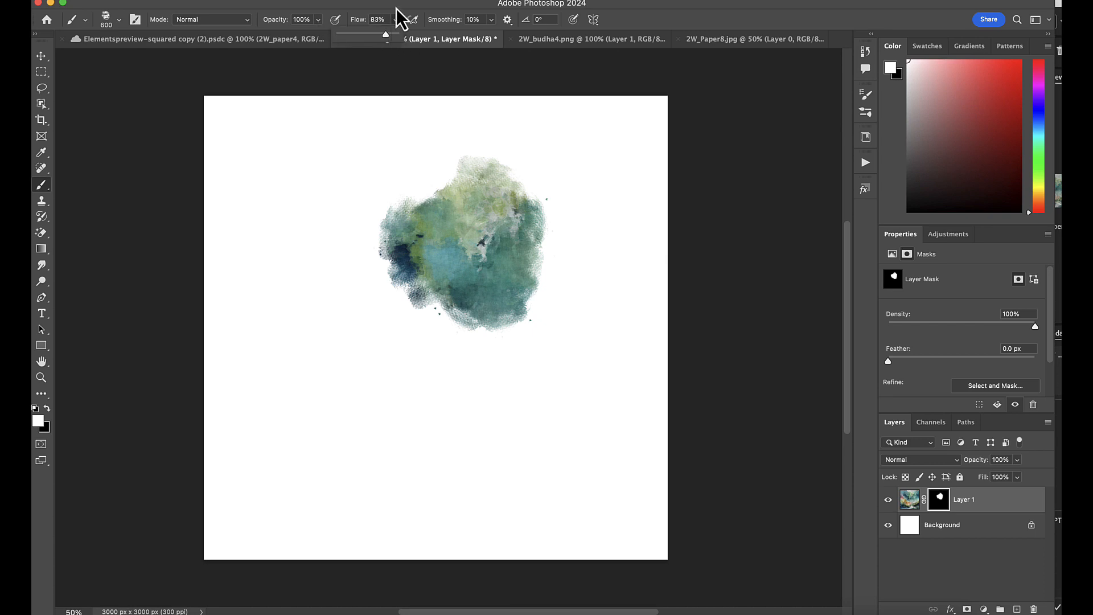
# Undo the trial strokes on the mask and repaint the texture patch in white above the canvas centre
pyautogui.press('super+z')
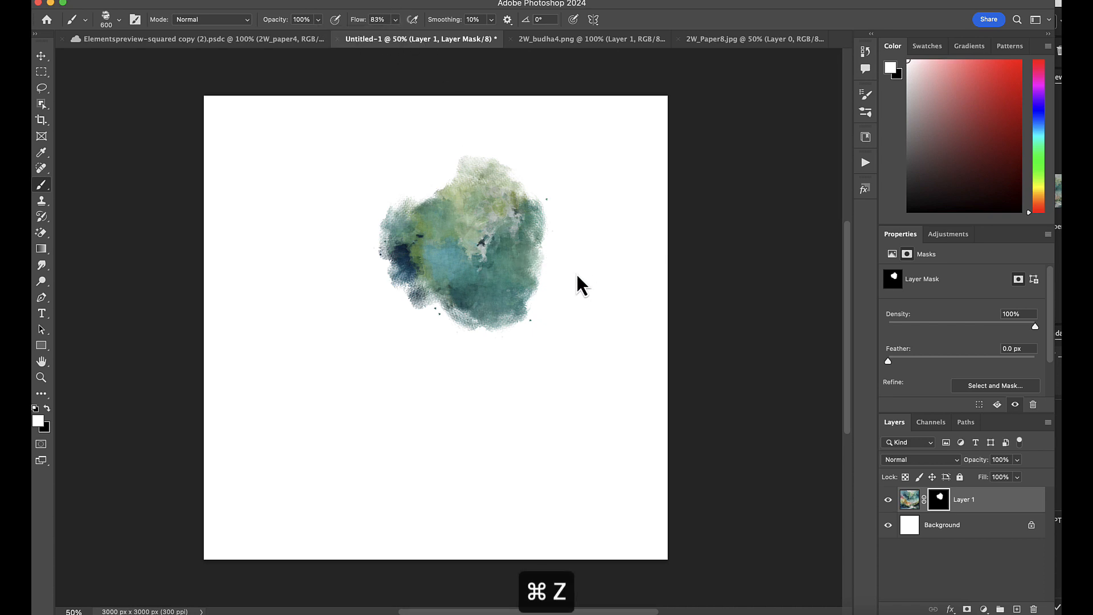
pyautogui.press('super+z')
pyautogui.press('super+z')
pyautogui.press('super+z')
pyautogui.press('super+z')
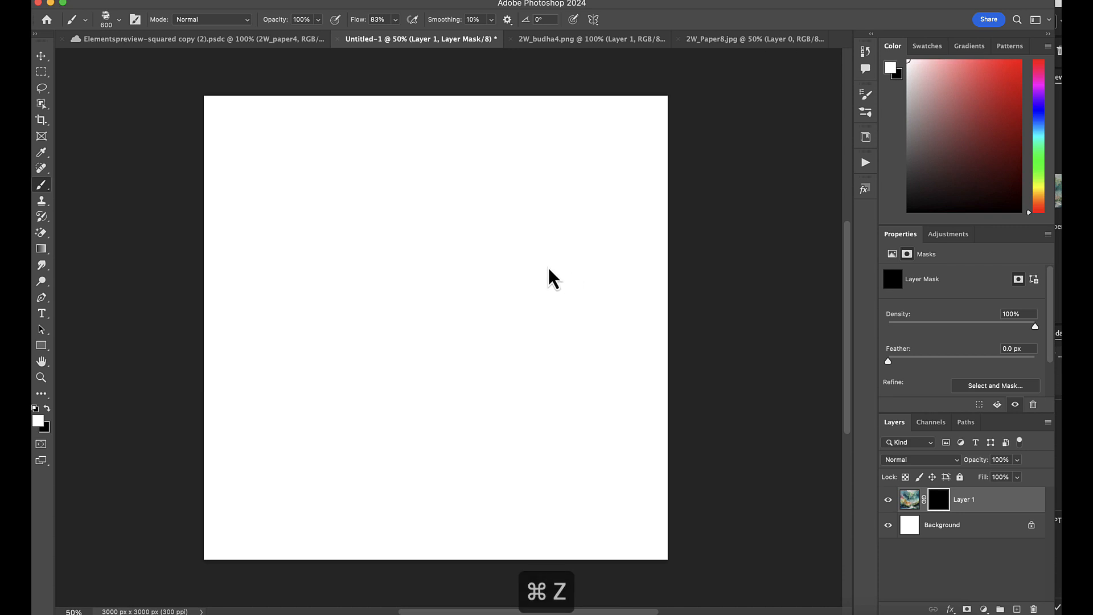
pyautogui.click(484, 250)
pyautogui.moveTo(413, 268)
pyautogui.mouseDown()
pyautogui.moveTo(466, 183)
pyautogui.moveTo(500, 150)
pyautogui.moveTo(520, 202)
pyautogui.mouseUp()
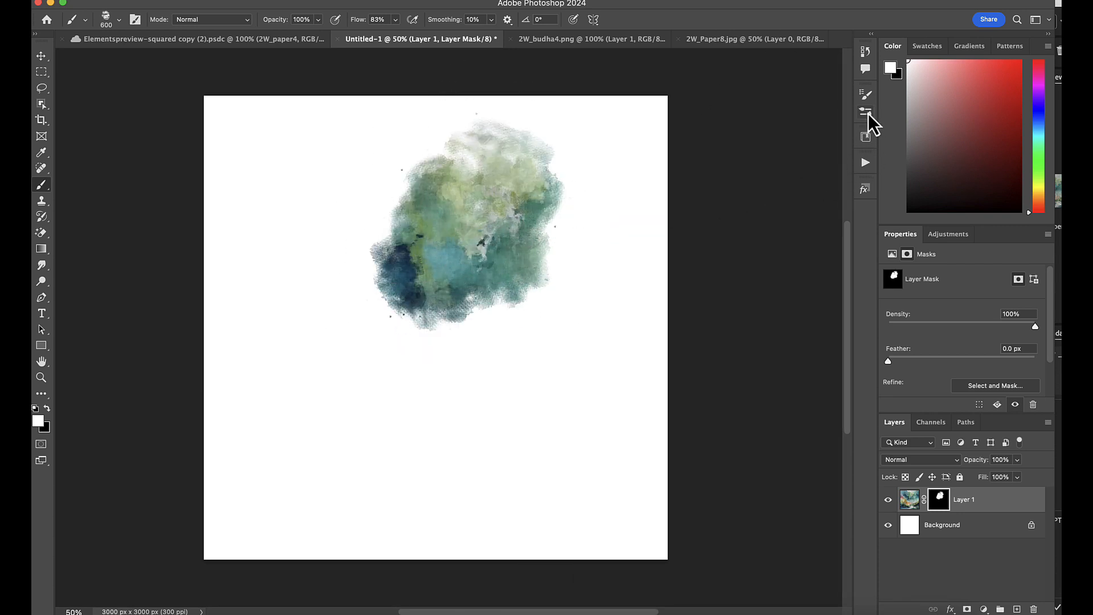
# Choose the 2W_watertexture2D brush from the 2W_watercolortexture1 set and lower its flow to 73%
pyautogui.click(865, 112)
pyautogui.click(775, 343)
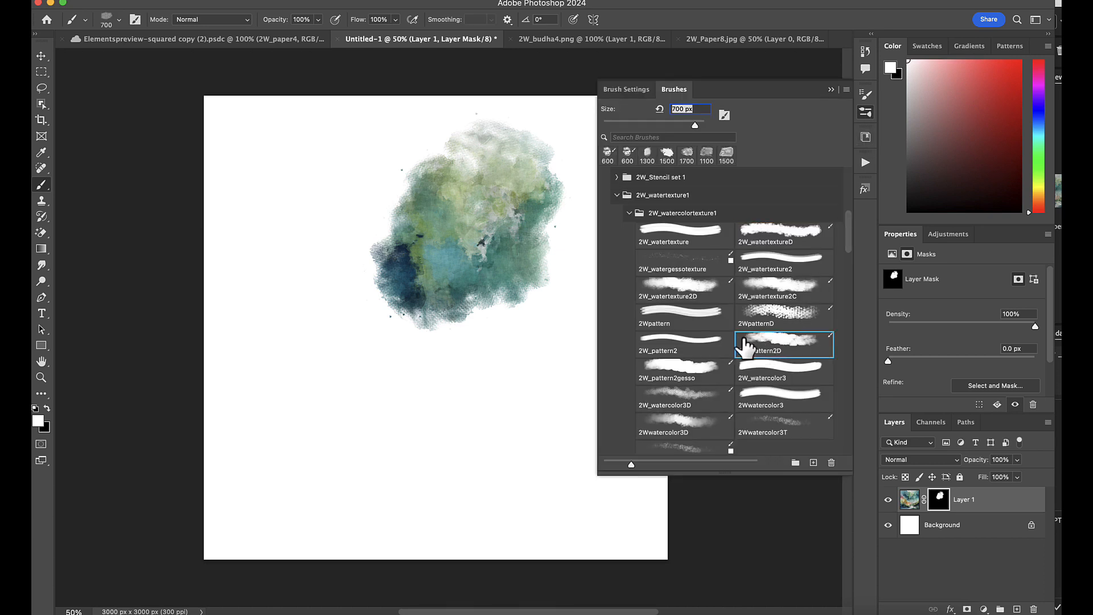
pyautogui.click(649, 371)
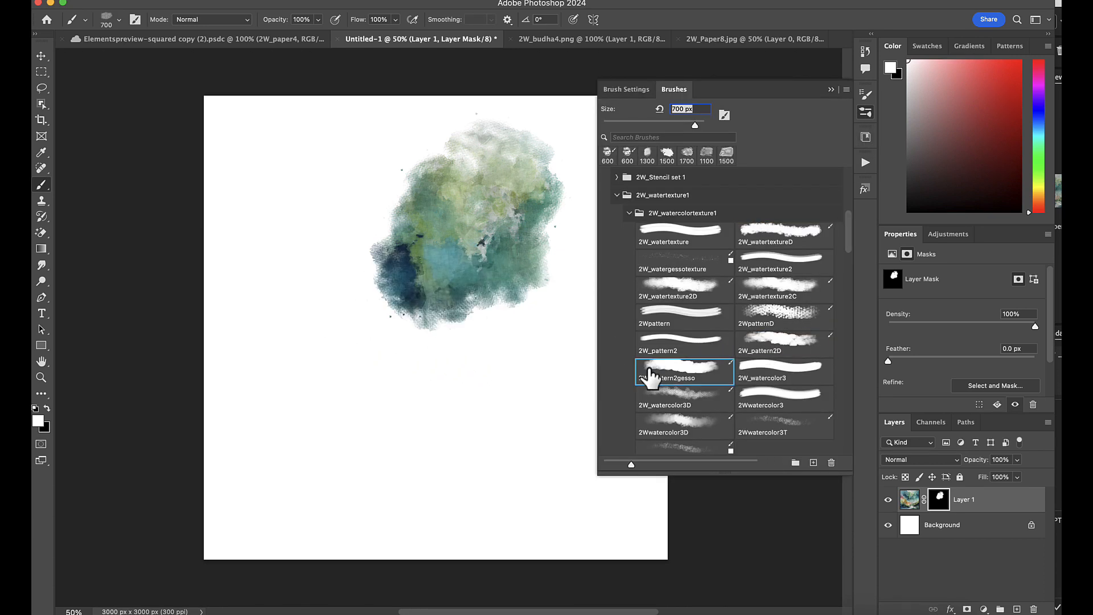
pyautogui.click(649, 283)
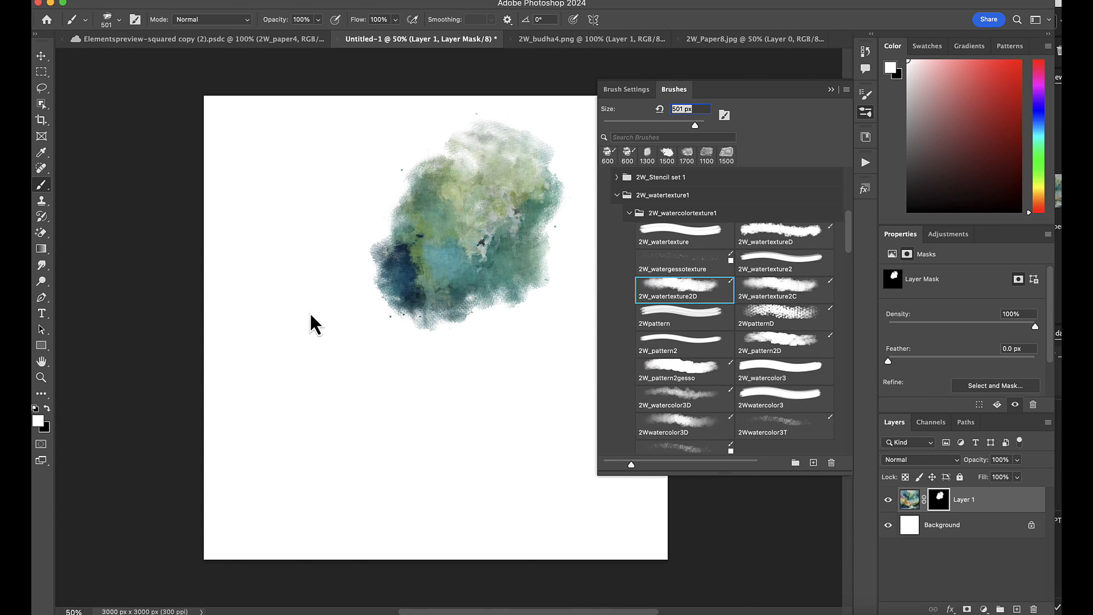
pyautogui.click(396, 19)
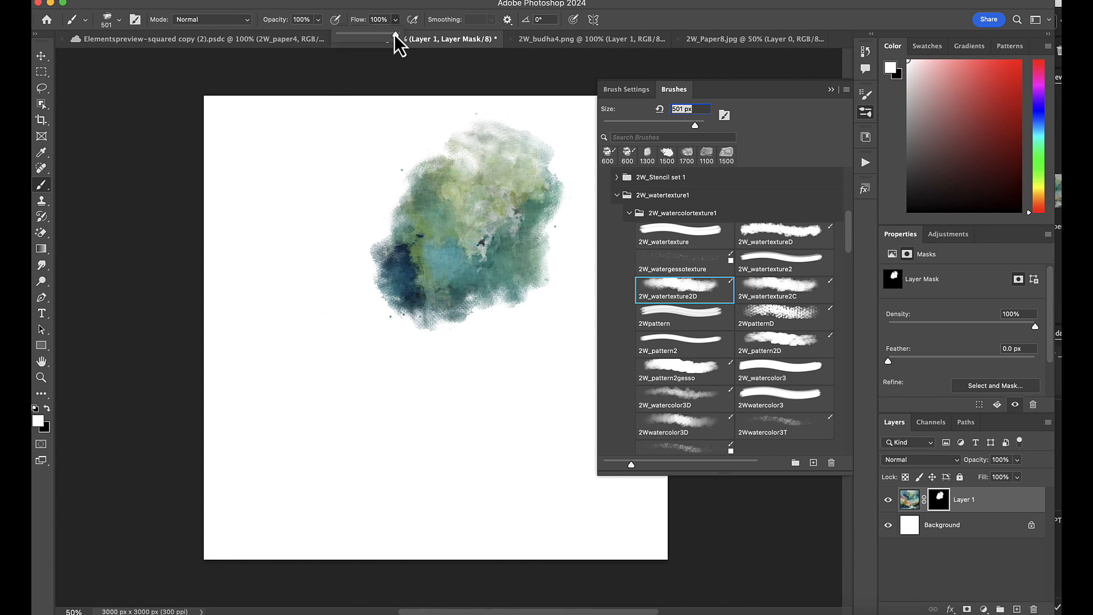
pyautogui.moveTo(397, 35); pyautogui.dragTo(381, 36)
# Paint white on the mask to extend the revealed texture from the canvas's left side across to its lower right edge
pyautogui.moveTo(345, 291)
pyautogui.mouseDown()
pyautogui.moveTo(327, 341)
pyautogui.moveTo(259, 351)
pyautogui.moveTo(408, 309)
pyautogui.moveTo(421, 356)
pyautogui.moveTo(464, 305)
pyautogui.moveTo(336, 219)
pyautogui.mouseUp()
pyautogui.click(831, 89)
pyautogui.moveTo(591, 342)
pyautogui.mouseDown()
pyautogui.moveTo(556, 324)
pyautogui.moveTo(605, 389)
pyautogui.moveTo(607, 439)
pyautogui.mouseUp()
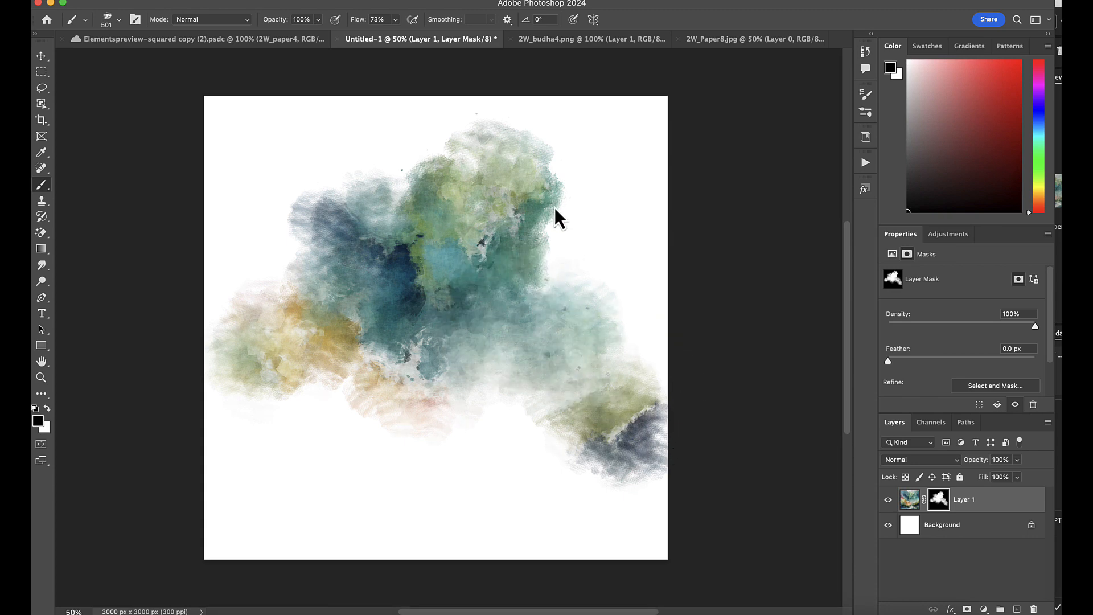
# Fade the upper and central parts of the revealed texture with black on the mask, and add a new empty layer above
pyautogui.press('x')
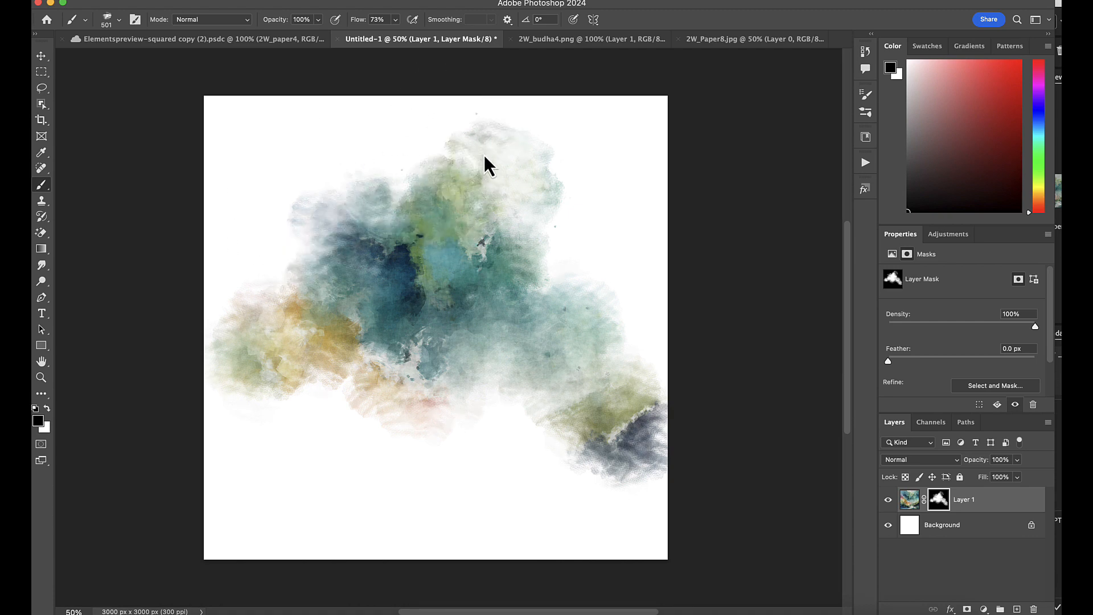
pyautogui.moveTo(439, 281)
pyautogui.mouseDown()
pyautogui.moveTo(391, 305)
pyautogui.moveTo(455, 353)
pyautogui.mouseUp()
pyautogui.click(1016, 608)
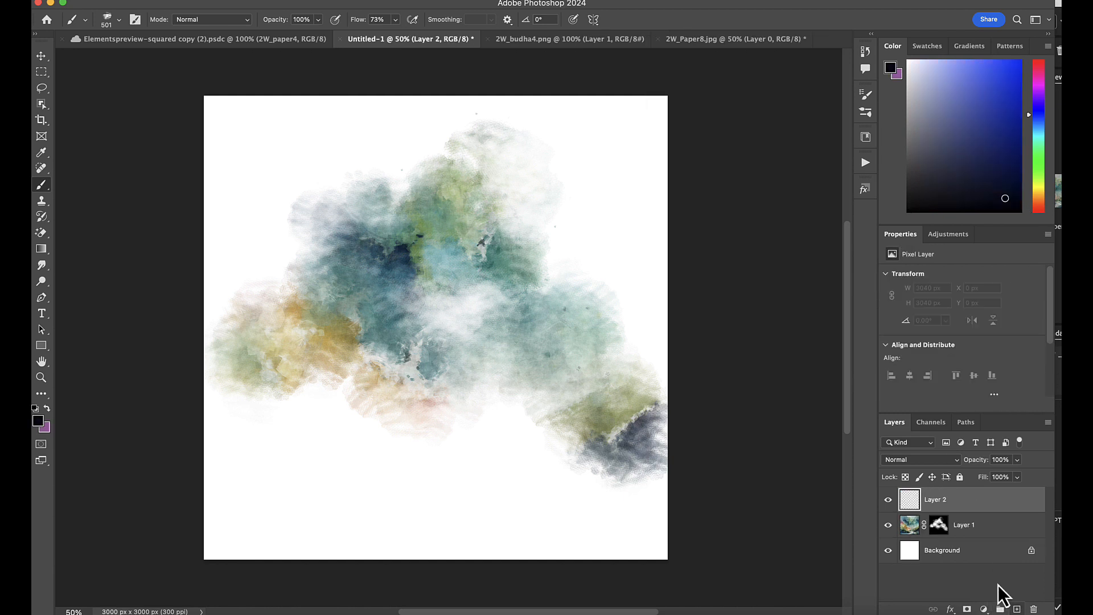
# Move the new empty layer beneath the masked texture layer and set the foreground to a pale tint of a Pastel purple swatch
pyautogui.moveTo(933, 500); pyautogui.dragTo(909, 525)
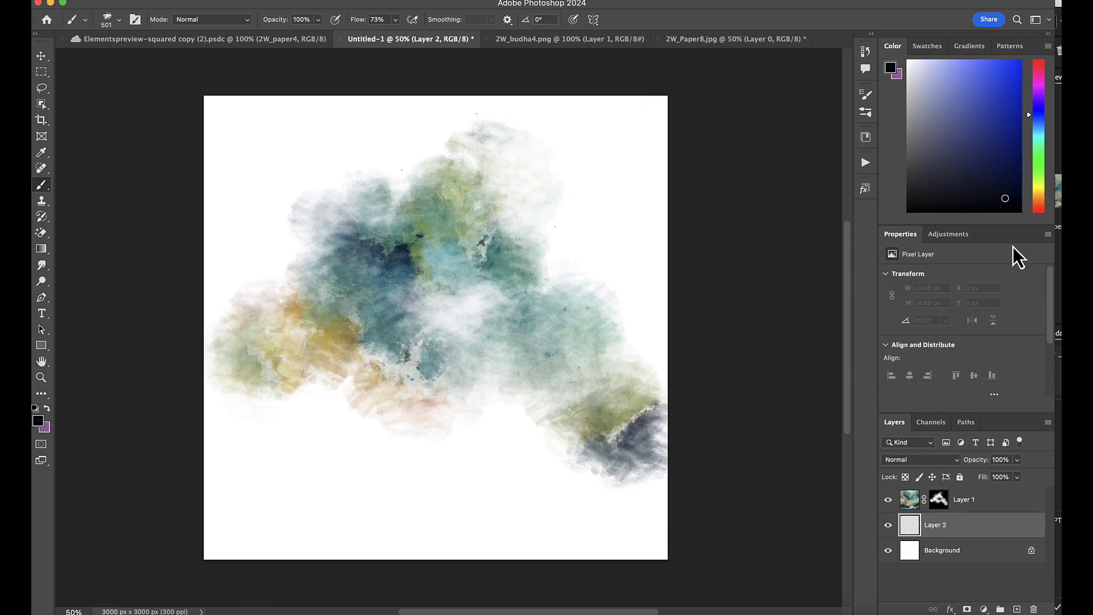
pyautogui.click(1039, 87)
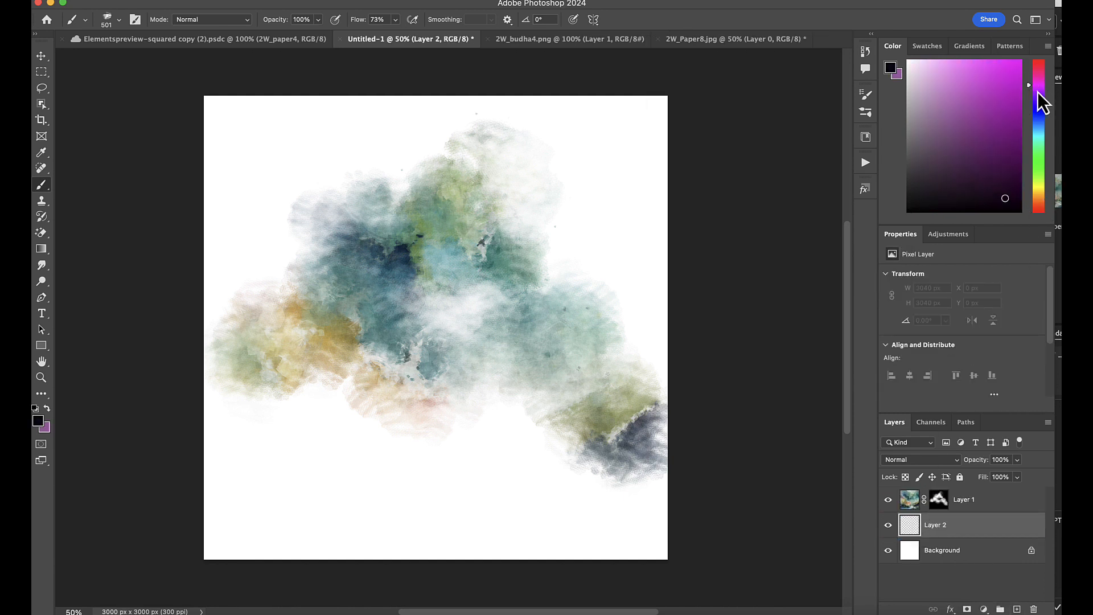
pyautogui.click(1009, 46)
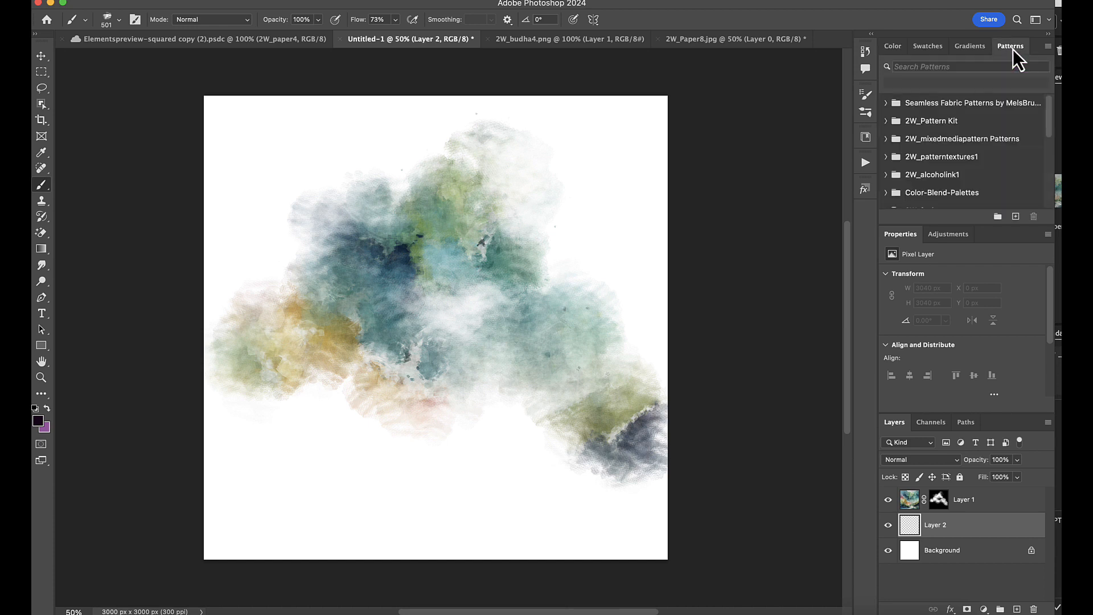
pyautogui.click(942, 47)
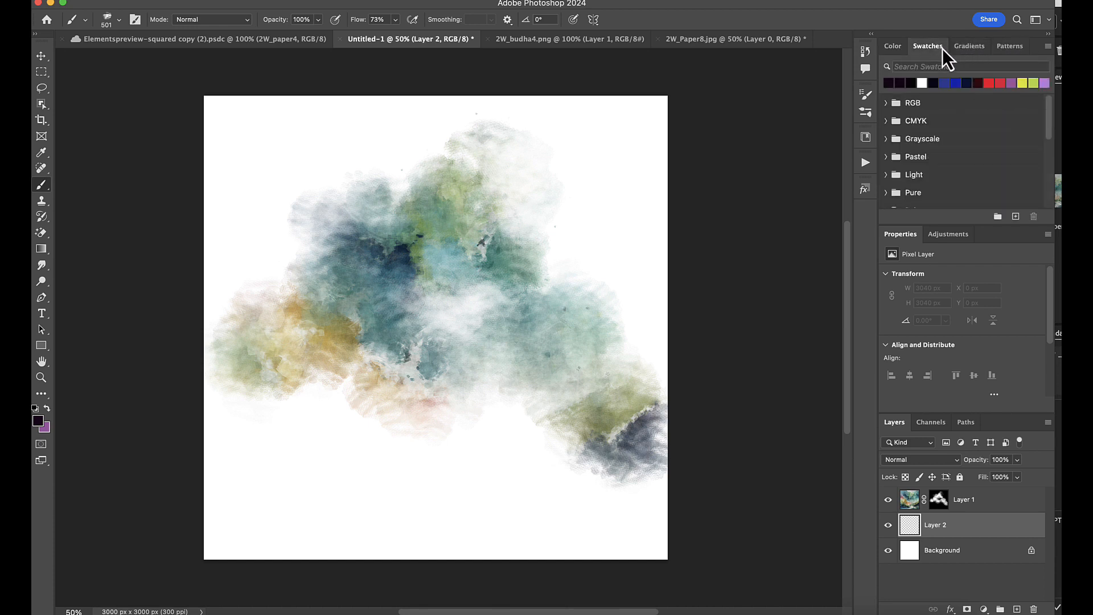
pyautogui.click(886, 157)
pyautogui.scroll(-3, 1046, 132)
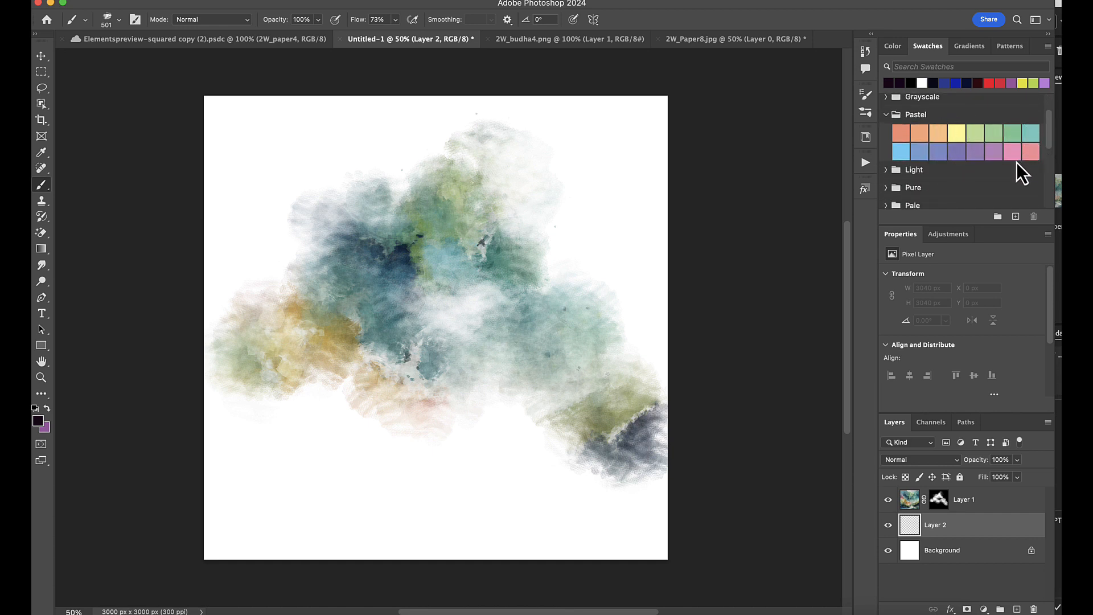
pyautogui.click(994, 151)
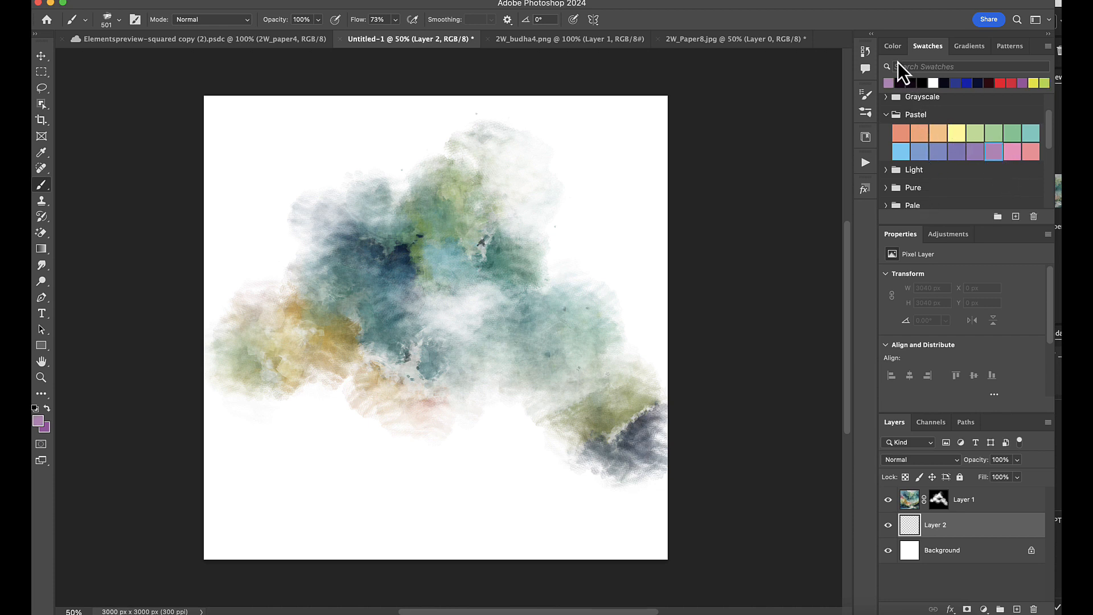
pyautogui.click(891, 47)
pyautogui.moveTo(931, 95); pyautogui.dragTo(927, 78)
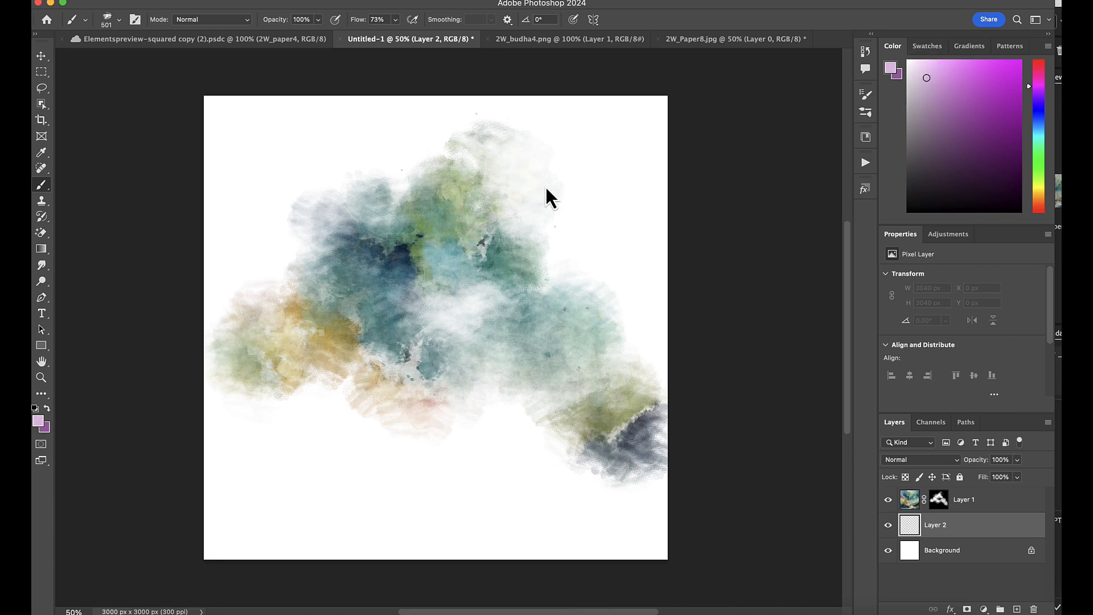
# Test lilac strokes near the canvas's upper right, brighten the foreground colour to pink-violet, and undo the test strokes
pyautogui.moveTo(546, 190); pyautogui.dragTo(540, 199)
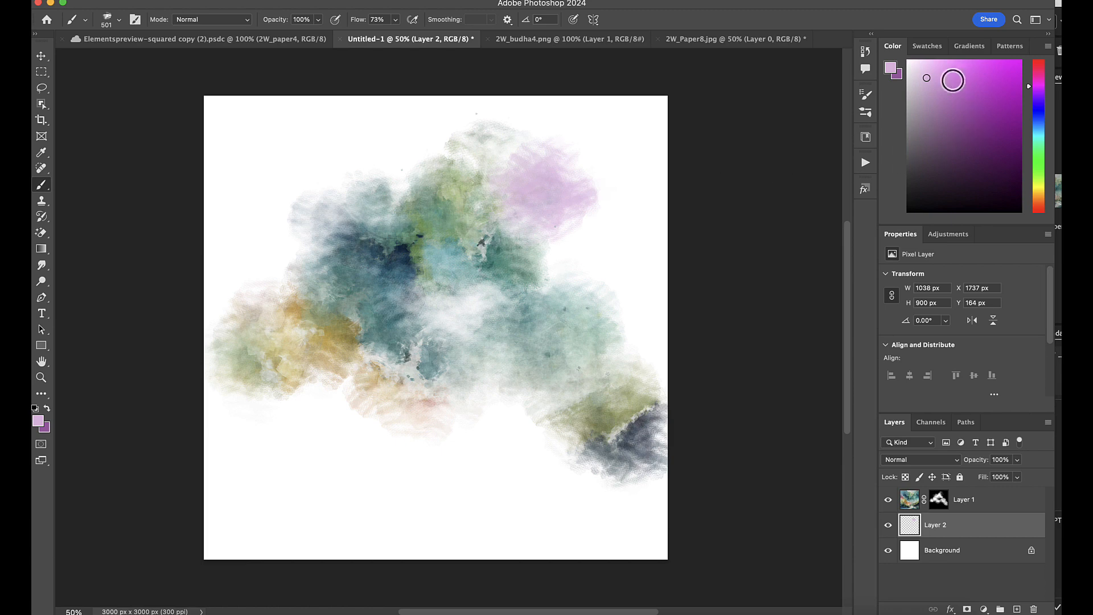
pyautogui.moveTo(953, 80); pyautogui.dragTo(947, 71)
pyautogui.moveTo(547, 187)
pyautogui.mouseDown()
pyautogui.moveTo(536, 199)
pyautogui.moveTo(552, 142)
pyautogui.mouseUp()
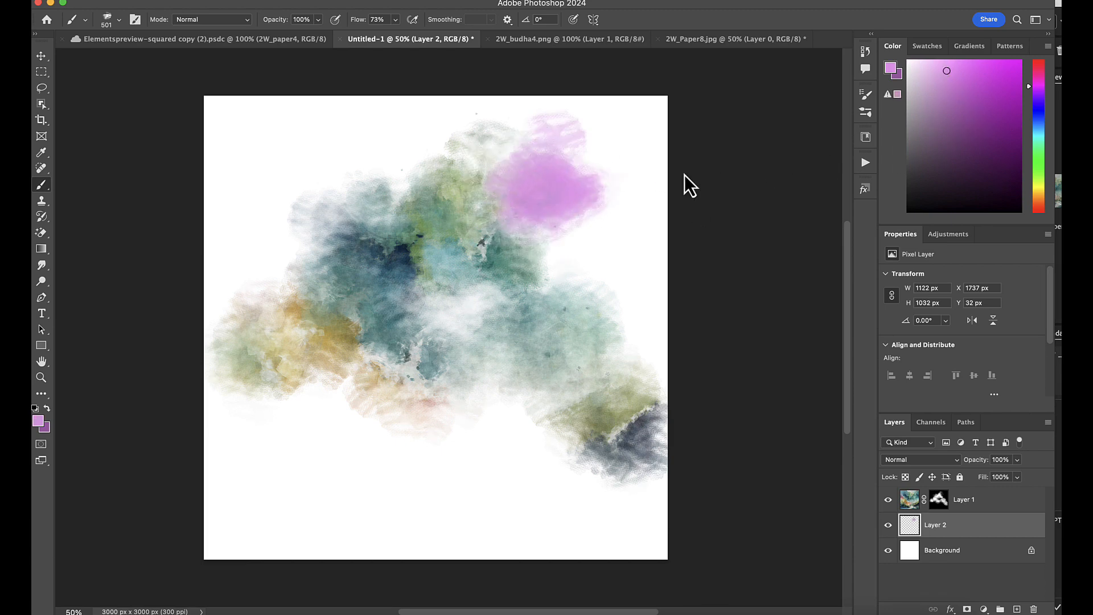
pyautogui.press('super+z')
pyautogui.press('super+z')
pyautogui.press('super+z')
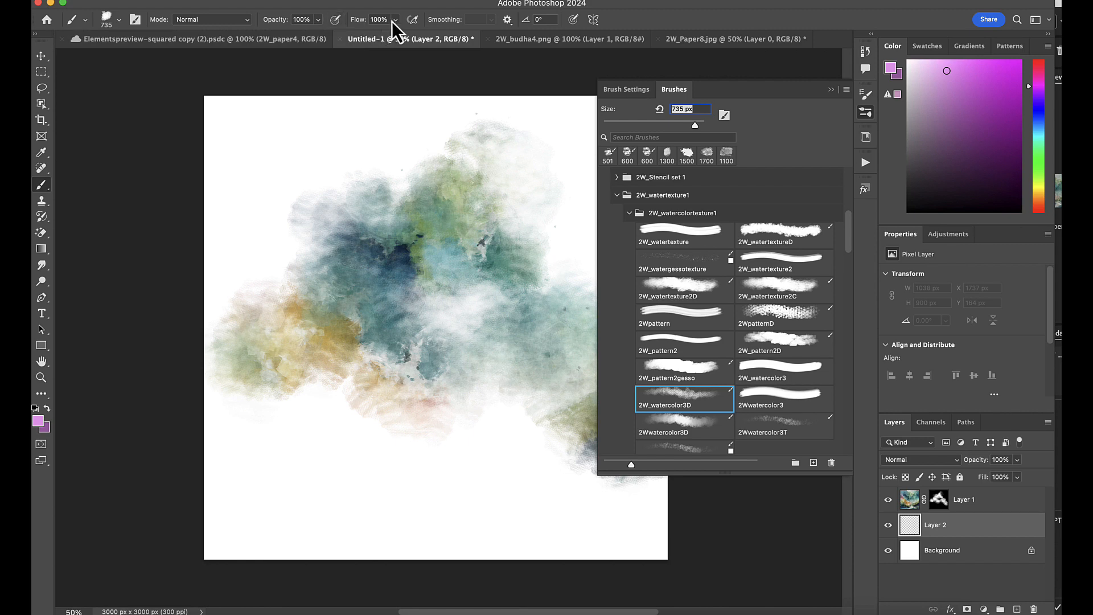
# Paint pink-violet washes down the right side and lower centre of Layer 2 with the 2W_watercolor3D brush at 78% flow
pyautogui.click(394, 20)
pyautogui.moveTo(384, 39); pyautogui.dragTo(383, 38)
pyautogui.click(831, 89)
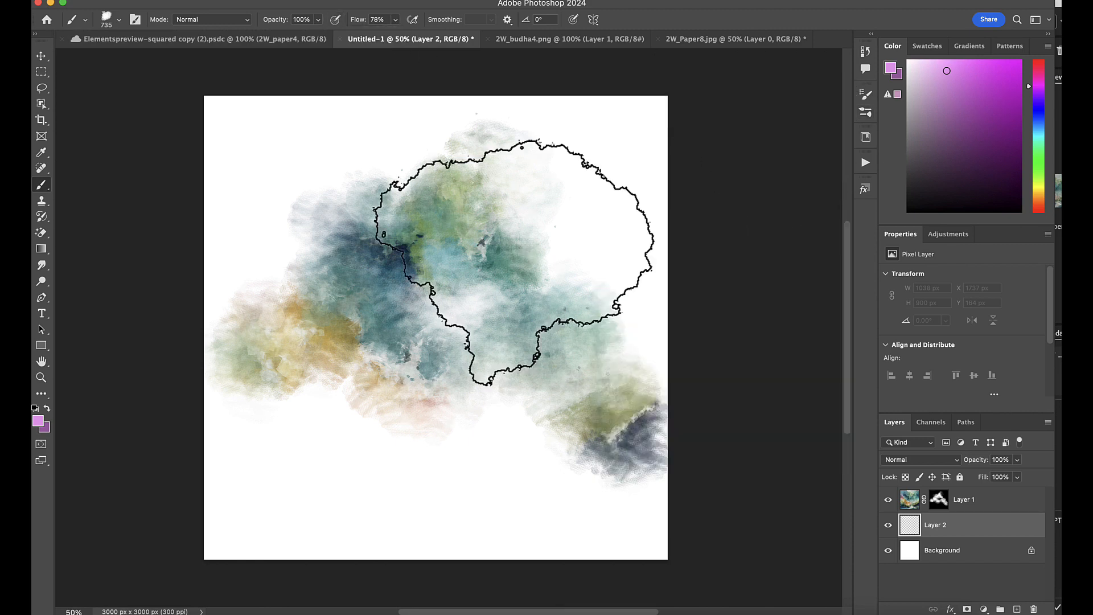
pyautogui.click(542, 225)
pyautogui.click(467, 302)
pyautogui.moveTo(490, 320)
pyautogui.mouseDown()
pyautogui.moveTo(522, 405)
pyautogui.moveTo(596, 430)
pyautogui.moveTo(646, 516)
pyautogui.moveTo(524, 479)
pyautogui.moveTo(467, 505)
pyautogui.moveTo(527, 541)
pyautogui.moveTo(810, 269)
pyautogui.mouseUp()
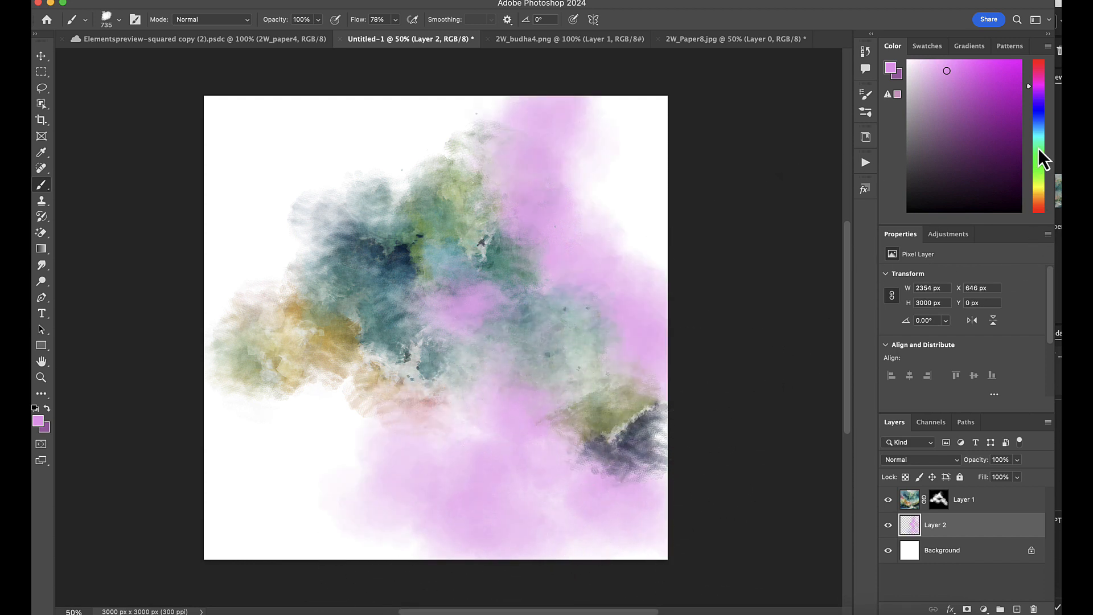
# Choose a light yellow and paint washes over the left side of Layer 2, from the upper edge to the lower edge
pyautogui.click(1039, 188)
pyautogui.click(966, 63)
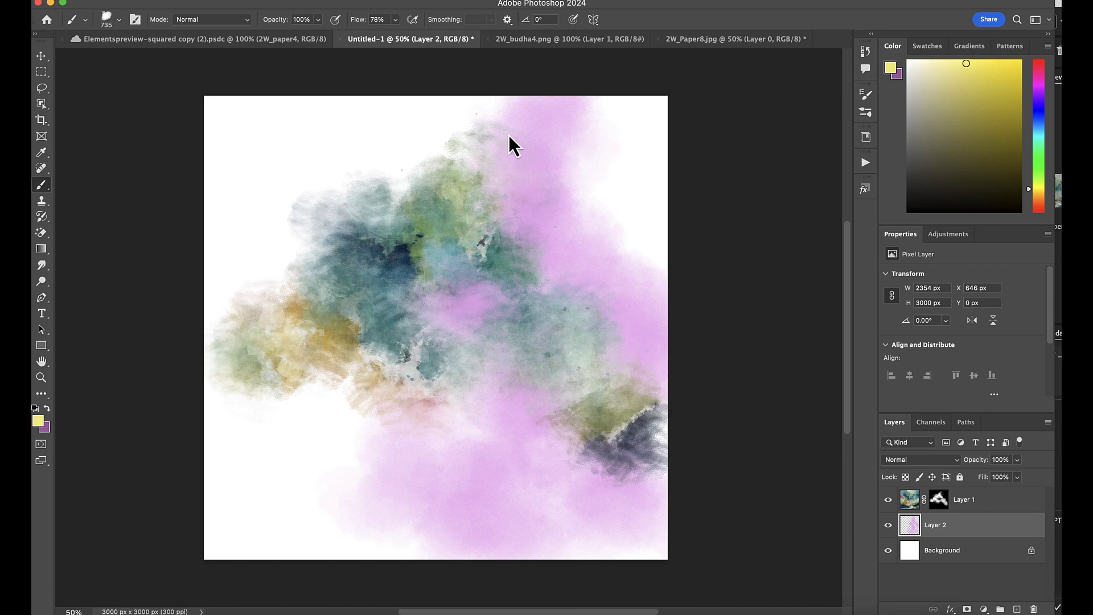
pyautogui.click(424, 124)
pyautogui.moveTo(414, 108)
pyautogui.mouseDown()
pyautogui.moveTo(395, 147)
pyautogui.moveTo(395, 119)
pyautogui.moveTo(485, 88)
pyautogui.moveTo(377, 148)
pyautogui.moveTo(306, 207)
pyautogui.moveTo(292, 259)
pyautogui.moveTo(212, 311)
pyautogui.moveTo(235, 253)
pyautogui.moveTo(211, 148)
pyautogui.moveTo(227, 85)
pyautogui.moveTo(337, 77)
pyautogui.moveTo(343, 88)
pyautogui.moveTo(288, 331)
pyautogui.moveTo(316, 407)
pyautogui.moveTo(217, 456)
pyautogui.moveTo(332, 436)
pyautogui.moveTo(284, 536)
pyautogui.moveTo(391, 530)
pyautogui.moveTo(382, 426)
pyautogui.moveTo(319, 532)
pyautogui.mouseUp()
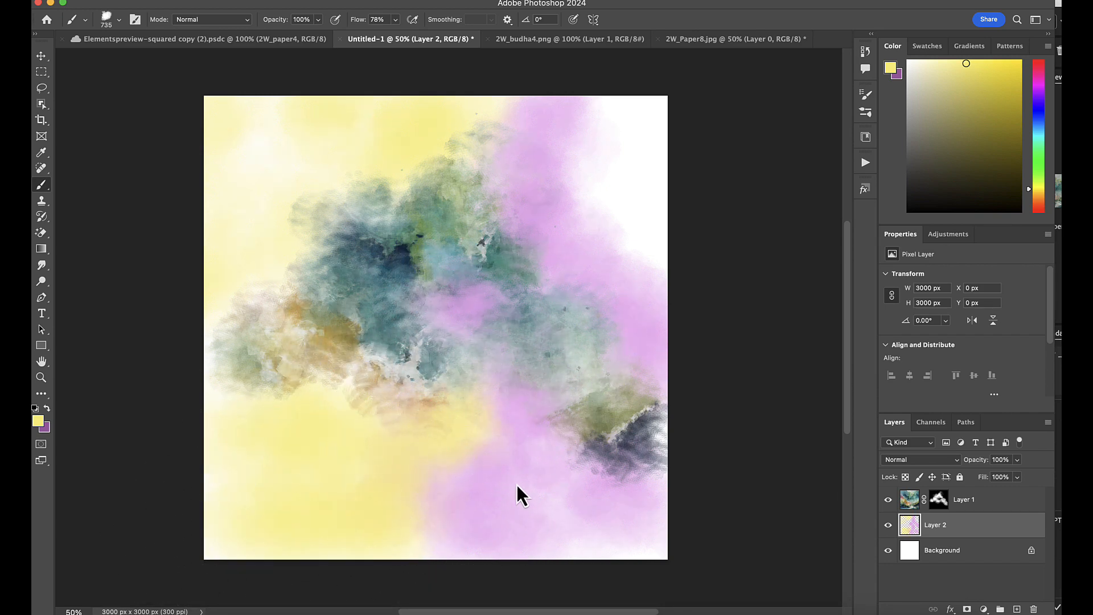
# Blend sampled purple over the yellow wash's lower edge, and add stronger violet washes at the upper right and lower centre of Layer 2
pyautogui.keyDown('alt'); pyautogui.click(519, 456); pyautogui.keyUp('alt')
pyautogui.moveTo(460, 441)
pyautogui.mouseDown()
pyautogui.moveTo(408, 505)
pyautogui.moveTo(385, 510)
pyautogui.mouseUp()
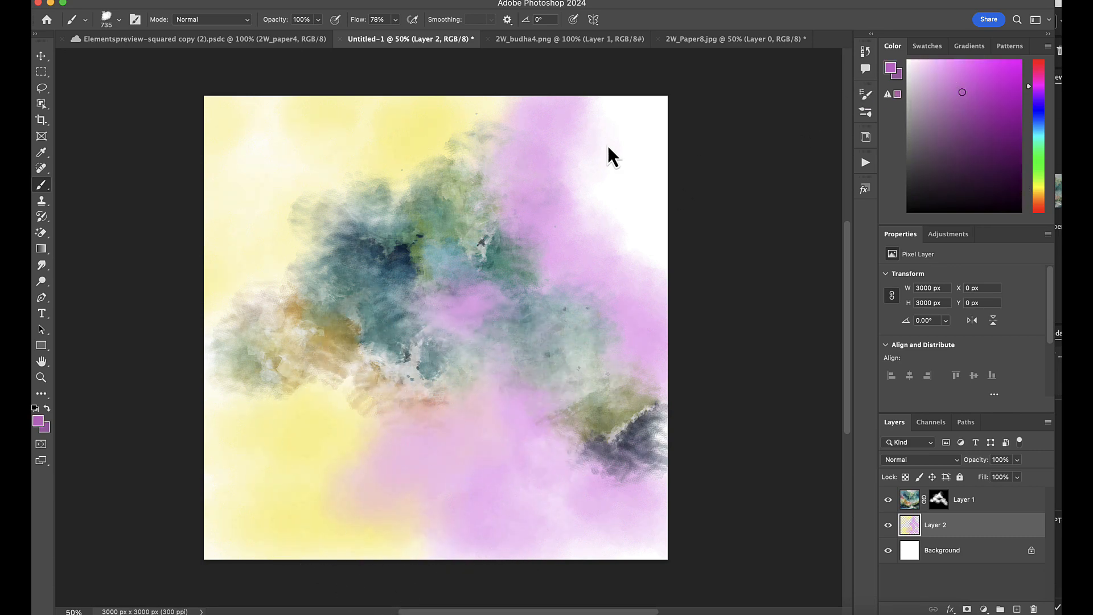
pyautogui.moveTo(1040, 91); pyautogui.dragTo(1041, 93)
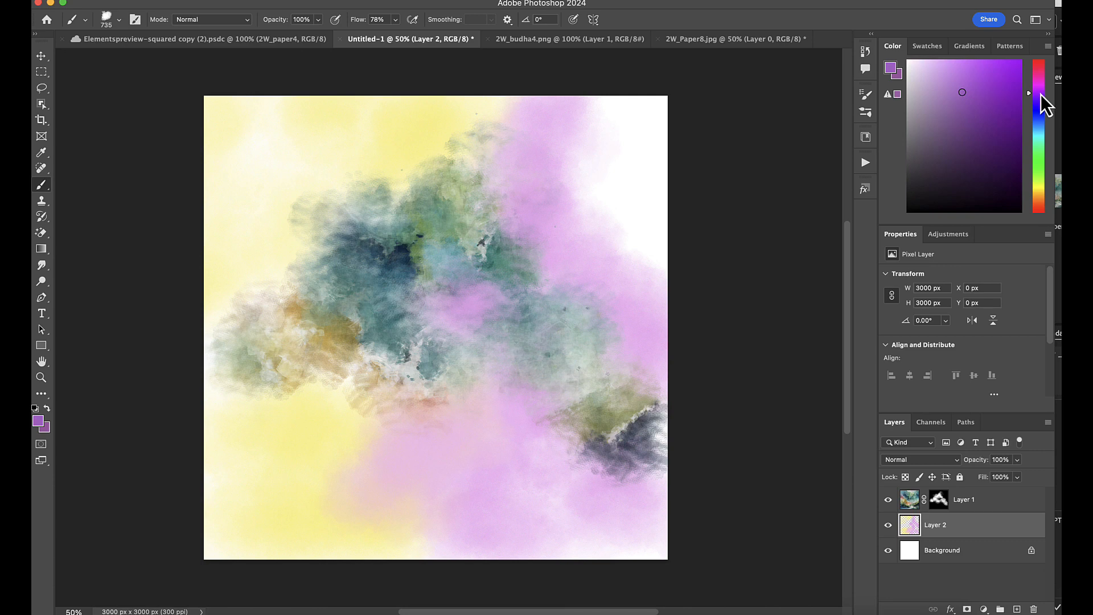
pyautogui.click(985, 71)
pyautogui.moveTo(690, 221)
pyautogui.mouseDown()
pyautogui.moveTo(652, 244)
pyautogui.moveTo(549, 215)
pyautogui.moveTo(639, 110)
pyautogui.moveTo(620, 159)
pyautogui.mouseUp()
pyautogui.moveTo(462, 316)
pyautogui.mouseDown()
pyautogui.moveTo(471, 363)
pyautogui.moveTo(451, 396)
pyautogui.moveTo(379, 406)
pyautogui.moveTo(362, 390)
pyautogui.moveTo(425, 419)
pyautogui.moveTo(451, 464)
pyautogui.moveTo(376, 478)
pyautogui.moveTo(433, 499)
pyautogui.mouseUp()
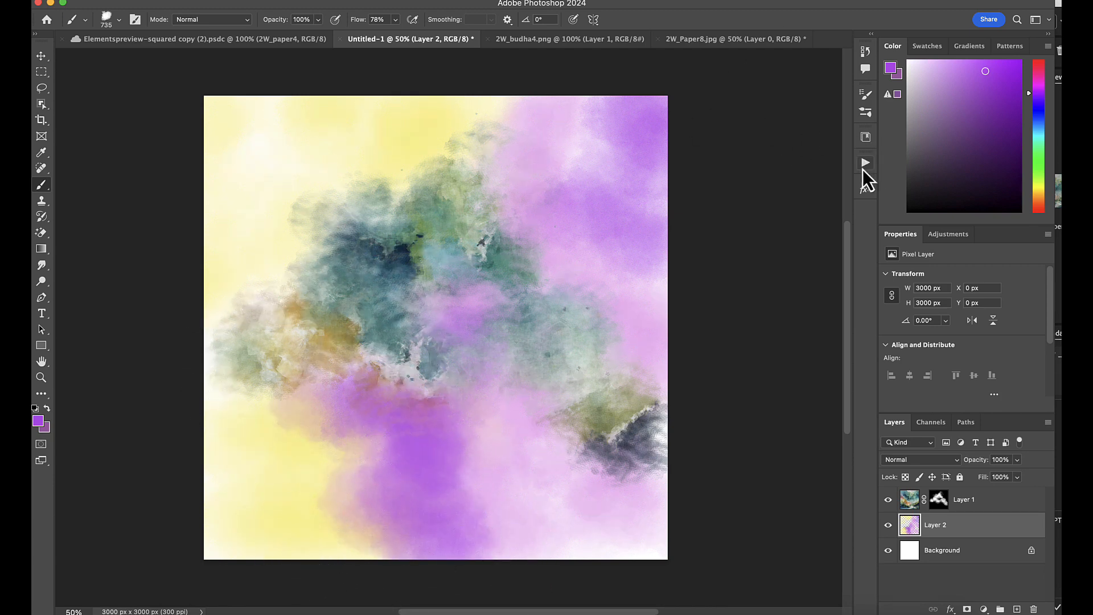
# Choose the 2W_pattern2D brush from the 2W_watercolortexture1 set
pyautogui.click(865, 119)
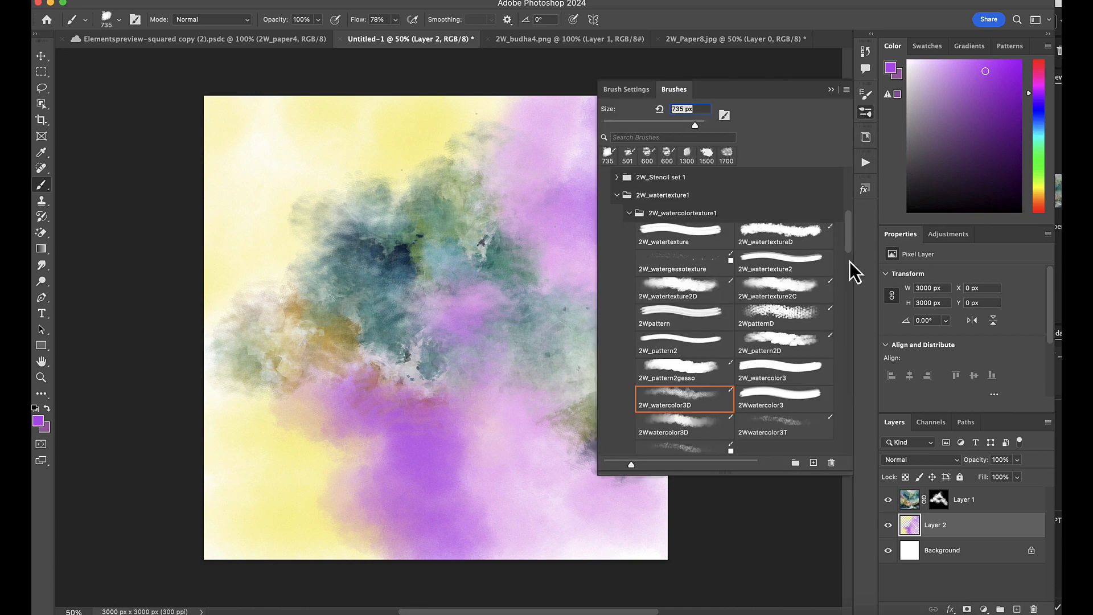
pyautogui.click(785, 344)
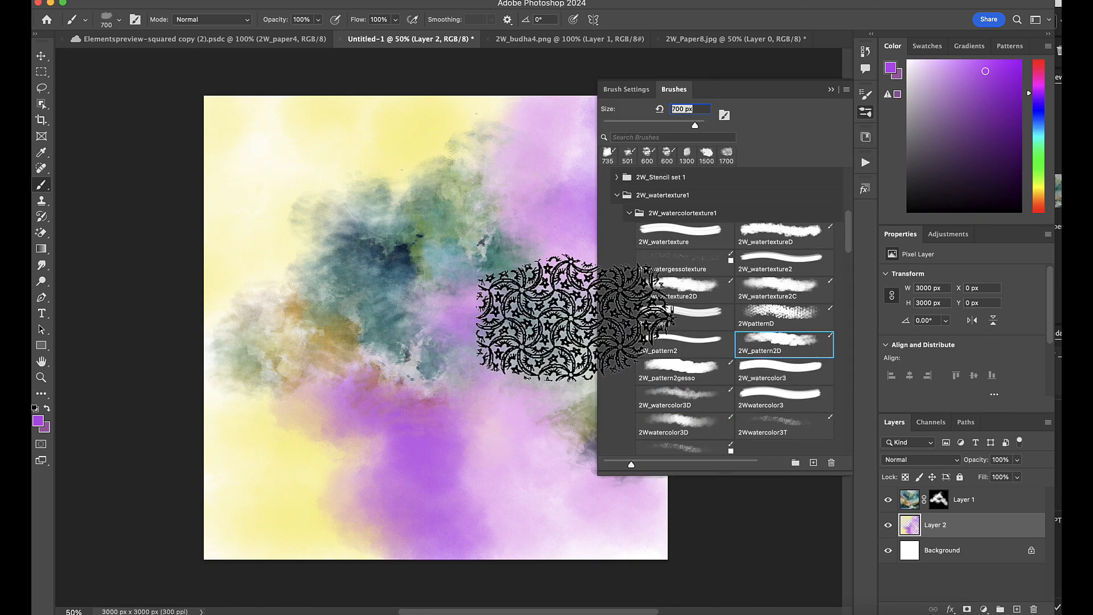
pyautogui.click(831, 89)
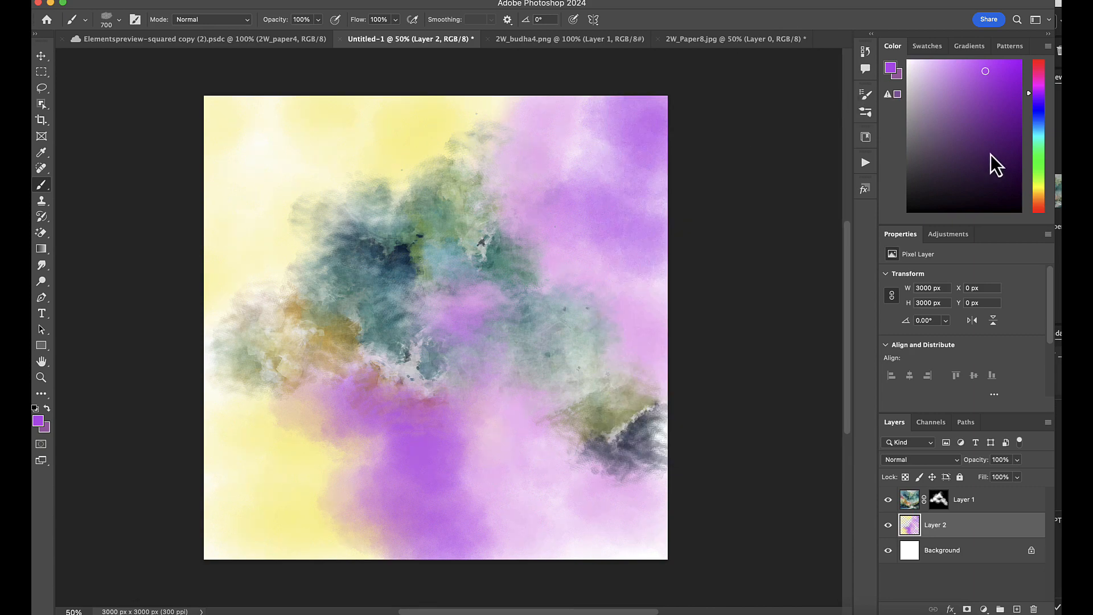
# Try dark purple pattern strokes on the right side of Layer 2, and undo them
pyautogui.click(1000, 152)
pyautogui.click(575, 261)
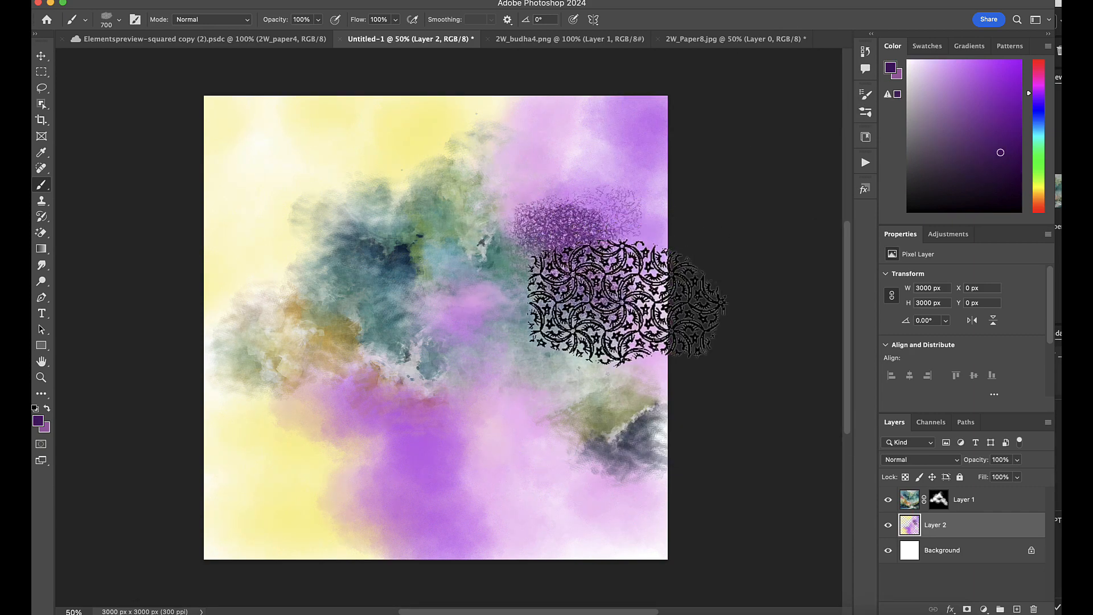
pyautogui.press('super+z')
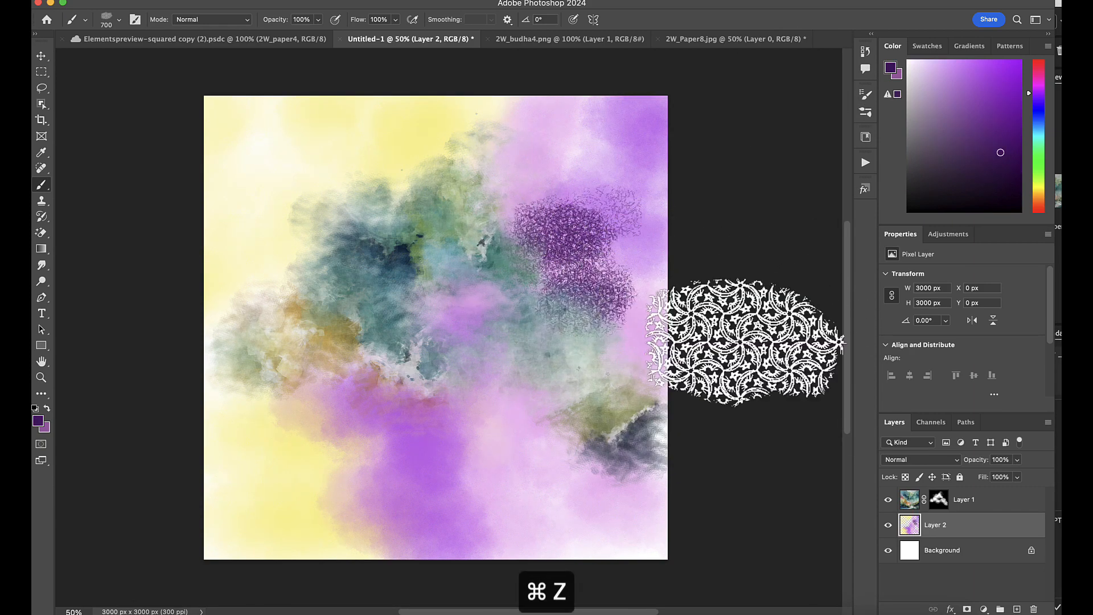
pyautogui.press('super+z')
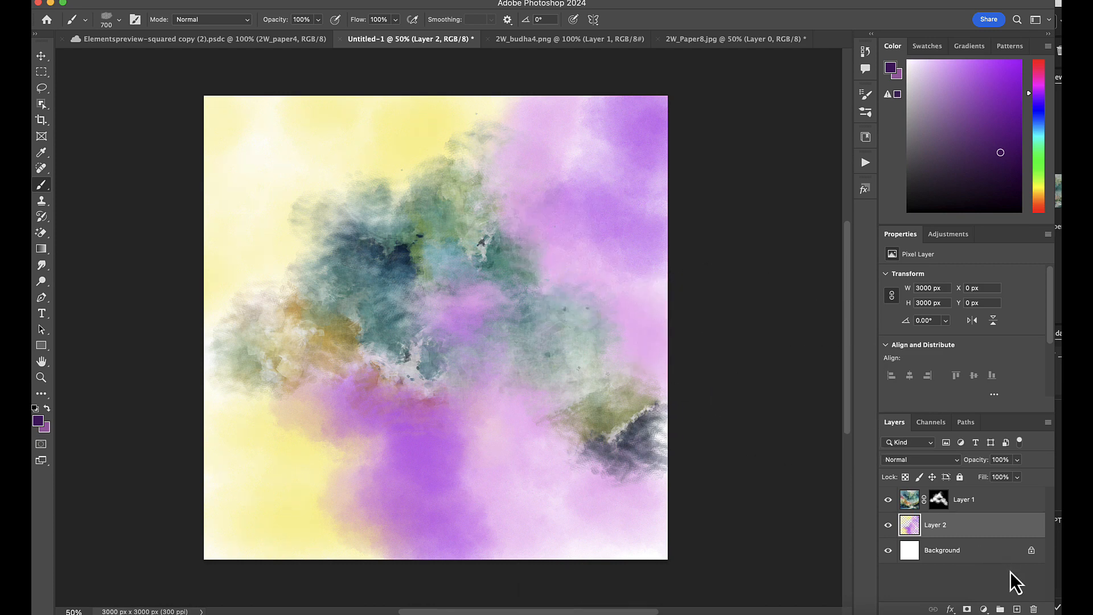
# Add a new layer above Layer 2 and paint medium purple pattern strokes at 79% flow from the right side to the lower left
pyautogui.click(1017, 609)
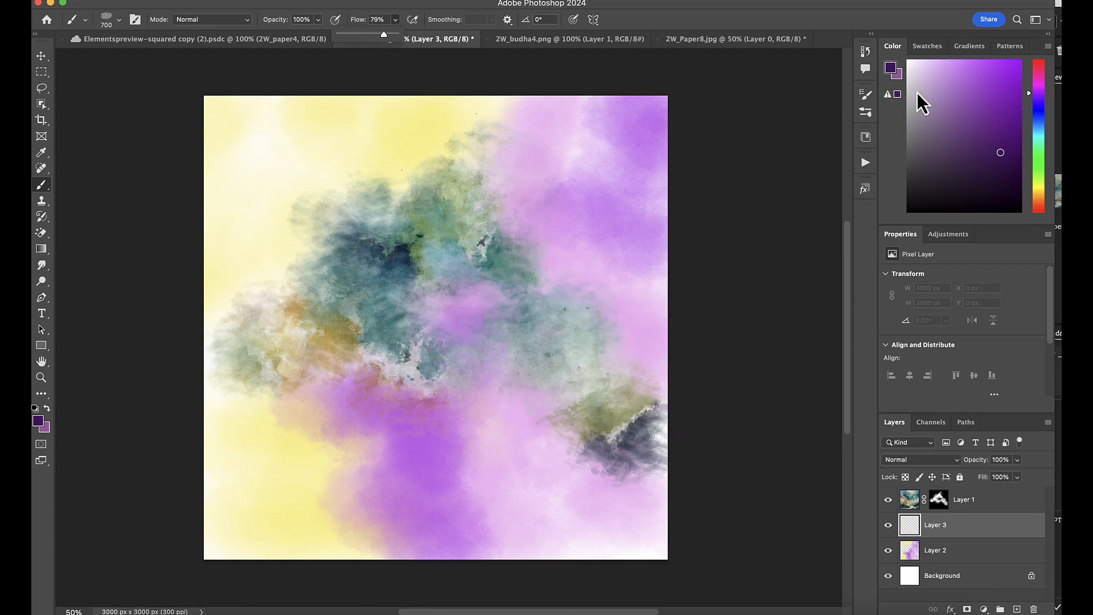
pyautogui.click(955, 89)
pyautogui.moveTo(562, 298)
pyautogui.mouseDown()
pyautogui.moveTo(654, 296)
pyautogui.moveTo(488, 288)
pyautogui.moveTo(378, 361)
pyautogui.moveTo(361, 420)
pyautogui.moveTo(249, 434)
pyautogui.moveTo(249, 417)
pyautogui.moveTo(268, 489)
pyautogui.mouseUp()
# Set the pattern layer's blend mode to Linear Burn and its opacity to 78%
pyautogui.click(914, 461)
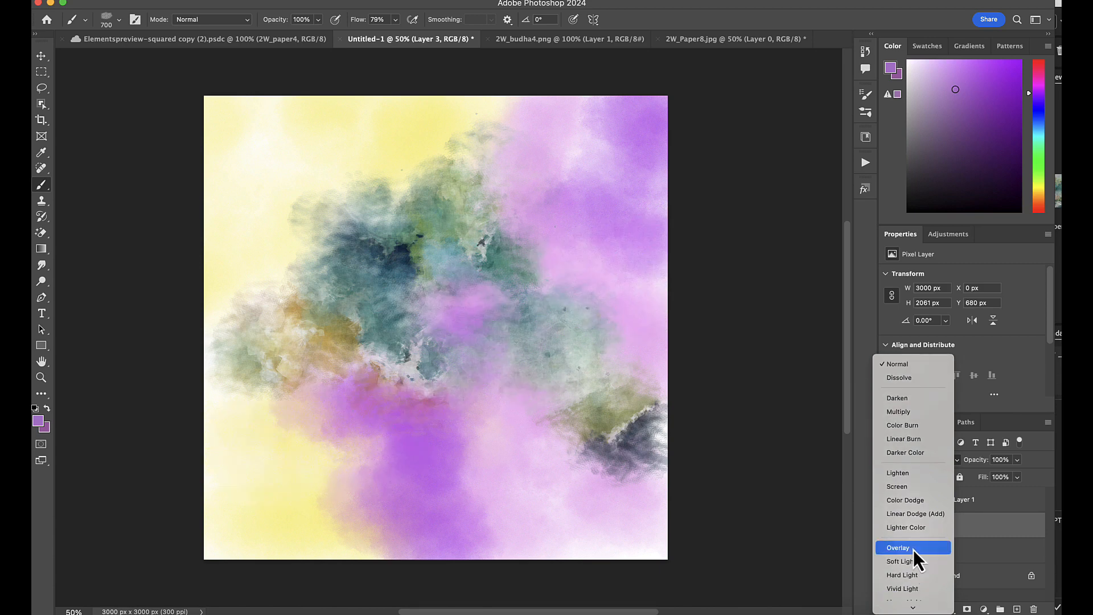
pyautogui.click(915, 441)
pyautogui.moveTo(1010, 477); pyautogui.dragTo(1007, 479)
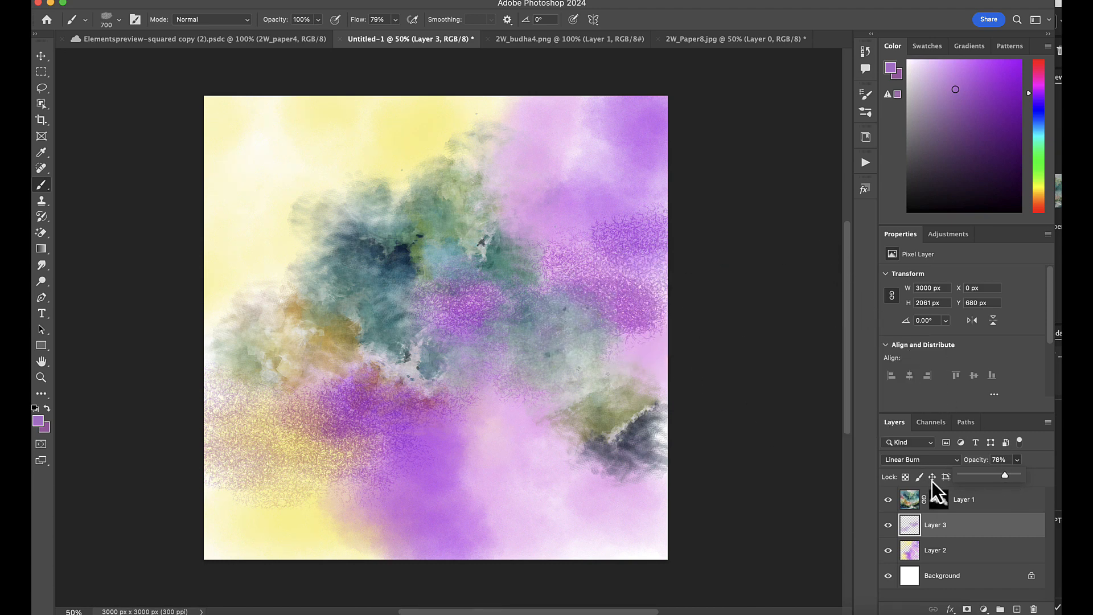
# Fade the texture's upper right edge with black on Layer 1's mask, using the 2Wwatercolor3T brush at 433 px
pyautogui.click(919, 501)
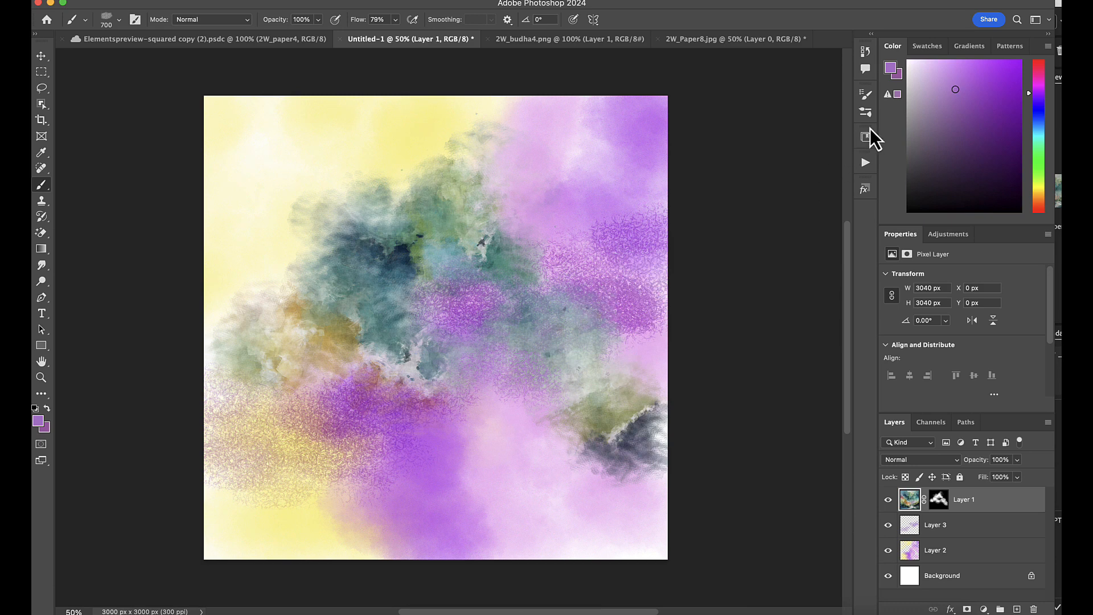
pyautogui.click(939, 504)
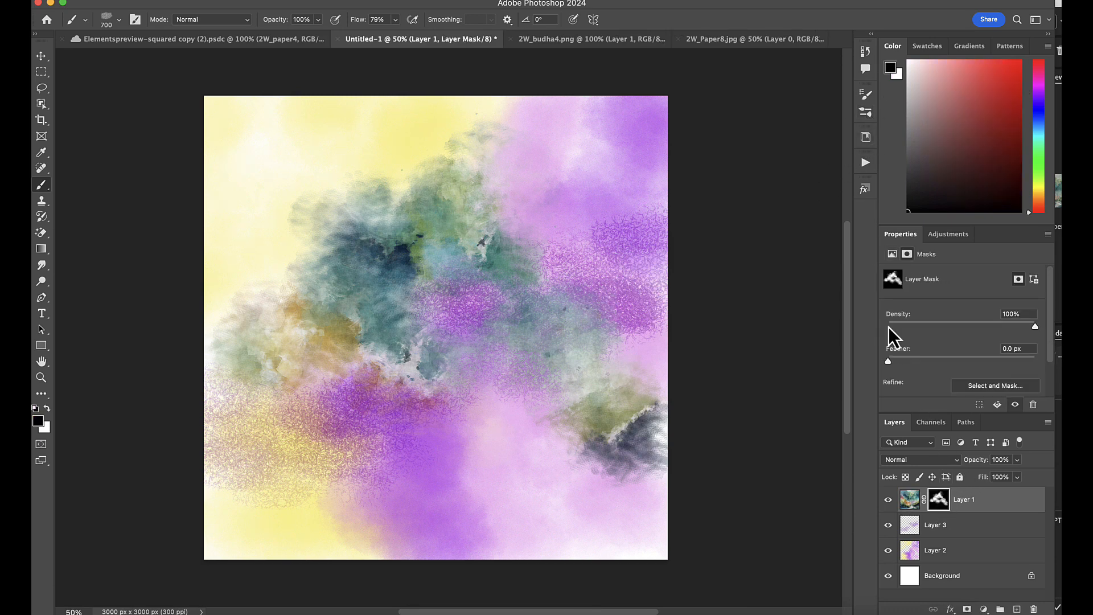
pyautogui.click(865, 112)
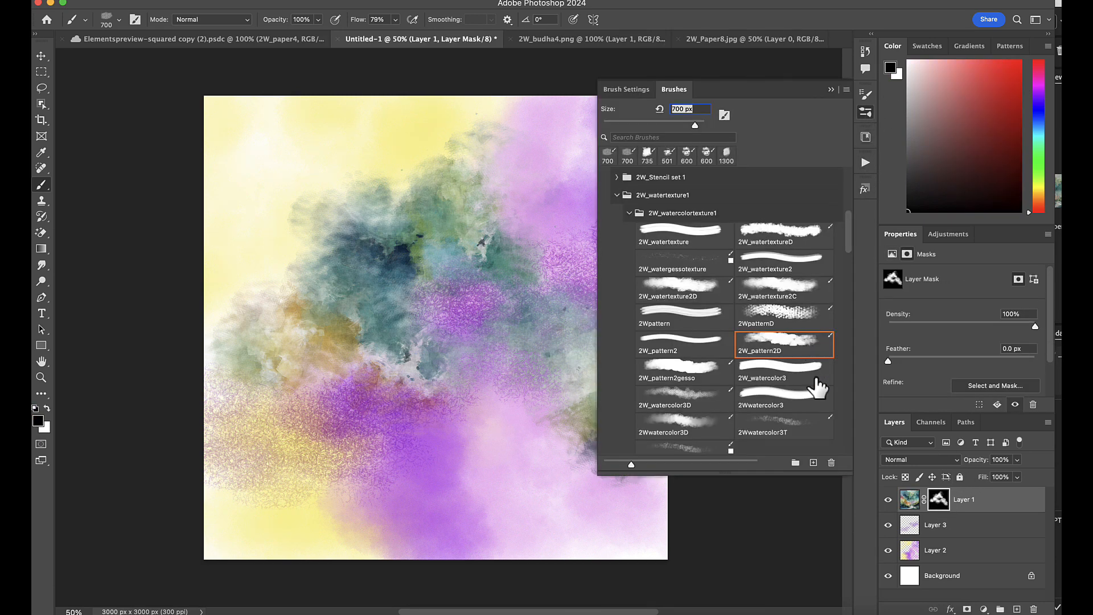
pyautogui.click(773, 424)
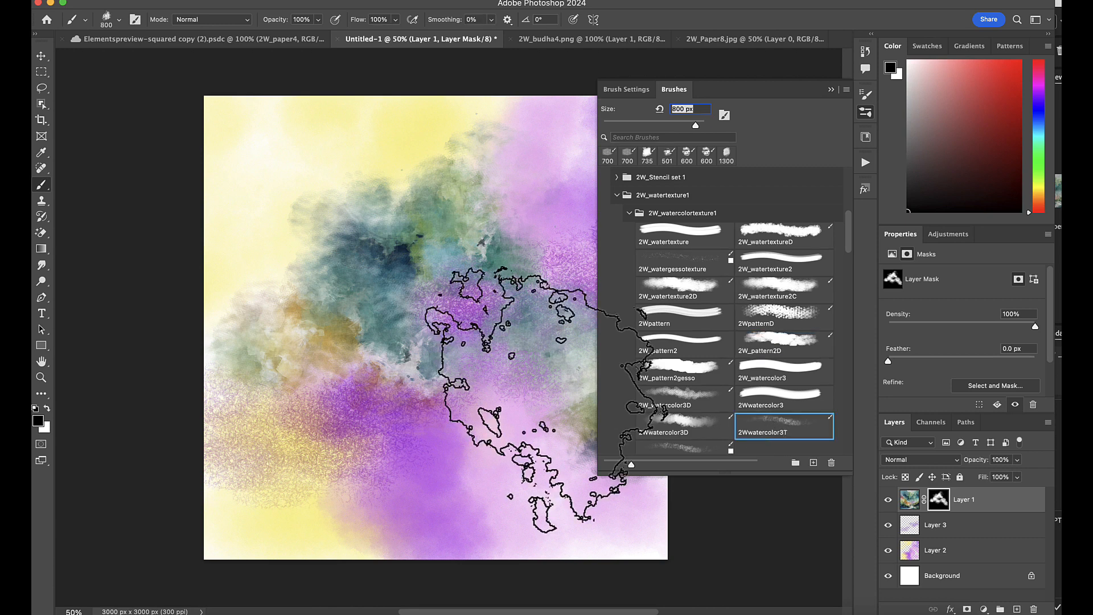
pyautogui.click(501, 376)
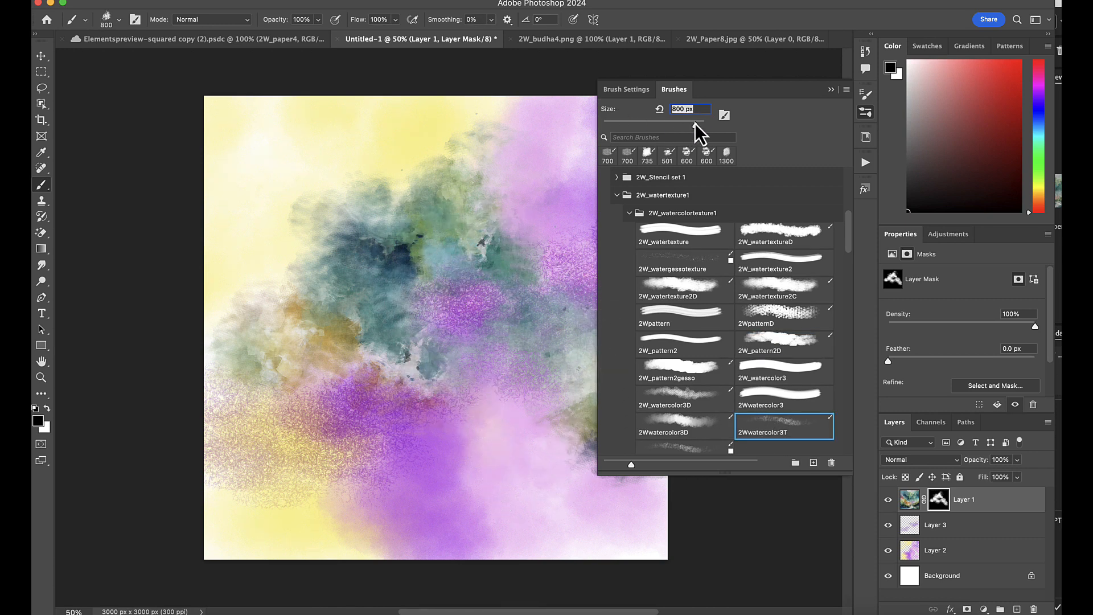
pyautogui.moveTo(694, 123); pyautogui.dragTo(693, 125)
pyautogui.moveTo(526, 190)
pyautogui.mouseDown()
pyautogui.moveTo(505, 215)
pyautogui.moveTo(518, 185)
pyautogui.moveTo(518, 238)
pyautogui.mouseUp()
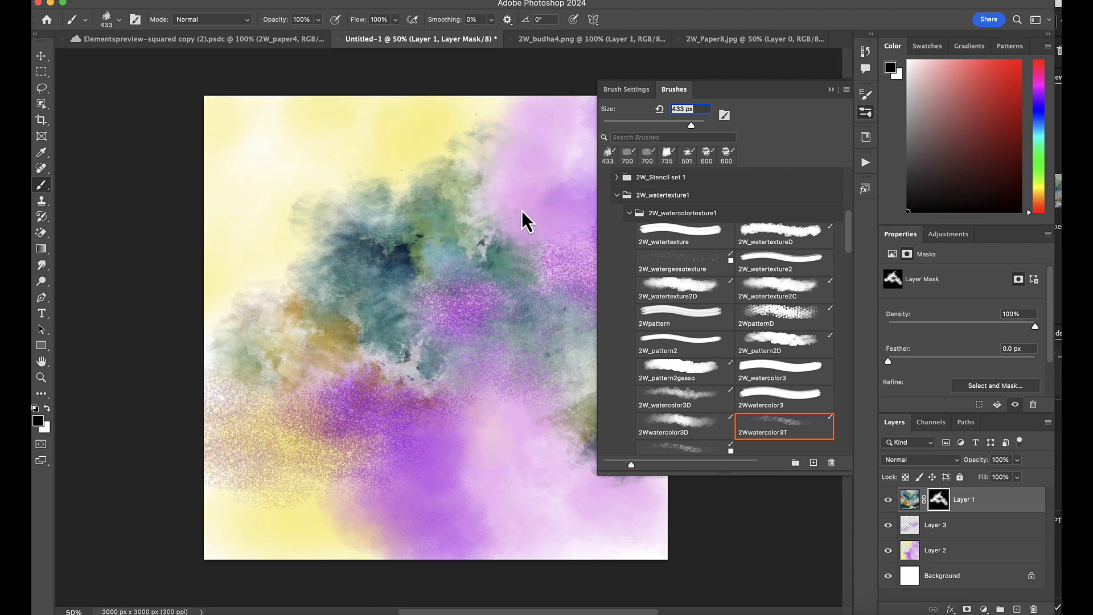
# Paint white on Layer 1's mask with the 433 px 2Wwatercolor3T brush to reveal texture down the artwork's left side and below centre
pyautogui.press('x')
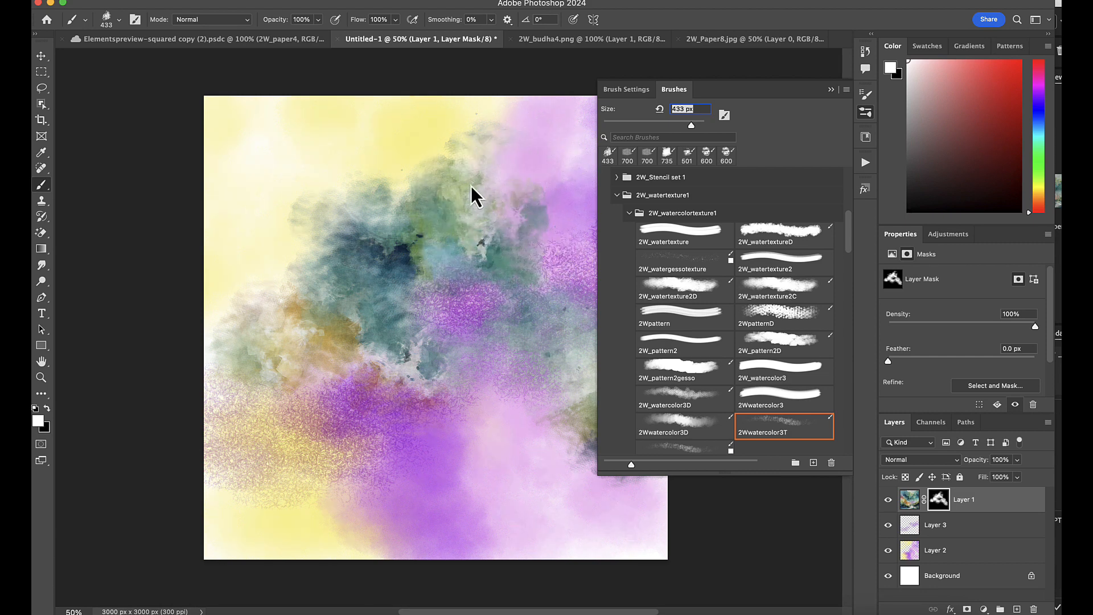
pyautogui.click(263, 121)
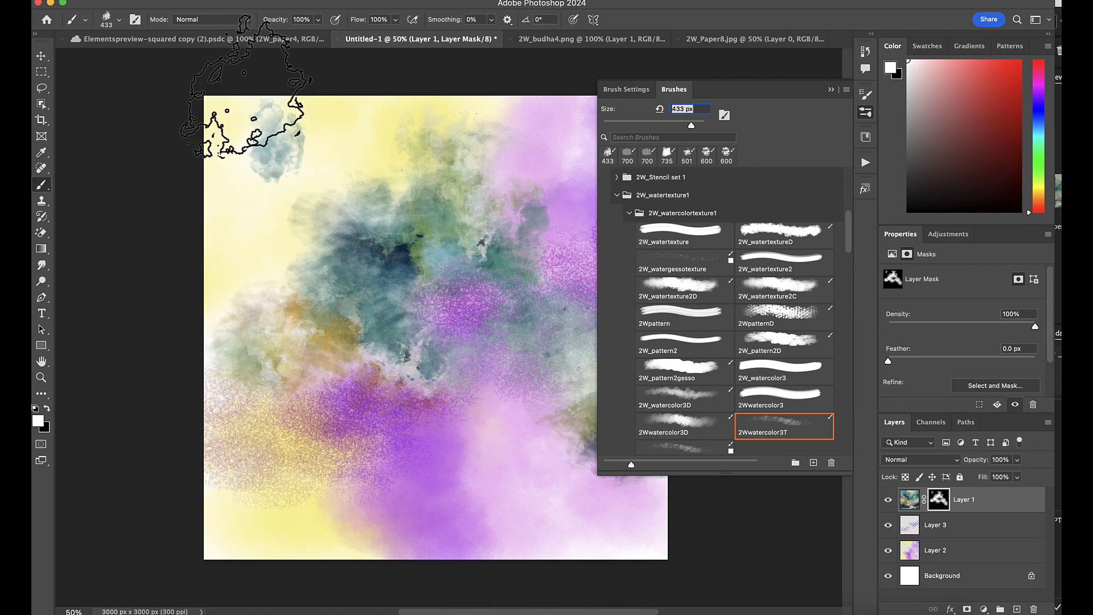
pyautogui.click(263, 188)
pyautogui.click(266, 266)
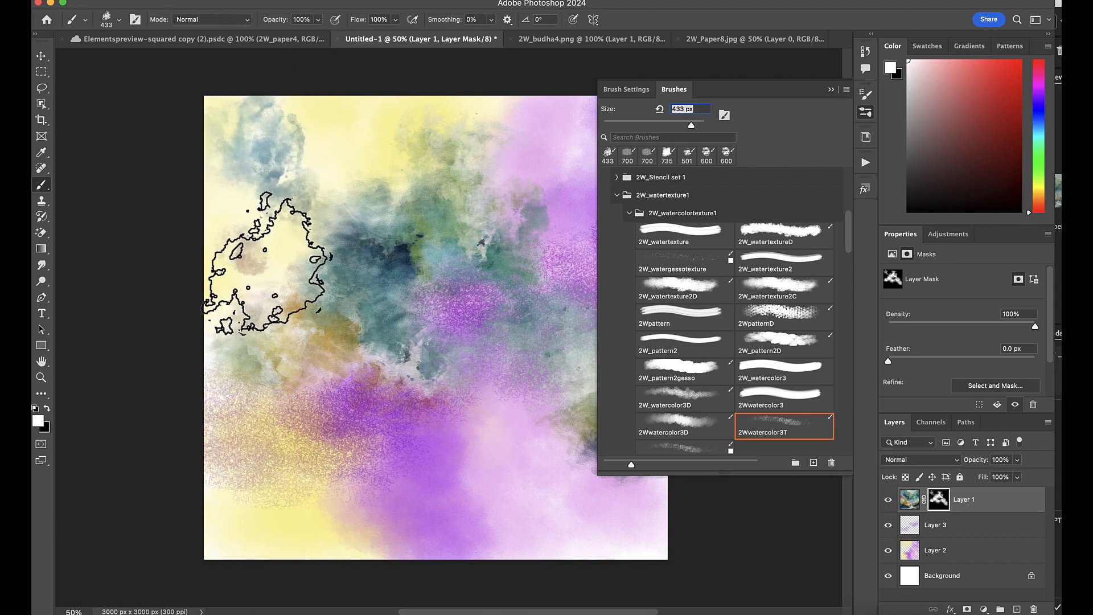
pyautogui.click(315, 247)
pyautogui.click(417, 418)
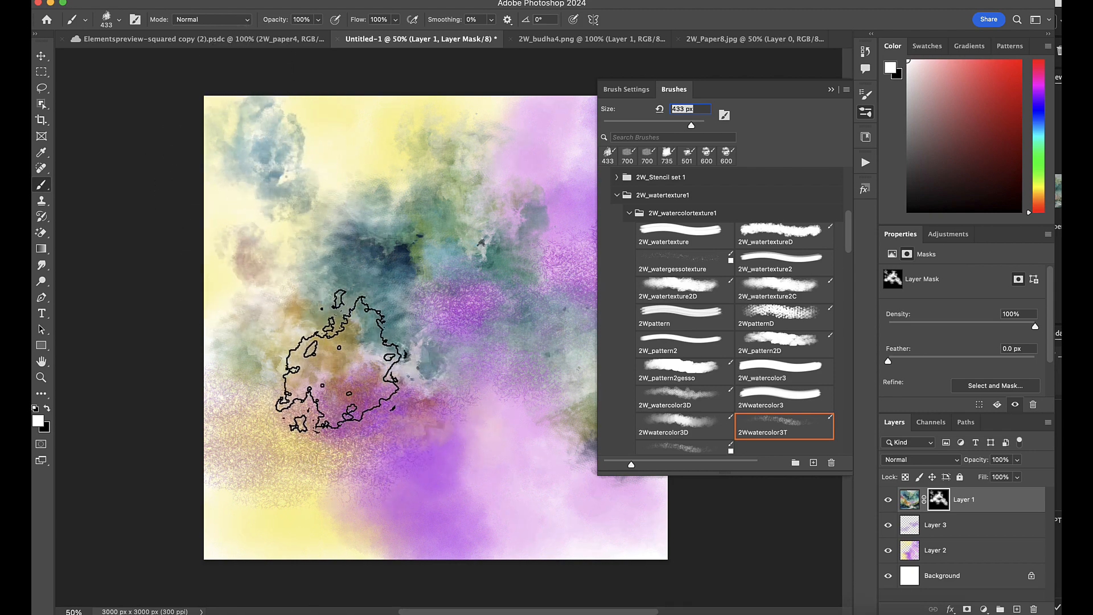
pyautogui.click(397, 411)
pyautogui.click(316, 451)
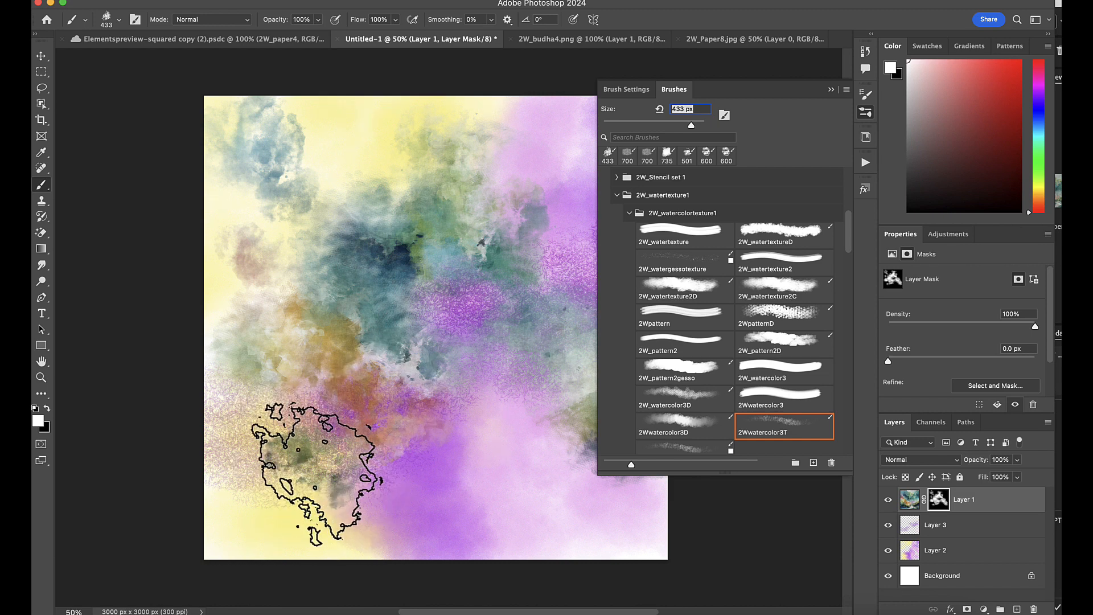
# Reveal more texture on Layer 1's mask along the lower edge, in the lower right corner and at the upper right
pyautogui.click(353, 522)
pyautogui.click(393, 524)
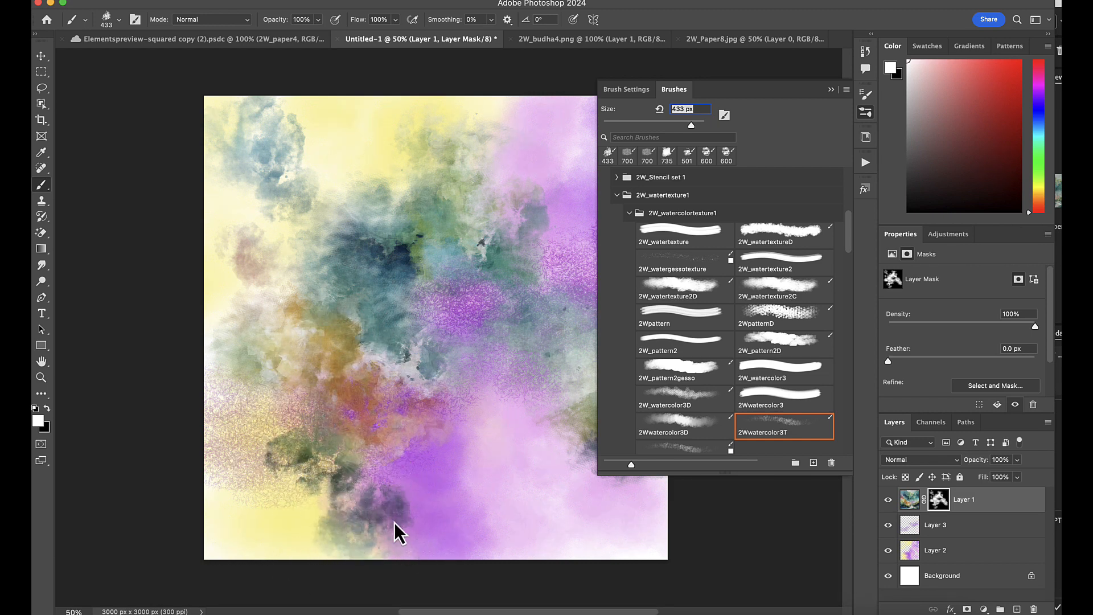
pyautogui.click(447, 476)
pyautogui.click(420, 462)
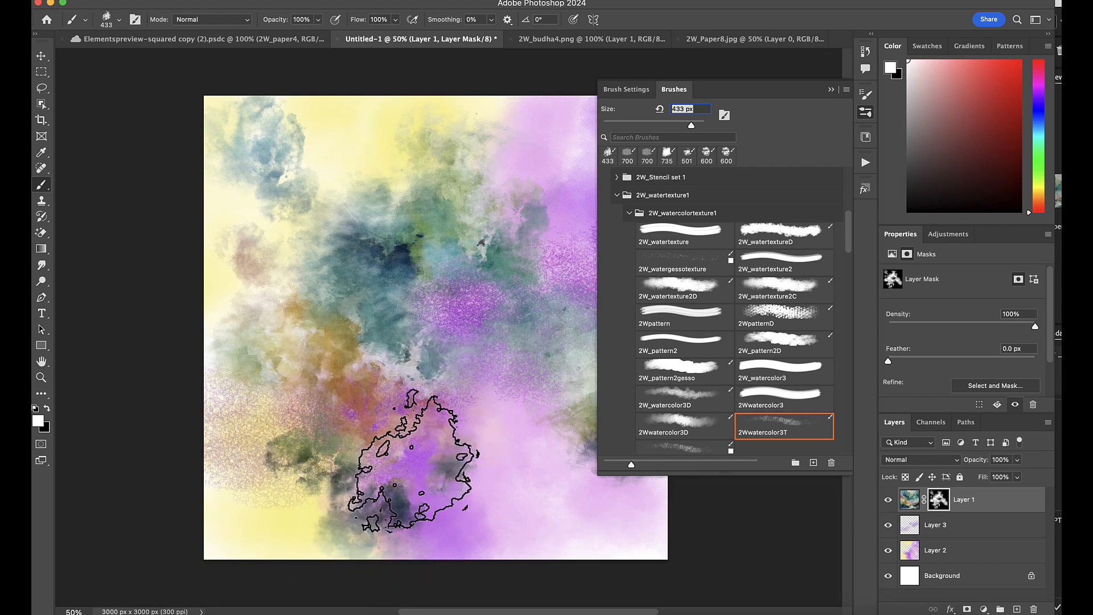
pyautogui.click(492, 402)
pyautogui.click(538, 432)
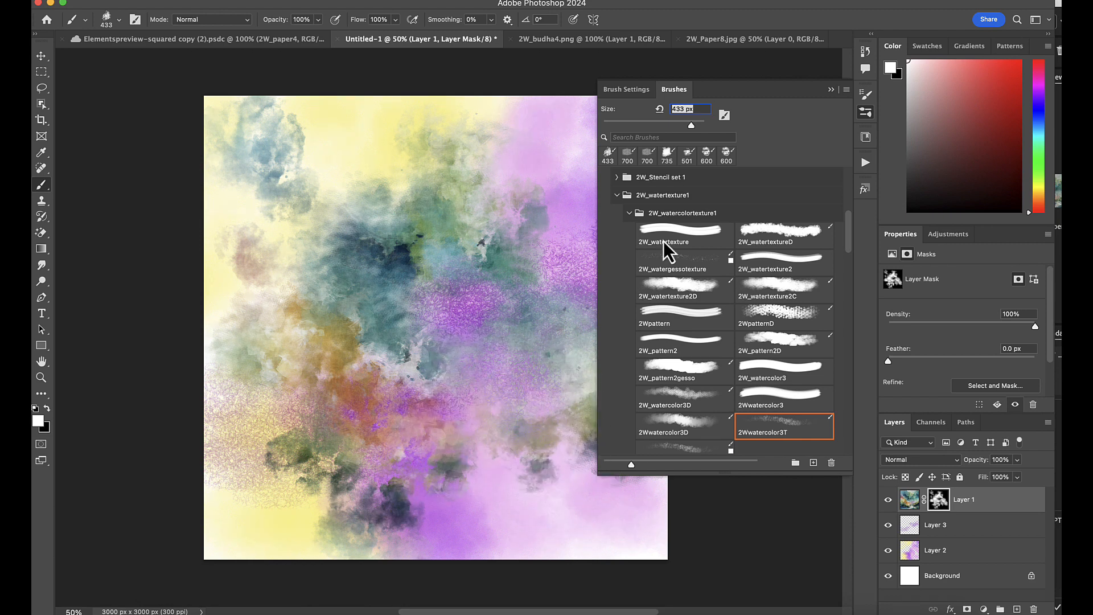
pyautogui.click(621, 512)
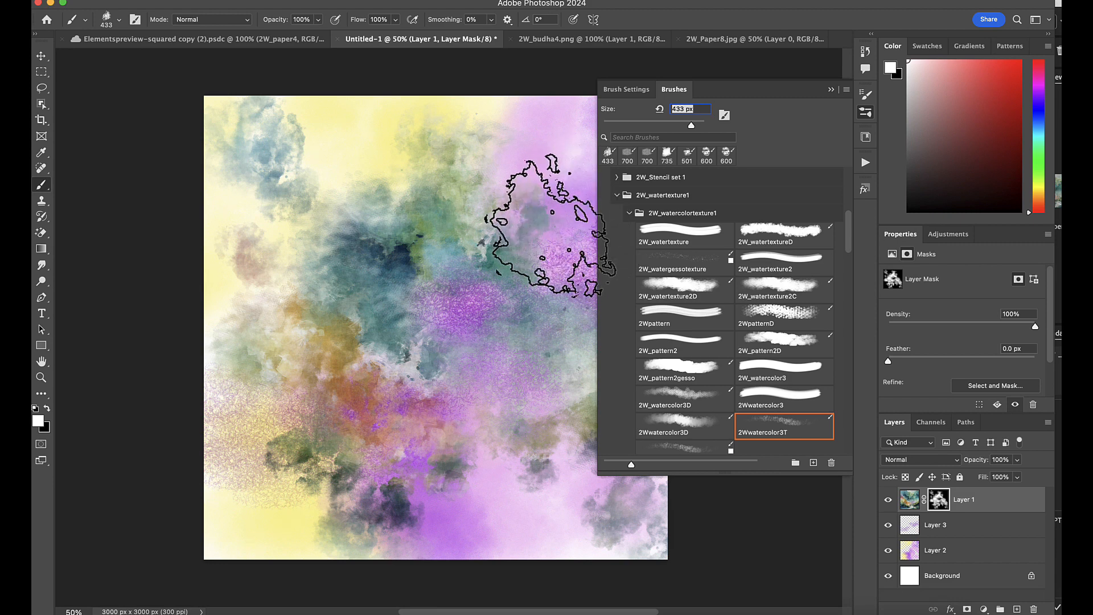
pyautogui.click(547, 188)
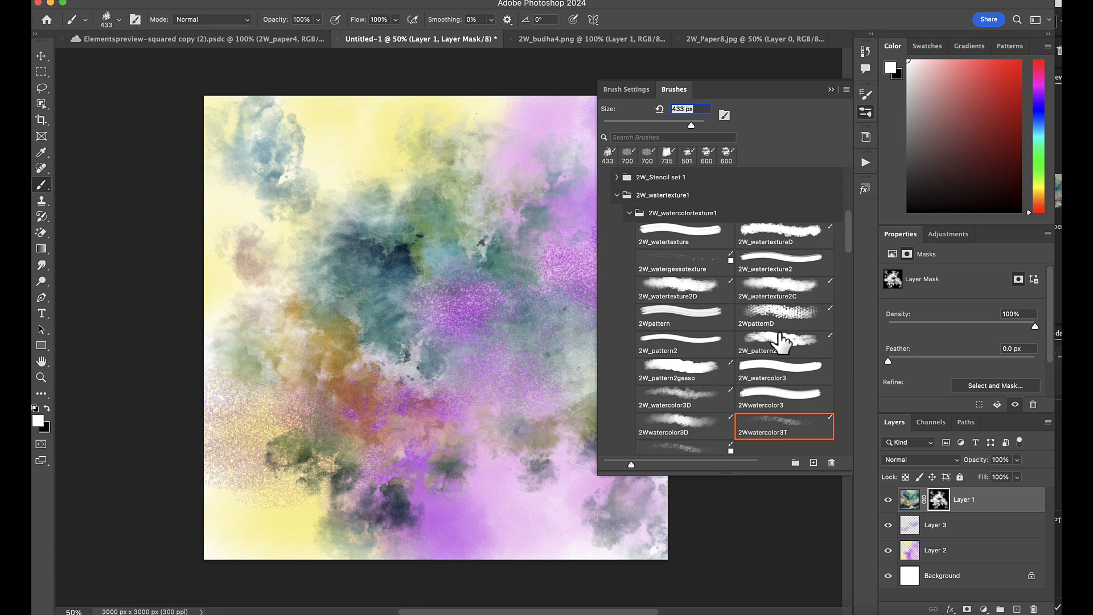
pyautogui.click(831, 90)
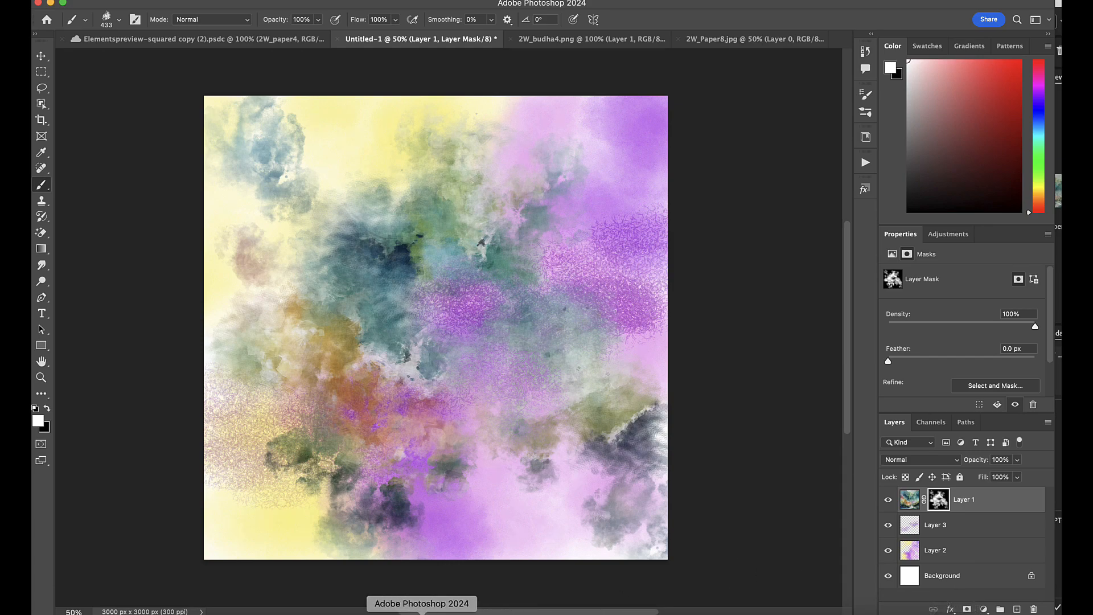
# Switch to Bridge, open 2W_Paper5.jpg from the Paper folder and bring it into Untitled-1 as the top layer
pyautogui.click(450, 610)
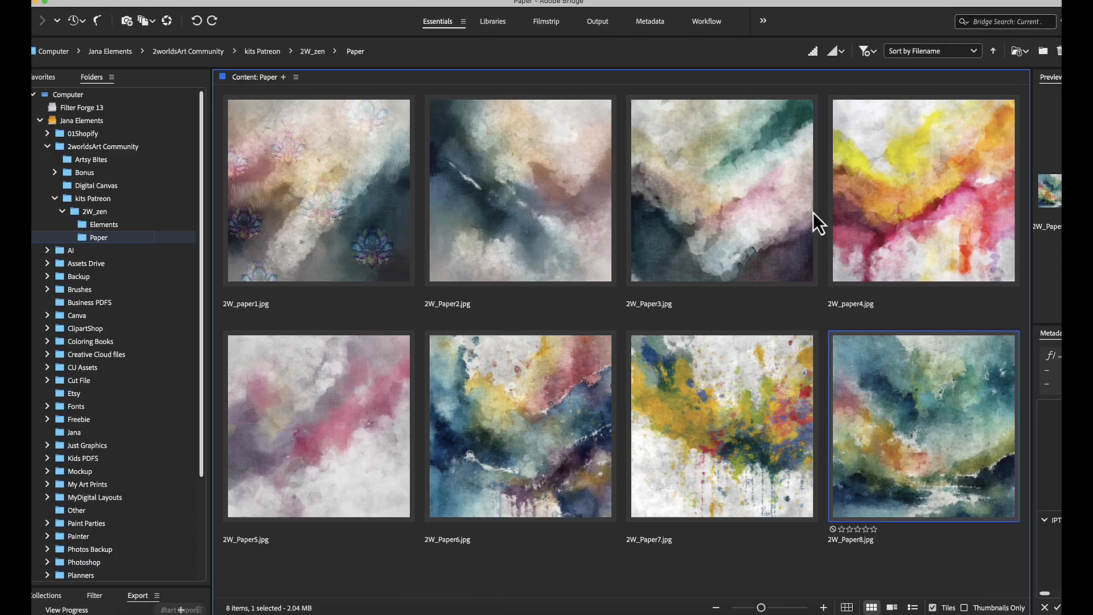
pyautogui.doubleClick(357, 432)
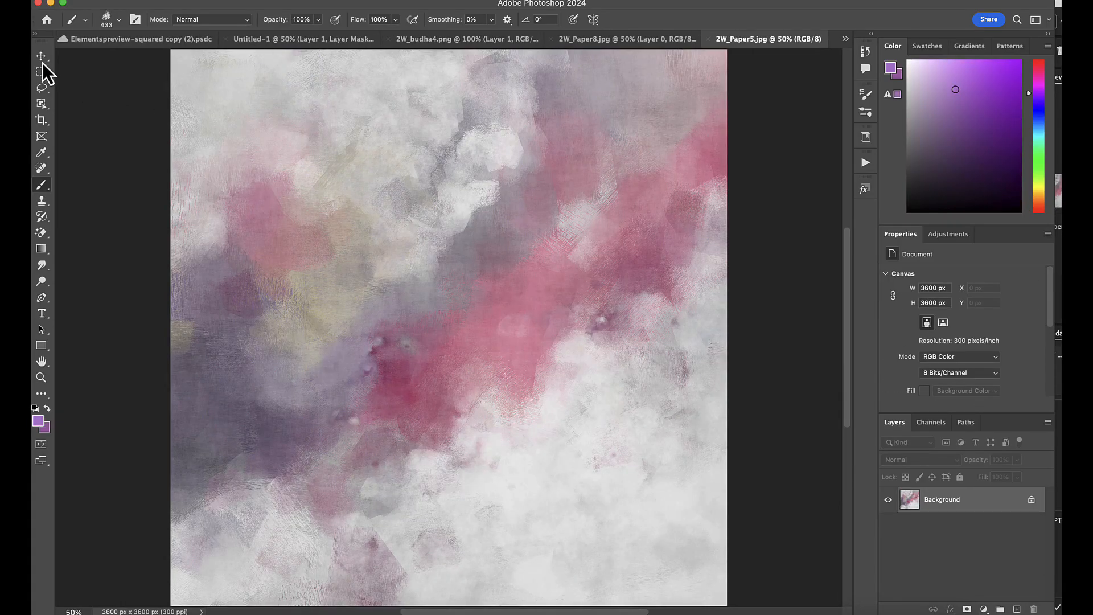
pyautogui.click(42, 60)
pyautogui.click(248, 43)
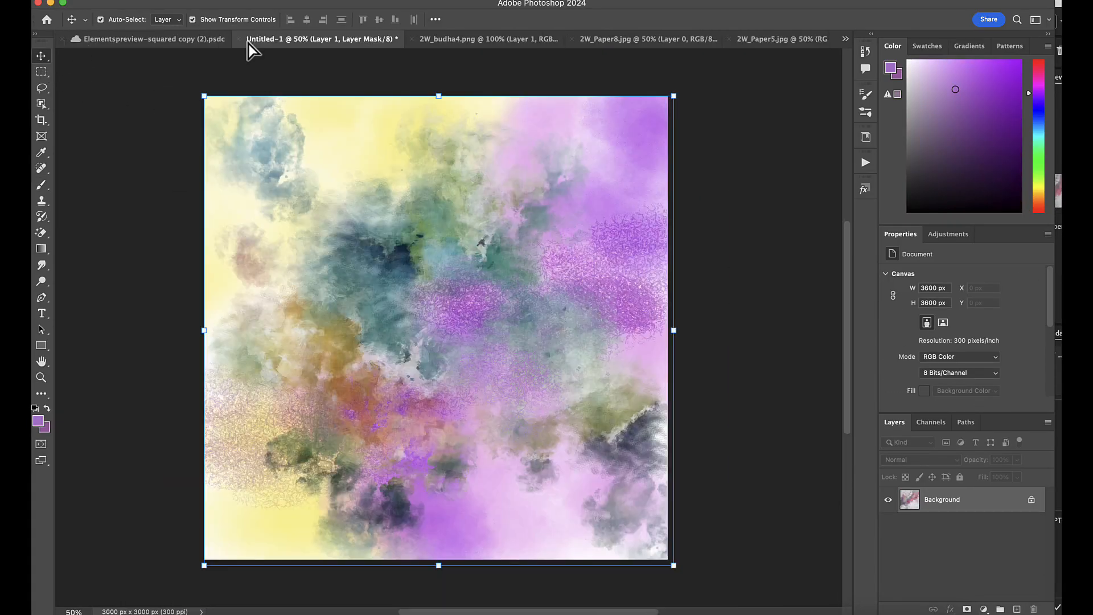
pyautogui.moveTo(248, 43); pyautogui.dragTo(615, 182)
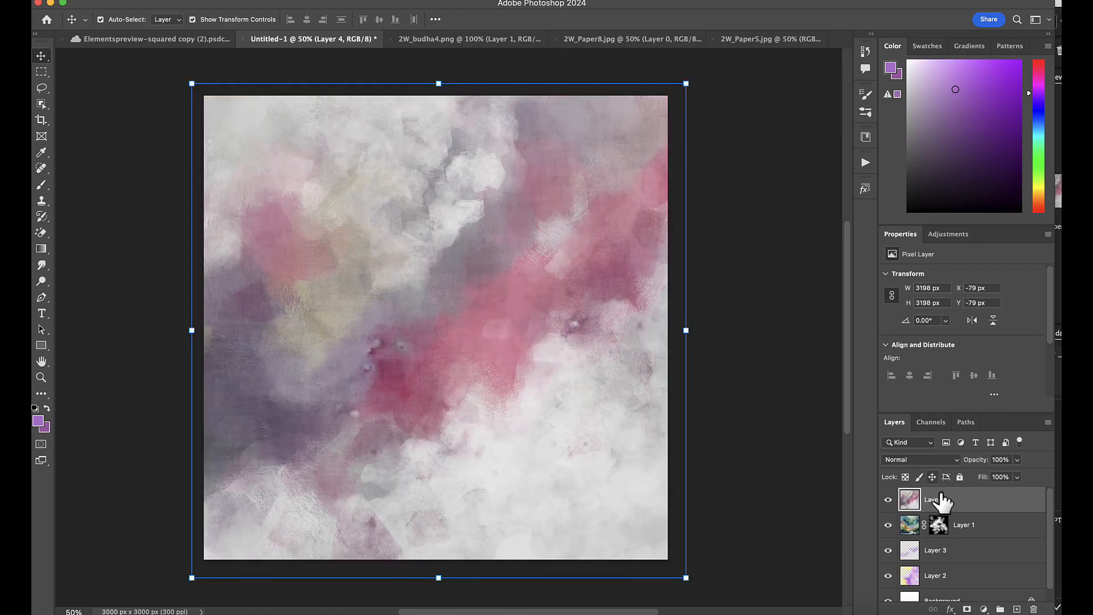
# Hide Layer 4 with a black mask and reveal its pink texture right of centre, using the 2W_watertexture2D brush at 501 px
pyautogui.keyDown('alt'); pyautogui.click(969, 609); pyautogui.keyUp('alt')
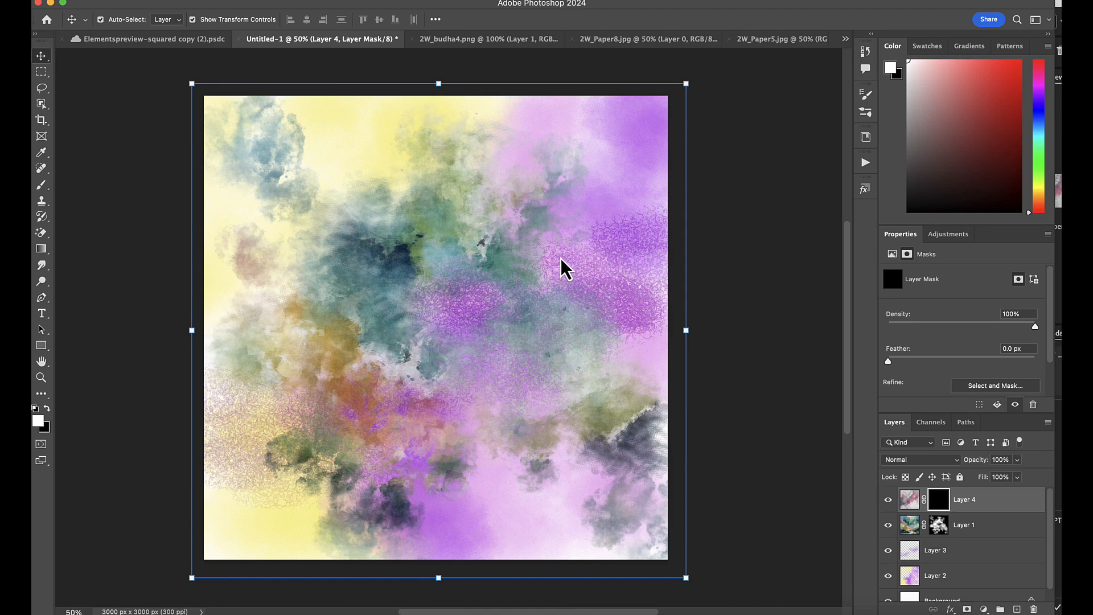
pyautogui.click(866, 114)
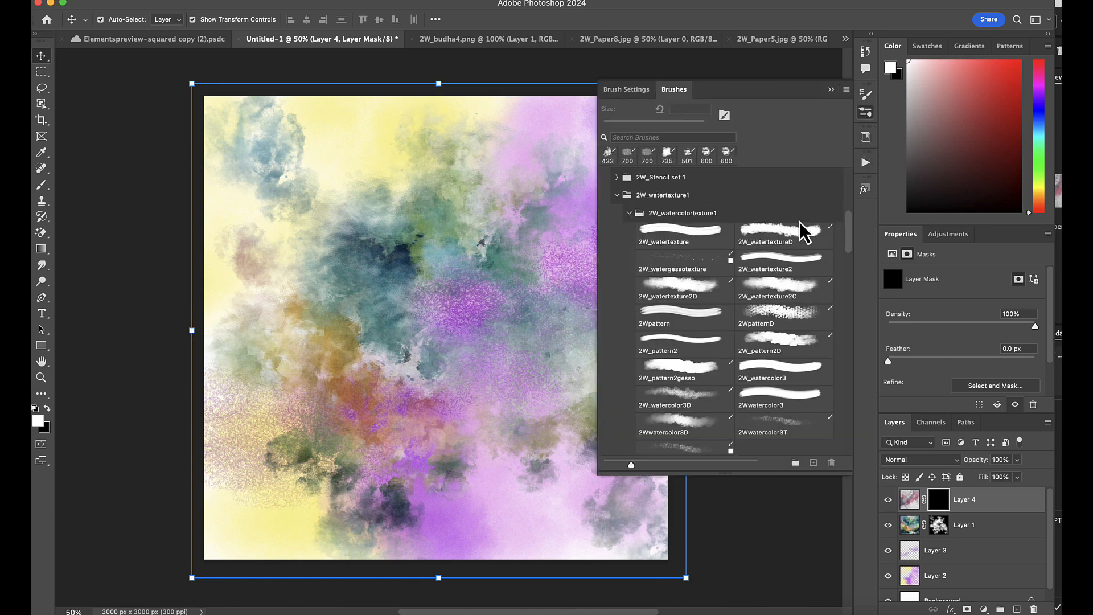
pyautogui.click(788, 289)
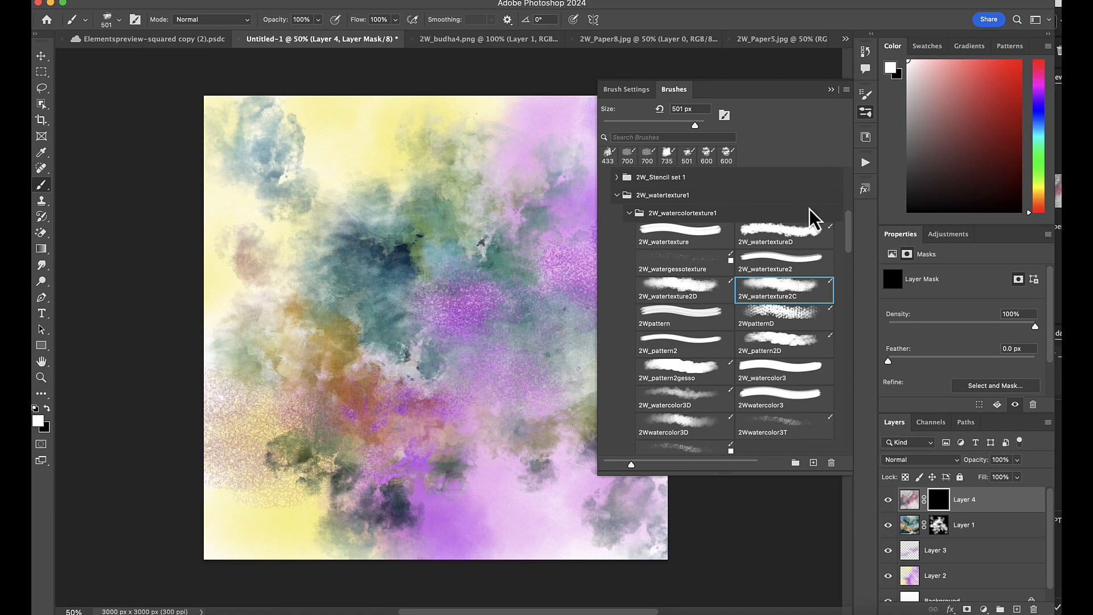
pyautogui.click(830, 91)
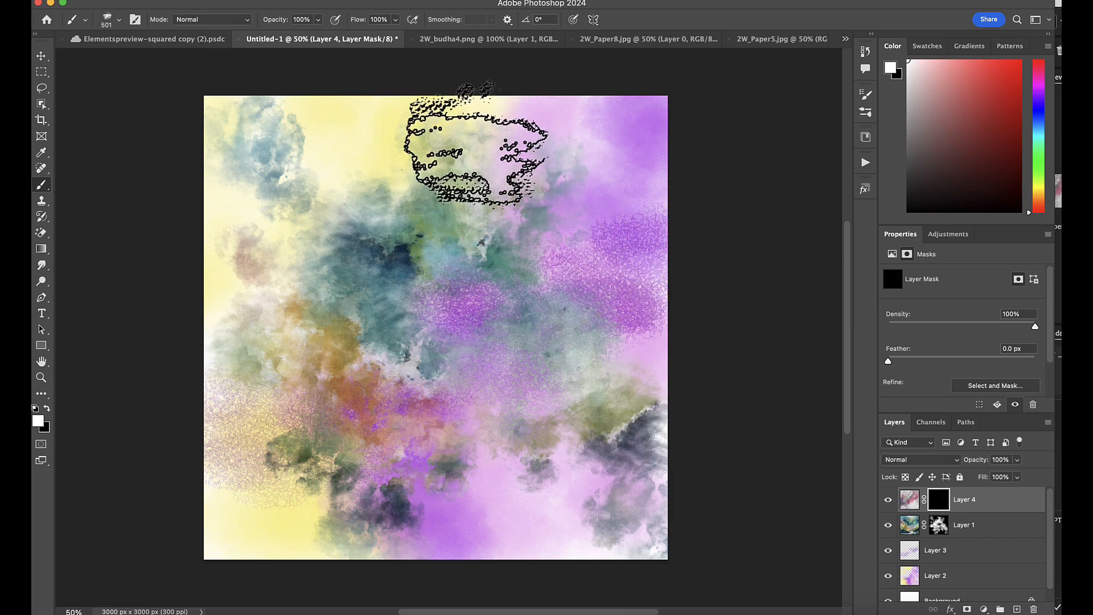
pyautogui.click(866, 112)
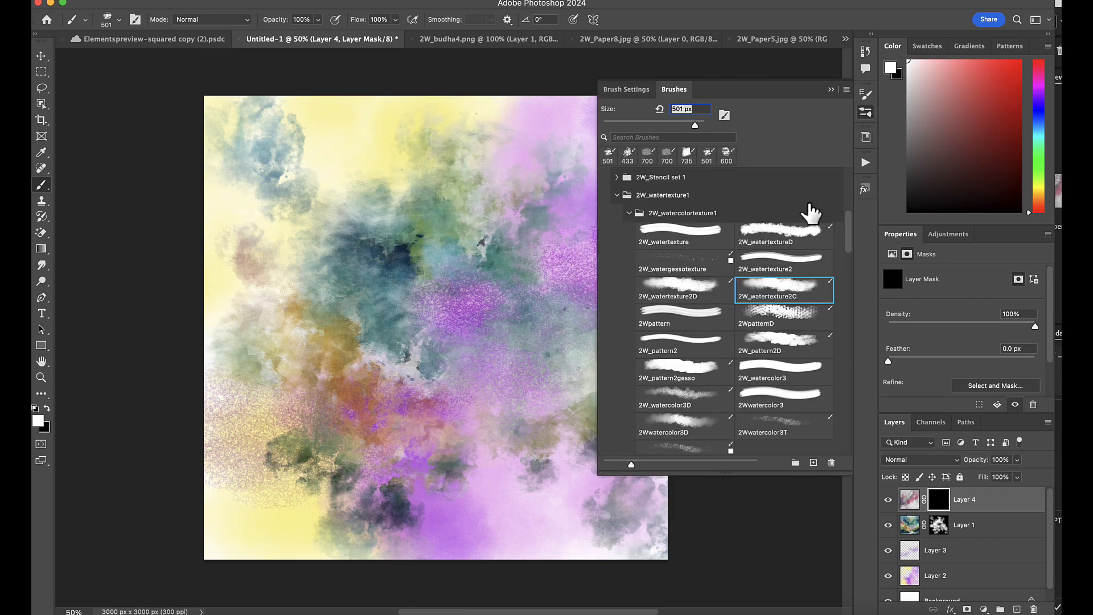
pyautogui.click(710, 288)
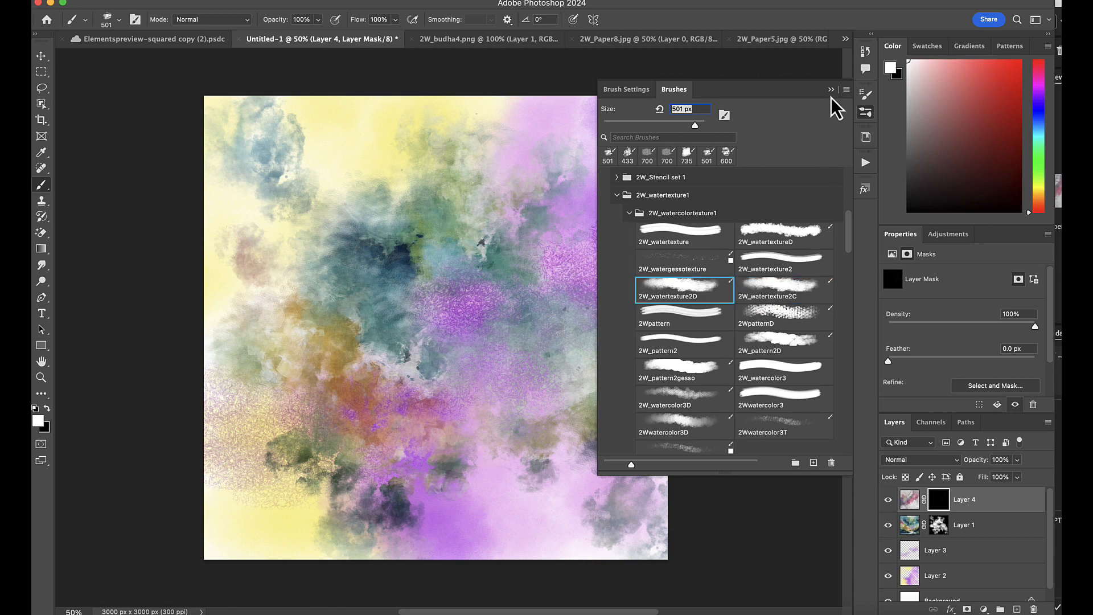
pyautogui.moveTo(577, 332)
pyautogui.mouseDown()
pyautogui.moveTo(560, 296)
pyautogui.moveTo(563, 262)
pyautogui.moveTo(572, 320)
pyautogui.mouseUp()
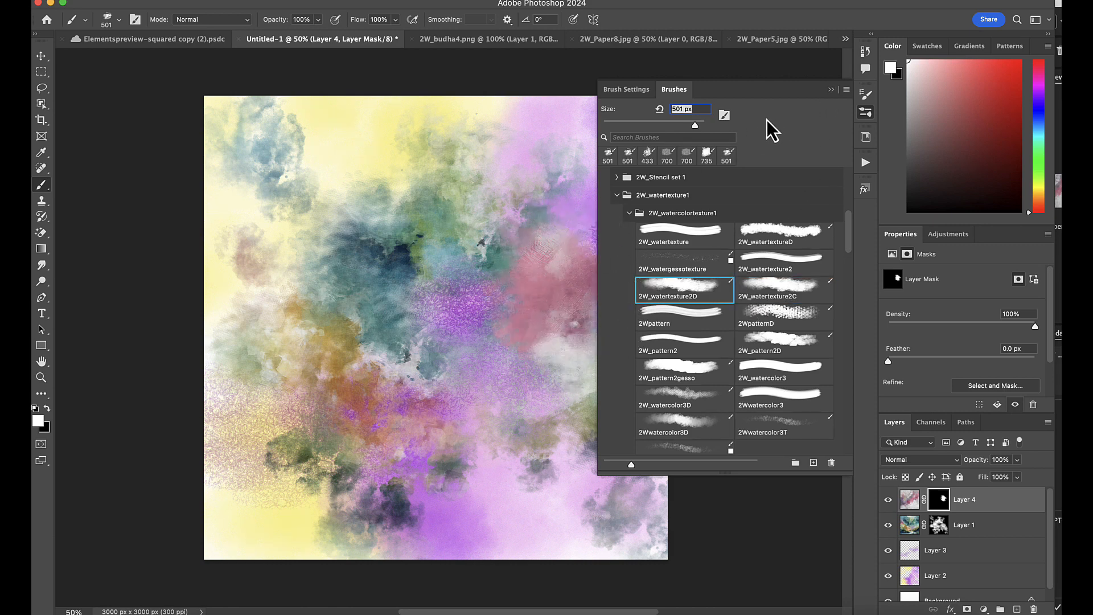
# Set the brush to 494 px and 86% flow, and reveal Layer 4's texture across the centre, top and lower left
pyautogui.moveTo(695, 128); pyautogui.dragTo(695, 128)
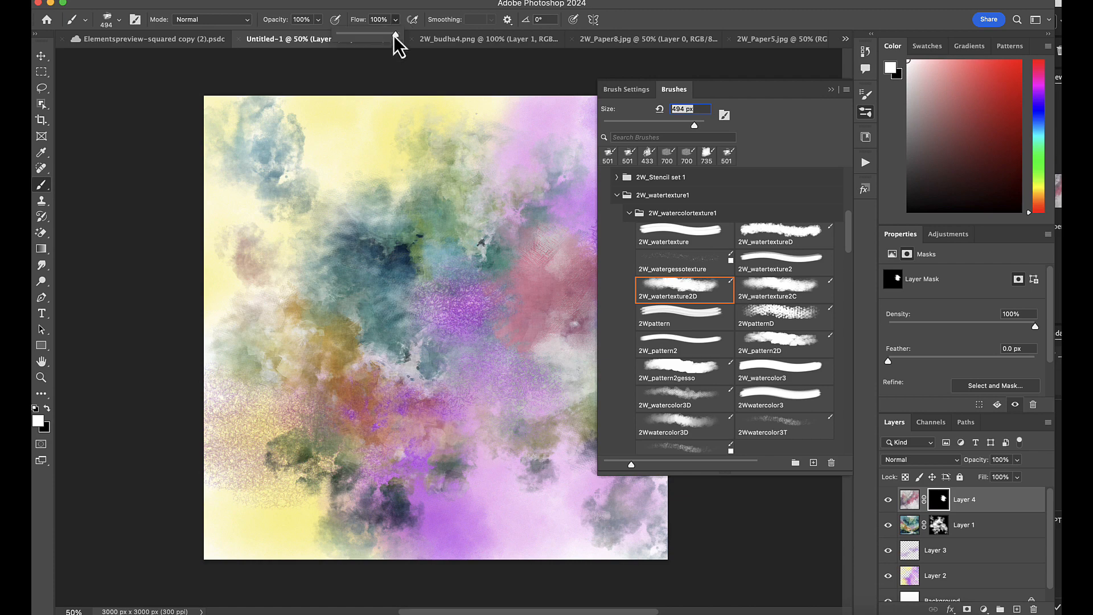
pyautogui.moveTo(395, 35); pyautogui.dragTo(387, 35)
pyautogui.click(636, 19)
pyautogui.click(831, 90)
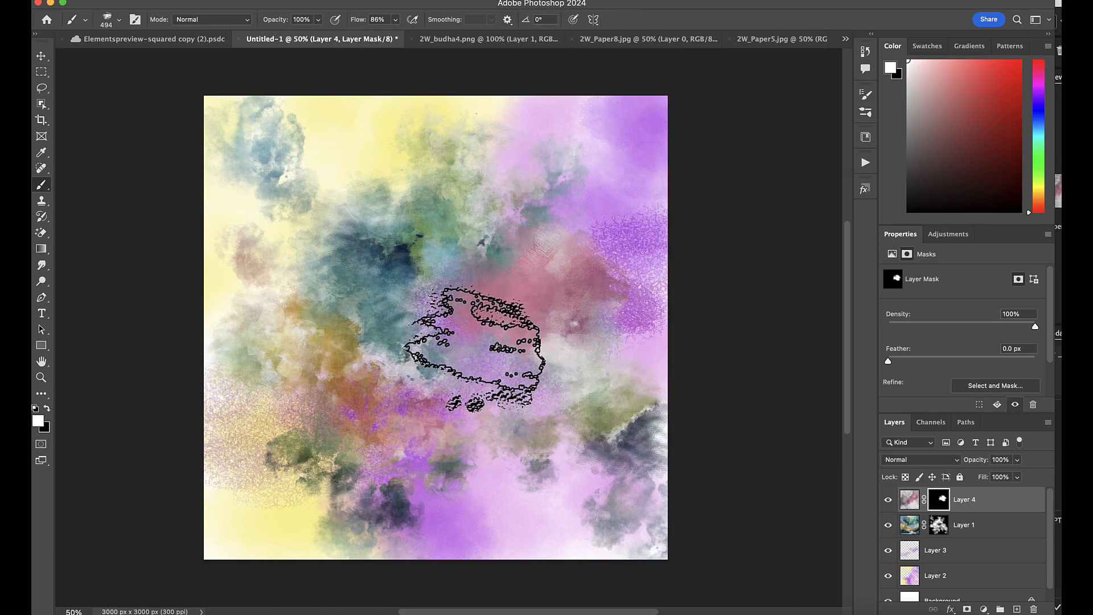
pyautogui.moveTo(475, 349)
pyautogui.mouseDown()
pyautogui.moveTo(437, 390)
pyautogui.moveTo(437, 454)
pyautogui.moveTo(415, 329)
pyautogui.moveTo(403, 336)
pyautogui.moveTo(449, 288)
pyautogui.mouseUp()
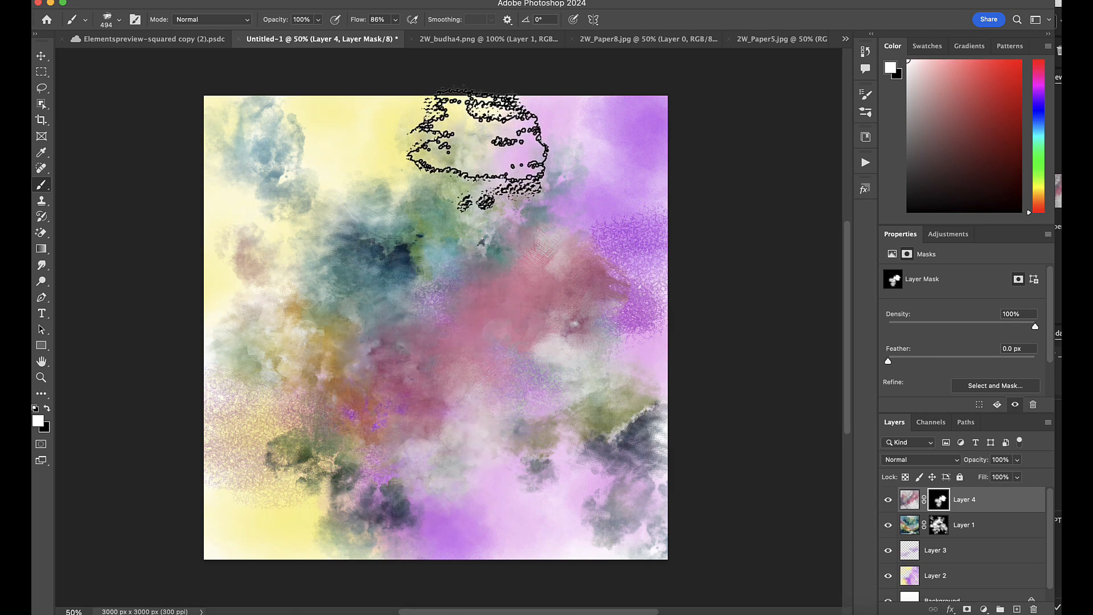
pyautogui.moveTo(476, 159)
pyautogui.mouseDown()
pyautogui.moveTo(499, 159)
pyautogui.moveTo(522, 115)
pyautogui.moveTo(532, 163)
pyautogui.moveTo(600, 200)
pyautogui.mouseUp()
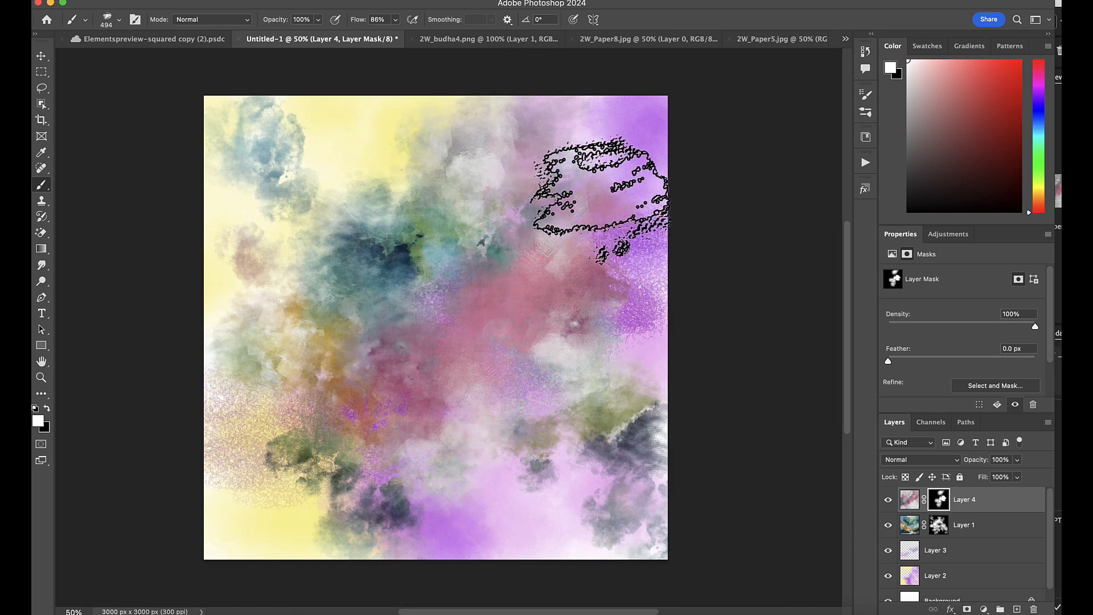
pyautogui.click(600, 196)
pyautogui.moveTo(308, 403)
pyautogui.mouseDown()
pyautogui.moveTo(240, 409)
pyautogui.moveTo(267, 340)
pyautogui.moveTo(288, 331)
pyautogui.mouseUp()
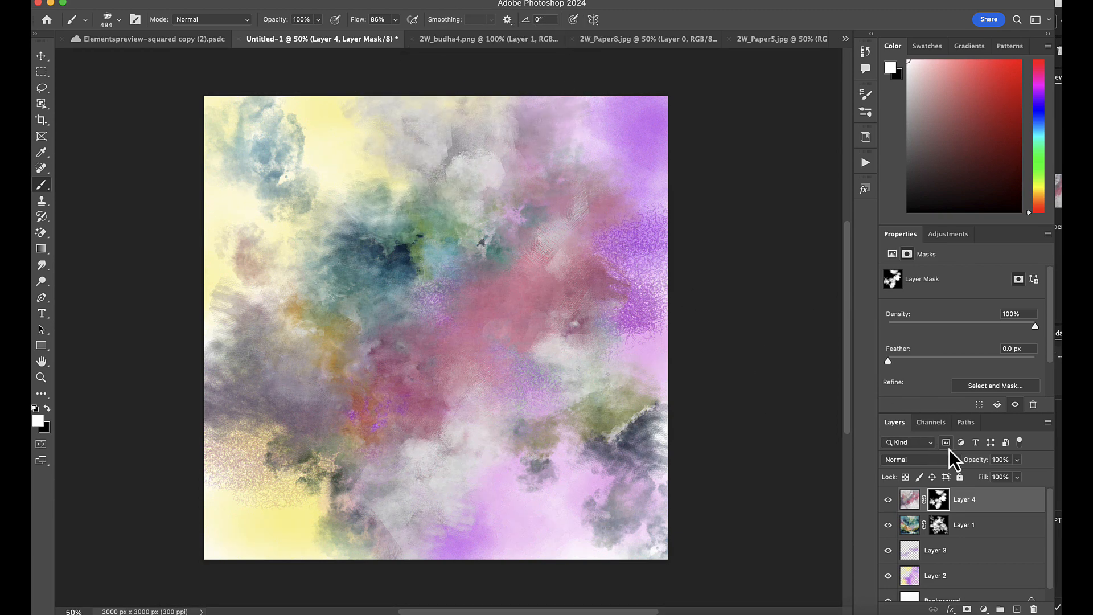
# Set Layer 4's blend mode to Vivid Light
pyautogui.click(909, 499)
pyautogui.click(920, 465)
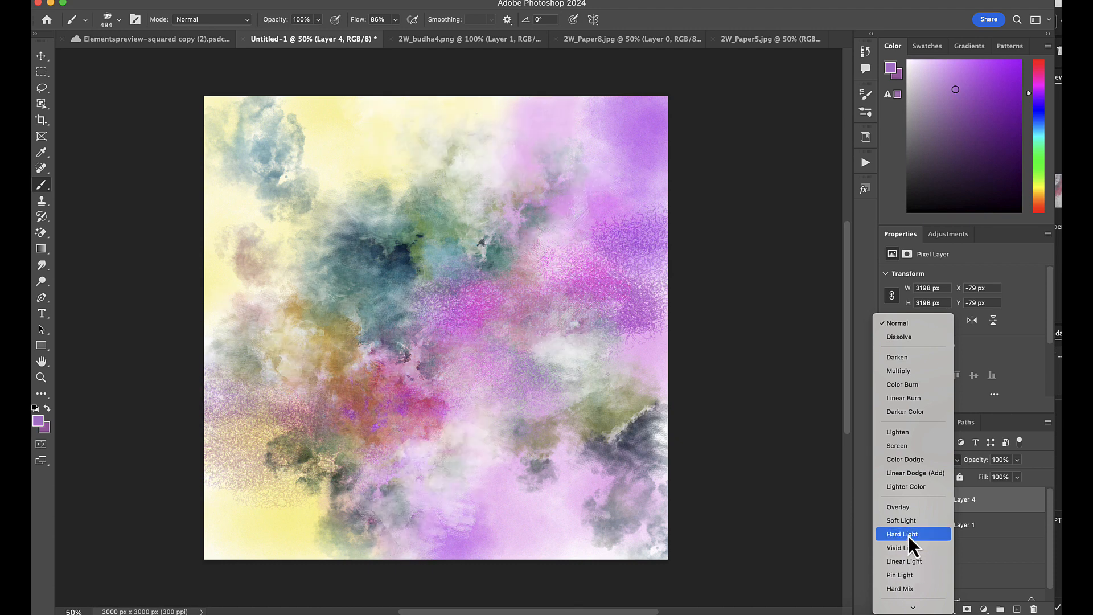
pyautogui.click(908, 550)
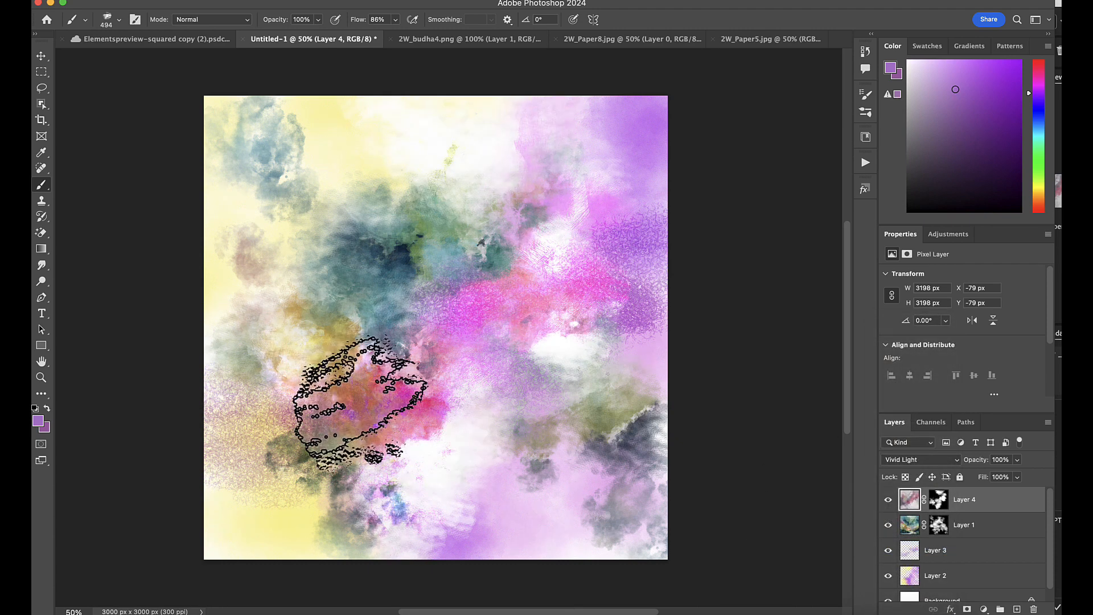
# Switch to the Move tool and close the 2W_Paper8.jpg document
pyautogui.click(41, 57)
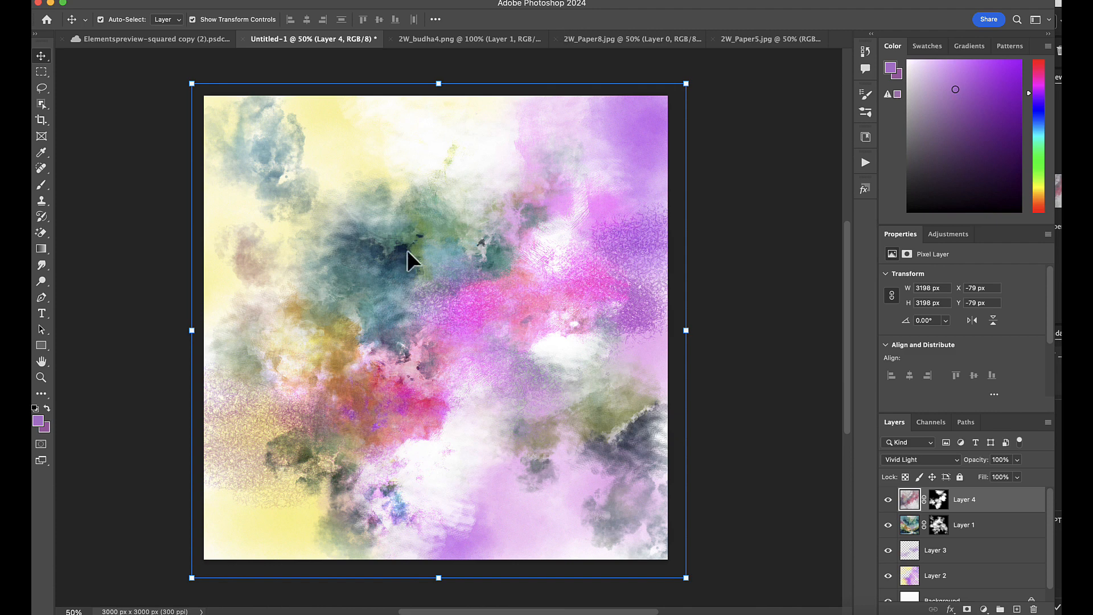
pyautogui.click(563, 41)
pyautogui.click(554, 40)
pyautogui.click(562, 233)
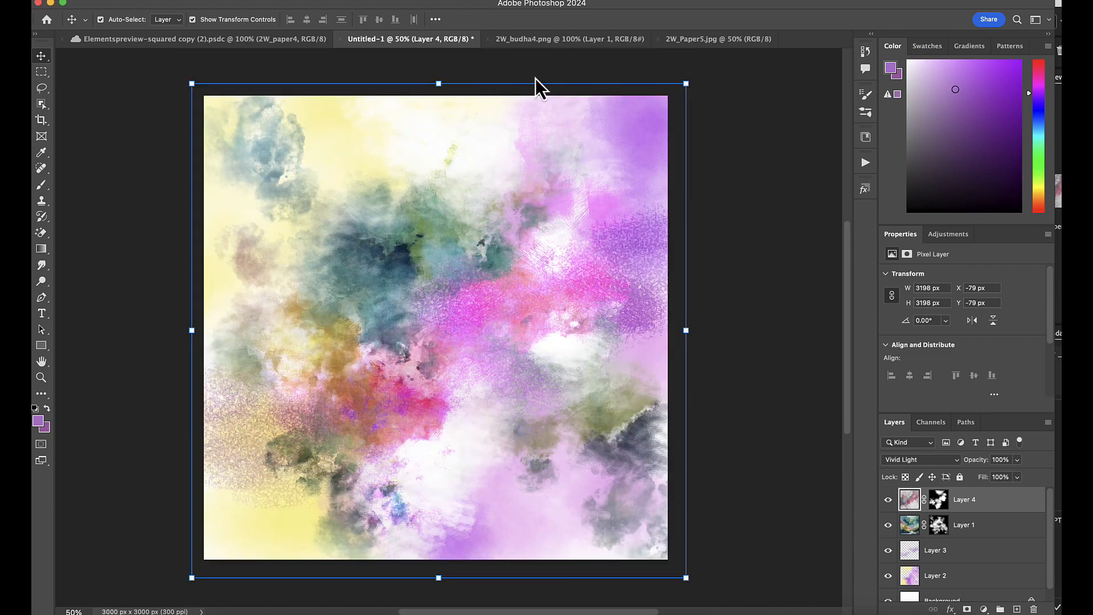
# Open 2W_budha4.png from the Elements folder in Bridge and bring the Buddha into Untitled-1 as the top layer
pyautogui.click(489, 40)
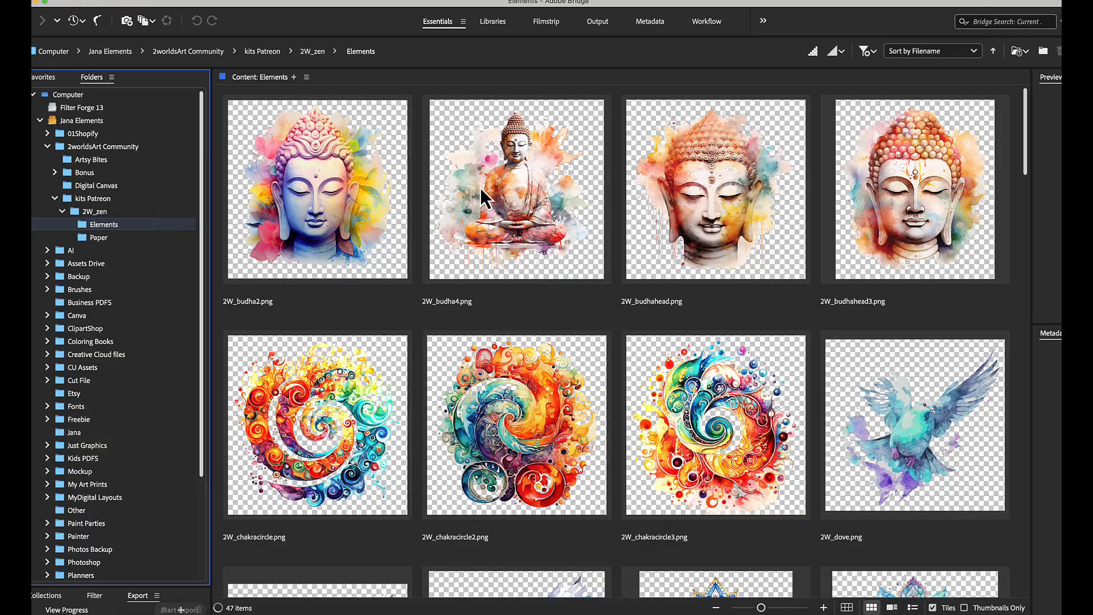
pyautogui.doubleClick(497, 187)
pyautogui.moveTo(450, 194); pyautogui.dragTo(452, 277)
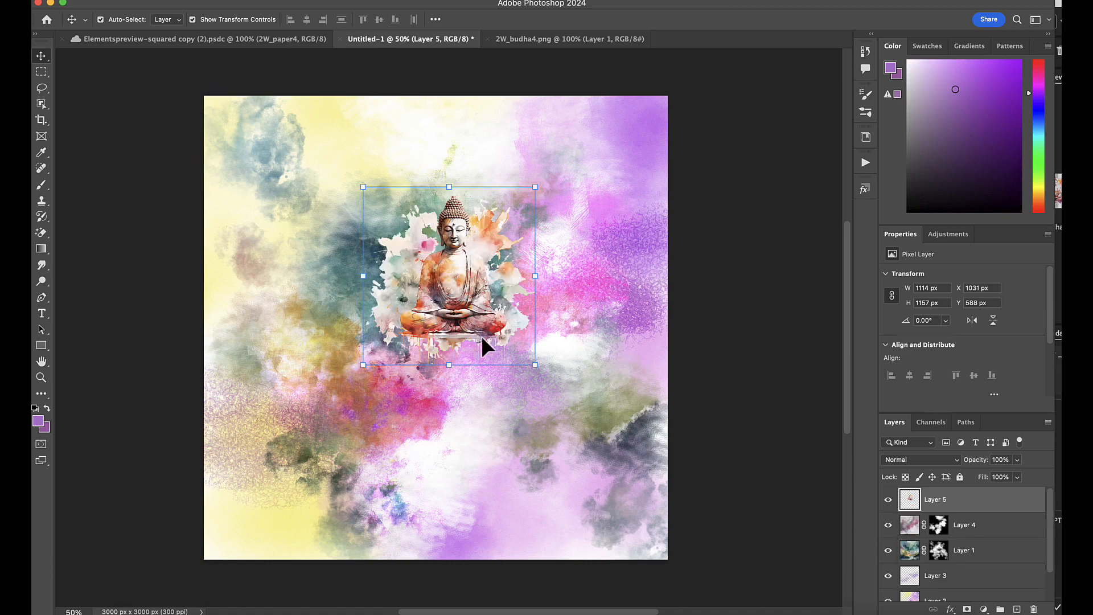
# Scale the Buddha up to 2406 × 2500 px and centre it on the artwork
pyautogui.moveTo(535, 365); pyautogui.dragTo(632, 493)
pyautogui.moveTo(544, 398); pyautogui.dragTo(484, 367)
pyautogui.moveTo(586, 459); pyautogui.dragTo(661, 529)
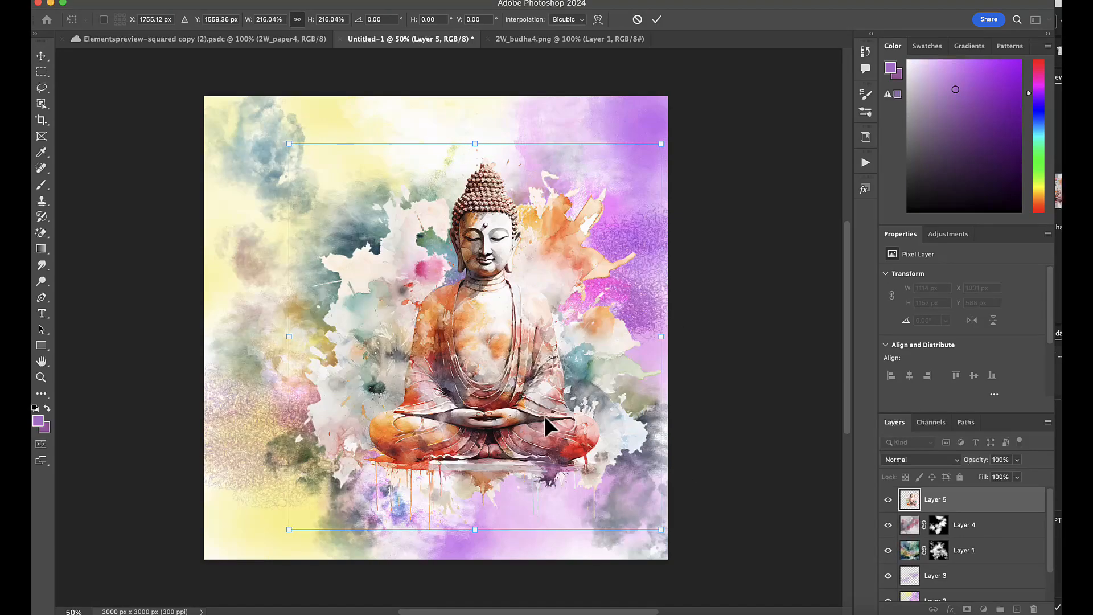
pyautogui.moveTo(544, 416); pyautogui.dragTo(498, 407)
pyautogui.click(656, 19)
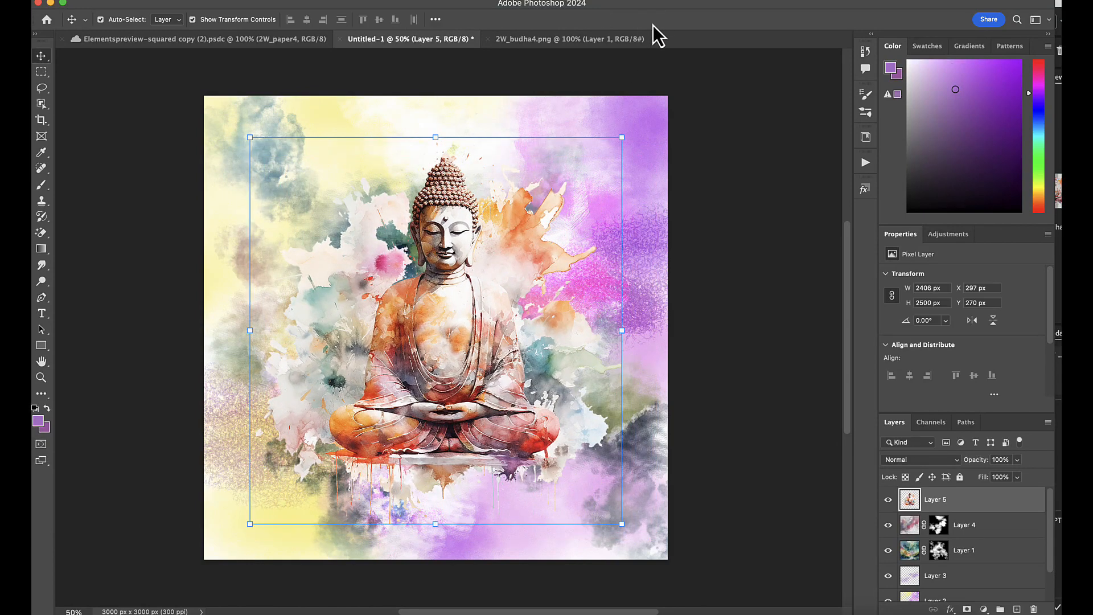
# Scale the Buddha down to 2249 × 2337 px and centre it on the left vertical guide at X -172 px, Y 582 px
pyautogui.moveTo(451, 283)
pyautogui.mouseDown()
pyautogui.moveTo(449, 297)
pyautogui.moveTo(436, 289)
pyautogui.mouseUp()
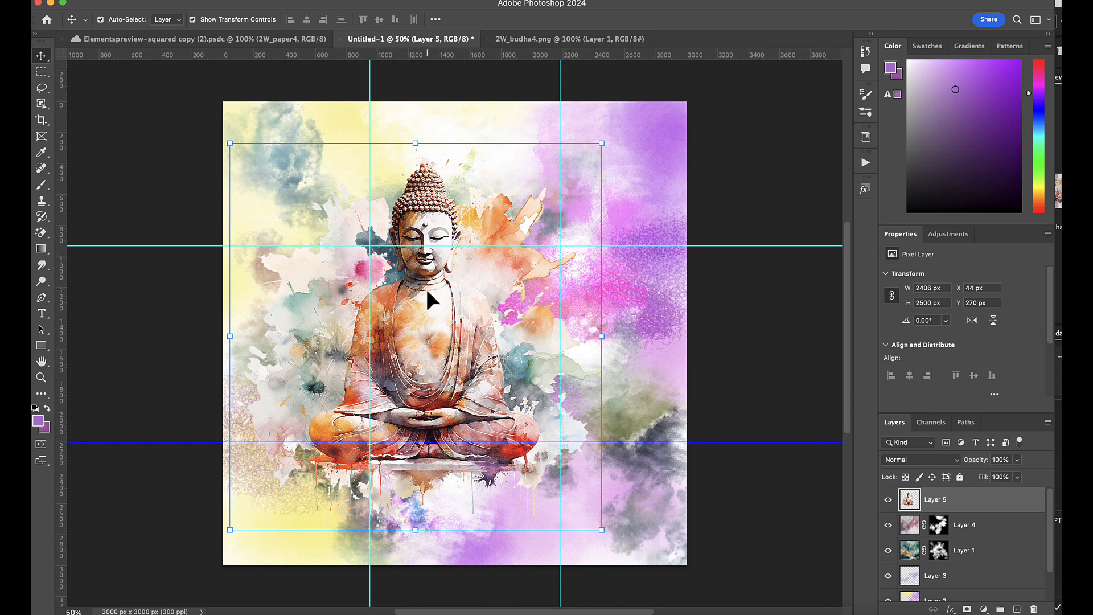
pyautogui.moveTo(382, 273)
pyautogui.mouseDown()
pyautogui.moveTo(384, 287)
pyautogui.moveTo(398, 279)
pyautogui.mouseUp()
pyautogui.press('super+z')
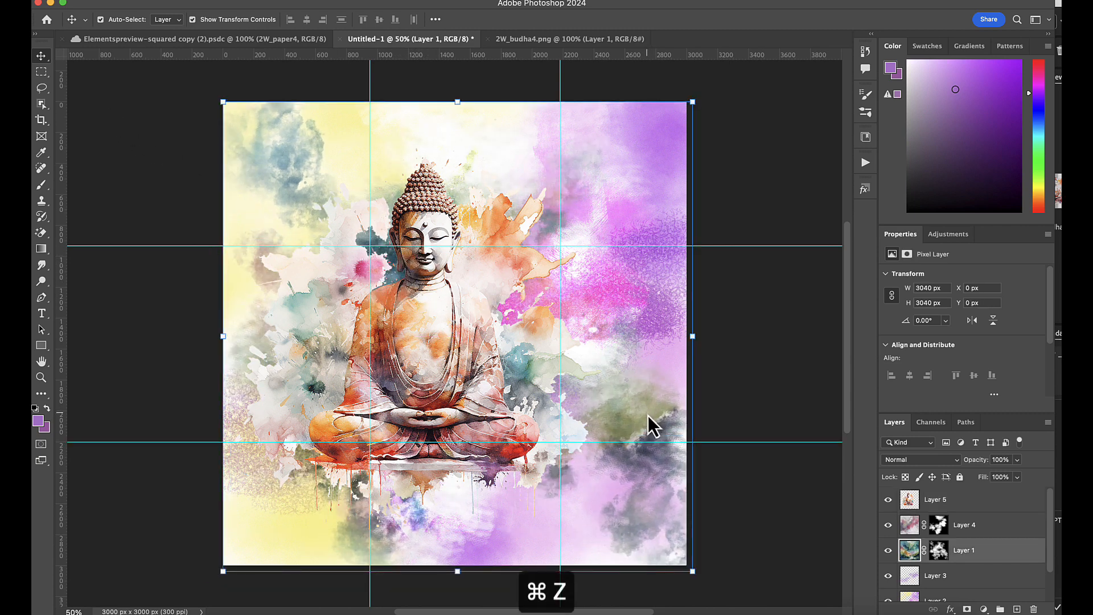
pyautogui.press('super+z')
pyautogui.click(930, 499)
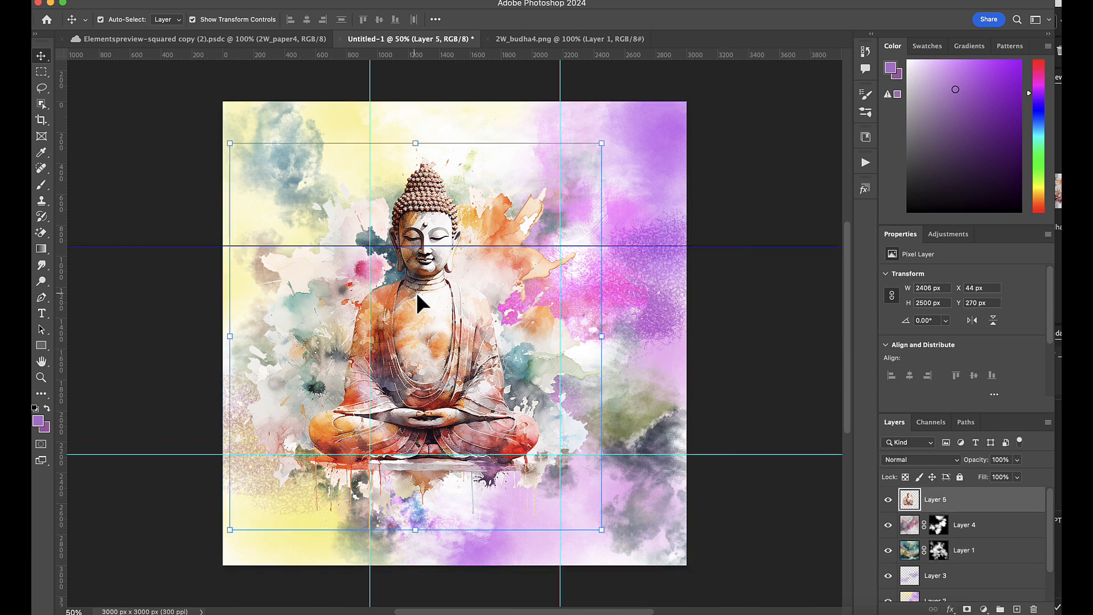
pyautogui.moveTo(416, 292); pyautogui.dragTo(398, 312)
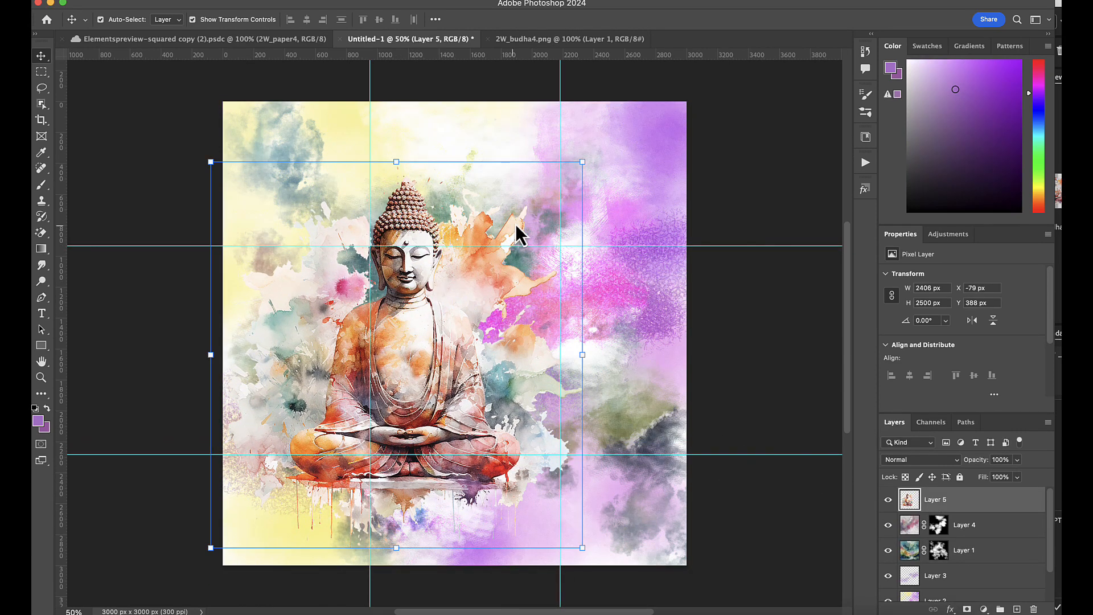
pyautogui.moveTo(576, 168); pyautogui.dragTo(552, 193)
pyautogui.moveTo(480, 298); pyautogui.dragTo(466, 303)
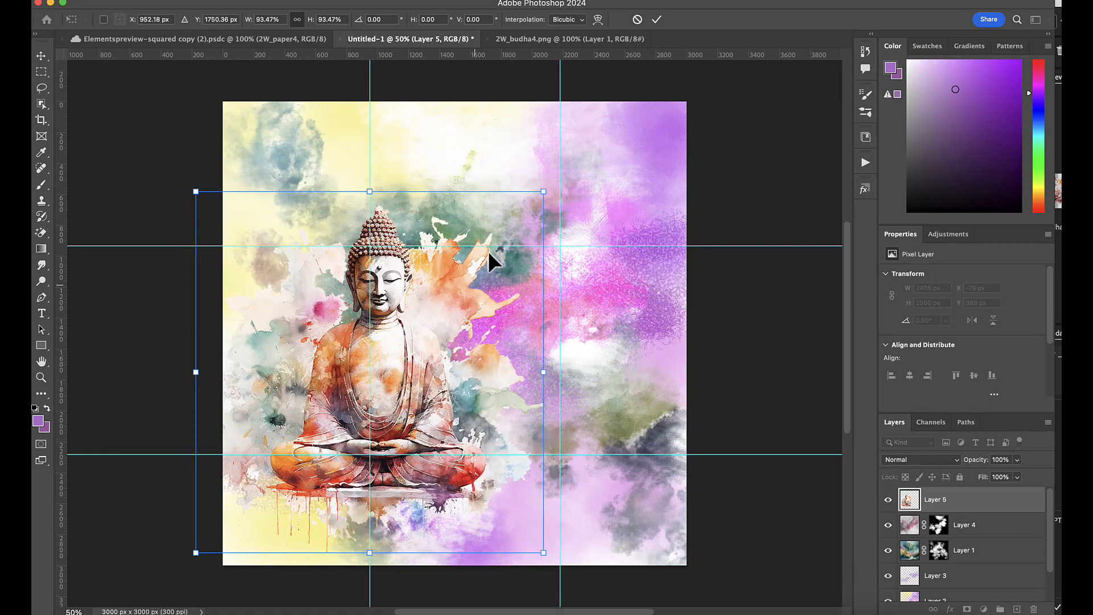
pyautogui.click(657, 19)
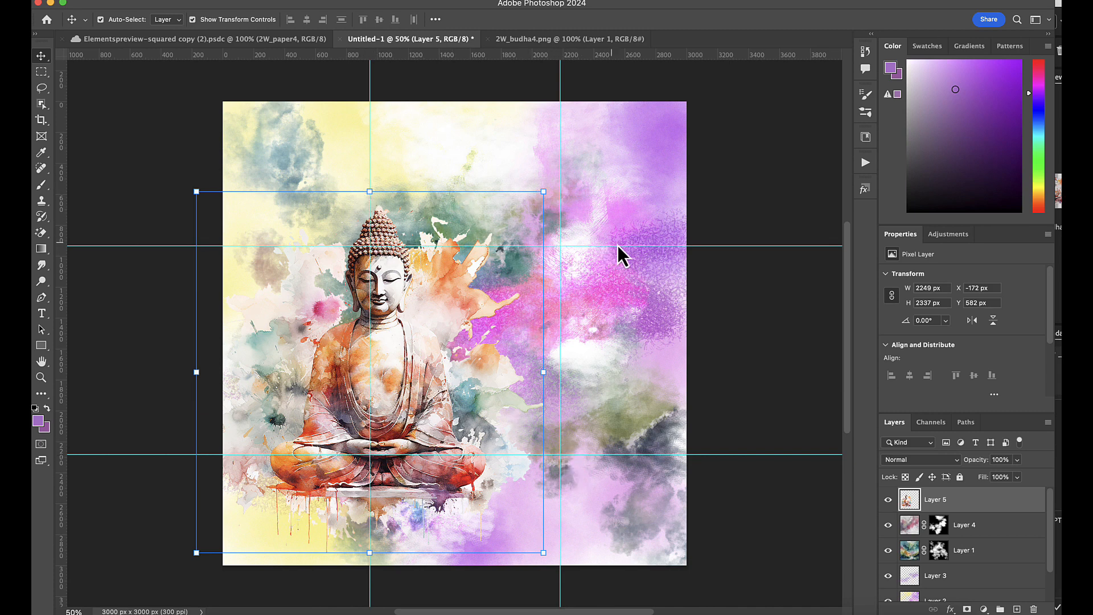
# Move both horizontal guides out of the view and place the two vertical guides outside the canvas, one on each side
pyautogui.moveTo(620, 246); pyautogui.dragTo(638, 56)
pyautogui.moveTo(578, 456); pyautogui.dragTo(576, 608)
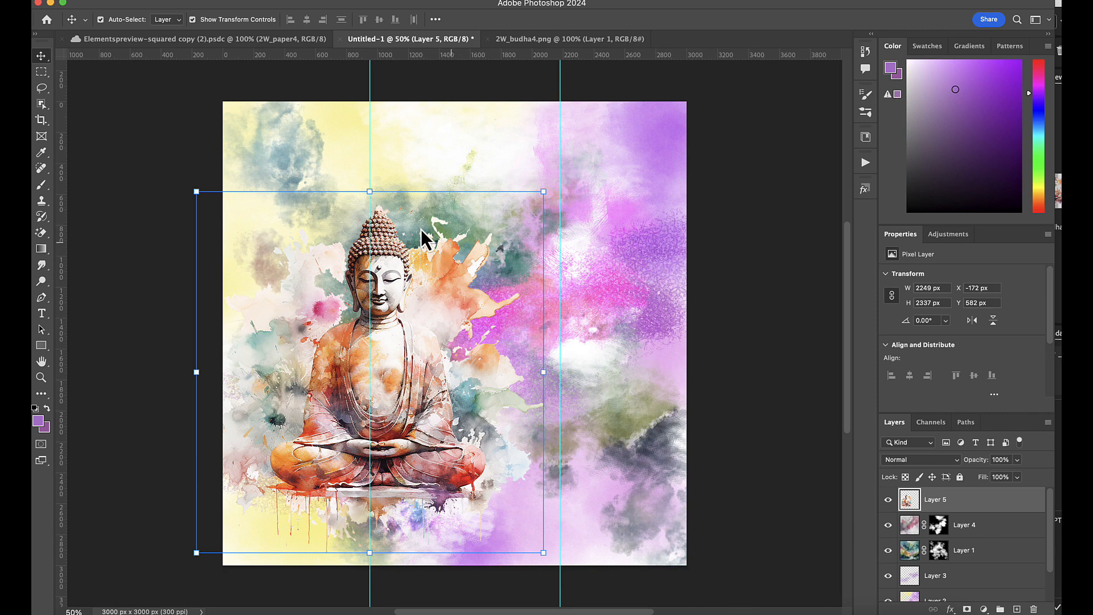
pyautogui.moveTo(371, 158); pyautogui.dragTo(137, 199)
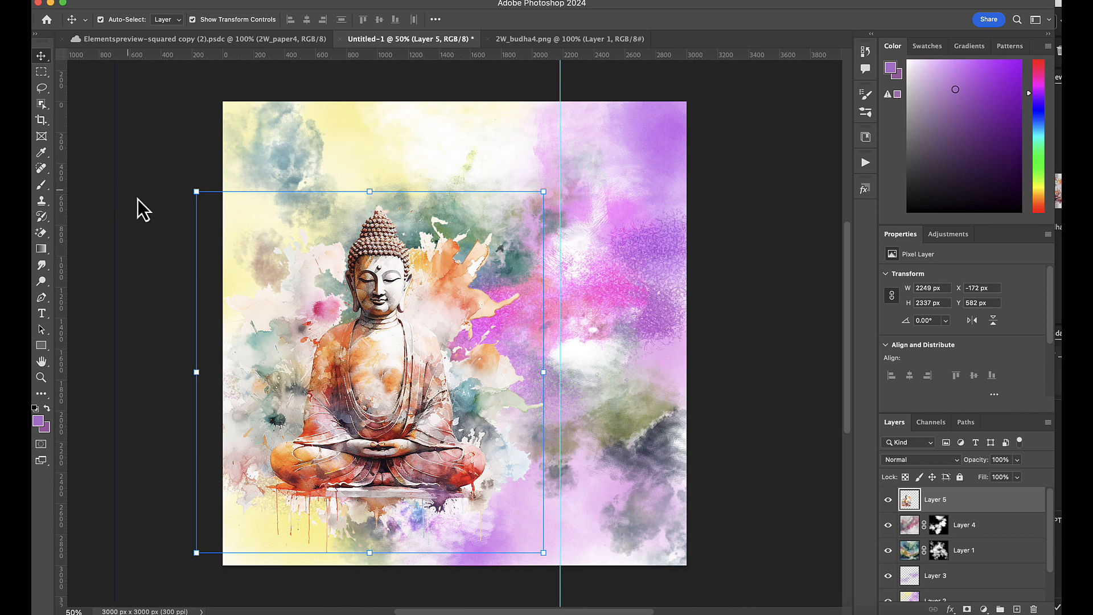
pyautogui.moveTo(560, 132); pyautogui.dragTo(731, 155)
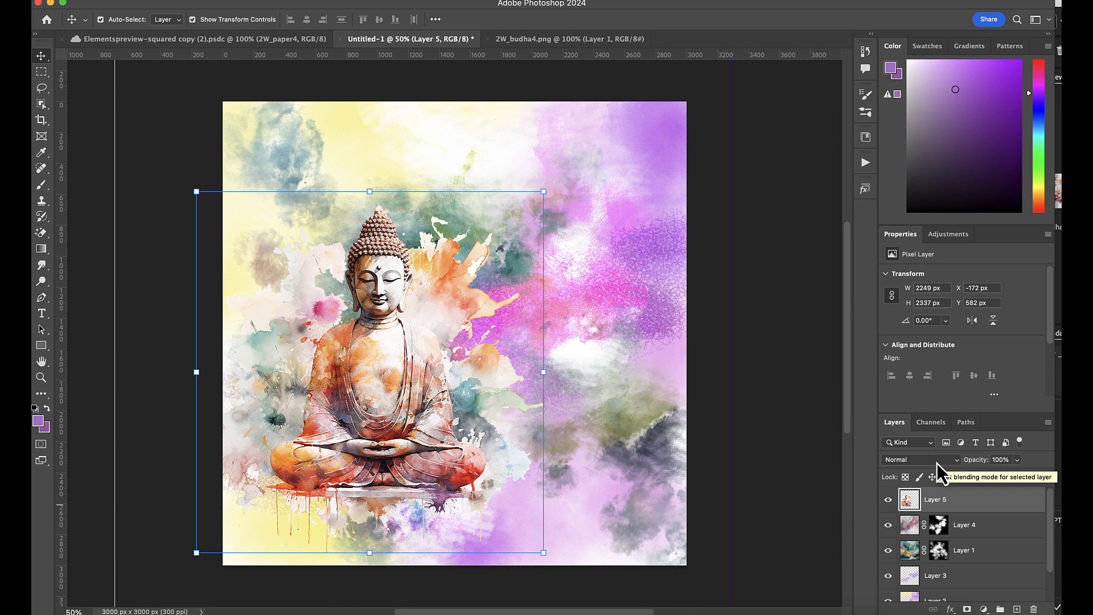
# Duplicate Layer 5, hide the copy, and set the original Layer 5's blend mode to Overlay
pyautogui.hotkey('alt', 'j')
pyautogui.press('super+j')
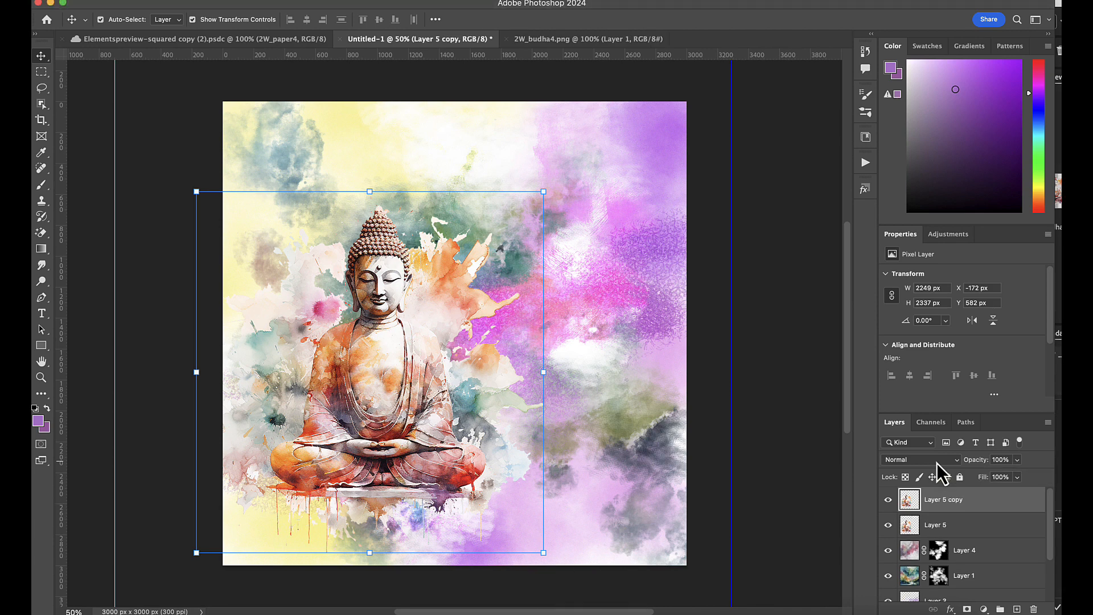
pyautogui.click(887, 501)
pyautogui.click(967, 534)
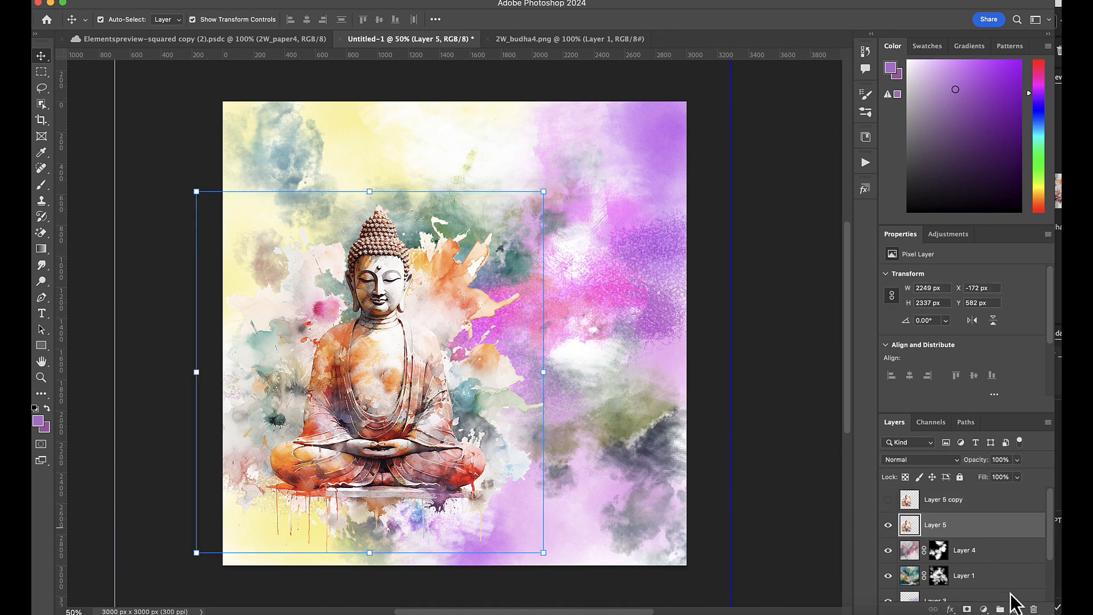
pyautogui.click(937, 459)
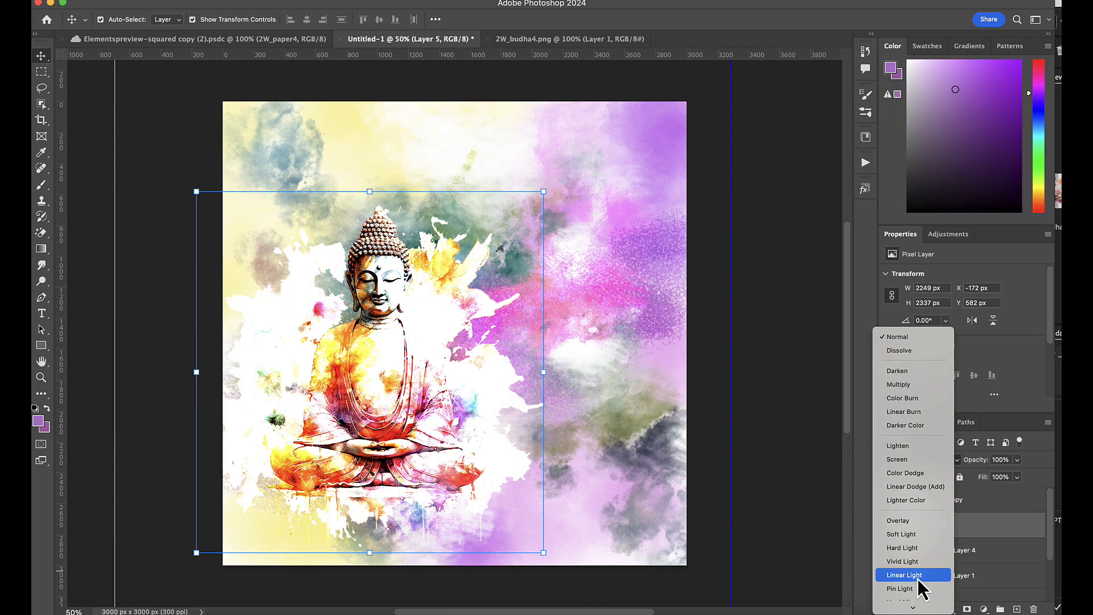
pyautogui.click(912, 523)
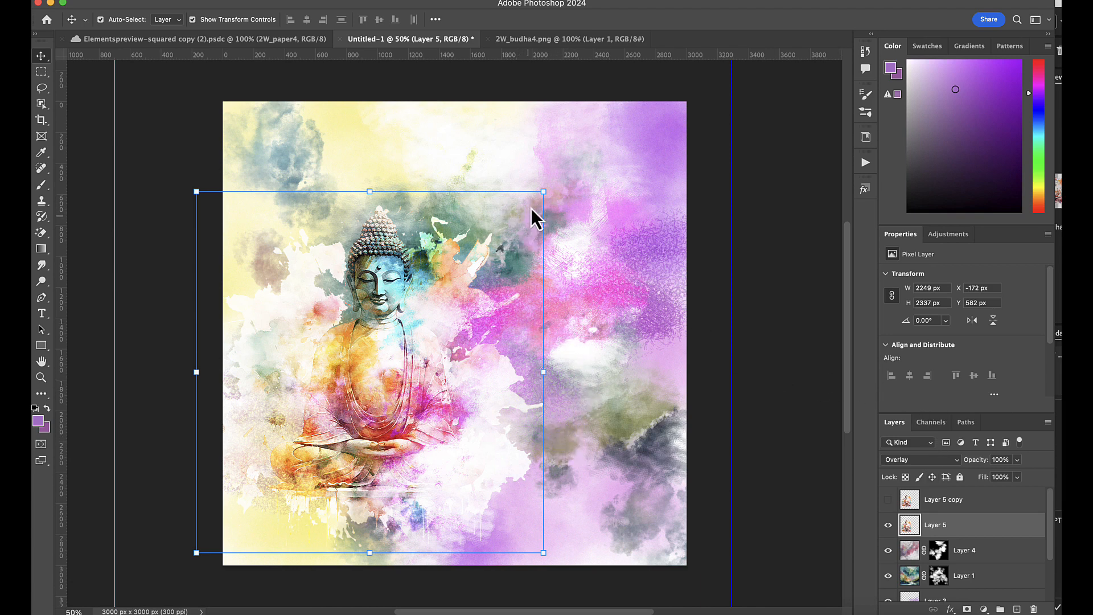
# Scale the Overlay Buddha on Layer 5 up to 2300 × 2391 px and shift it to X -230 px, Y 552 px
pyautogui.moveTo(542, 190); pyautogui.dragTo(542, 186)
pyautogui.moveTo(441, 280); pyautogui.dragTo(432, 291)
pyautogui.click(655, 20)
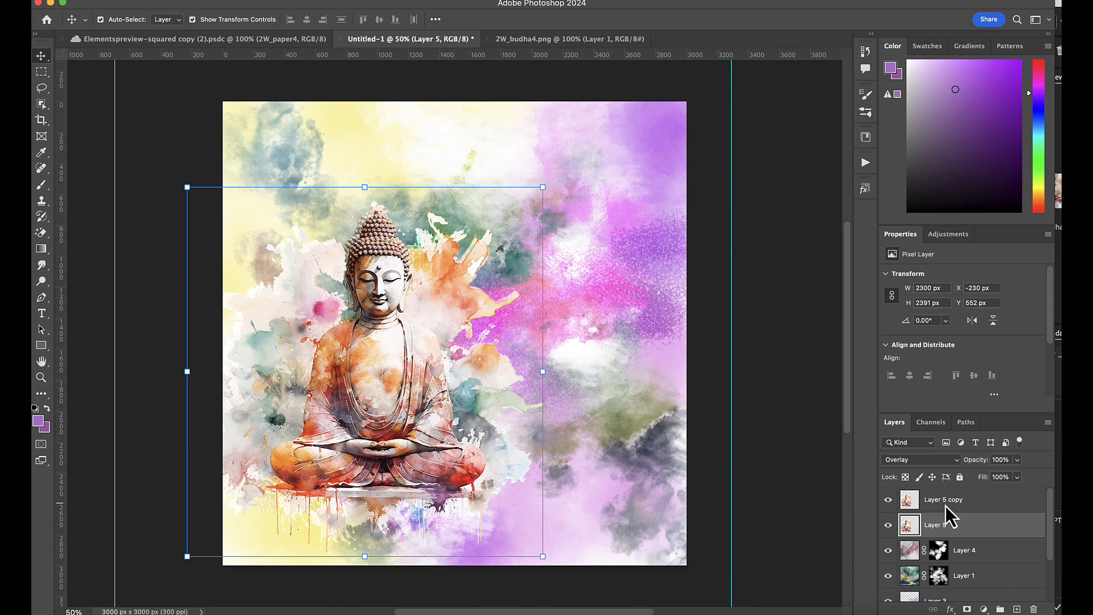
# Add a black layer mask to Layer 5 copy and choose the Soft Round brush from Legacy Brushes > Default Brushes
pyautogui.click(945, 505)
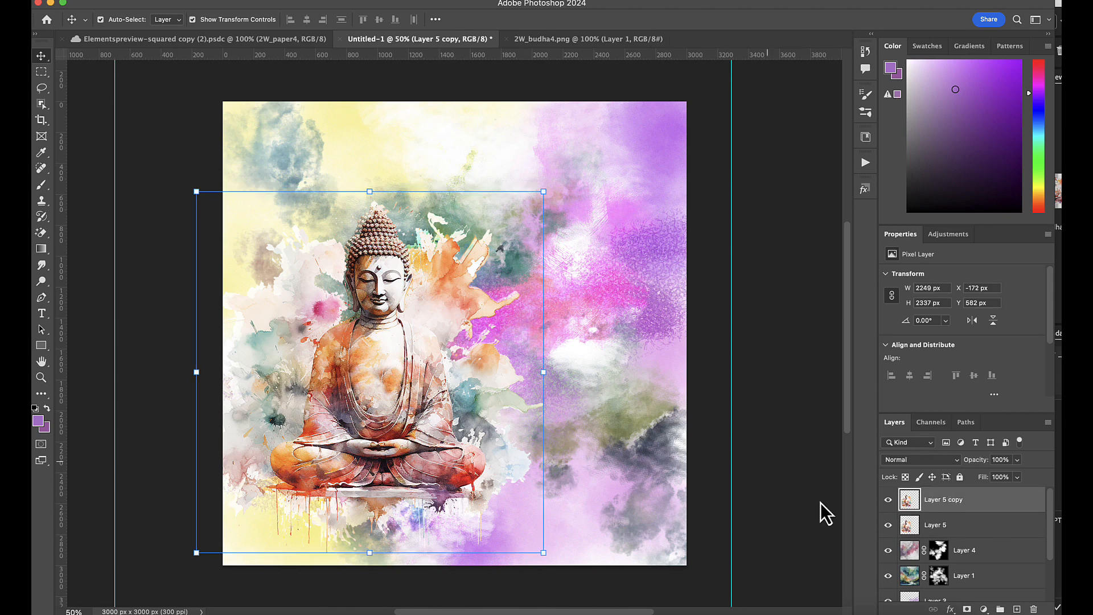
pyautogui.keyDown('alt'); pyautogui.click(966, 609); pyautogui.keyUp('alt')
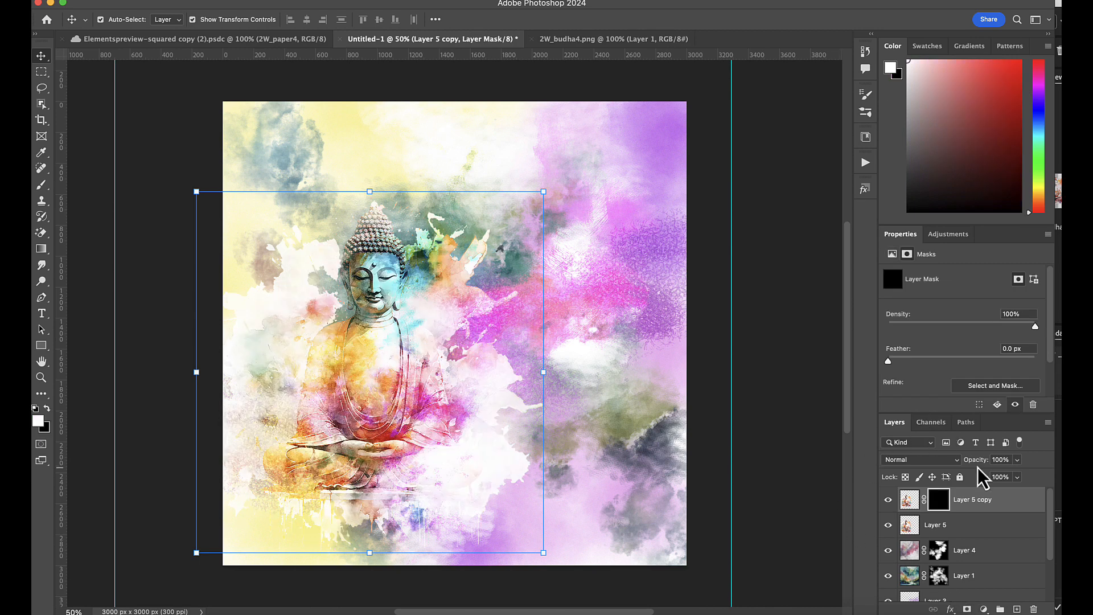
pyautogui.click(863, 120)
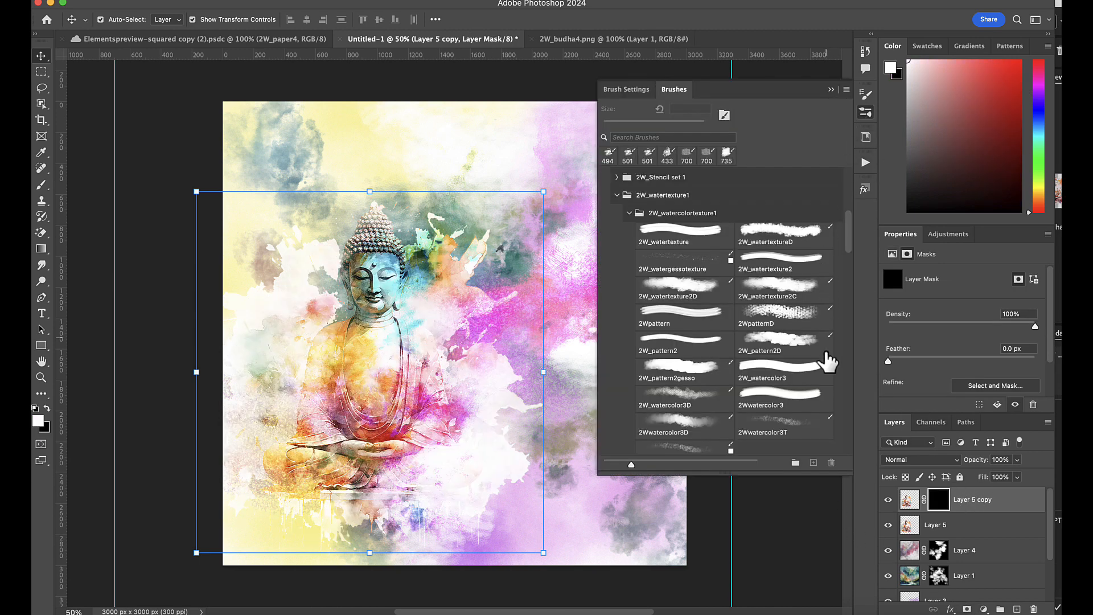
pyautogui.scroll(1, 852, 241)
pyautogui.scroll(10, 851, 241)
pyautogui.click(605, 176)
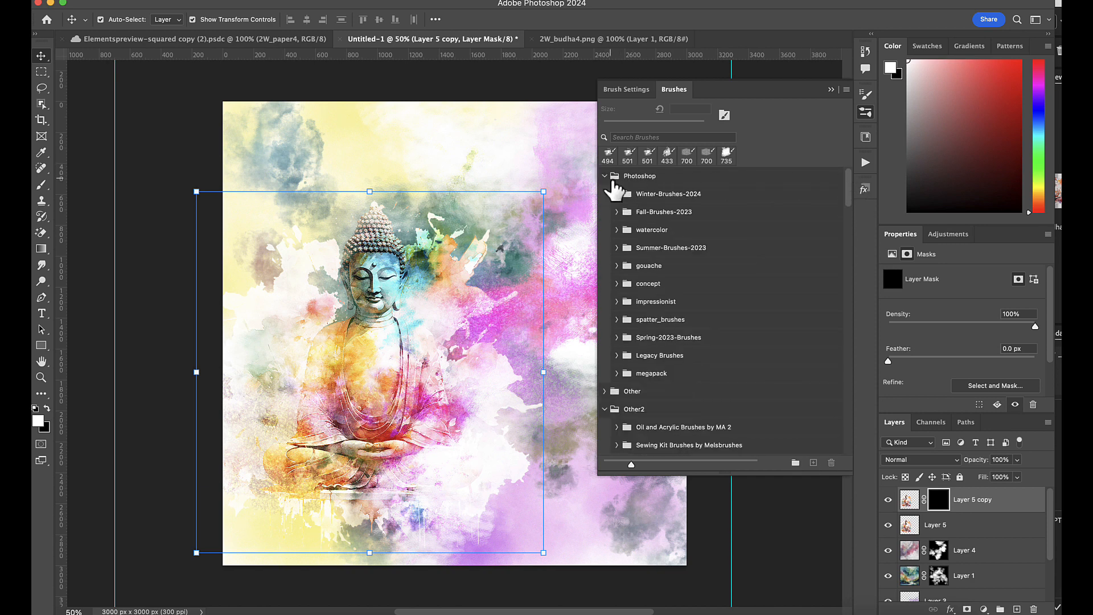
pyautogui.click(617, 375)
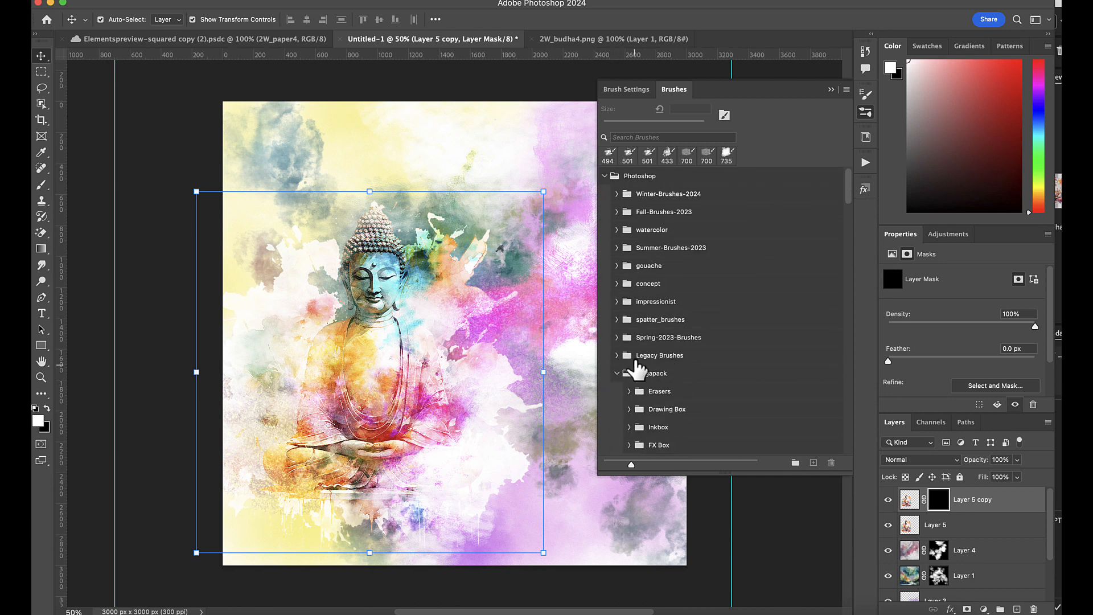
pyautogui.click(619, 356)
pyautogui.click(630, 374)
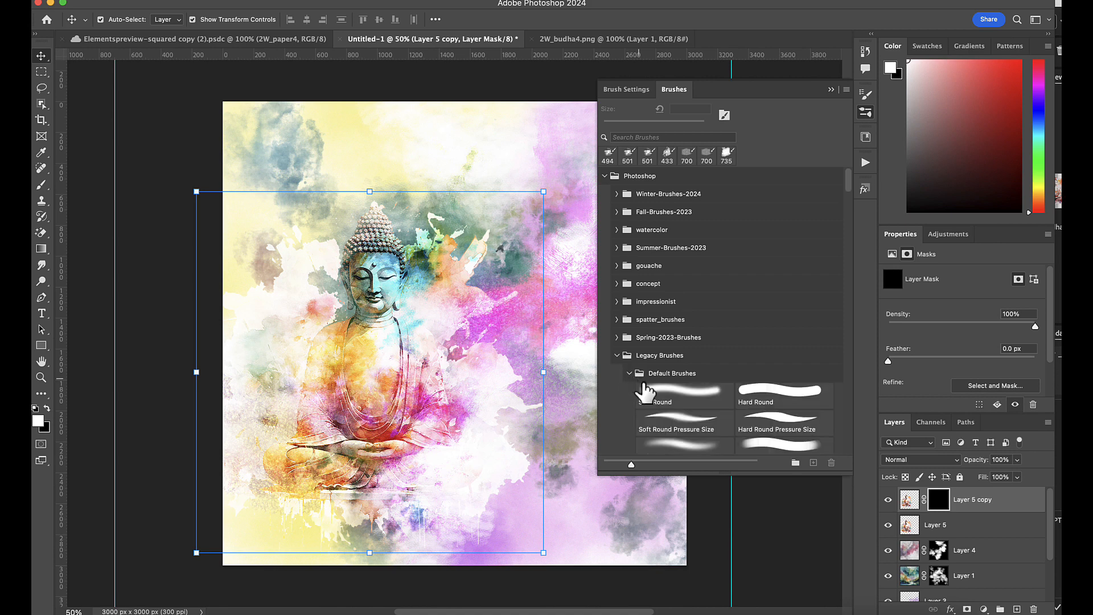
pyautogui.click(678, 397)
pyautogui.click(830, 91)
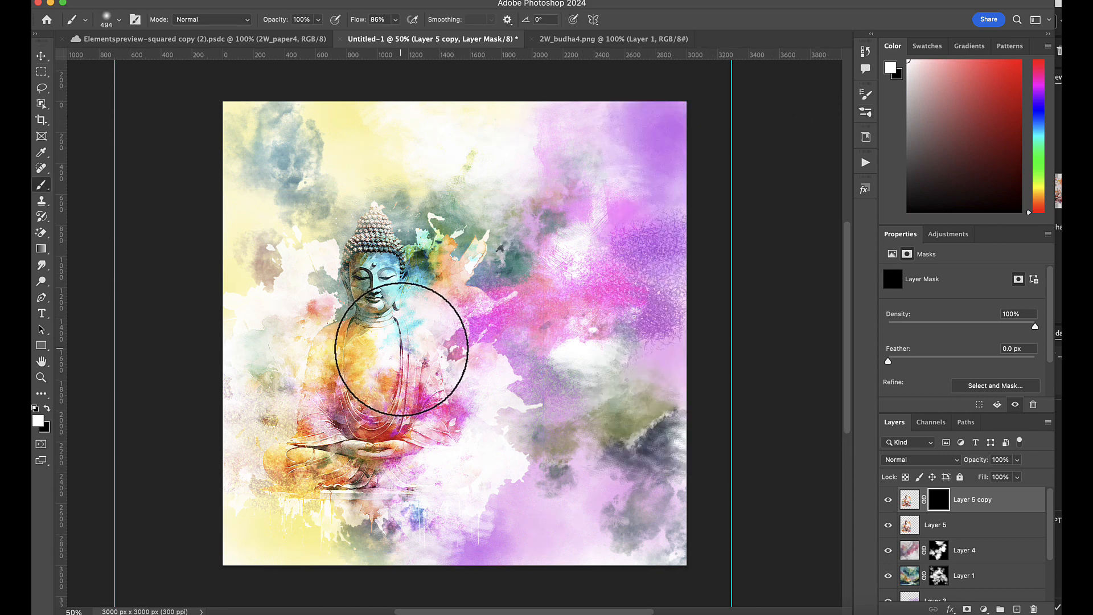
# Paint white on Layer 5 copy's mask with a 300 px brush over the Buddha's face, hair, neck and chest
pyautogui.press('[')
pyautogui.press('[')
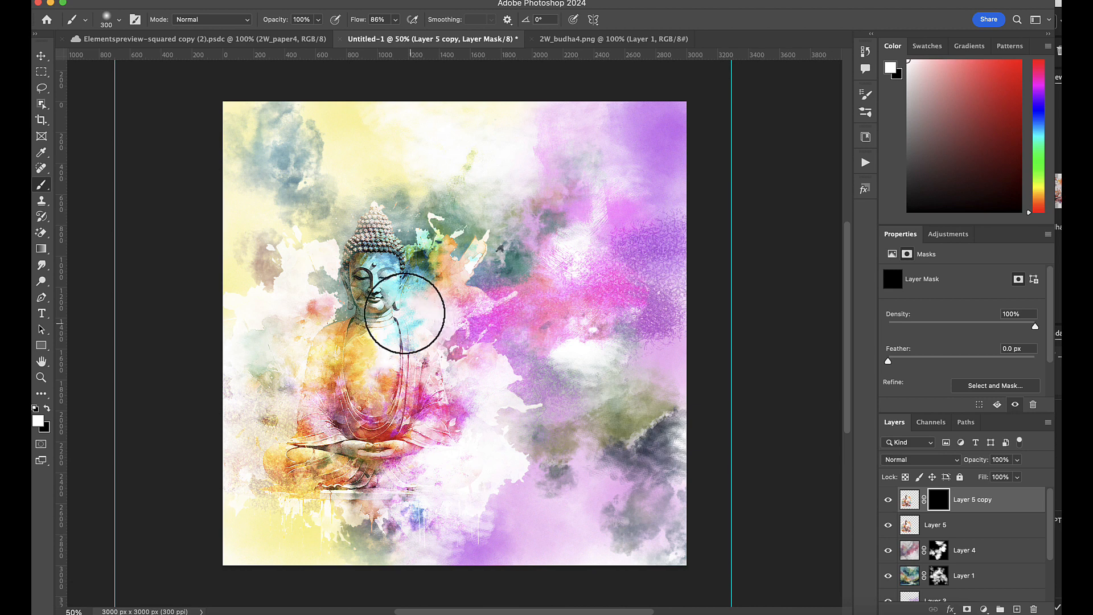
pyautogui.click(377, 285)
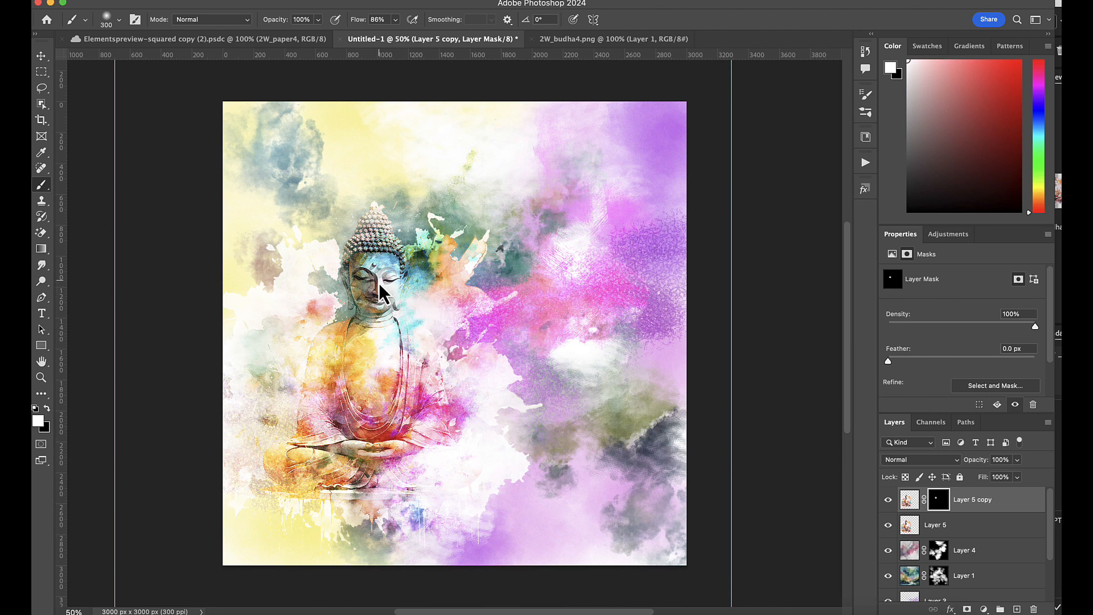
pyautogui.moveTo(370, 279)
pyautogui.mouseDown()
pyautogui.moveTo(361, 283)
pyautogui.moveTo(366, 220)
pyautogui.moveTo(374, 228)
pyautogui.mouseUp()
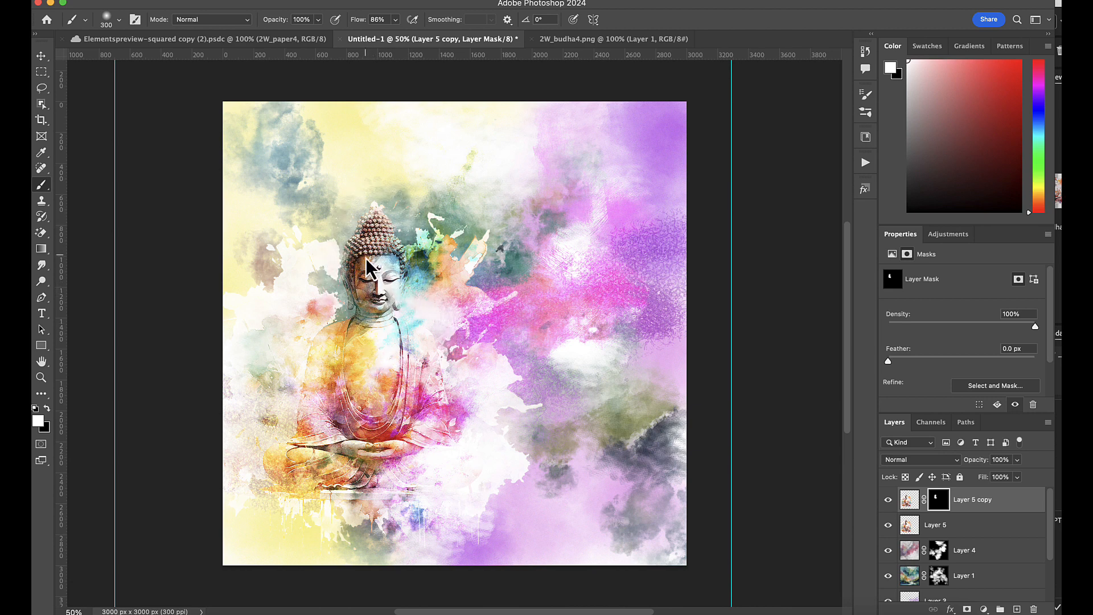
pyautogui.moveTo(371, 289)
pyautogui.mouseDown()
pyautogui.moveTo(360, 297)
pyautogui.moveTo(357, 278)
pyautogui.moveTo(372, 315)
pyautogui.moveTo(361, 319)
pyautogui.moveTo(386, 331)
pyautogui.moveTo(393, 353)
pyautogui.moveTo(390, 309)
pyautogui.mouseUp()
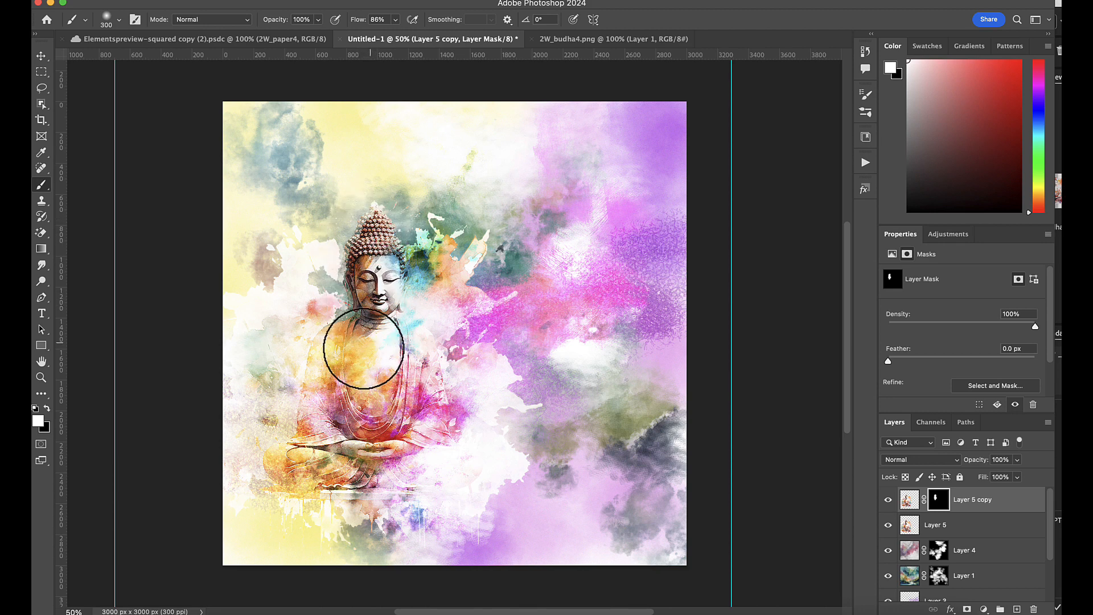
pyautogui.moveTo(364, 348)
pyautogui.mouseDown()
pyautogui.moveTo(364, 385)
pyautogui.moveTo(380, 388)
pyautogui.mouseUp()
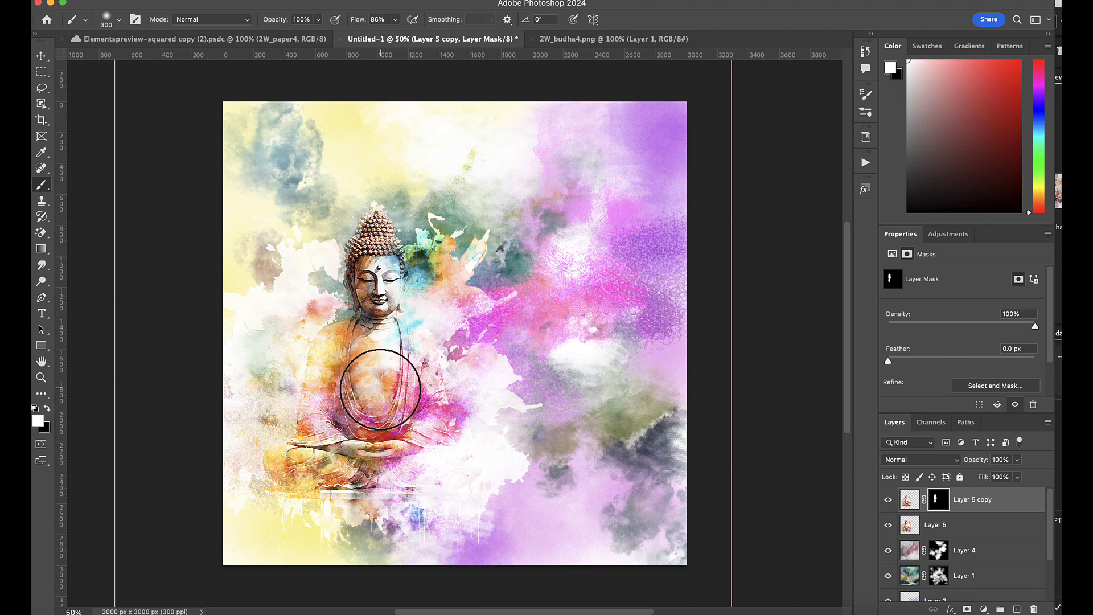
# Nudge Layer 5 copy slightly left to line up with Layer 5, and extend the mask's white painting down the torso to the hands
pyautogui.click(41, 56)
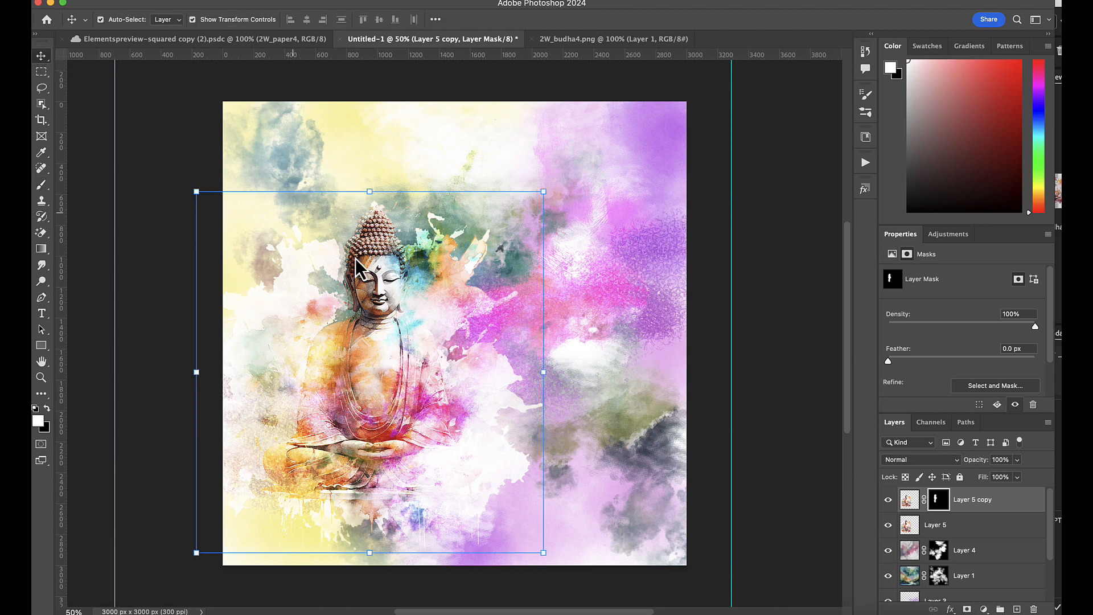
pyautogui.moveTo(382, 244); pyautogui.dragTo(377, 243)
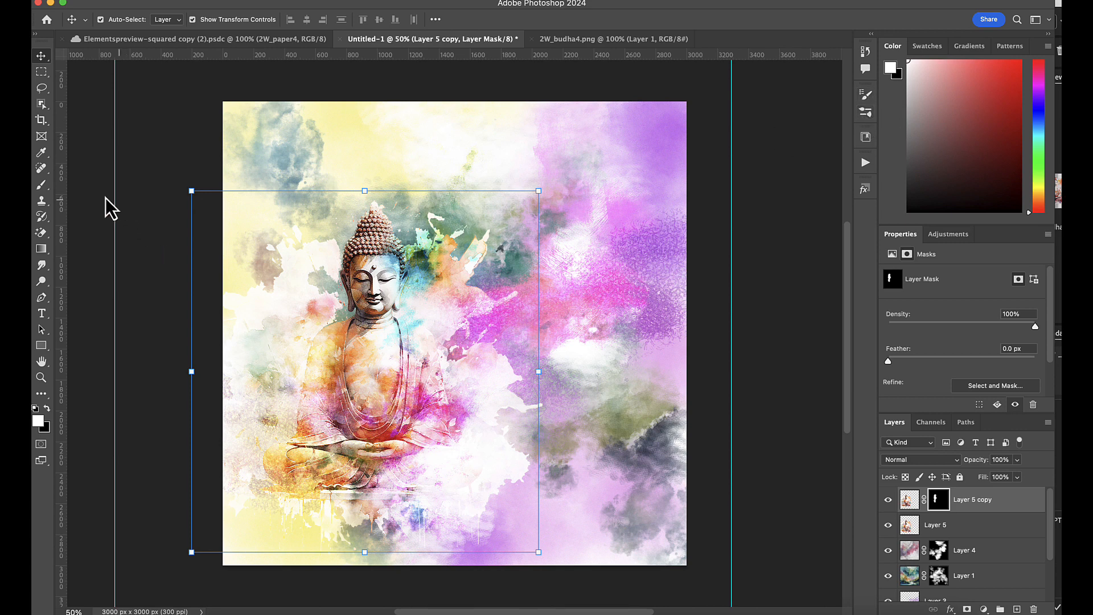
pyautogui.click(41, 185)
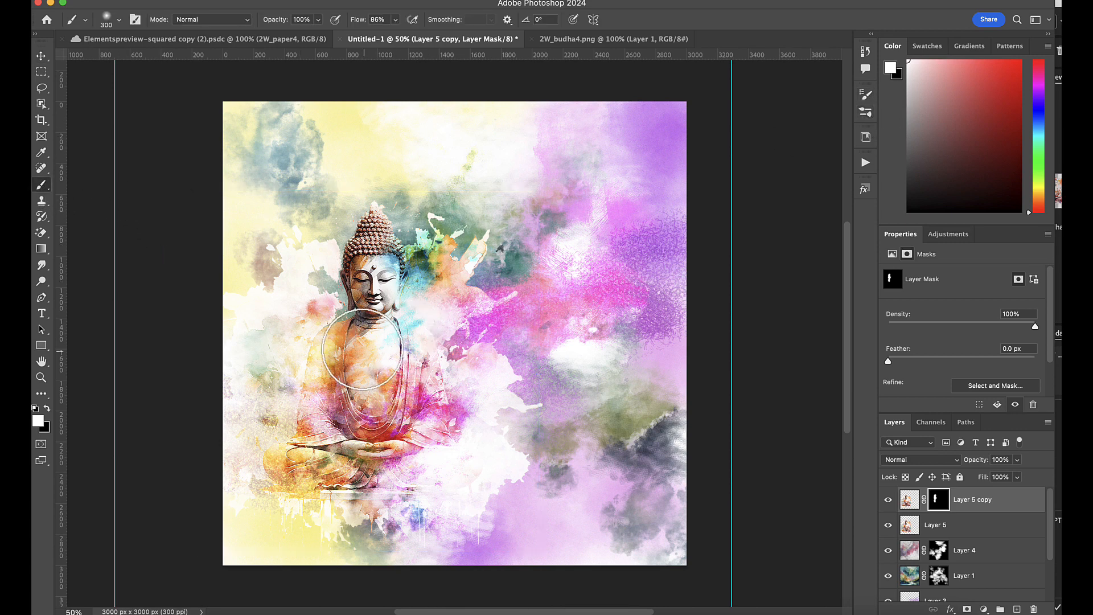
pyautogui.moveTo(370, 351)
pyautogui.mouseDown()
pyautogui.moveTo(356, 347)
pyautogui.moveTo(362, 444)
pyautogui.mouseUp()
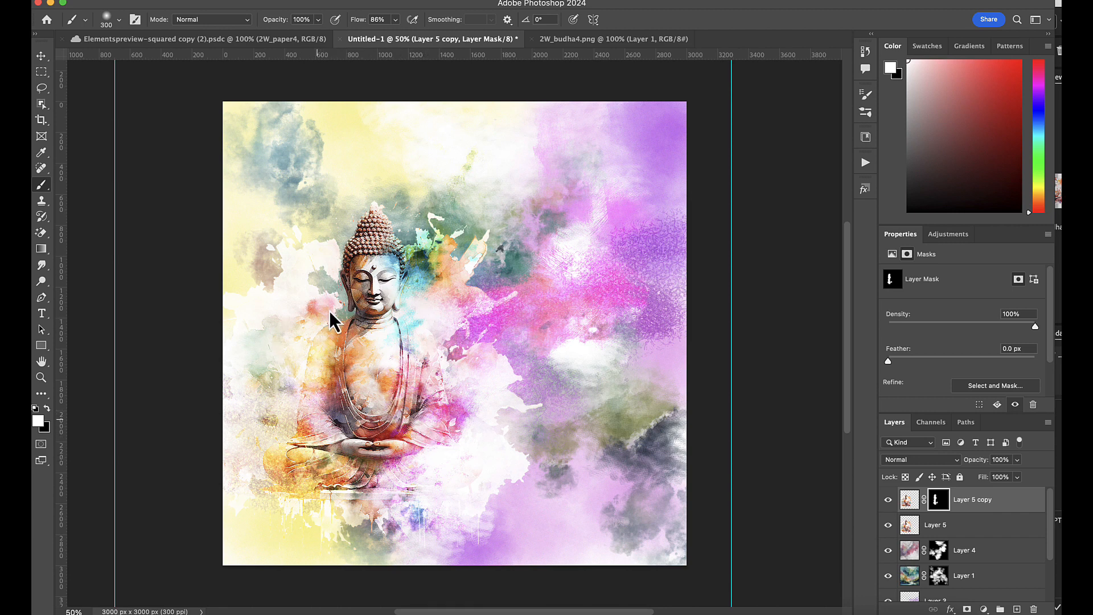
# On a new layer, draw an arc on each side of the Buddha and an oval around its head and torso with a black 39 px Hard Round brush
pyautogui.click(1017, 609)
pyautogui.click(663, 301)
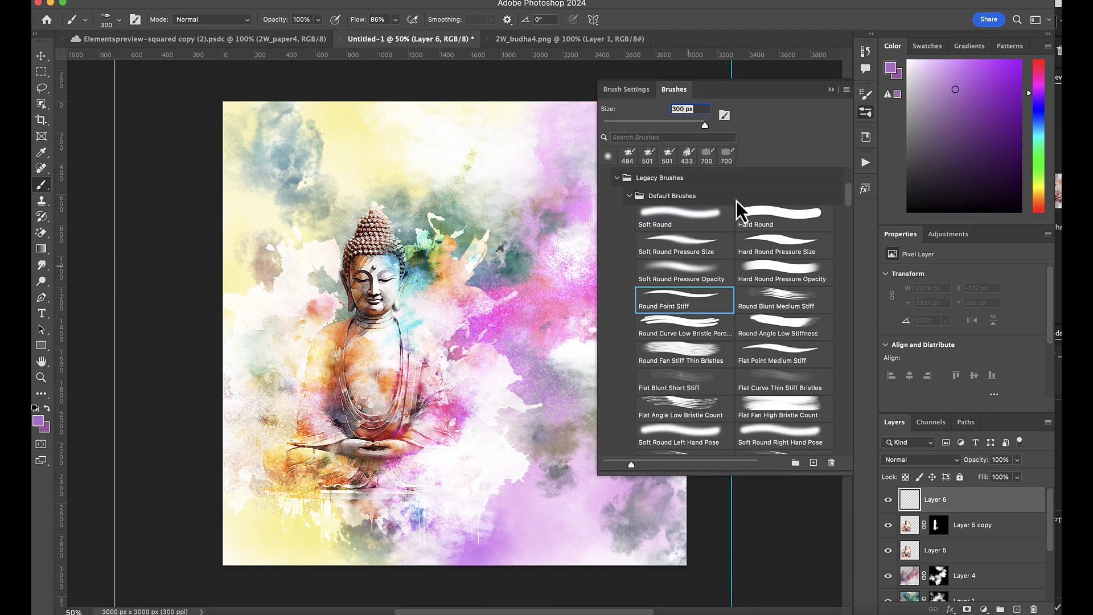
pyautogui.click(830, 87)
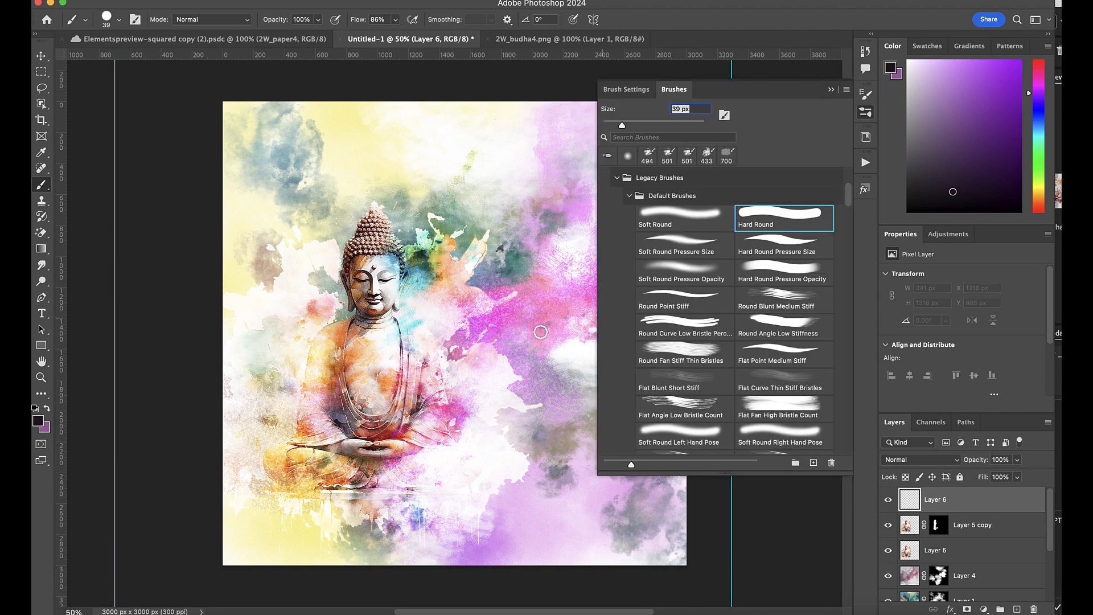
pyautogui.moveTo(437, 255)
pyautogui.mouseDown()
pyautogui.moveTo(469, 305)
pyautogui.moveTo(470, 416)
pyautogui.moveTo(457, 445)
pyautogui.mouseUp()
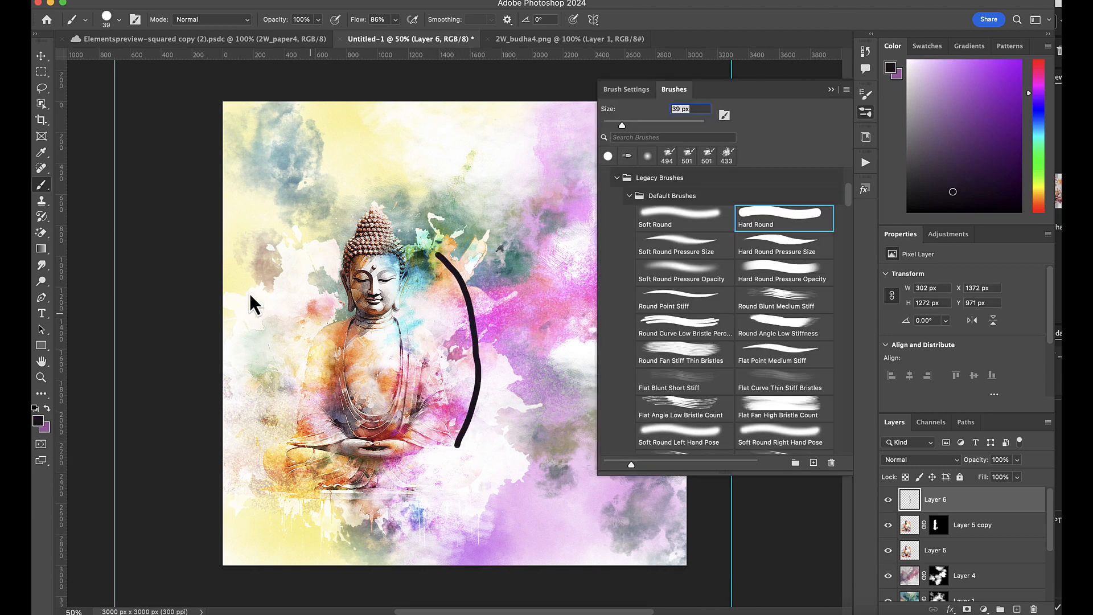
pyautogui.moveTo(300, 256)
pyautogui.mouseDown()
pyautogui.moveTo(286, 301)
pyautogui.moveTo(306, 478)
pyautogui.mouseUp()
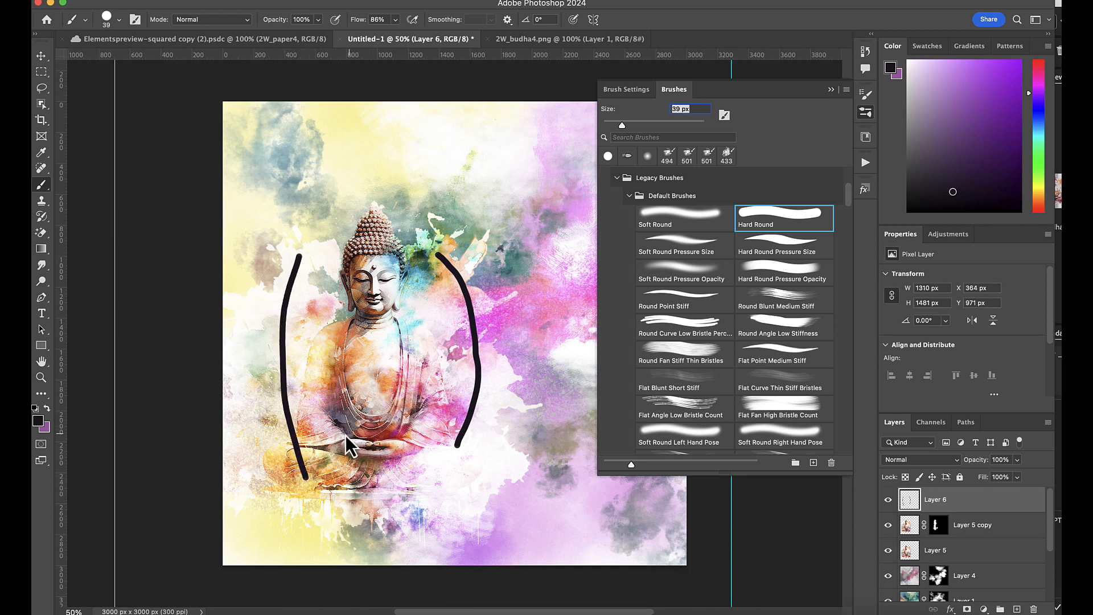
pyautogui.moveTo(351, 271)
pyautogui.mouseDown()
pyautogui.moveTo(340, 411)
pyautogui.moveTo(352, 449)
pyautogui.moveTo(377, 459)
pyautogui.moveTo(408, 435)
pyautogui.moveTo(432, 392)
pyautogui.moveTo(436, 345)
pyautogui.moveTo(429, 279)
pyautogui.moveTo(406, 242)
pyautogui.moveTo(369, 232)
pyautogui.moveTo(351, 246)
pyautogui.moveTo(378, 227)
pyautogui.mouseUp()
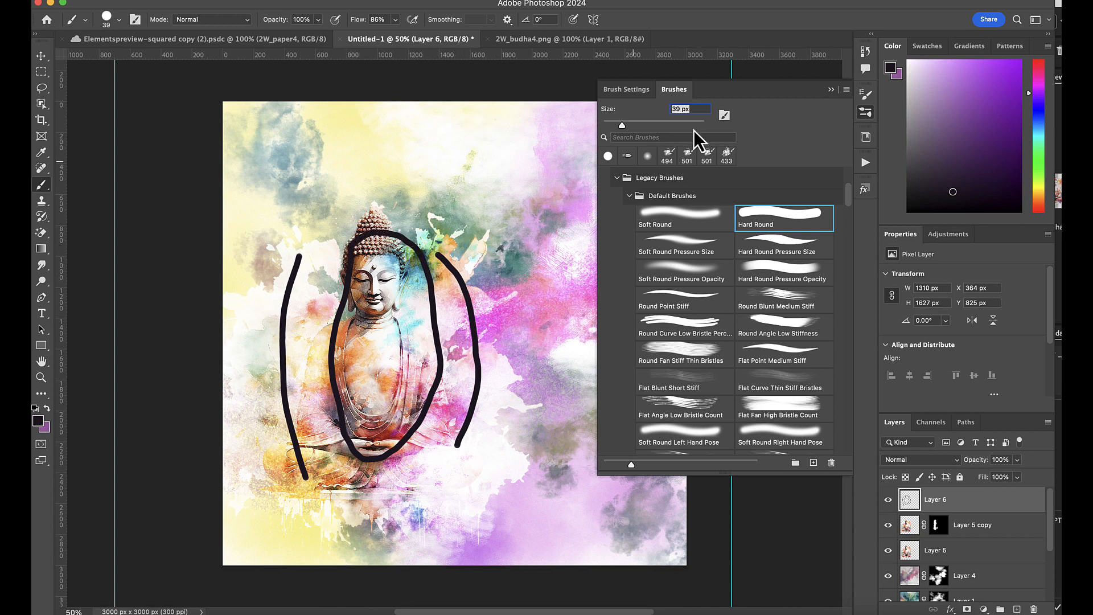
# Close the brush settings and delete the layer holding the black arcs and oval around the Buddha
pyautogui.click(831, 89)
pyautogui.press('Delete')
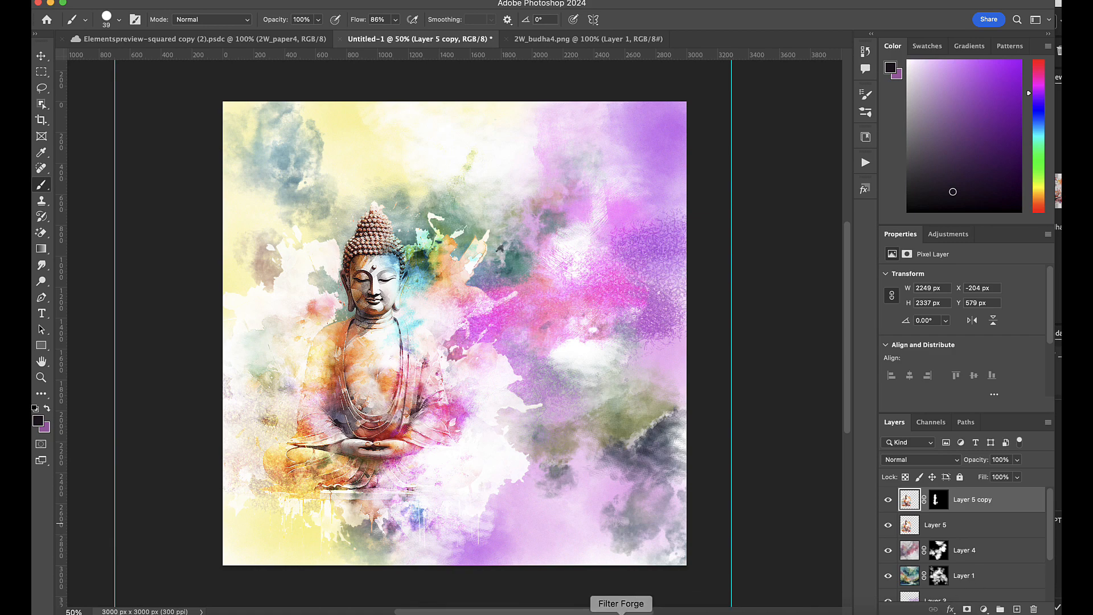
# Open 2W_lotus2.png from the 2W_zen Elements folder in Bridge and place the blue lotus beside the Buddha's hands in Untitled-1
pyautogui.click(448, 610)
pyautogui.scroll(-10, 1008, 299)
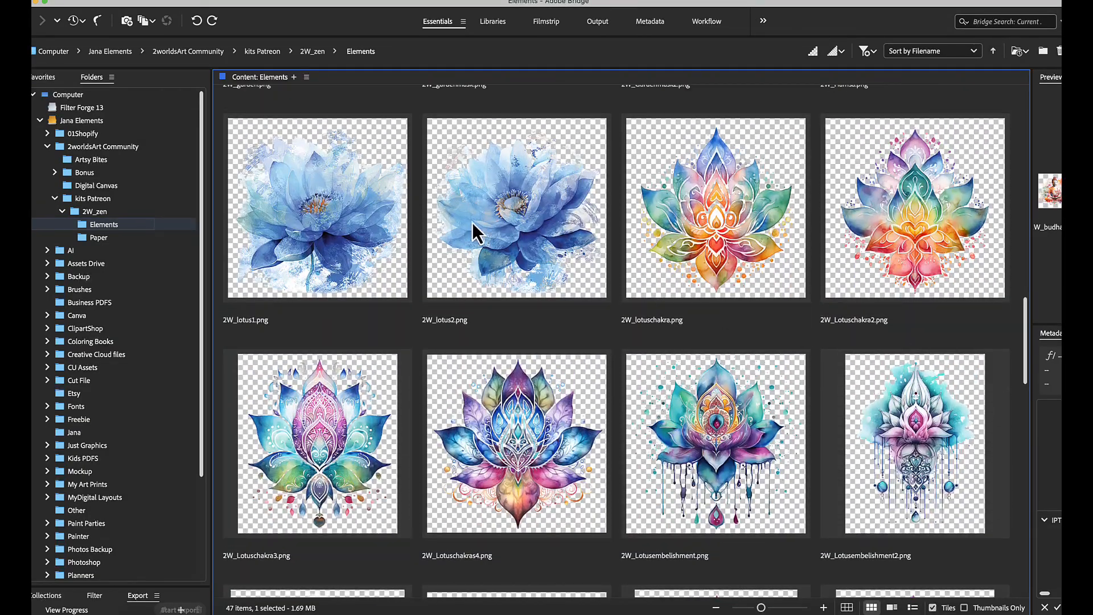
pyautogui.click(484, 214)
pyautogui.doubleClick(485, 212)
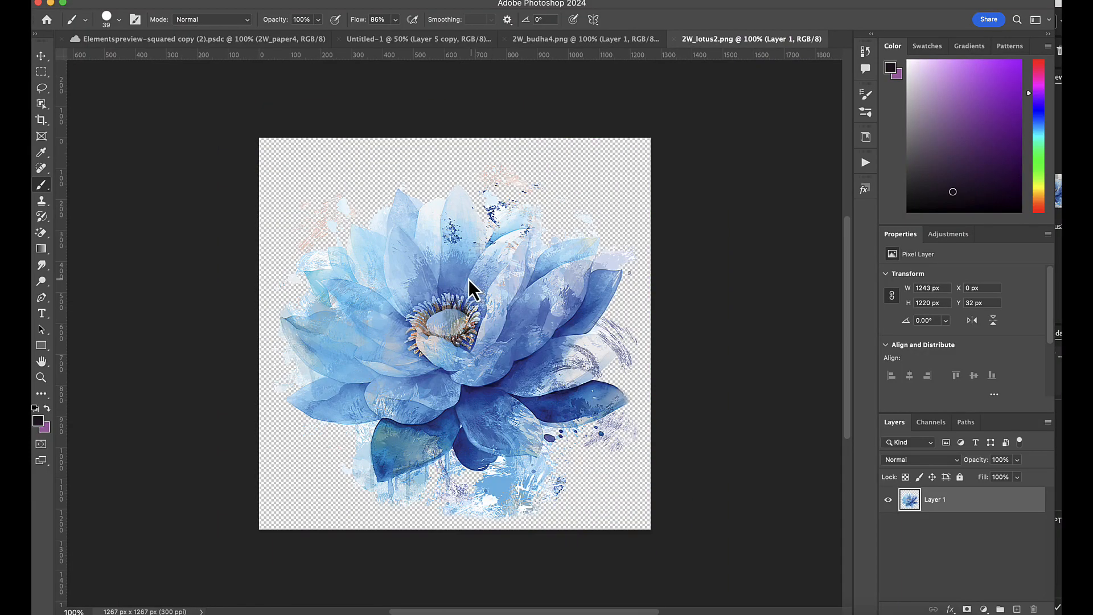
pyautogui.click(40, 56)
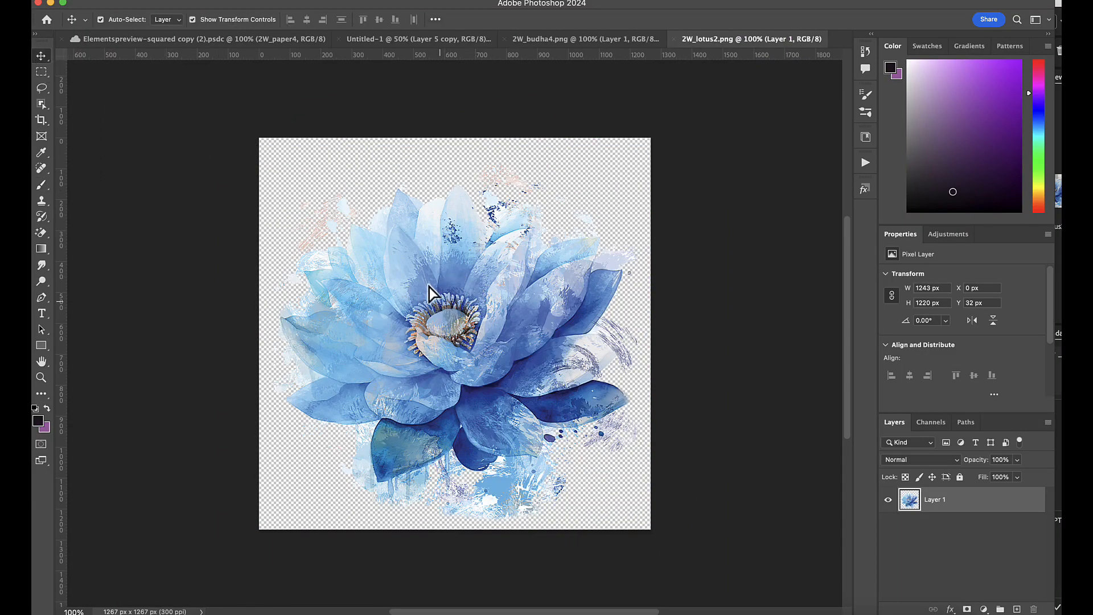
pyautogui.moveTo(429, 287); pyautogui.dragTo(365, 43)
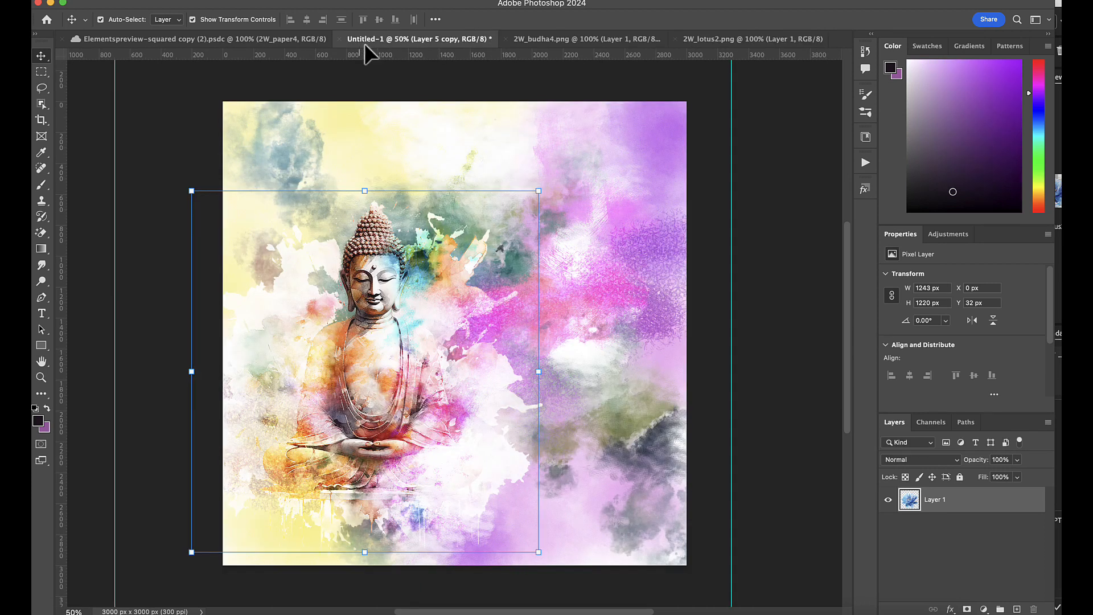
pyautogui.moveTo(451, 430); pyautogui.dragTo(483, 463)
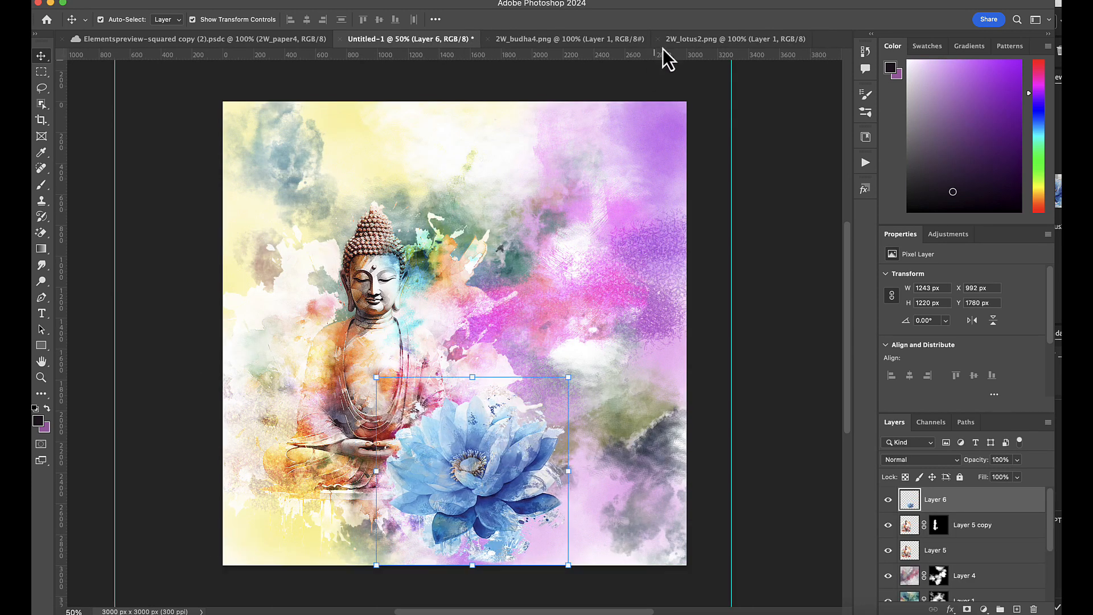
# Set the blue lotus layer to Linear Burn and scale the flower to 96.17%
pyautogui.click(914, 462)
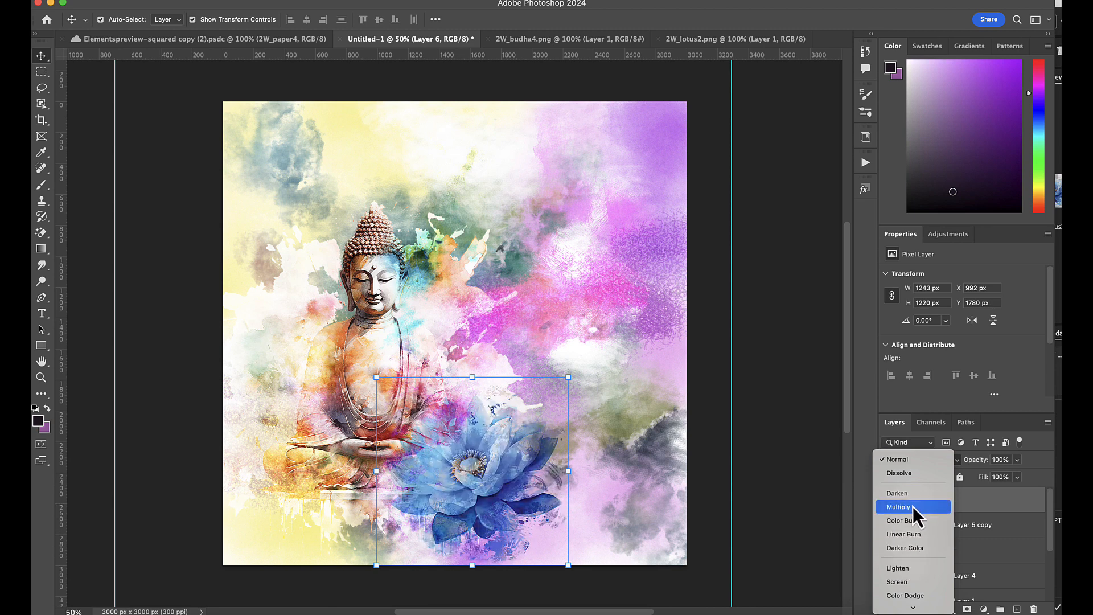
pyautogui.click(910, 537)
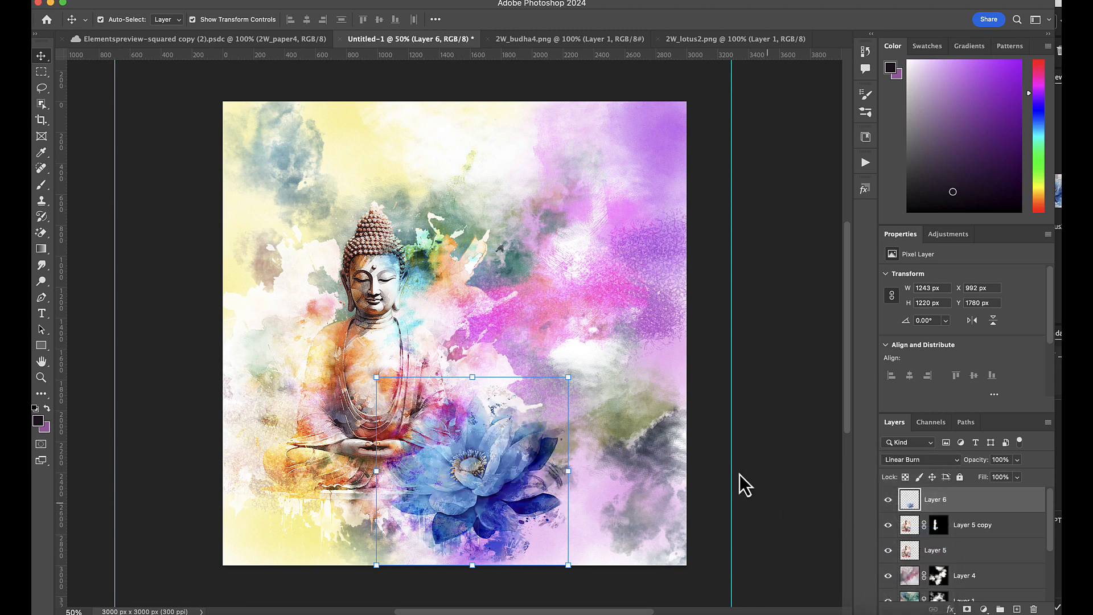
pyautogui.moveTo(567, 566); pyautogui.dragTo(560, 558)
pyautogui.press('super+minus')
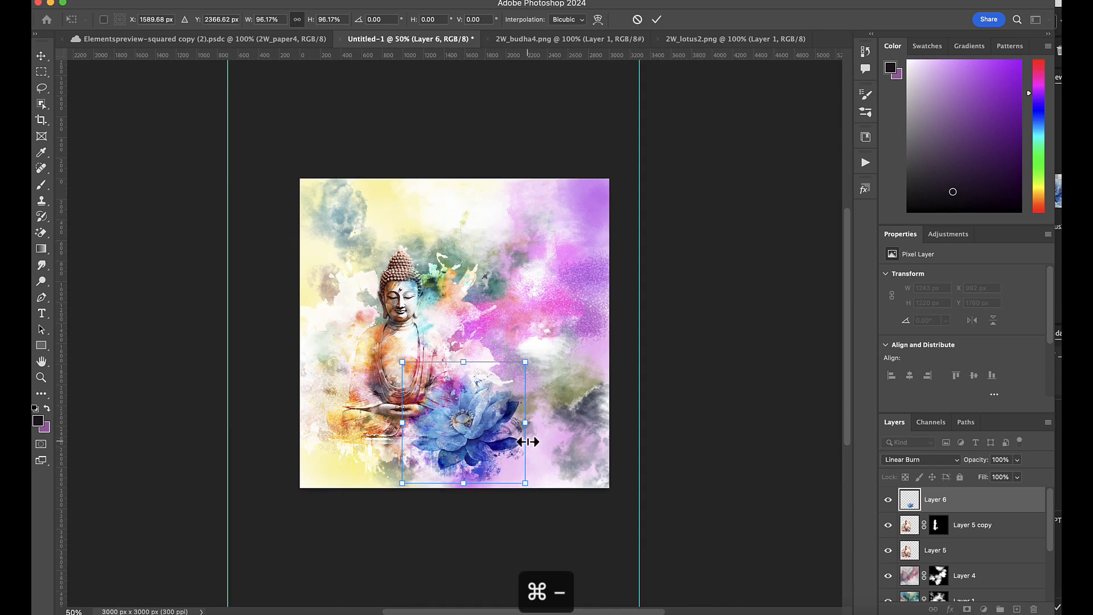
pyautogui.press('super+plus')
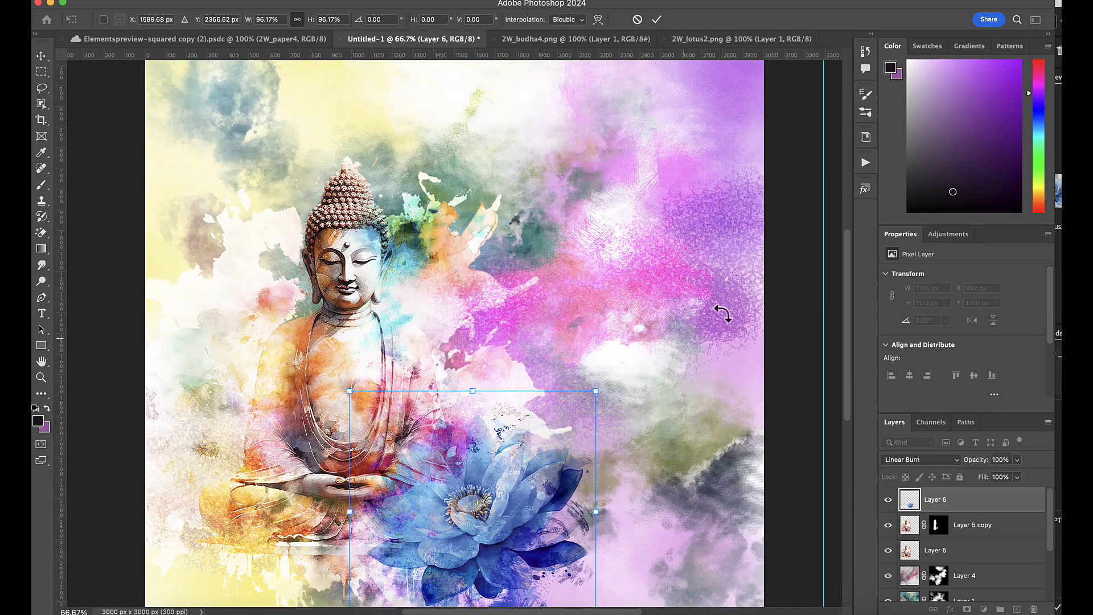
pyautogui.moveTo(848, 255); pyautogui.dragTo(844, 285)
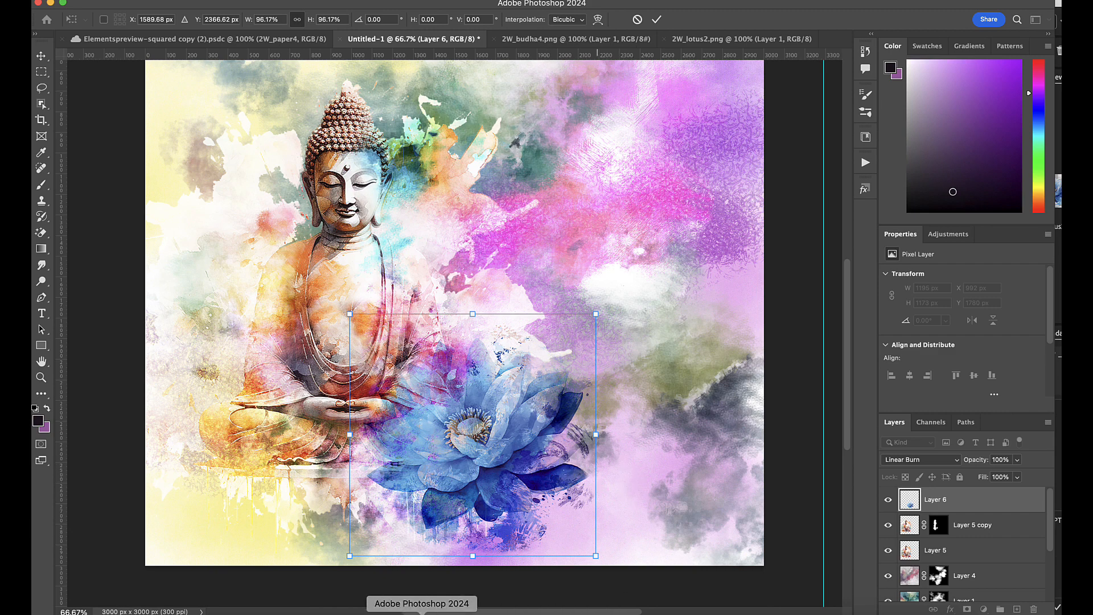
pyautogui.click(438, 611)
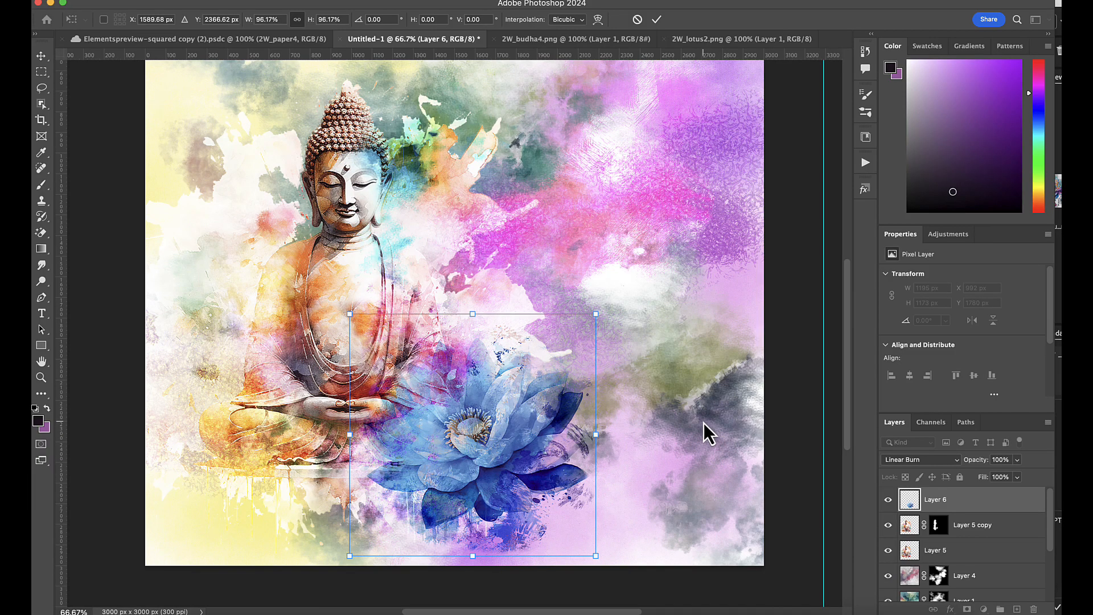
pyautogui.click(656, 19)
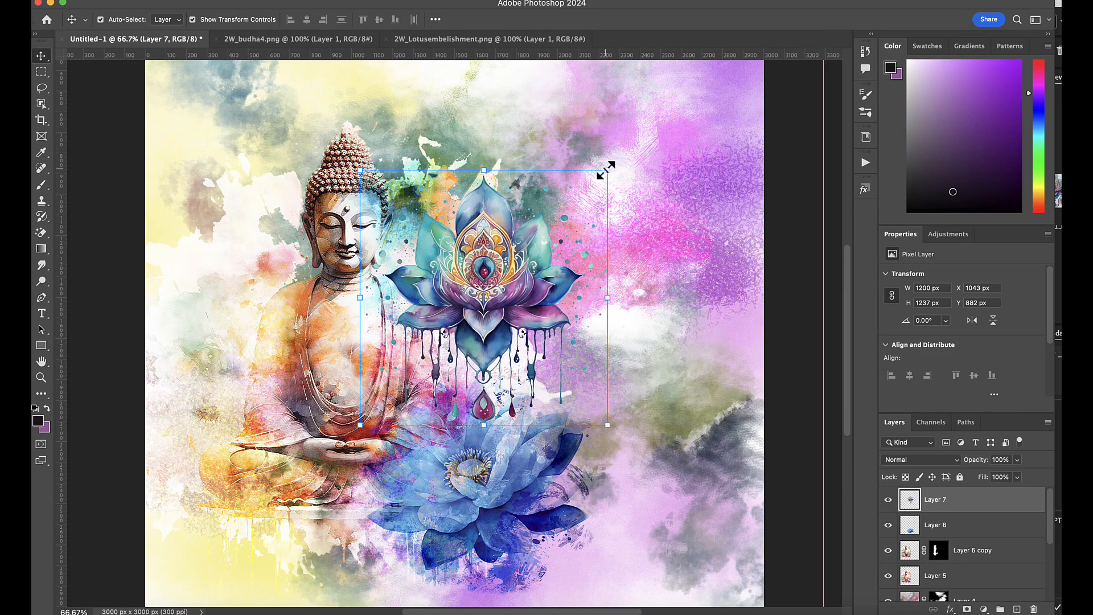
# Enlarge the lotus embellishment on Layer 7 to 119.47%
pyautogui.moveTo(606, 171); pyautogui.dragTo(656, 120)
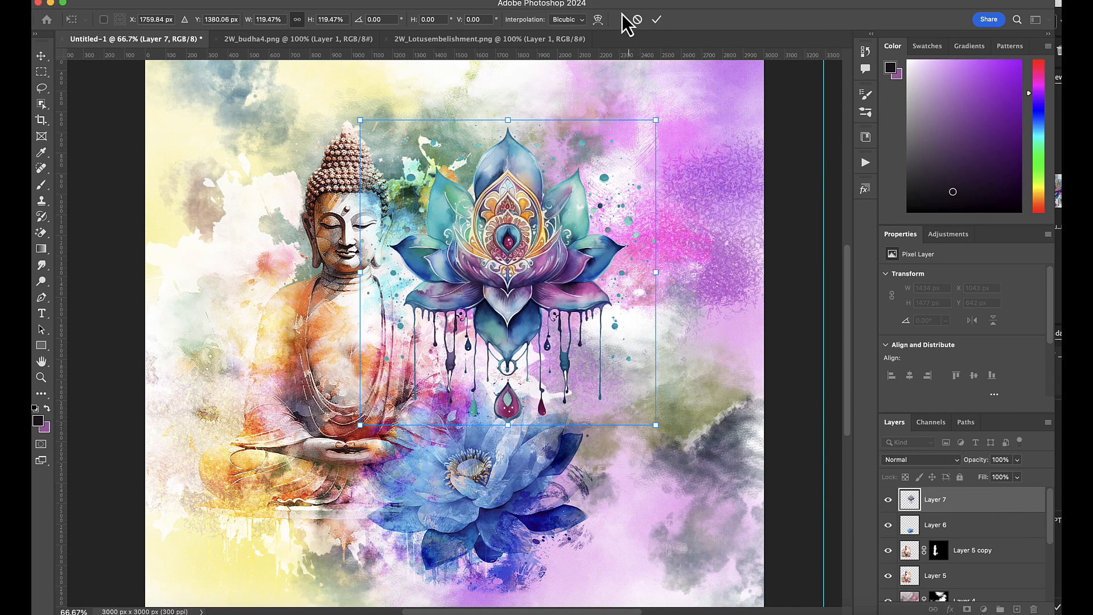
pyautogui.click(657, 20)
# Group the background texture layers from Layer 2 up to Layer 4 and lock the group
pyautogui.scroll(-1, 1050, 523)
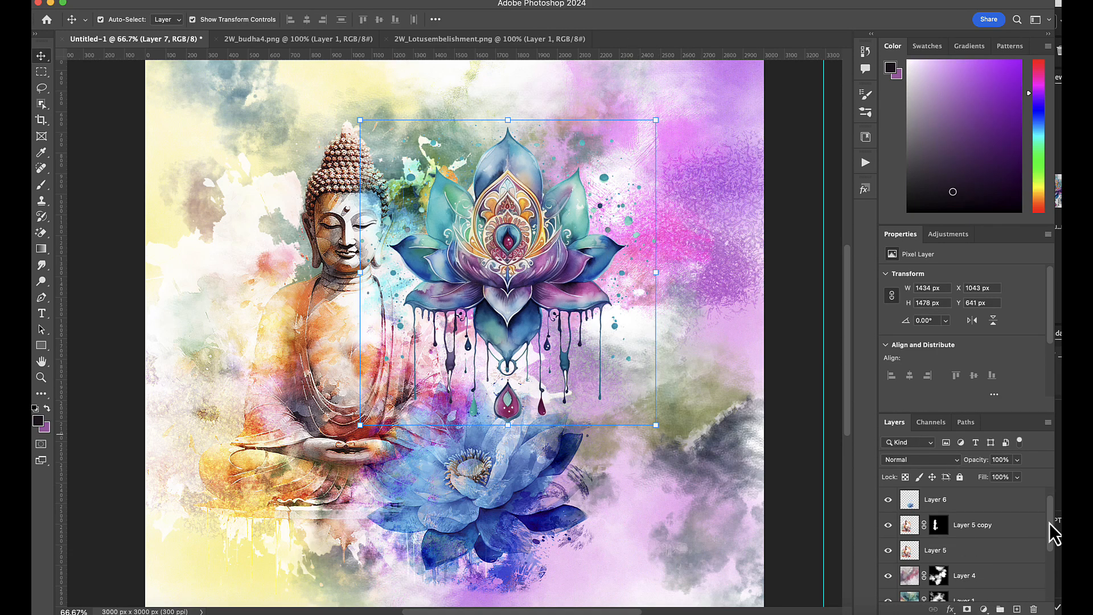
pyautogui.moveTo(1050, 523); pyautogui.dragTo(1043, 569)
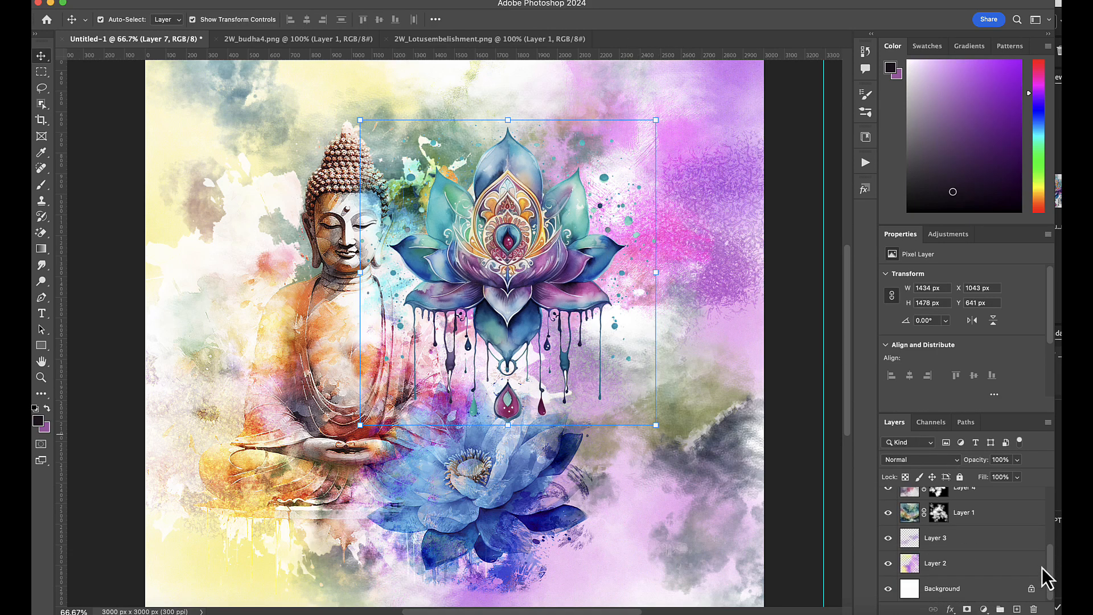
pyautogui.click(976, 566)
pyautogui.scroll(1, 1047, 575)
pyautogui.scroll(1, 1029, 547)
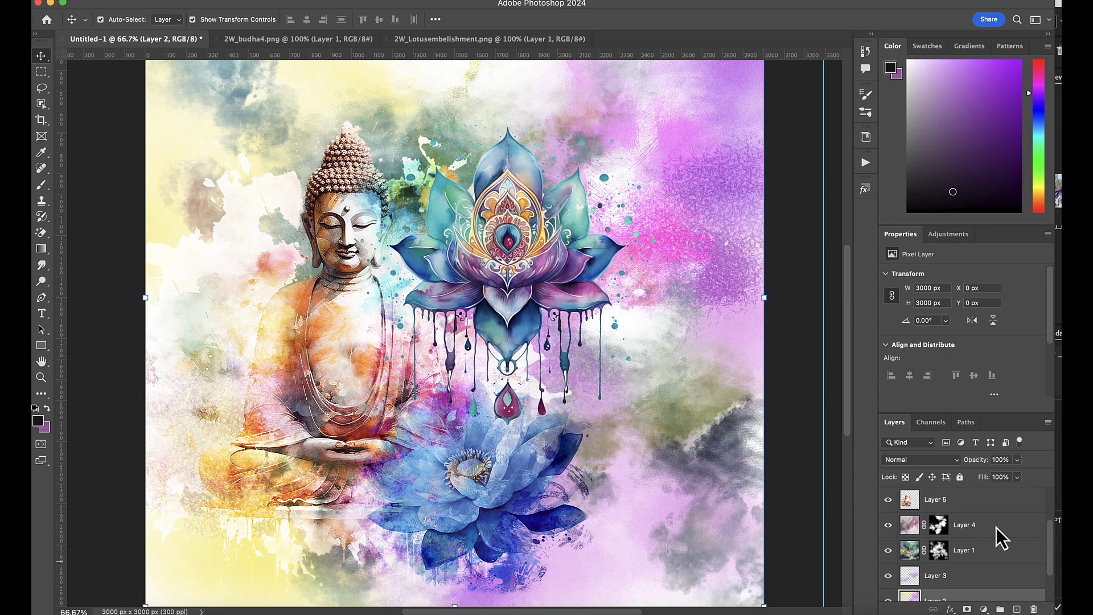
pyautogui.keyDown('shift'); pyautogui.click(1001, 528); pyautogui.keyUp('shift')
pyautogui.click(1002, 609)
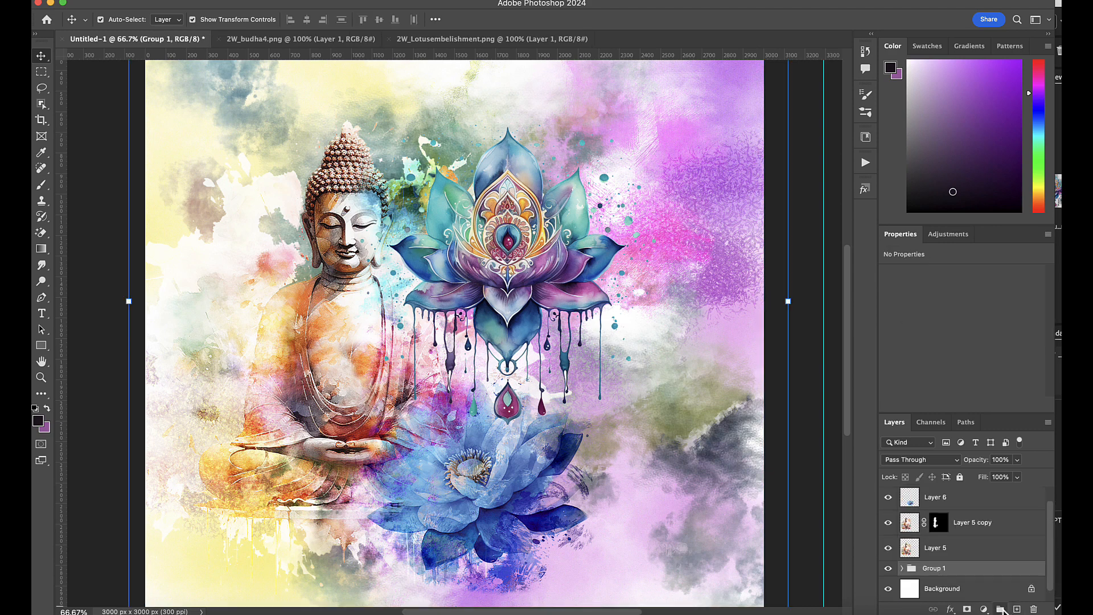
pyautogui.click(960, 477)
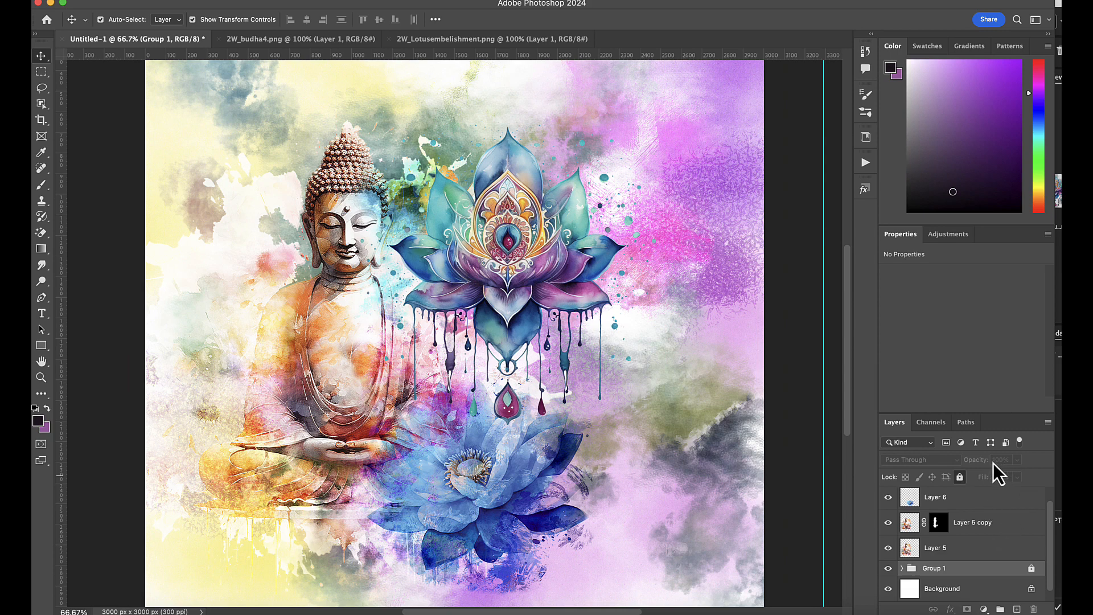
# Move the lotus embellishment's Layer 7 below Layer 5 in the layer stack, behind the Buddha
pyautogui.press('super+minus')
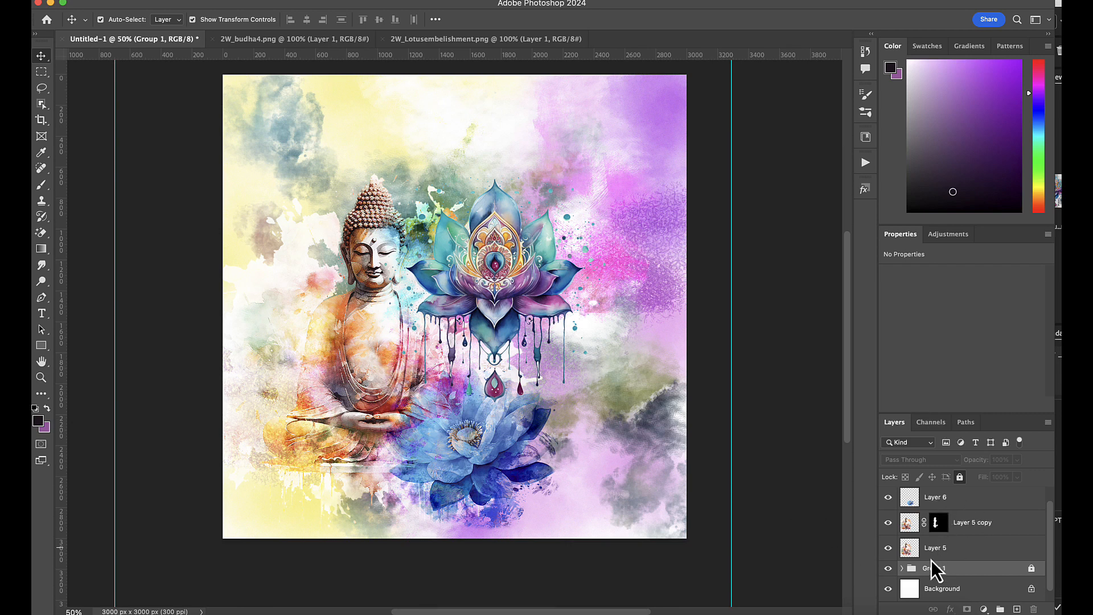
pyautogui.press('super+v')
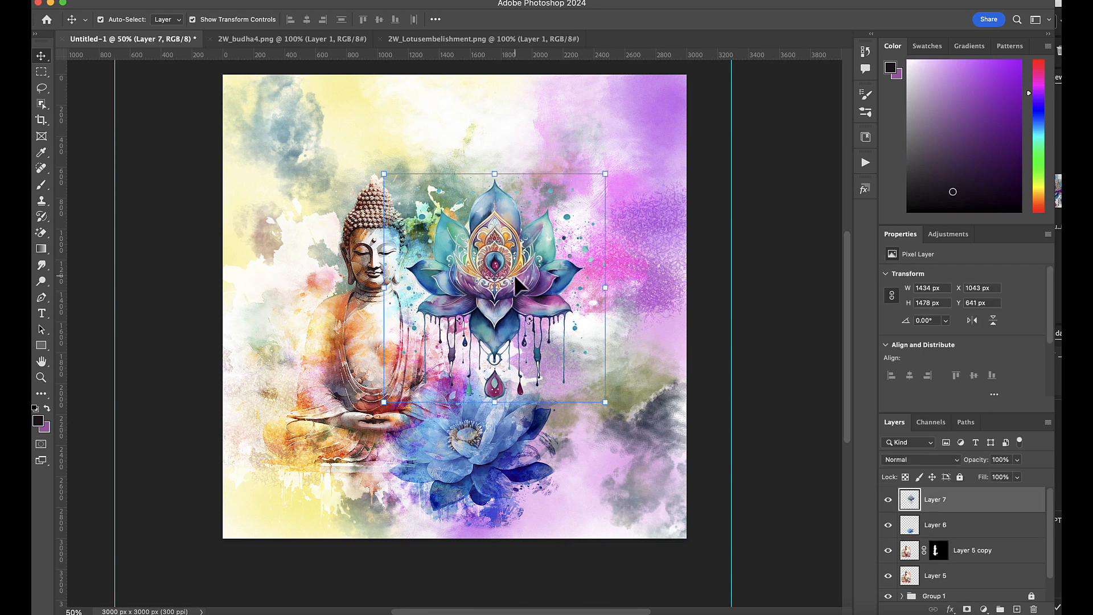
pyautogui.moveTo(914, 488); pyautogui.dragTo(911, 585)
# Group Layer 5 copy and Layer 5 and name the group budha
pyautogui.click(970, 530)
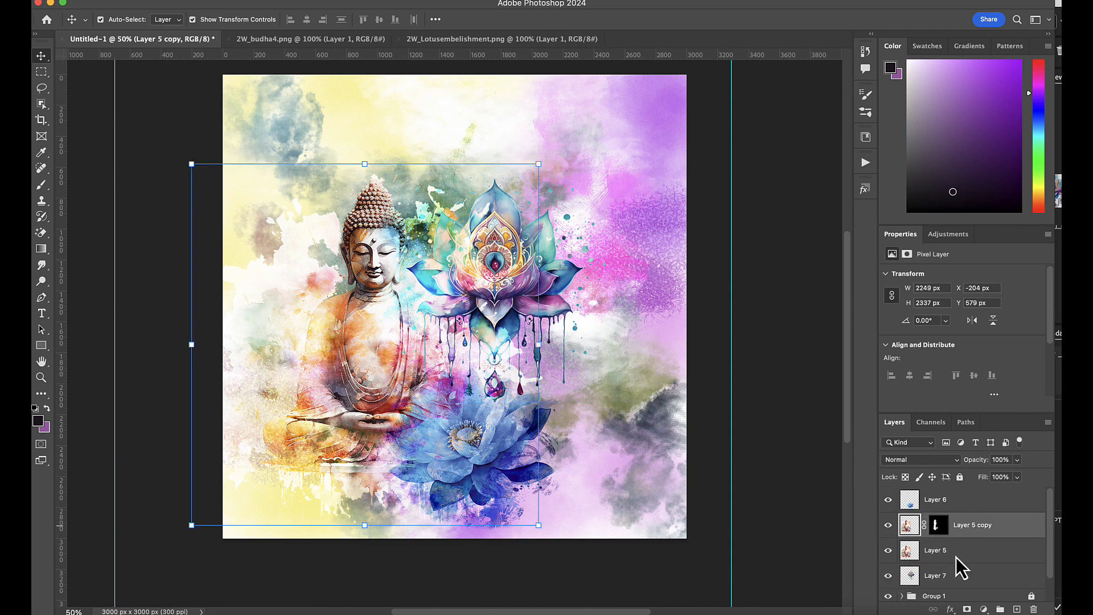
pyautogui.keyDown('shift'); pyautogui.click(957, 555); pyautogui.keyUp('shift')
pyautogui.click(1000, 609)
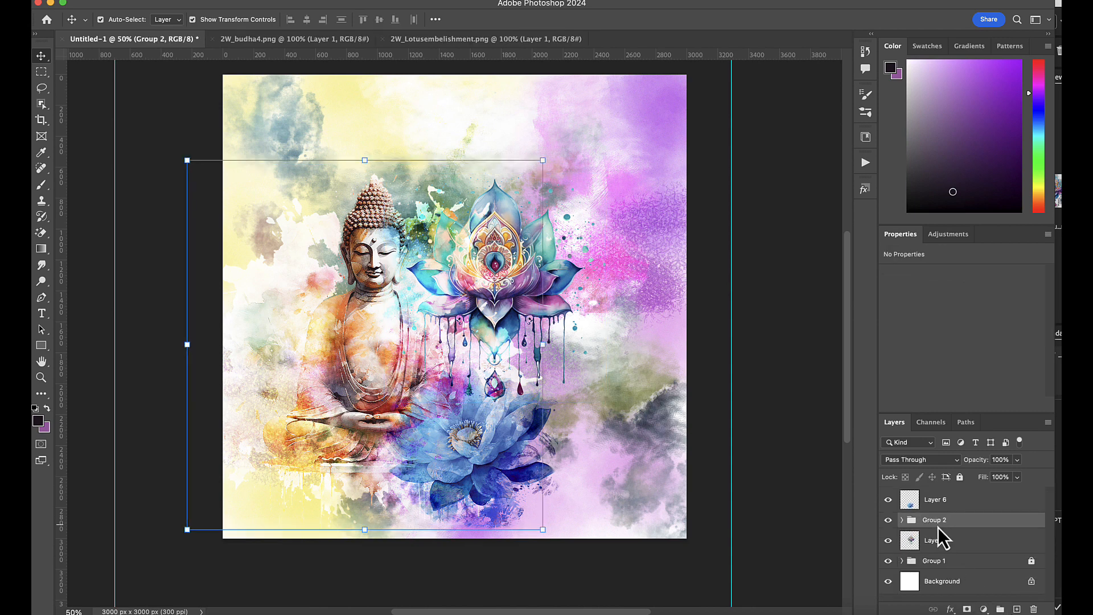
pyautogui.doubleClick(937, 519)
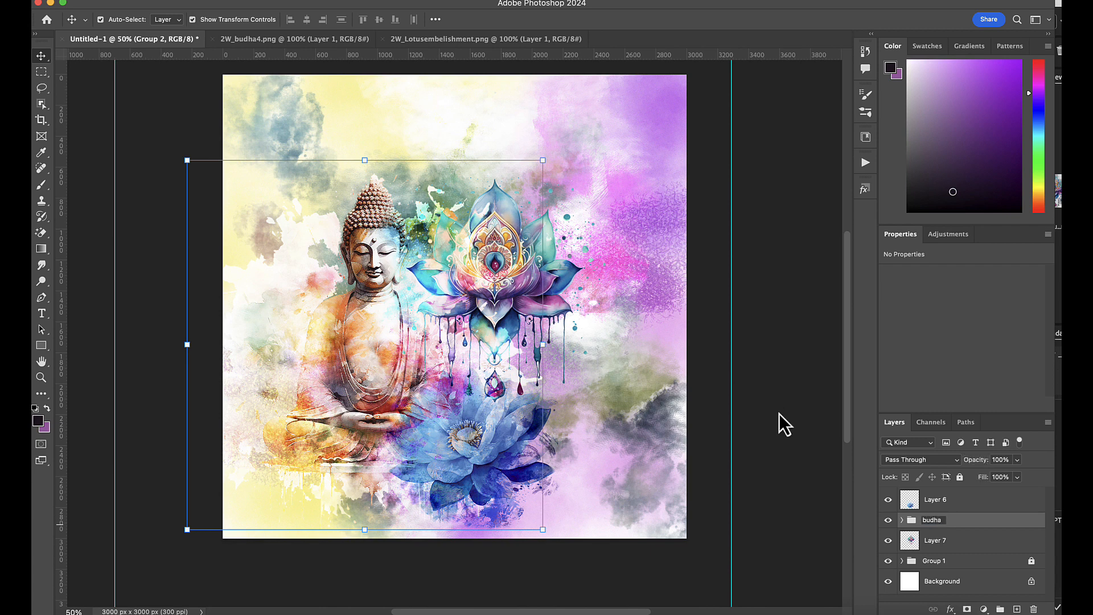
pyautogui.press('Return')
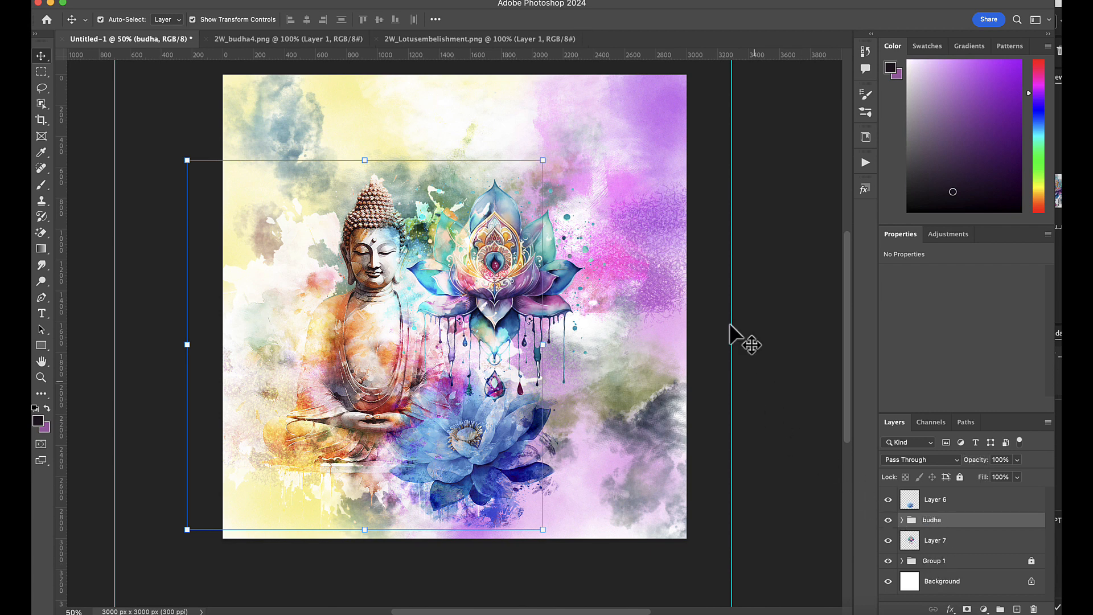
# Place the lotus embellishment behind the Buddha's head, scale it to 127.28% and align it with the canvas's upper edge
pyautogui.moveTo(499, 254); pyautogui.dragTo(426, 179)
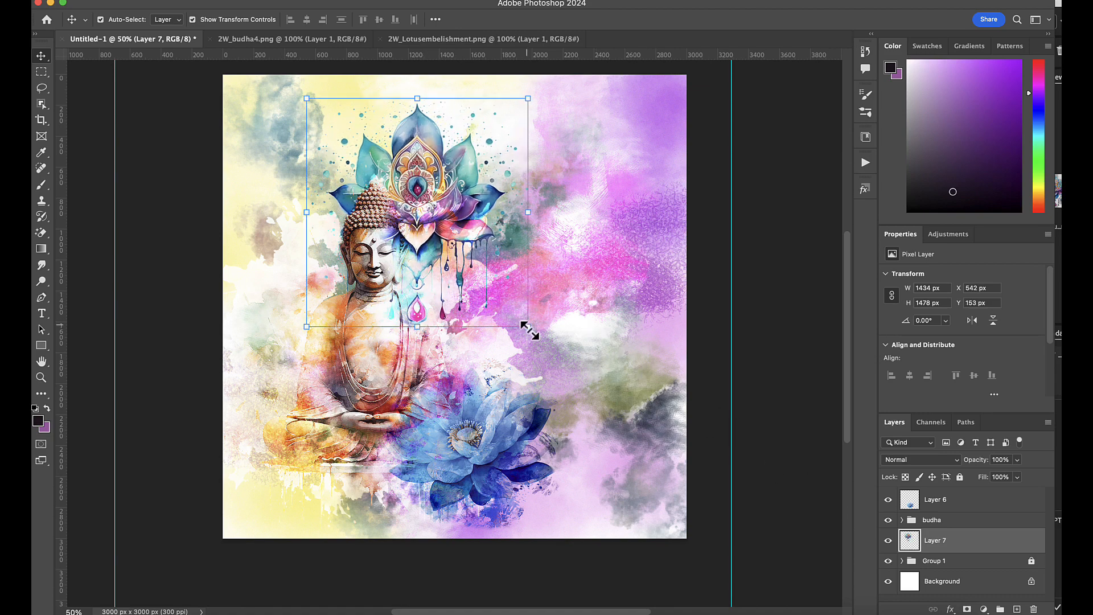
pyautogui.moveTo(528, 326); pyautogui.dragTo(588, 389)
pyautogui.moveTo(485, 290); pyautogui.dragTo(479, 266)
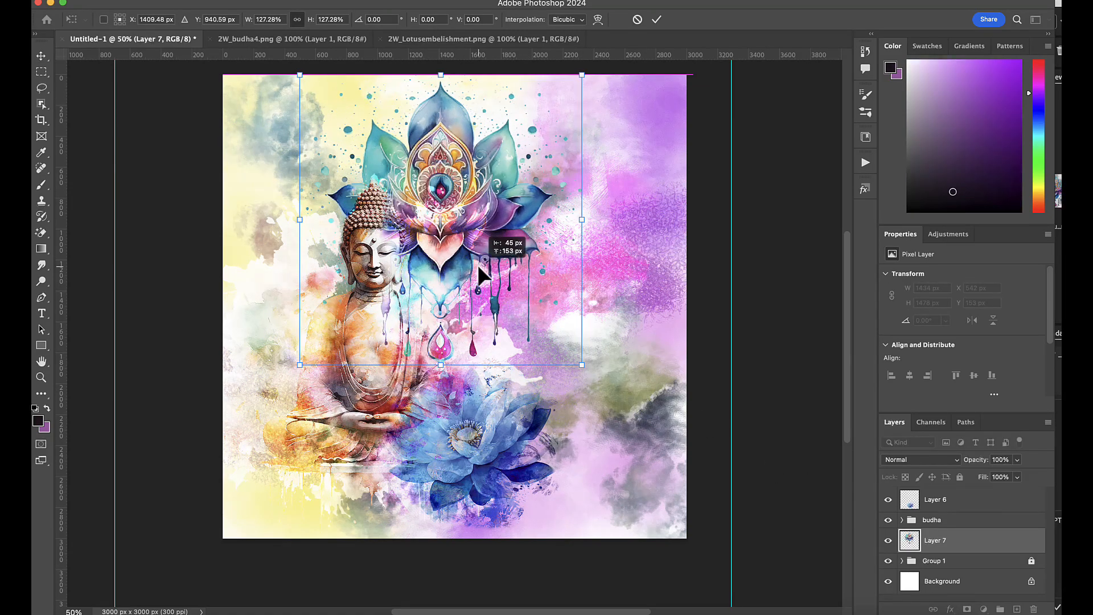
pyautogui.click(657, 20)
# Set Layer 7's blend mode to Hard Light and add a white layer mask to it
pyautogui.click(910, 460)
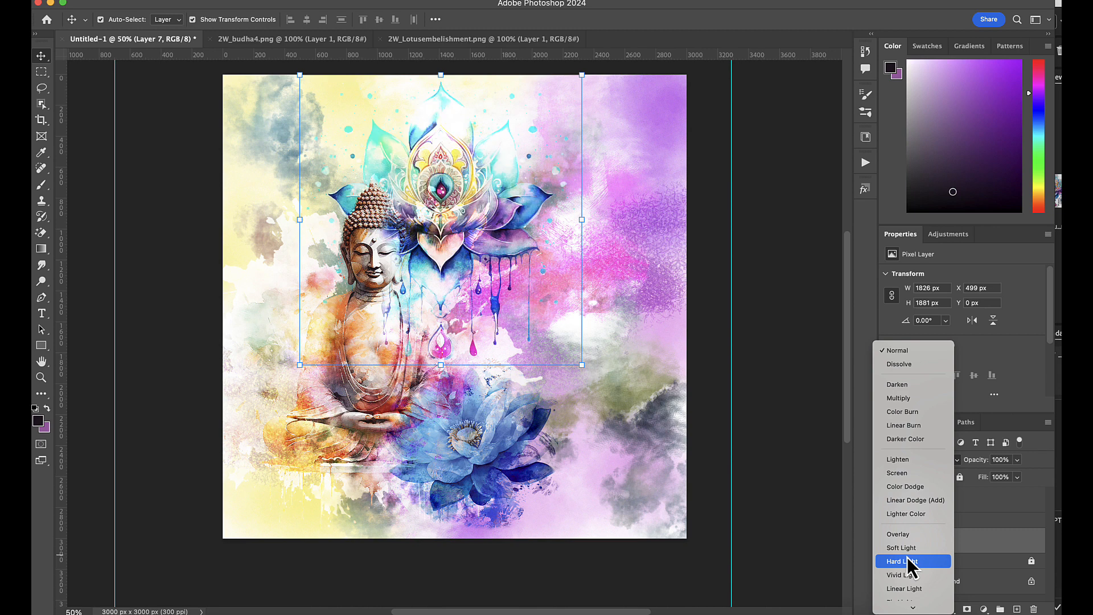
pyautogui.click(908, 562)
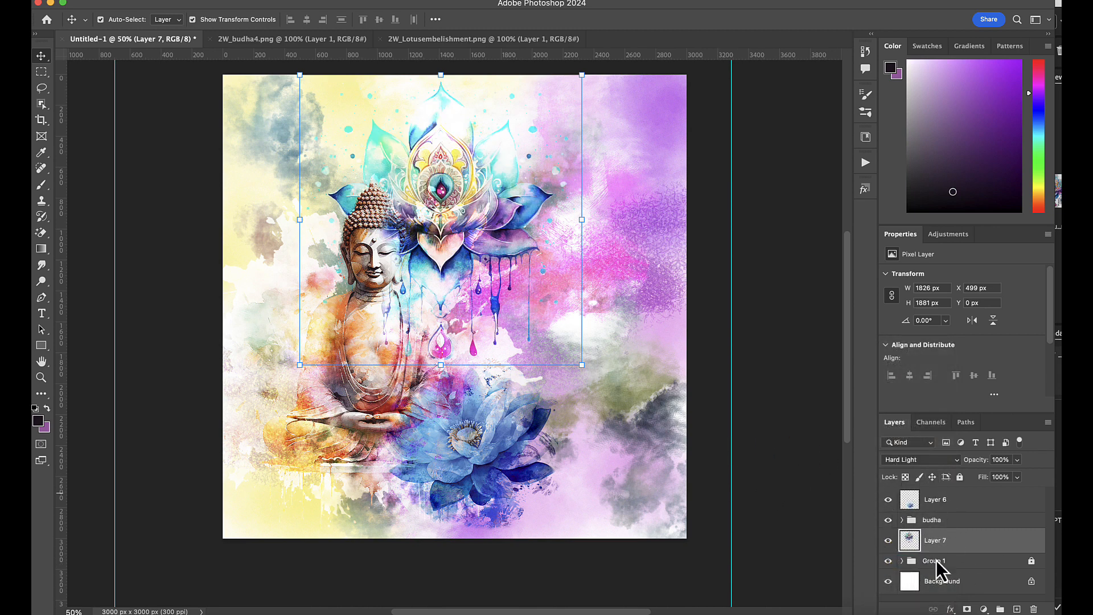
pyautogui.click(967, 609)
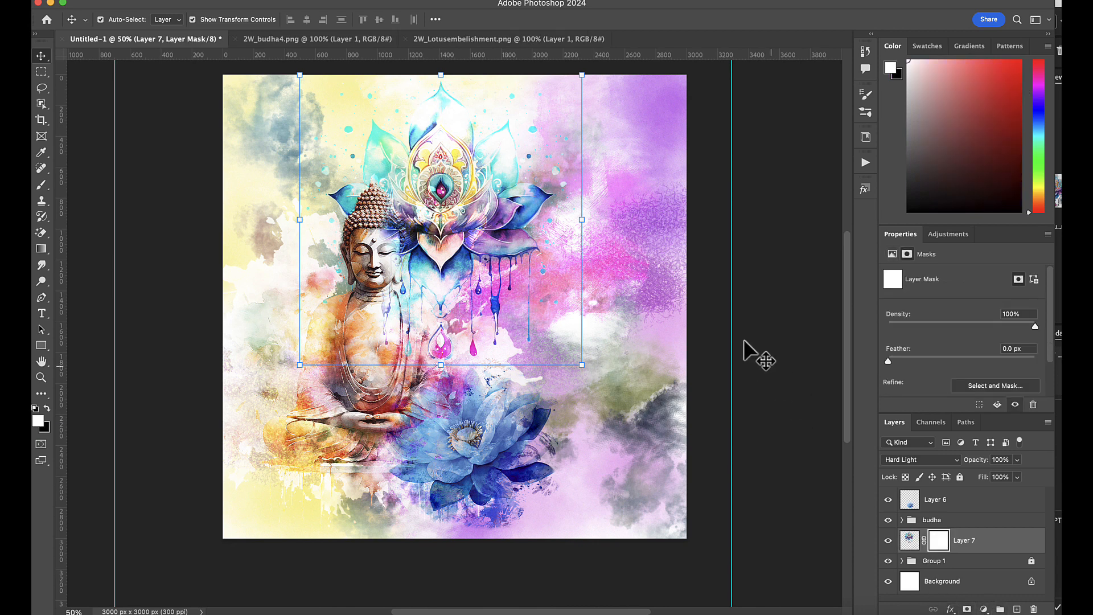
# Set up a soft brush at 175 px with 0% hardness for painting on Layer 7's mask near the Buddha's head
pyautogui.click(41, 185)
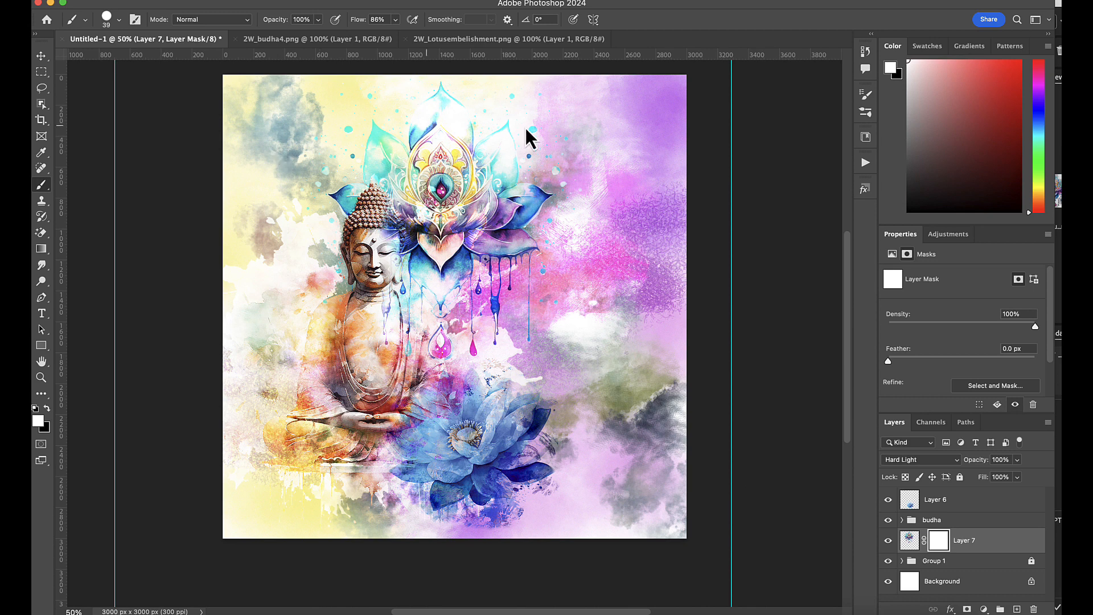
pyautogui.click(864, 114)
pyautogui.press(']')
pyautogui.press(']')
pyautogui.click(119, 21)
pyautogui.moveTo(149, 57); pyautogui.dragTo(153, 58)
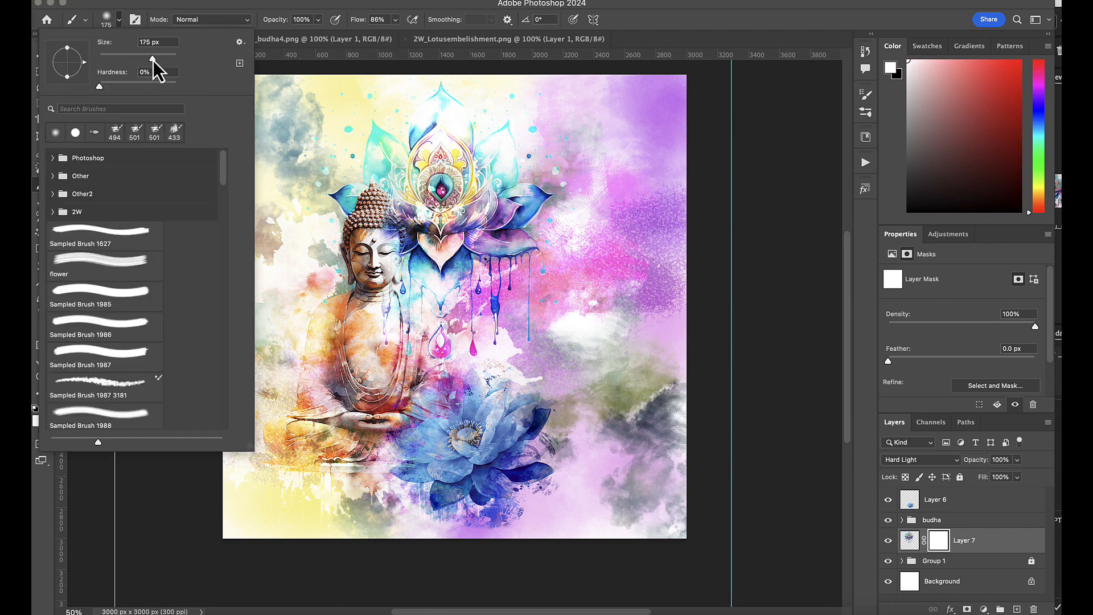
pyautogui.click(162, 8)
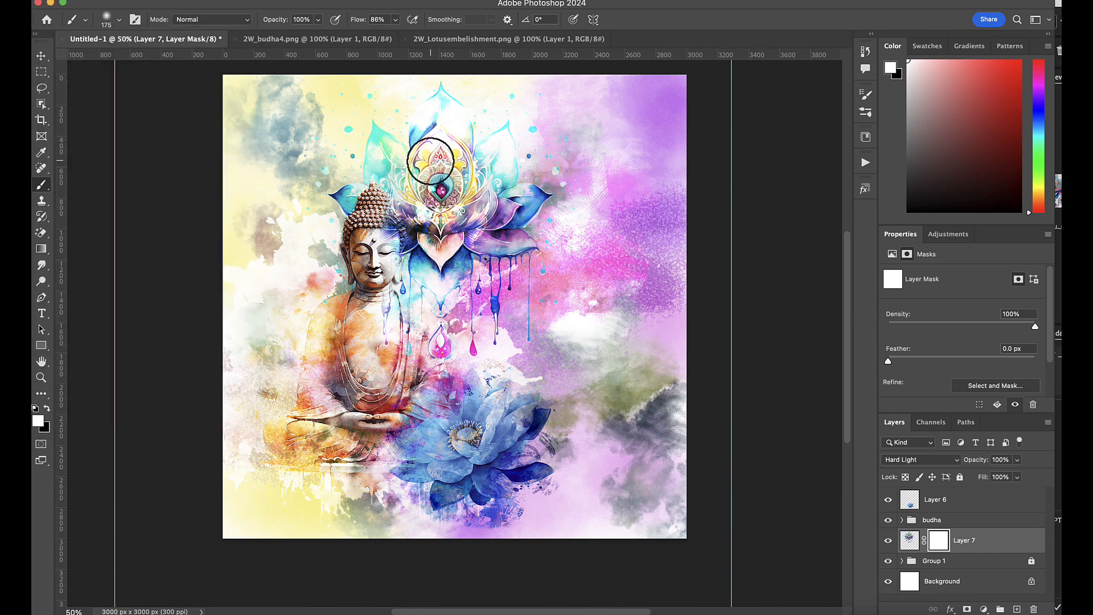
pyautogui.press('alt')
pyautogui.scroll(3, 843, 269)
pyautogui.press('super')
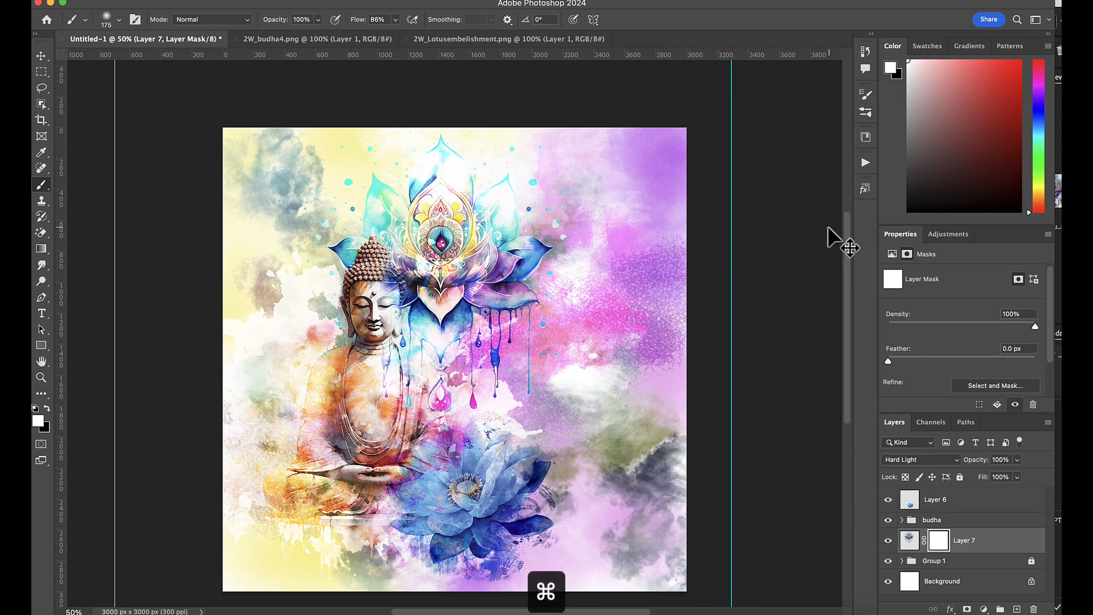
pyautogui.press('super+equal')
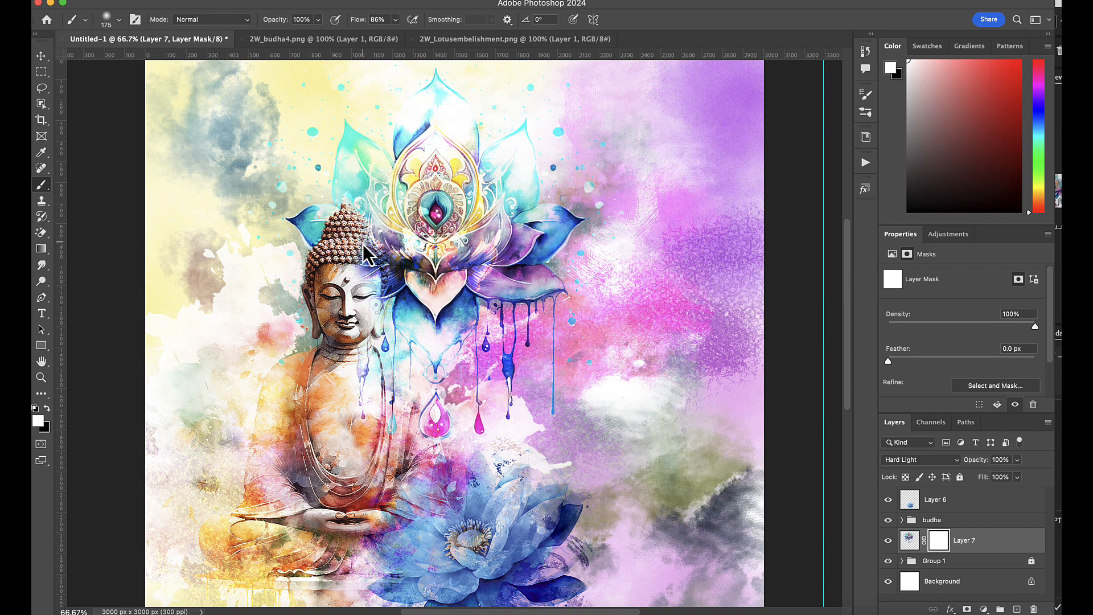
# Paint black on Layer 7's mask around the Buddha's head and set the layer's opacity to 54%
pyautogui.press('x')
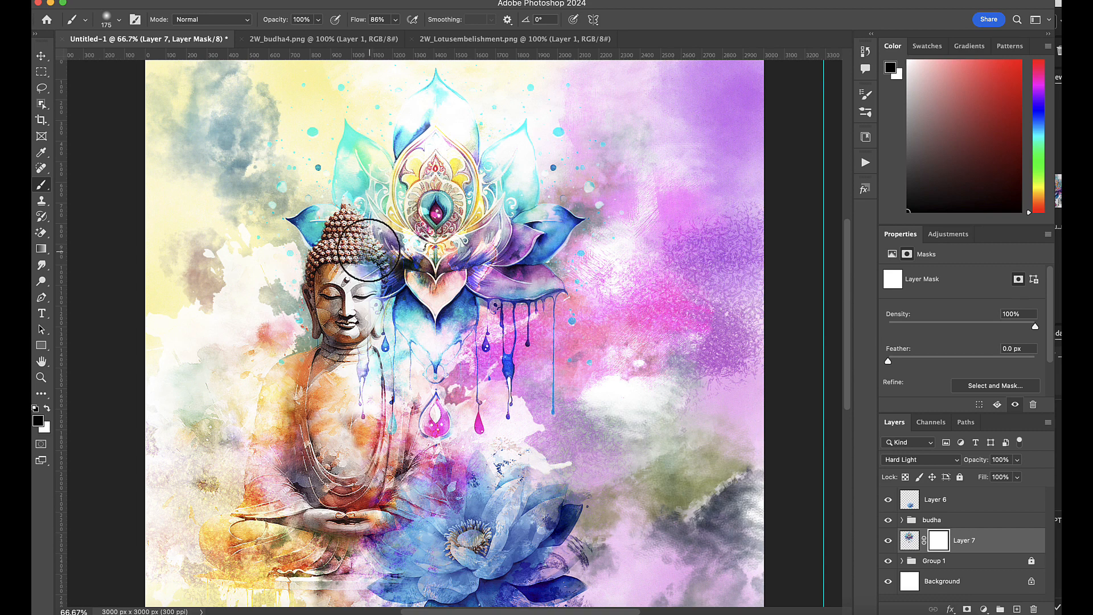
pyautogui.click(373, 253)
pyautogui.moveTo(372, 253); pyautogui.dragTo(380, 281)
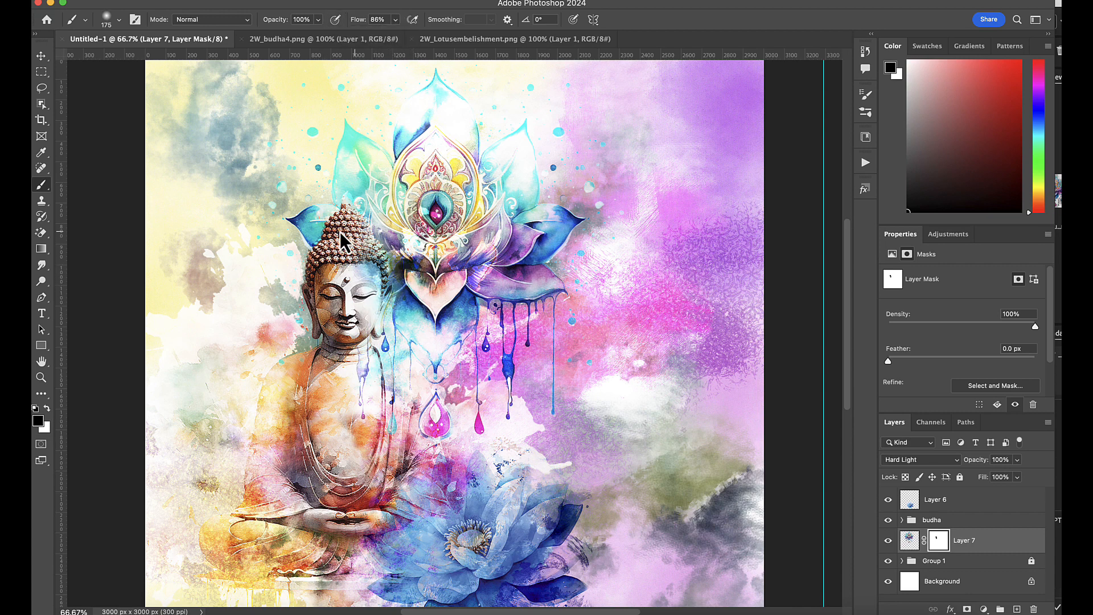
pyautogui.moveTo(373, 299)
pyautogui.mouseDown()
pyautogui.moveTo(380, 329)
pyautogui.moveTo(419, 299)
pyautogui.moveTo(436, 308)
pyautogui.moveTo(438, 291)
pyautogui.mouseUp()
pyautogui.moveTo(1013, 478); pyautogui.dragTo(993, 476)
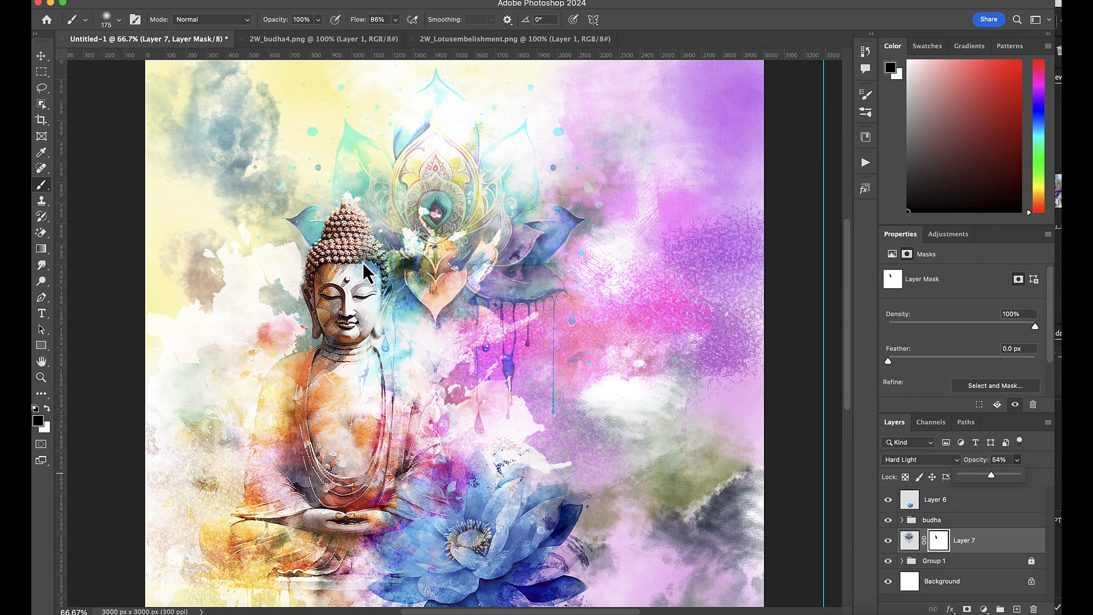
# Scale Layer 7's lotus embellishment to 84.07%, reposition it behind the Buddha's head, and move the vertical guide back off the canvas
pyautogui.hotkey('alt', '-')
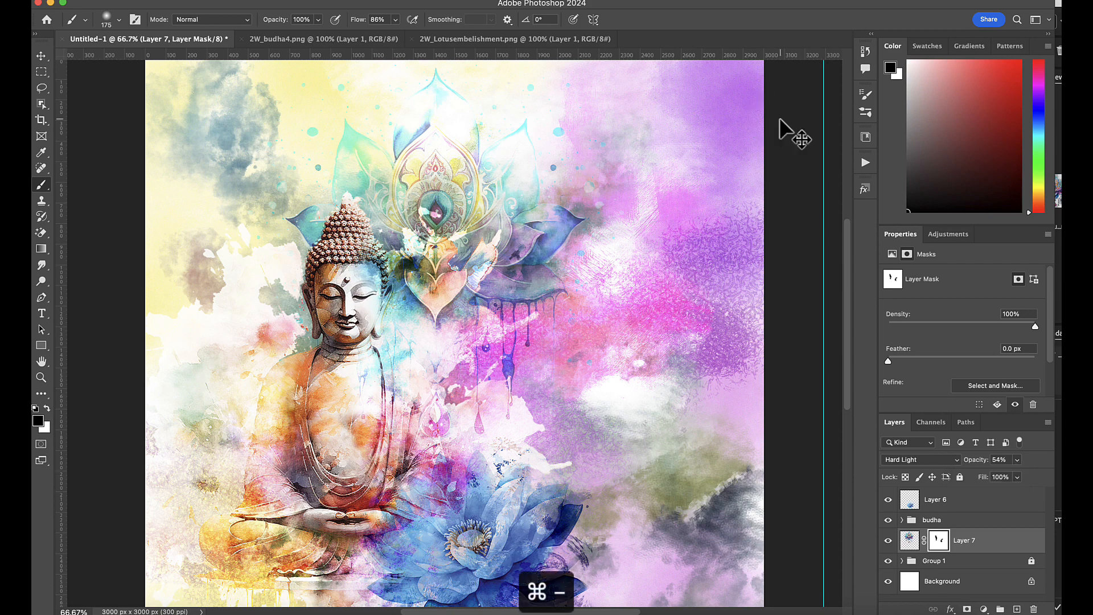
pyautogui.press('super+minus')
pyautogui.press('super+minus')
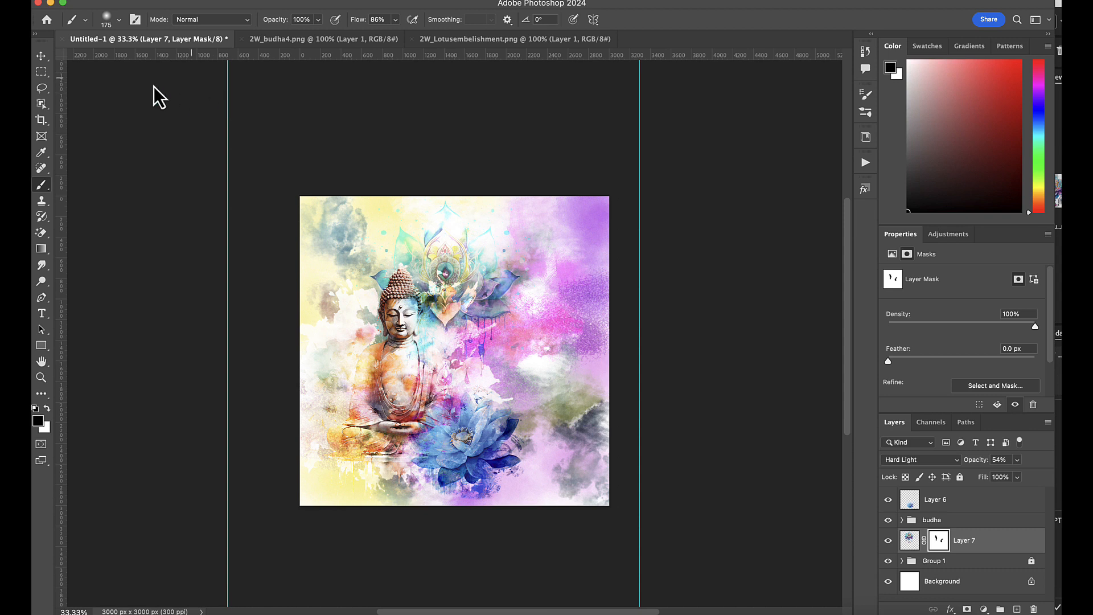
pyautogui.click(41, 56)
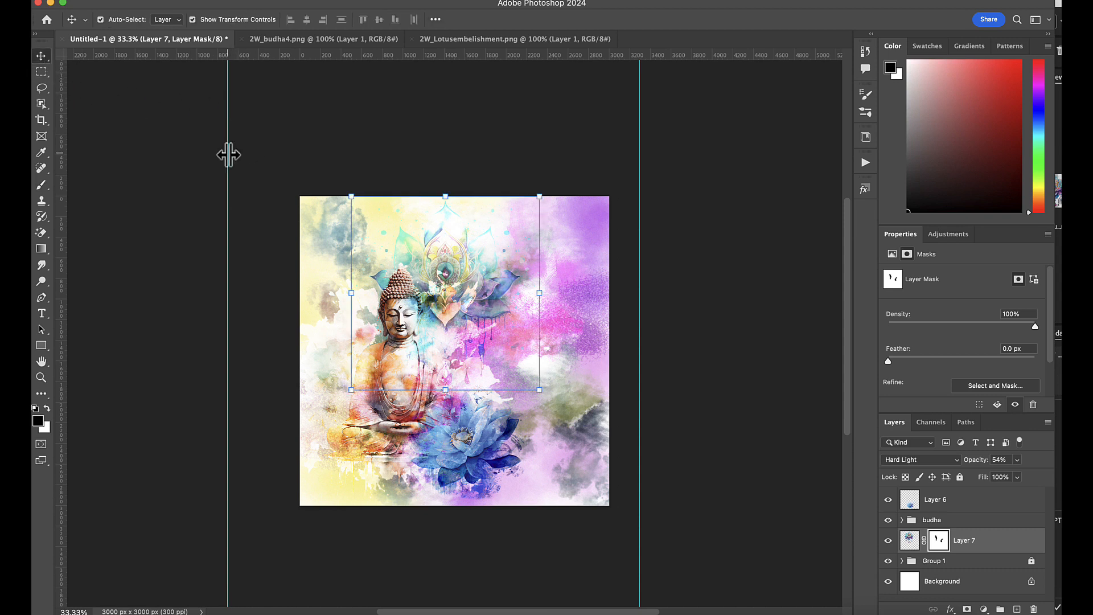
pyautogui.moveTo(228, 154); pyautogui.dragTo(466, 174)
pyautogui.rightClick(539, 197)
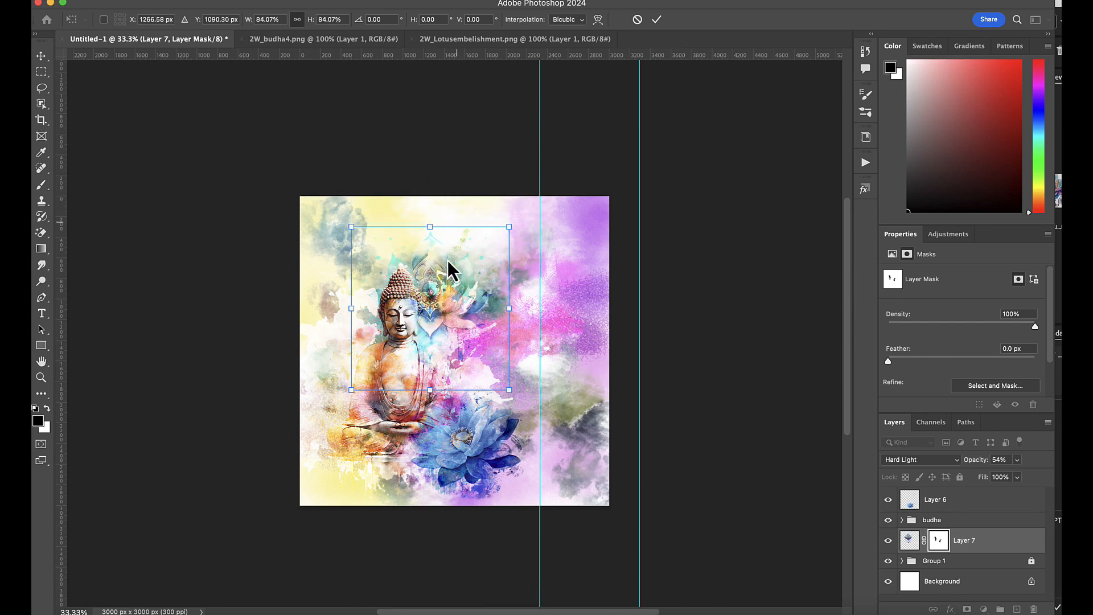
pyautogui.moveTo(450, 268); pyautogui.dragTo(444, 269)
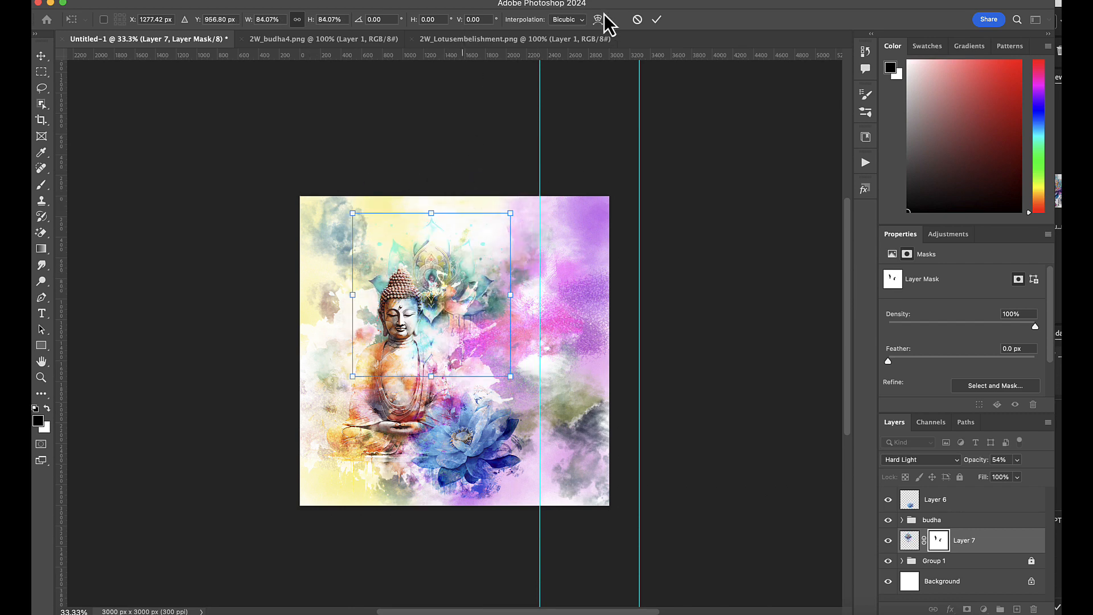
pyautogui.click(657, 19)
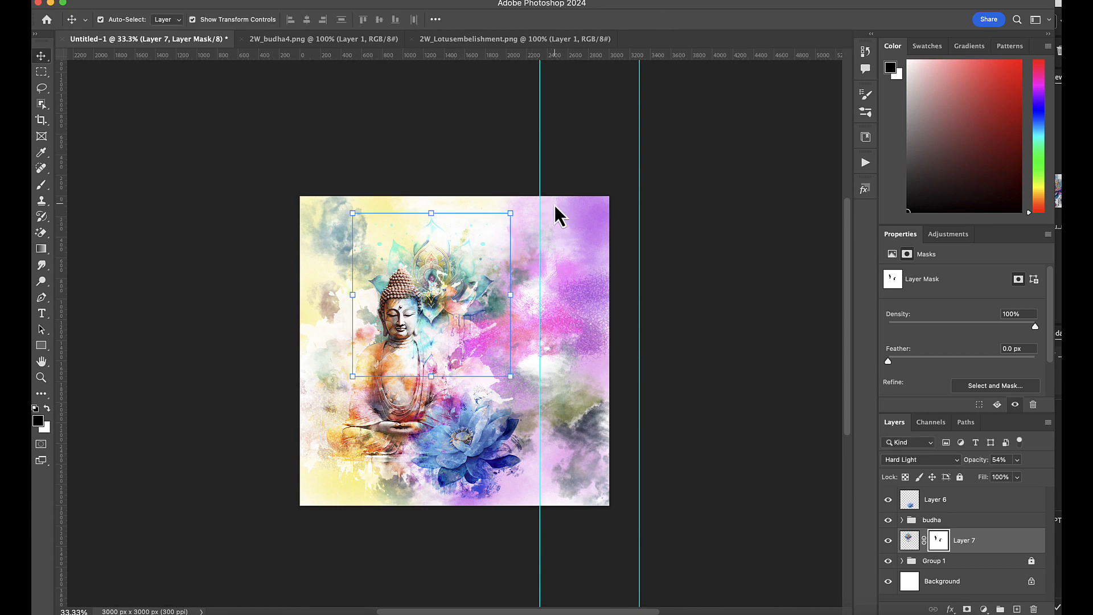
pyautogui.moveTo(539, 102); pyautogui.dragTo(218, 141)
# Switch to Adobe Bridge and open 2W_zengarden.png from the Elements folder in Photoshop
pyautogui.press('super+minus')
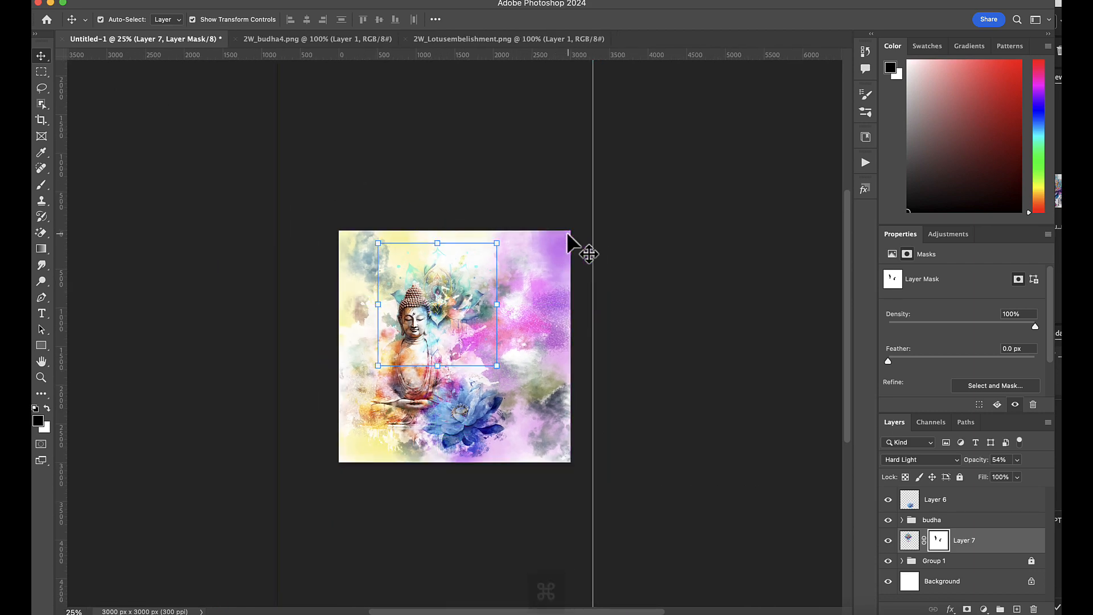
pyautogui.press('super+plus')
pyautogui.press('super+plus')
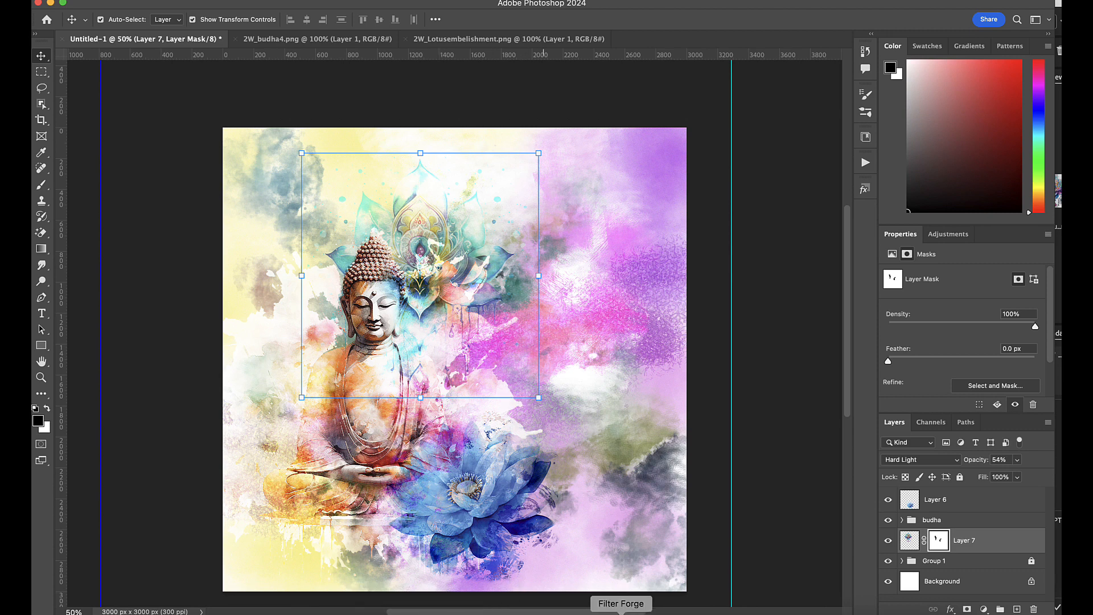
pyautogui.click(451, 612)
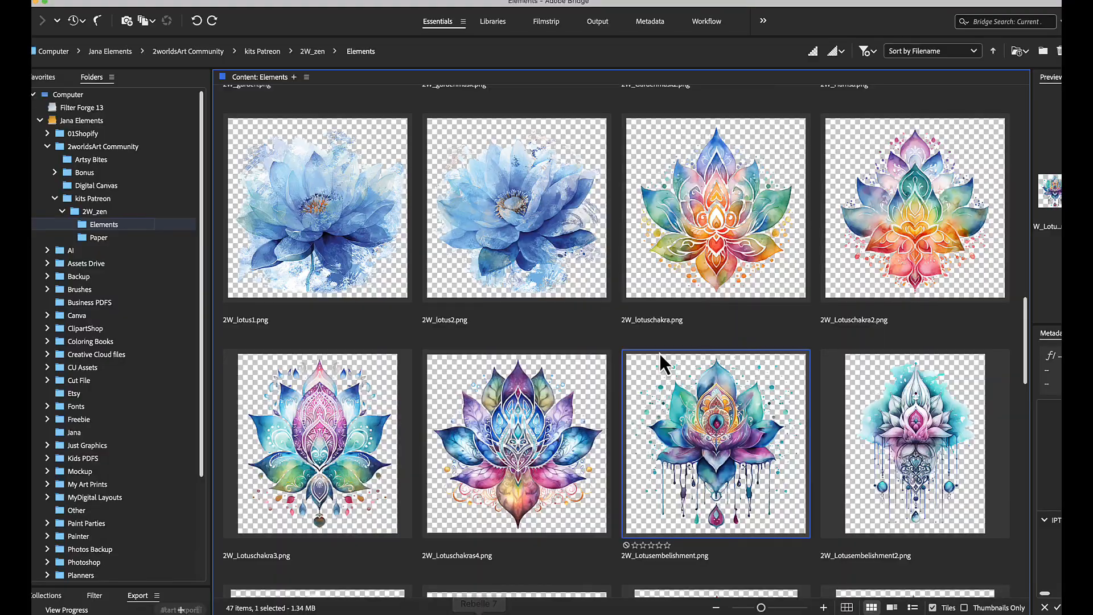
pyautogui.moveTo(1026, 320); pyautogui.dragTo(1013, 381)
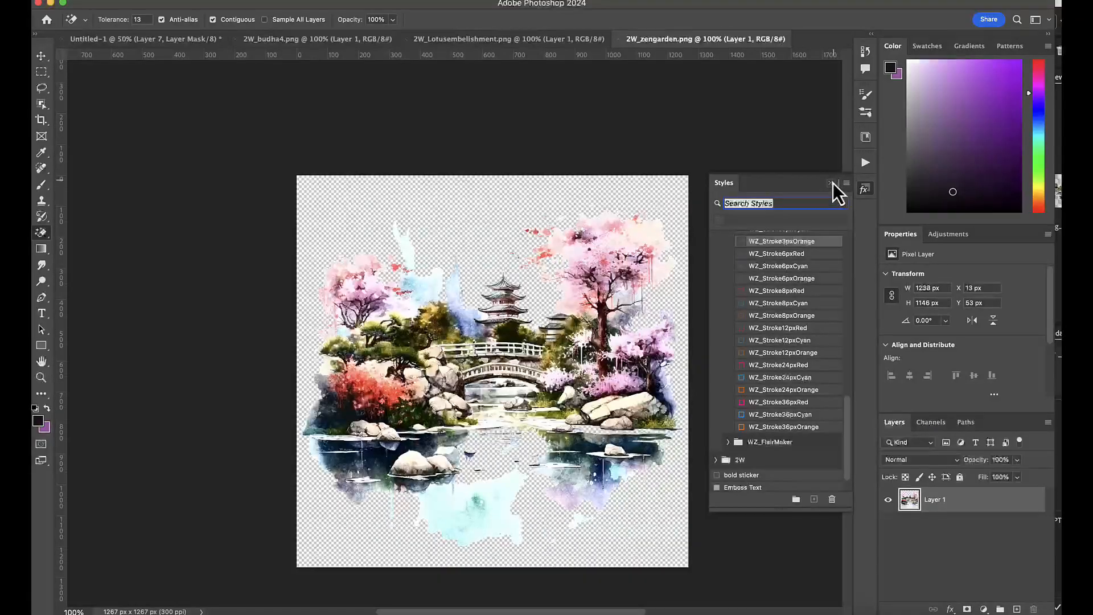
pyautogui.click(834, 182)
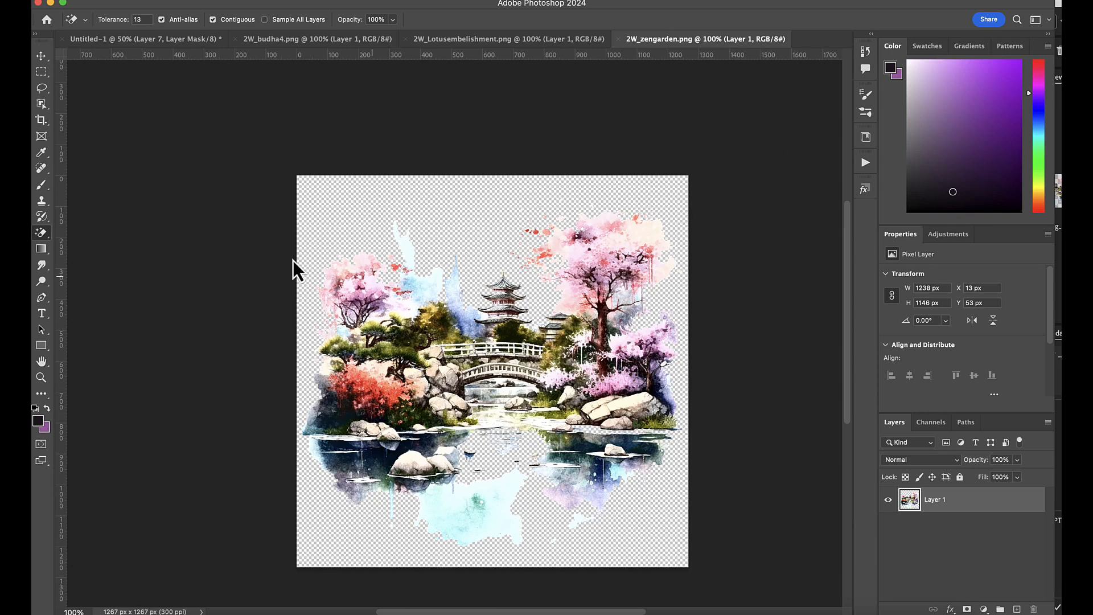
# Bring the zen garden artwork into the Untitled-1 document and place its layer directly below Layer 7
pyautogui.click(41, 59)
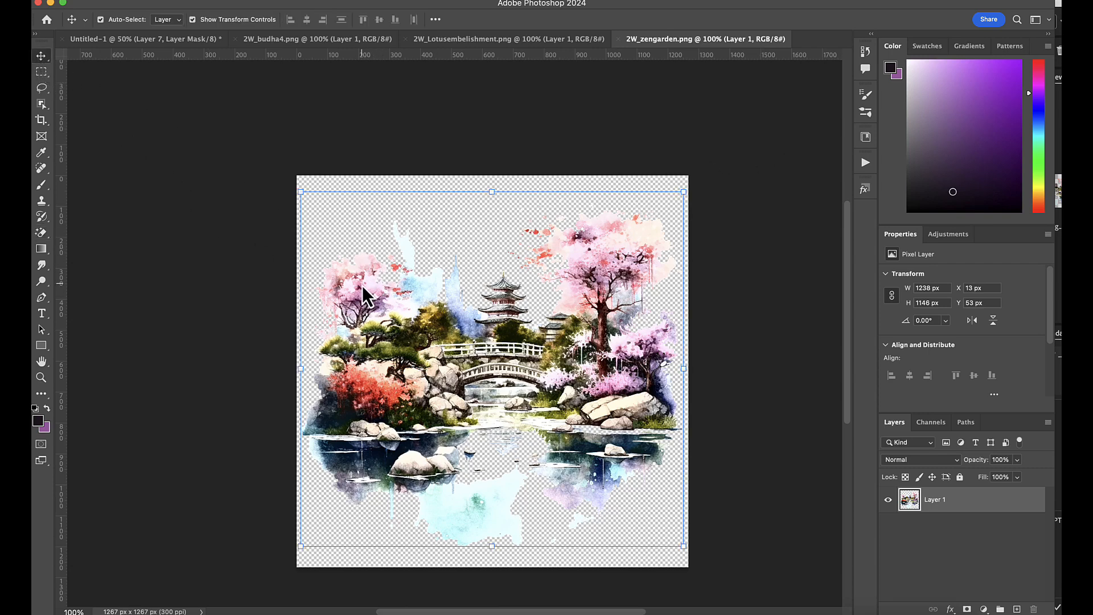
pyautogui.moveTo(362, 286); pyautogui.dragTo(197, 36)
pyautogui.moveTo(463, 286); pyautogui.dragTo(490, 295)
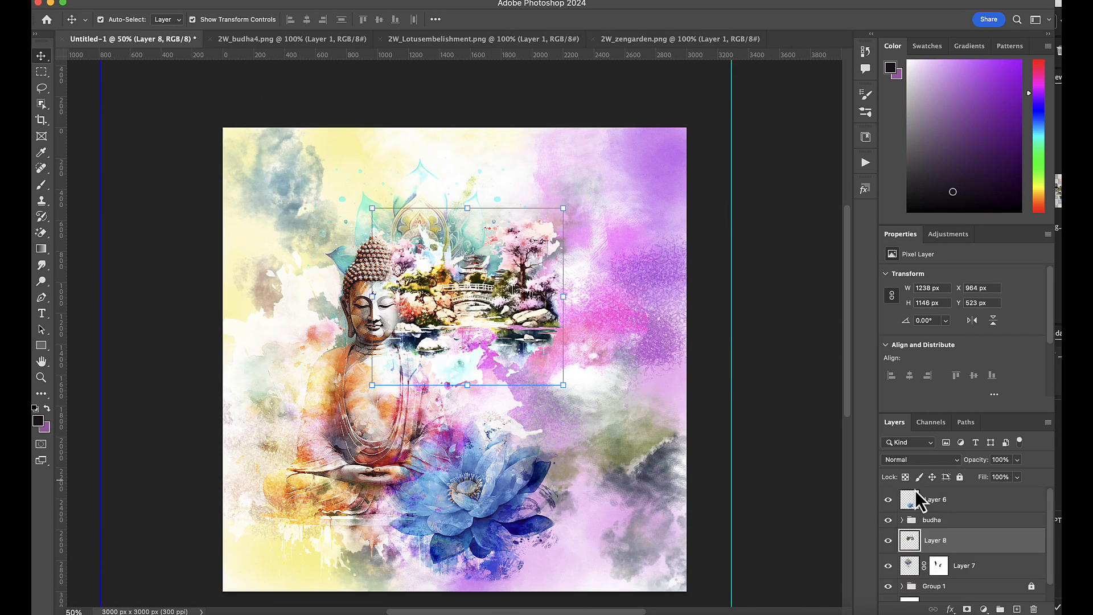
pyautogui.moveTo(955, 541); pyautogui.dragTo(958, 579)
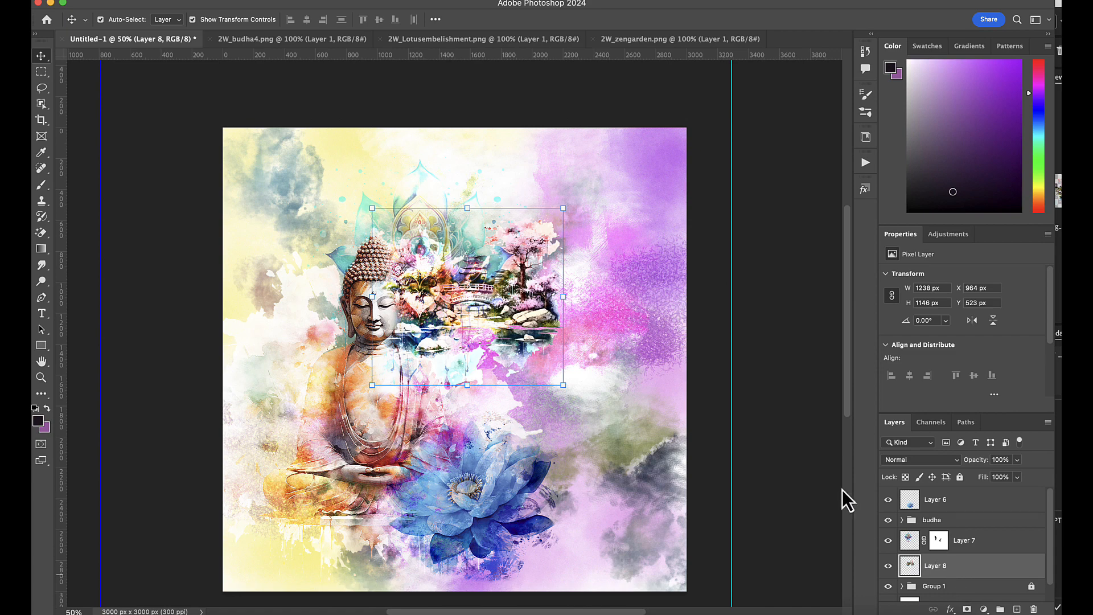
# Scale the zen garden to 175.72% and position it across the canvas's right side, behind the Buddha and blue lotus
pyautogui.moveTo(564, 385); pyautogui.dragTo(707, 528)
pyautogui.moveTo(663, 426); pyautogui.dragTo(660, 428)
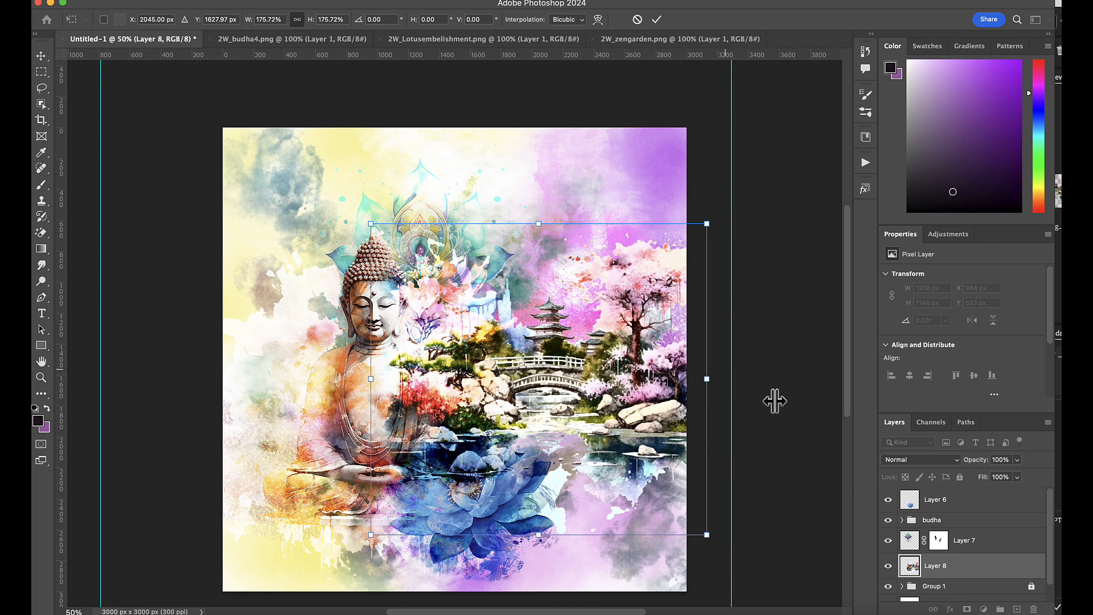
pyautogui.click(923, 463)
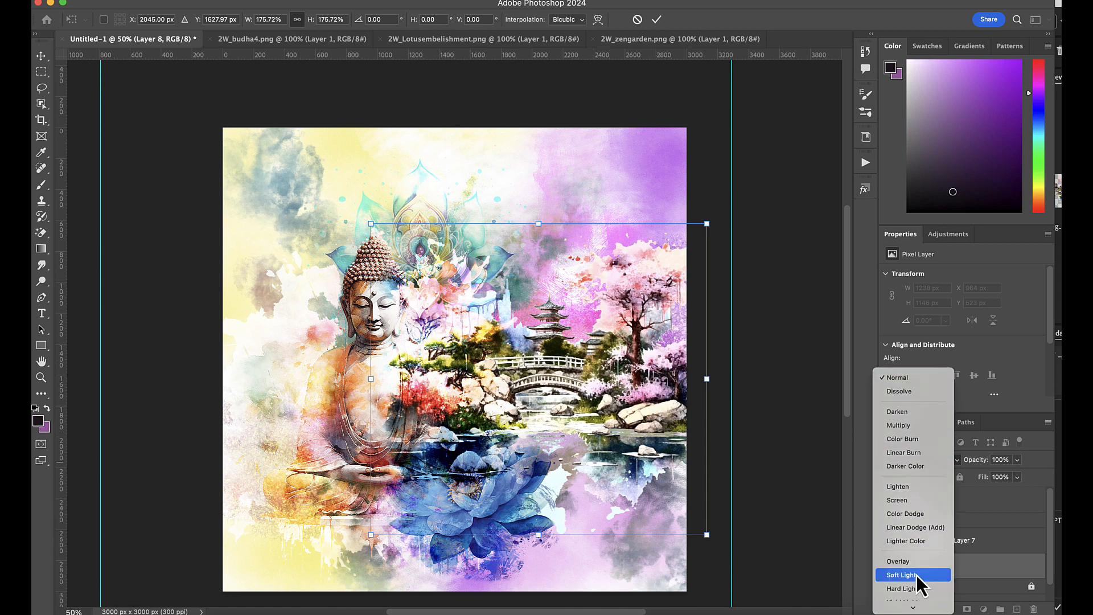
pyautogui.click(658, 23)
pyautogui.click(655, 19)
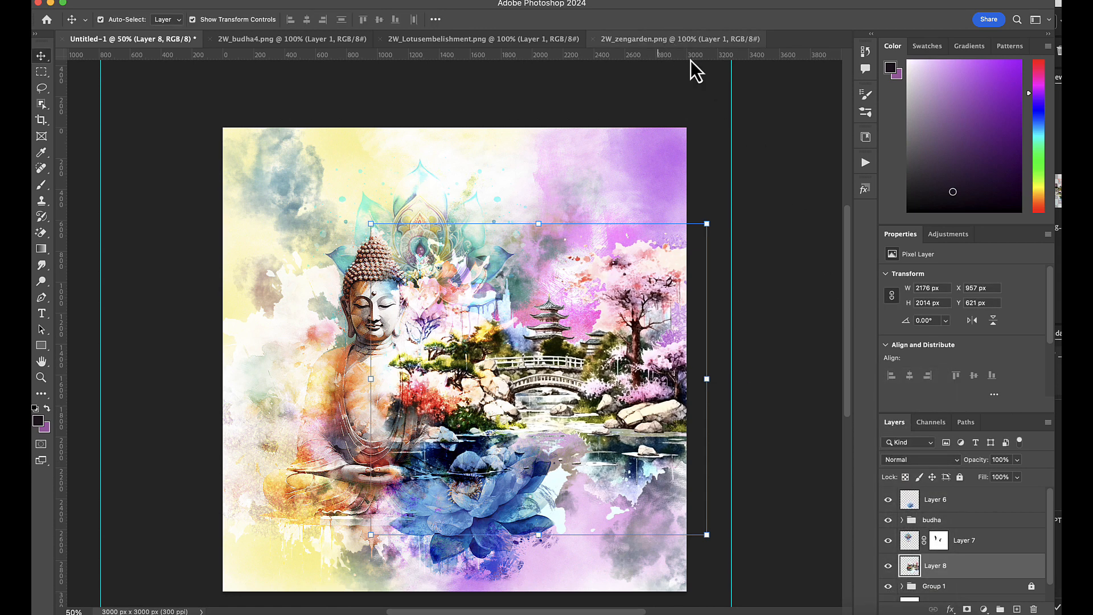
# Set Layer 8's blend mode to Overlay and its opacity to 68%
pyautogui.click(923, 459)
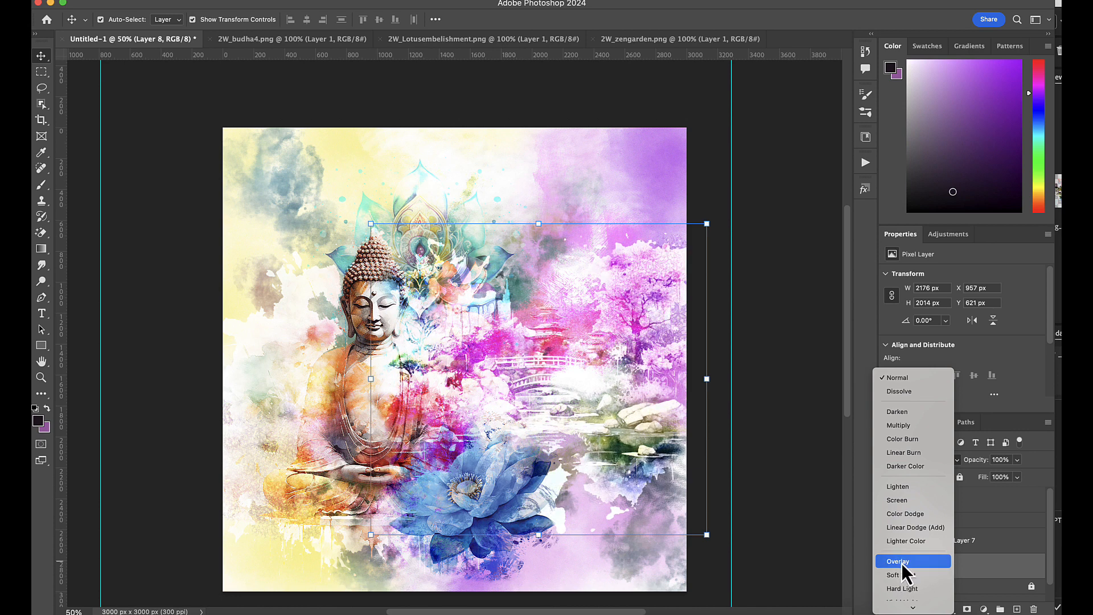
pyautogui.click(902, 562)
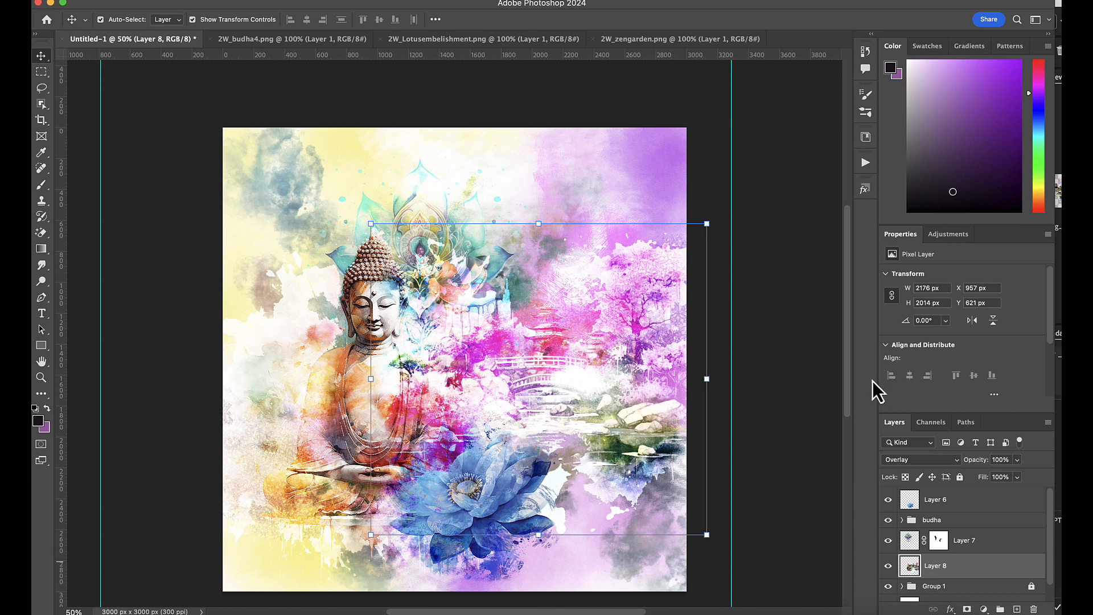
pyautogui.click(1018, 460)
pyautogui.moveTo(992, 477); pyautogui.dragTo(998, 477)
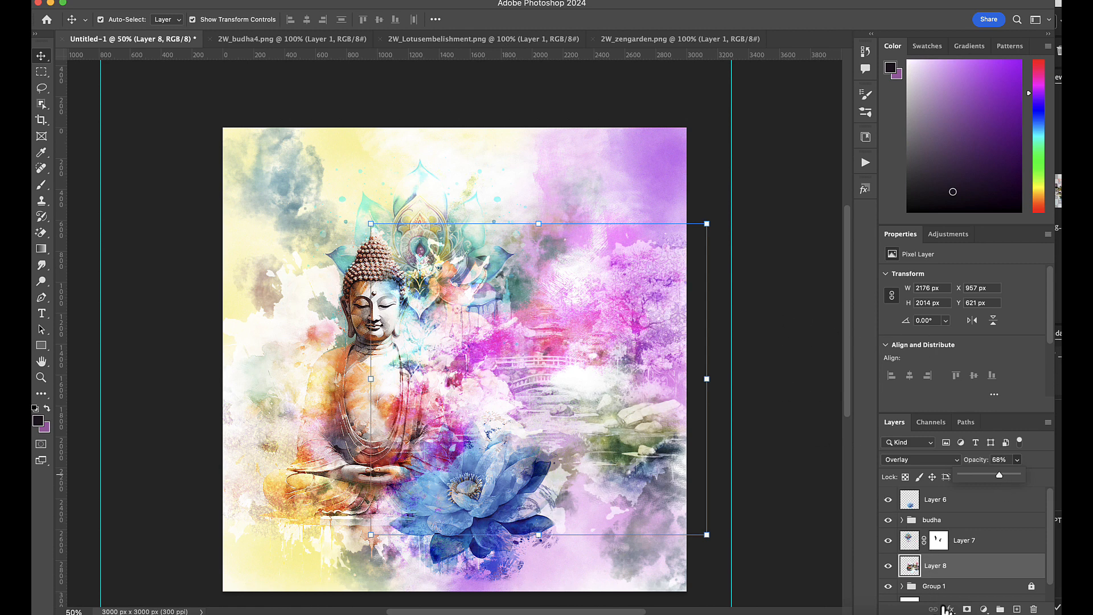
# Add a layer mask to Layer 8 and paint black on it beside the Buddha with a soft 300 px brush
pyautogui.click(966, 609)
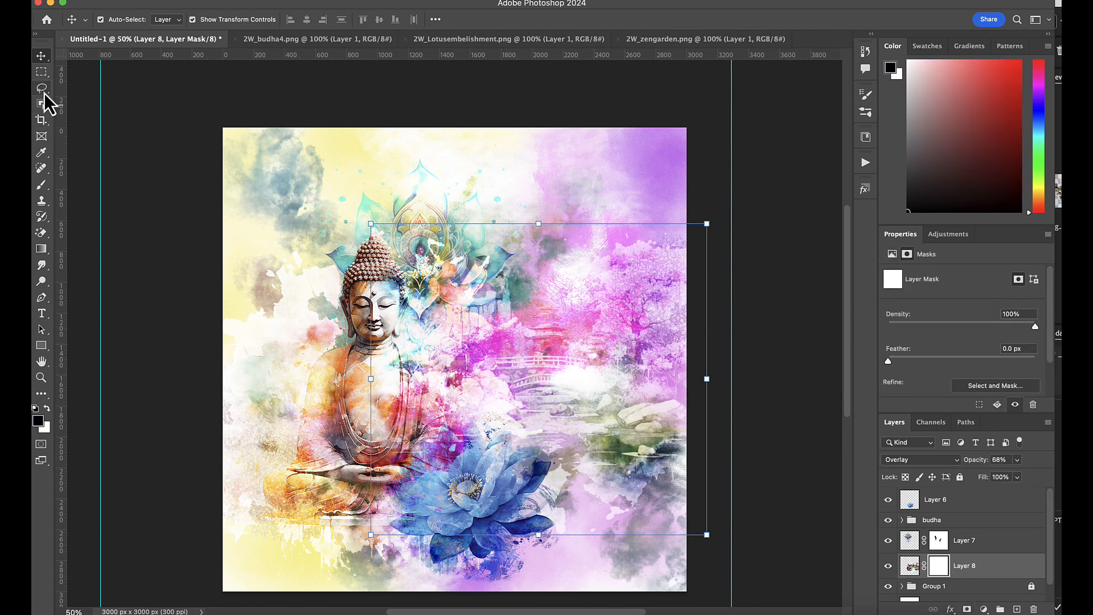
pyautogui.click(41, 185)
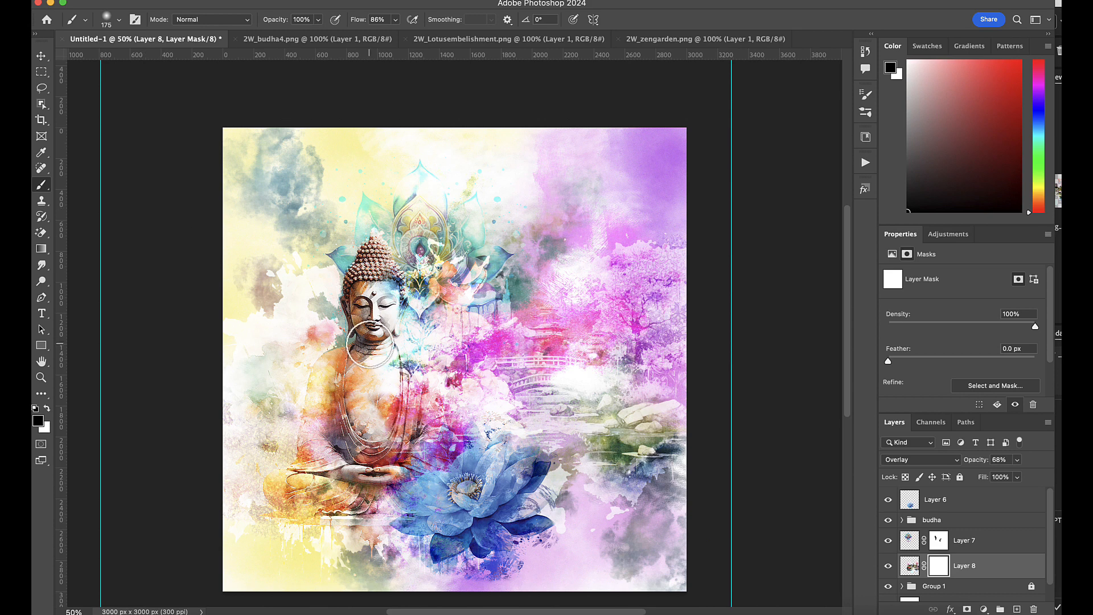
pyautogui.click(119, 20)
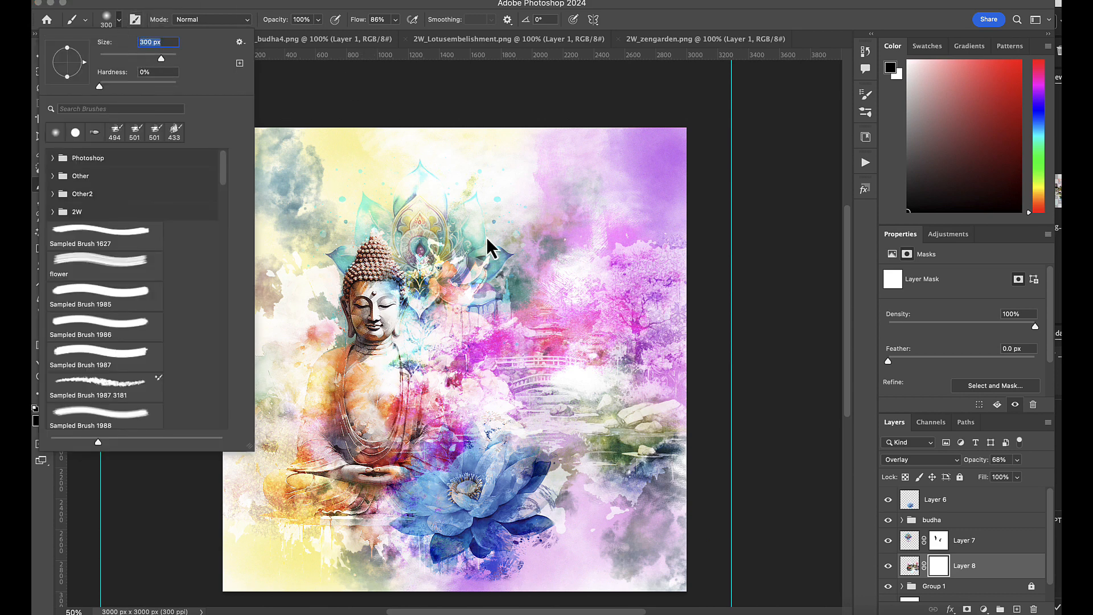
pyautogui.click(438, 360)
pyautogui.moveTo(438, 360)
pyautogui.mouseDown()
pyautogui.moveTo(421, 319)
pyautogui.moveTo(427, 349)
pyautogui.moveTo(451, 317)
pyautogui.mouseUp()
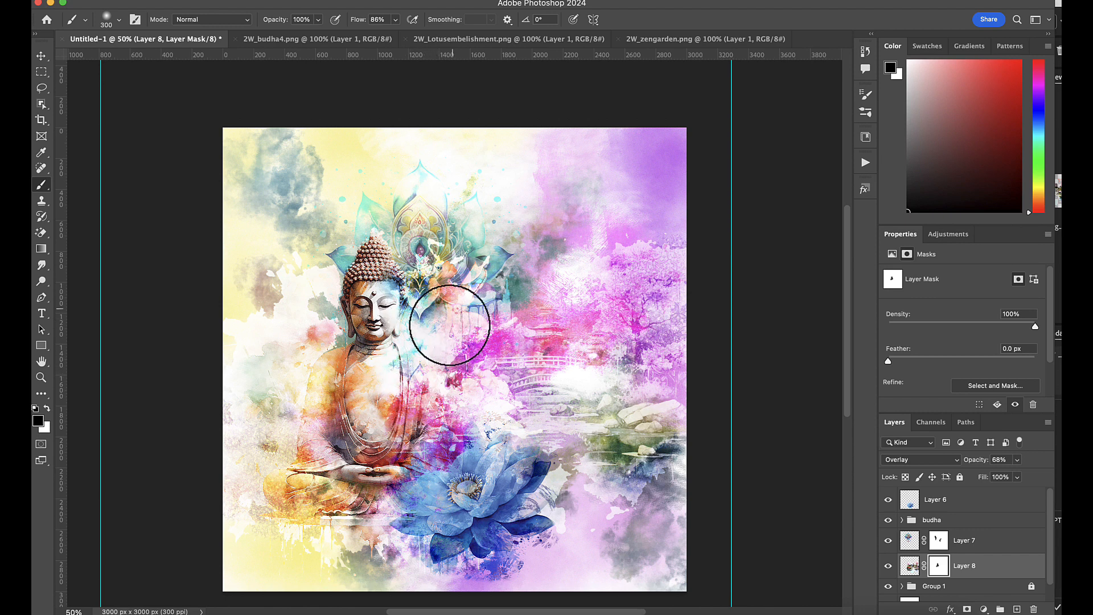
# Enlarge the brush to 428 px and mask out Layer 8's garden edges near the lotus embellishment and around the blue lotus
pyautogui.click(117, 20)
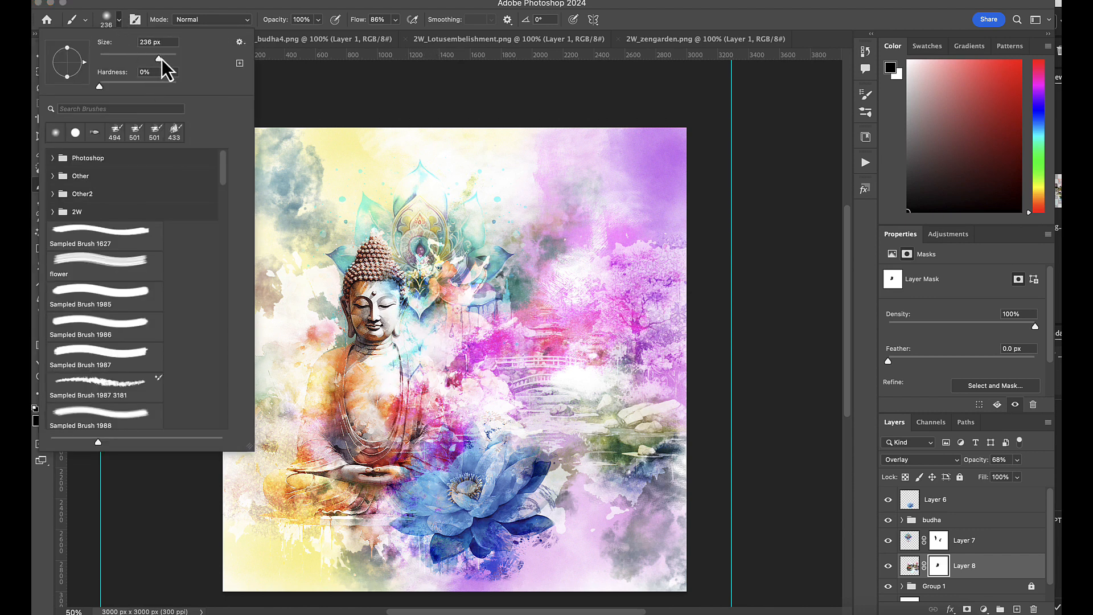
pyautogui.click(200, 5)
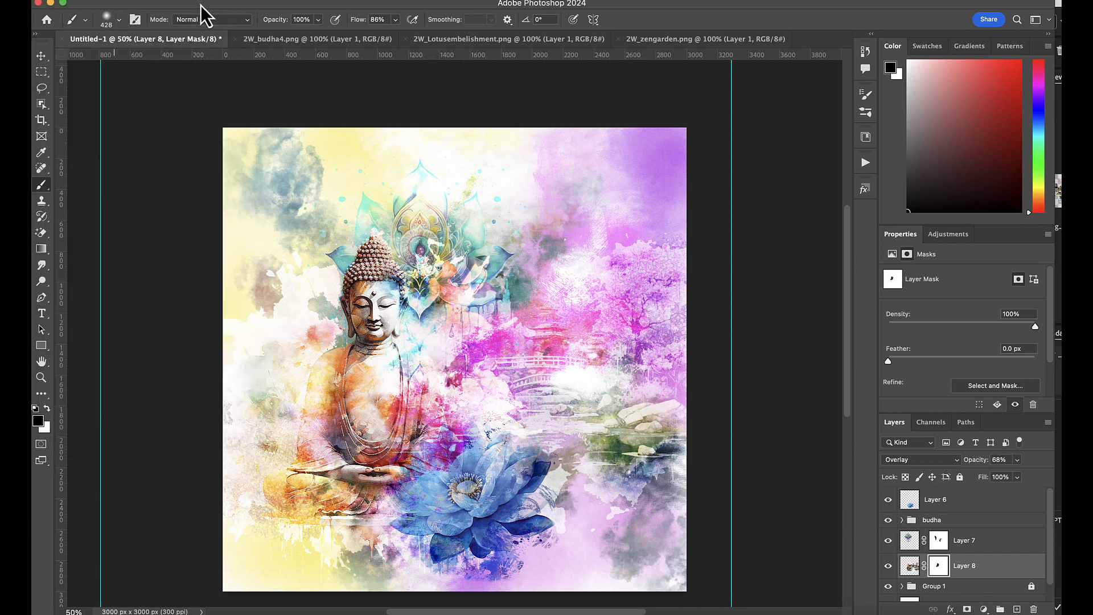
pyautogui.click(495, 266)
pyautogui.click(485, 276)
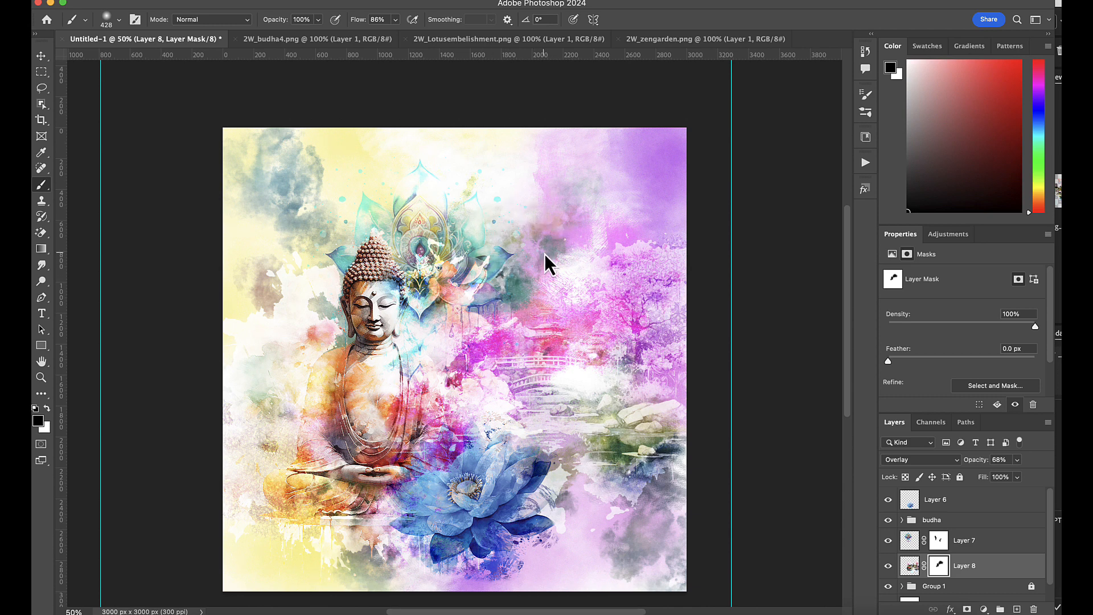
pyautogui.moveTo(529, 264)
pyautogui.mouseDown()
pyautogui.moveTo(502, 297)
pyautogui.moveTo(454, 318)
pyautogui.moveTo(429, 347)
pyautogui.moveTo(420, 393)
pyautogui.moveTo(638, 538)
pyautogui.mouseUp()
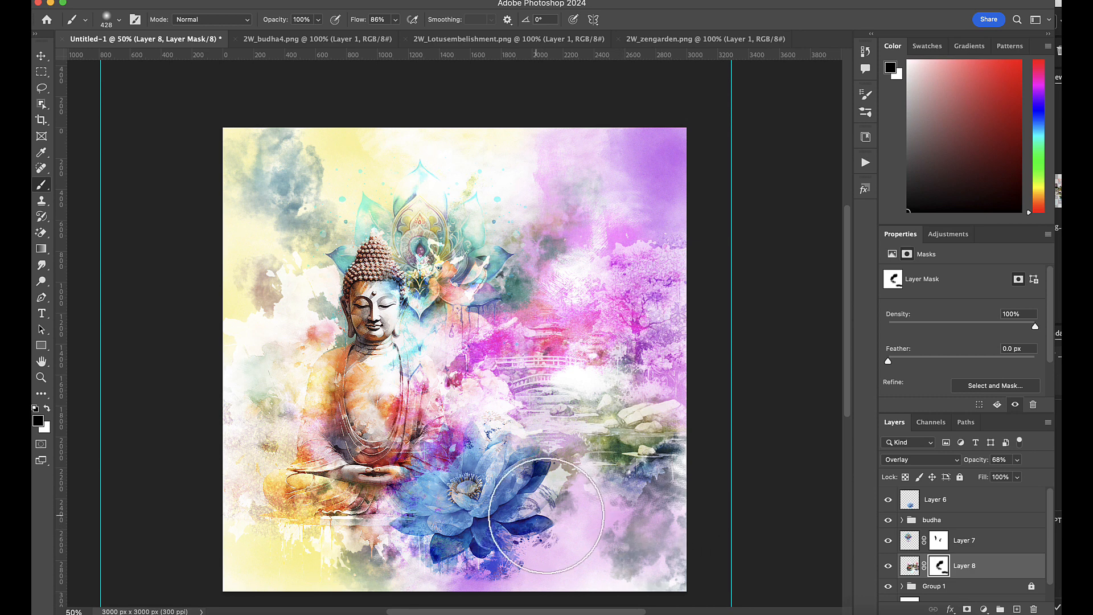
pyautogui.moveTo(544, 516); pyautogui.dragTo(723, 515)
pyautogui.moveTo(571, 283)
pyautogui.mouseDown()
pyautogui.moveTo(564, 301)
pyautogui.moveTo(597, 188)
pyautogui.moveTo(629, 262)
pyautogui.mouseUp()
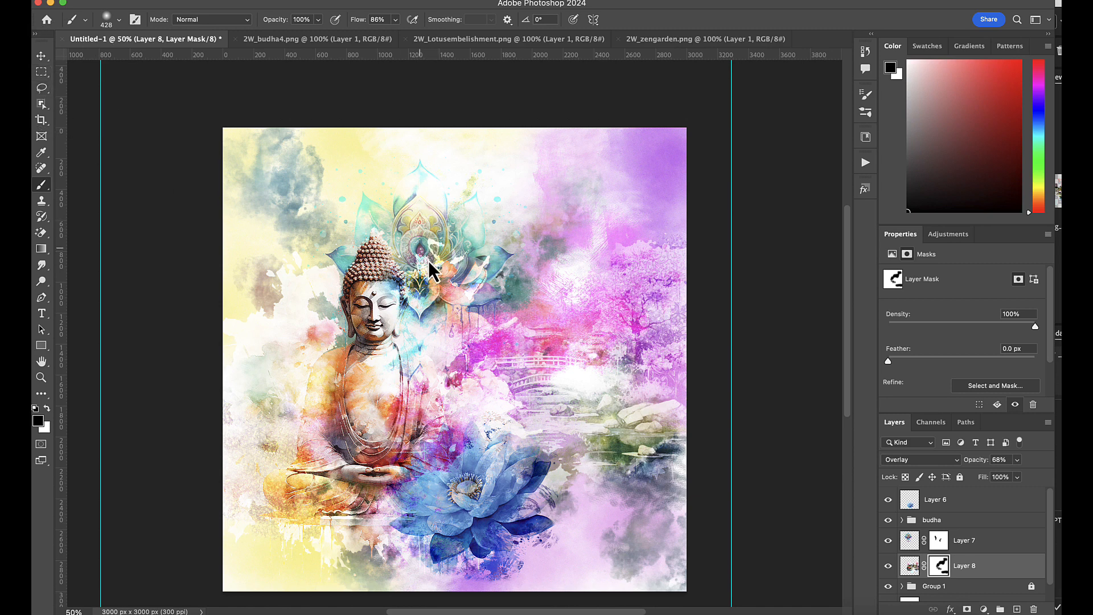
# Move Layer 7's lotus embellishment to the canvas's upper-right corner, partly beyond its edges, at about X 1855 px, Y -465 px
pyautogui.click(962, 546)
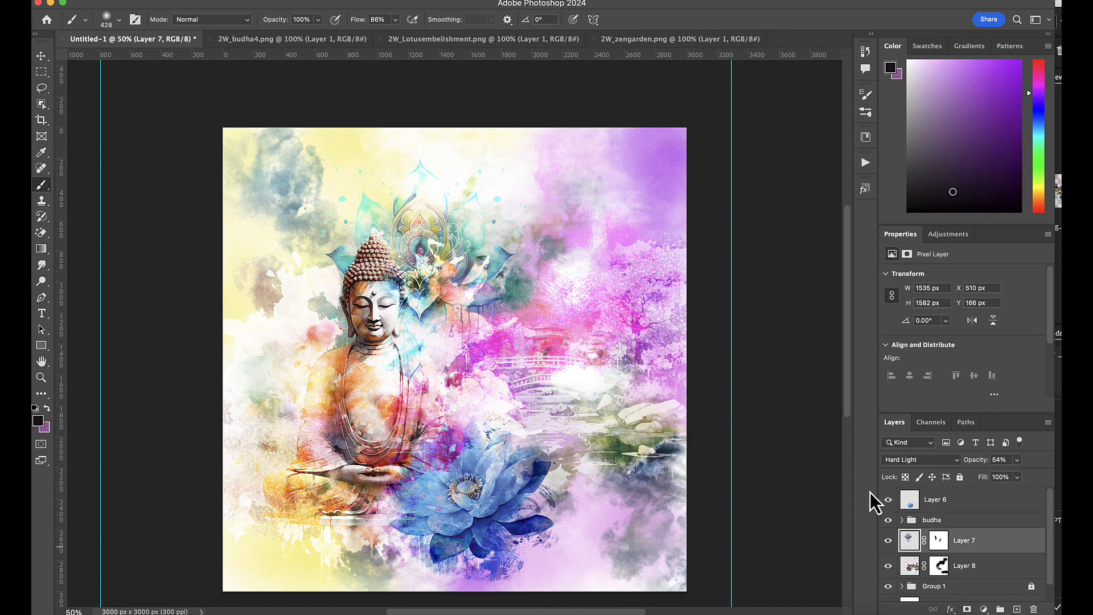
pyautogui.click(41, 56)
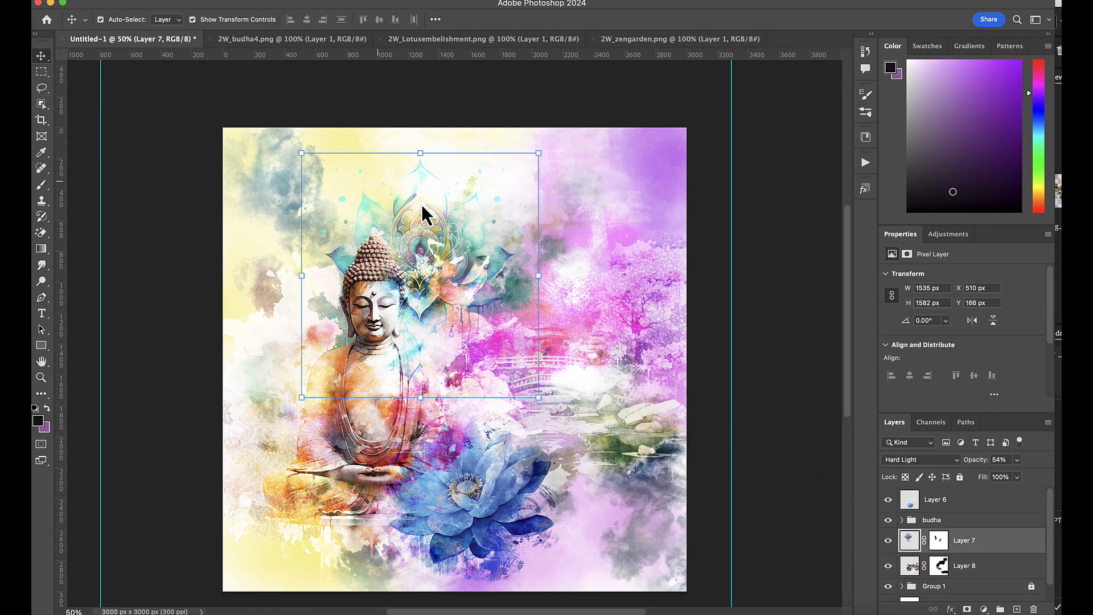
pyautogui.moveTo(423, 240); pyautogui.dragTo(637, 156)
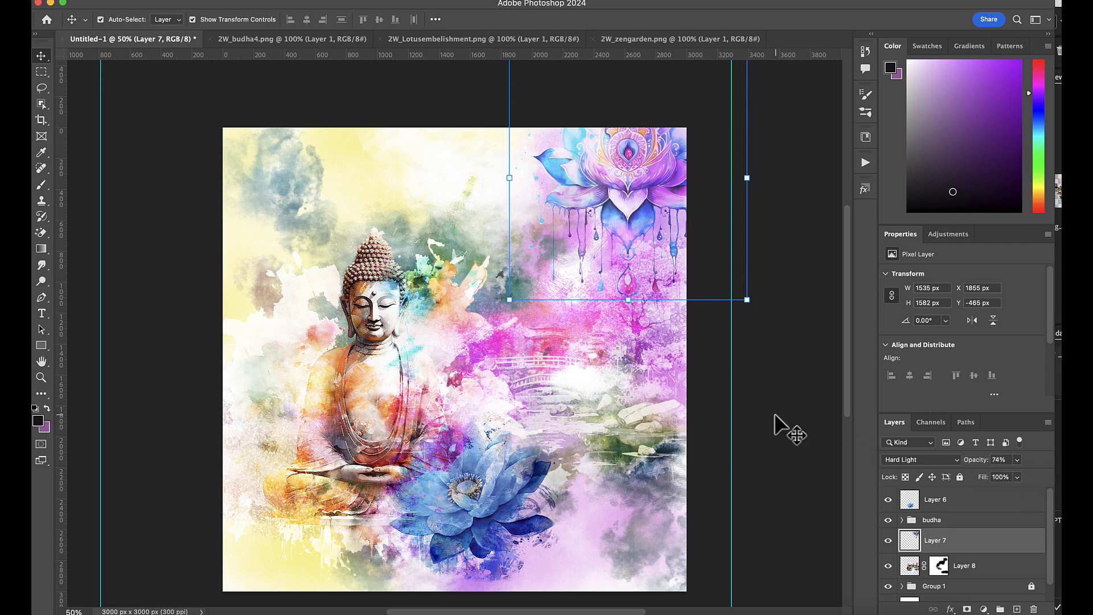
# Scale Layer 7's lotus embellishment to 85.48% and reposition it in the canvas's upper-right corner at about X 1978 px, Y -431 px
pyautogui.moveTo(747, 299); pyautogui.dragTo(712, 263)
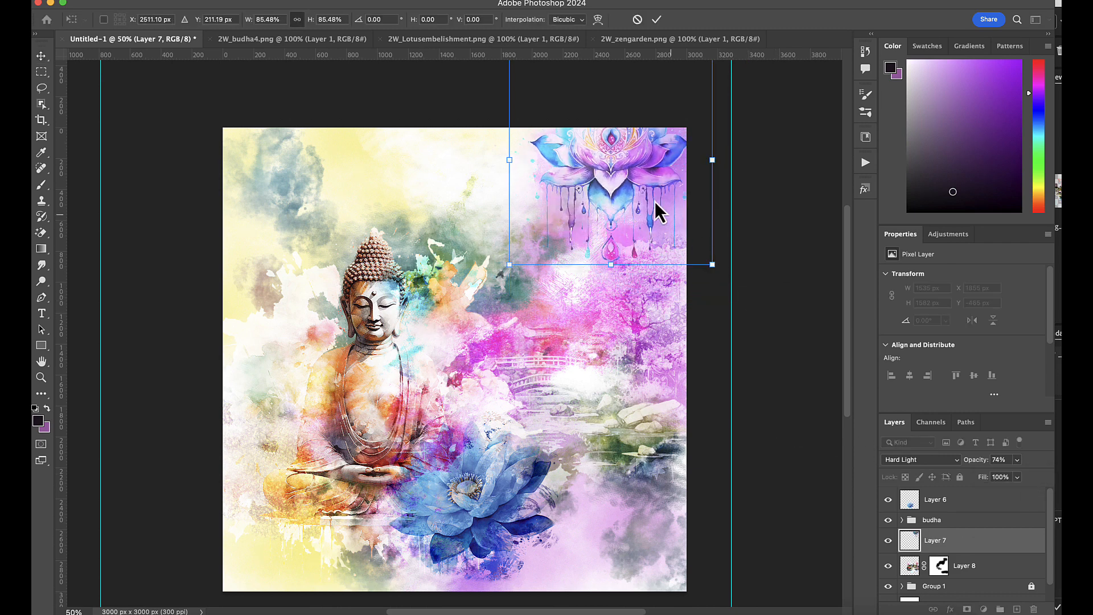
pyautogui.moveTo(657, 204); pyautogui.dragTo(682, 188)
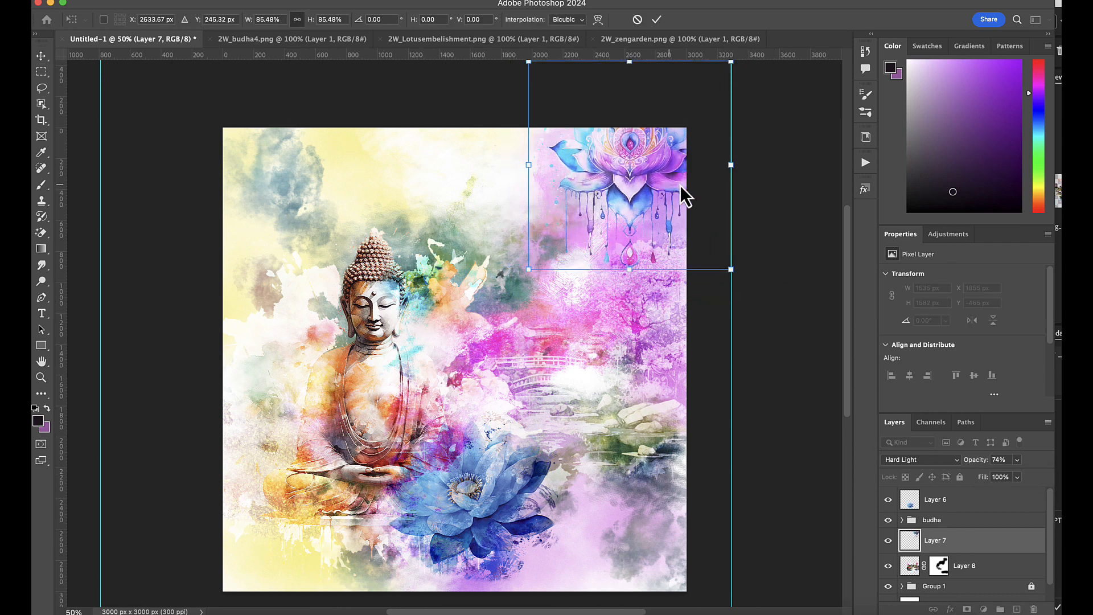
pyautogui.click(657, 20)
# Set Layer 7's blend mode to Color Burn, and place a duplicate of it above in Normal mode
pyautogui.click(922, 459)
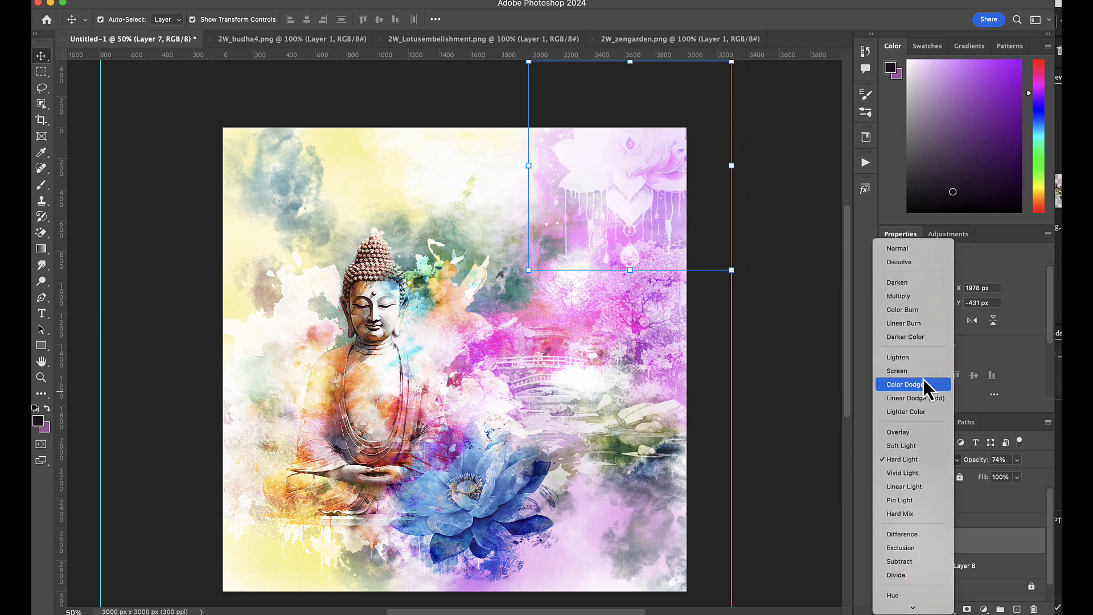
pyautogui.click(917, 312)
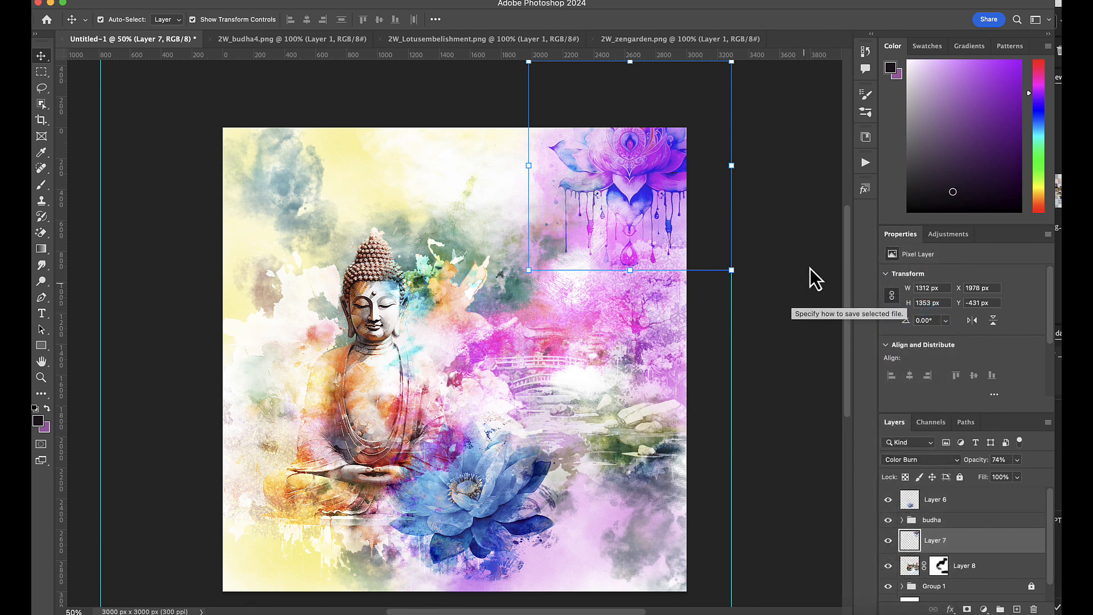
pyautogui.press('super+j')
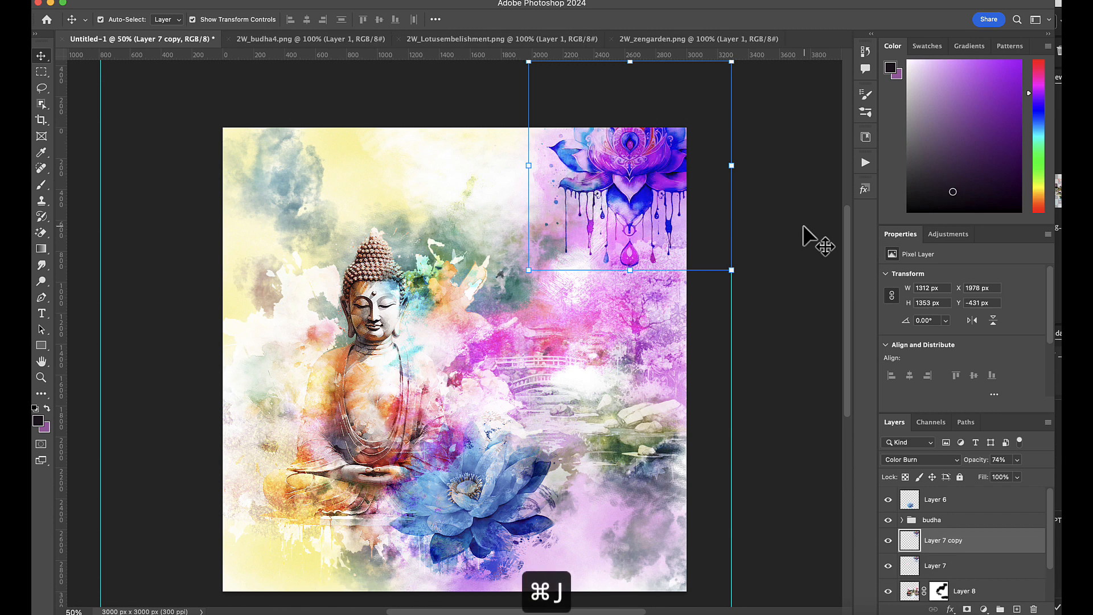
pyautogui.click(943, 460)
pyautogui.click(914, 402)
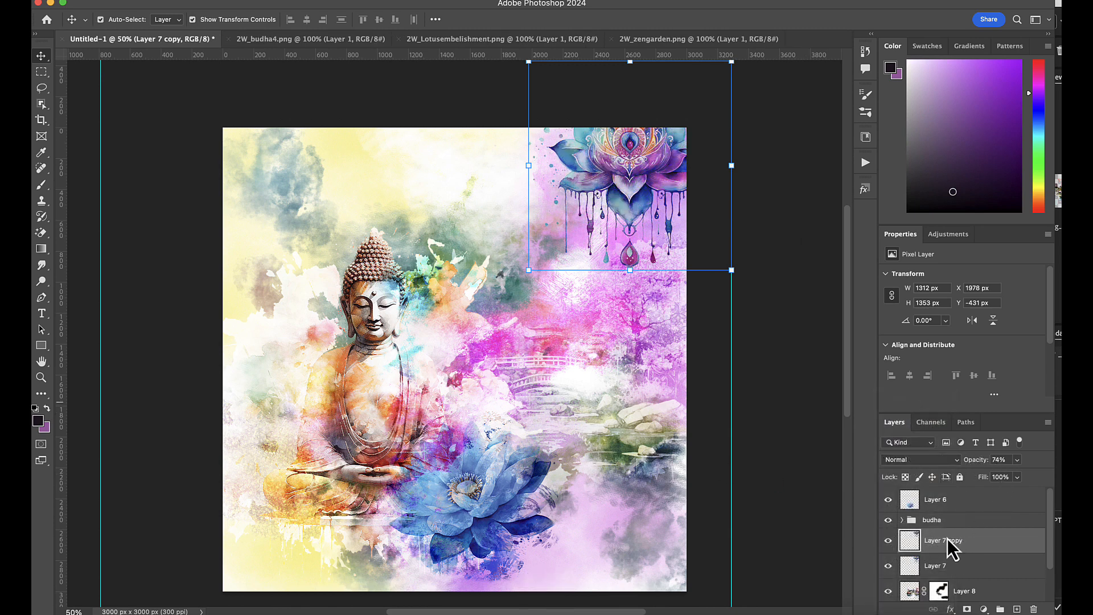
# Add a layer mask to Layer 7 copy and paint black on it over the lotus's petals and drips with the 428 px brush
pyautogui.click(967, 608)
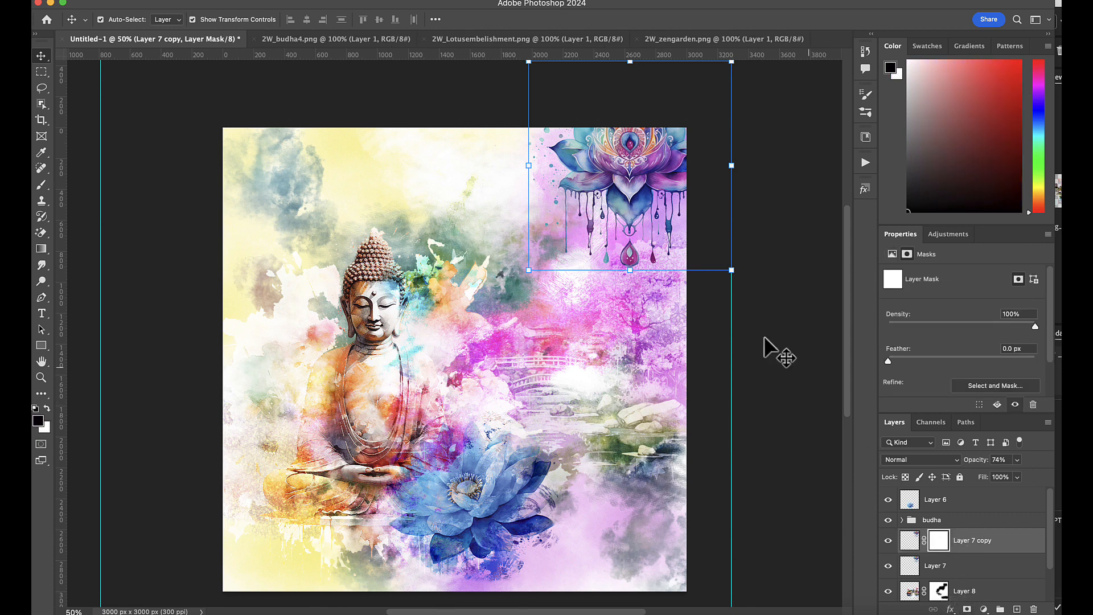
pyautogui.click(40, 185)
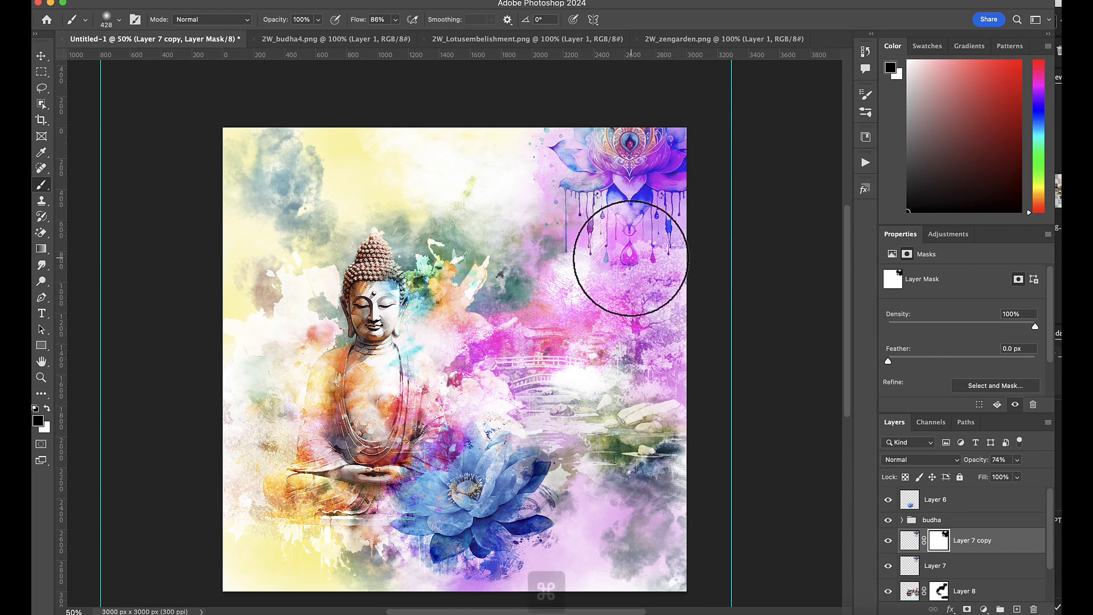
# Rename the original lotus embellishment layer, Layer 7, as color burn
pyautogui.press('super+equal')
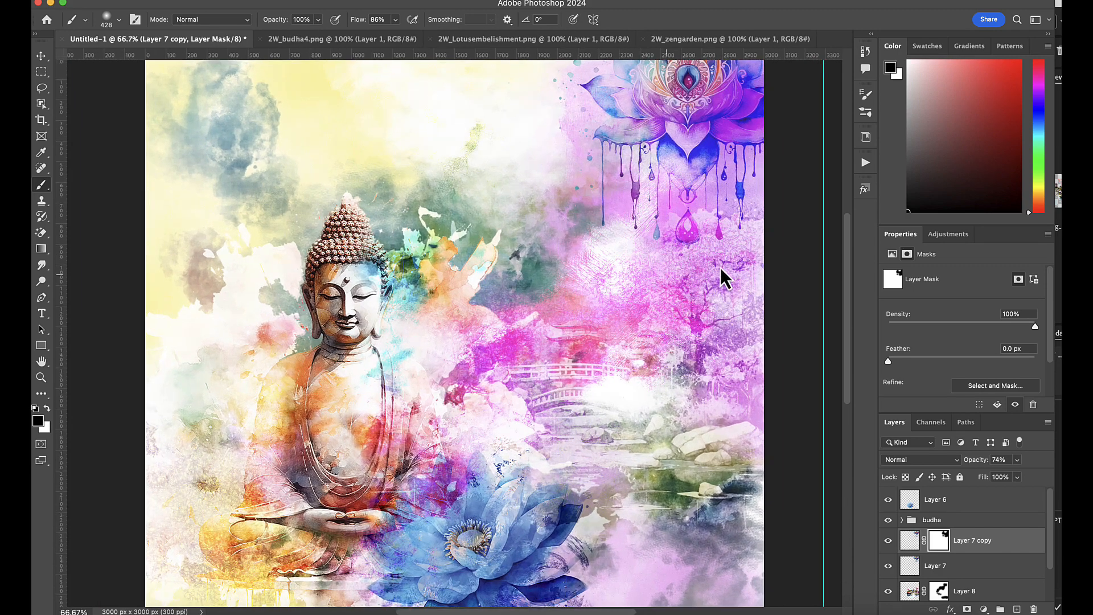
pyautogui.scroll(4, 847, 273)
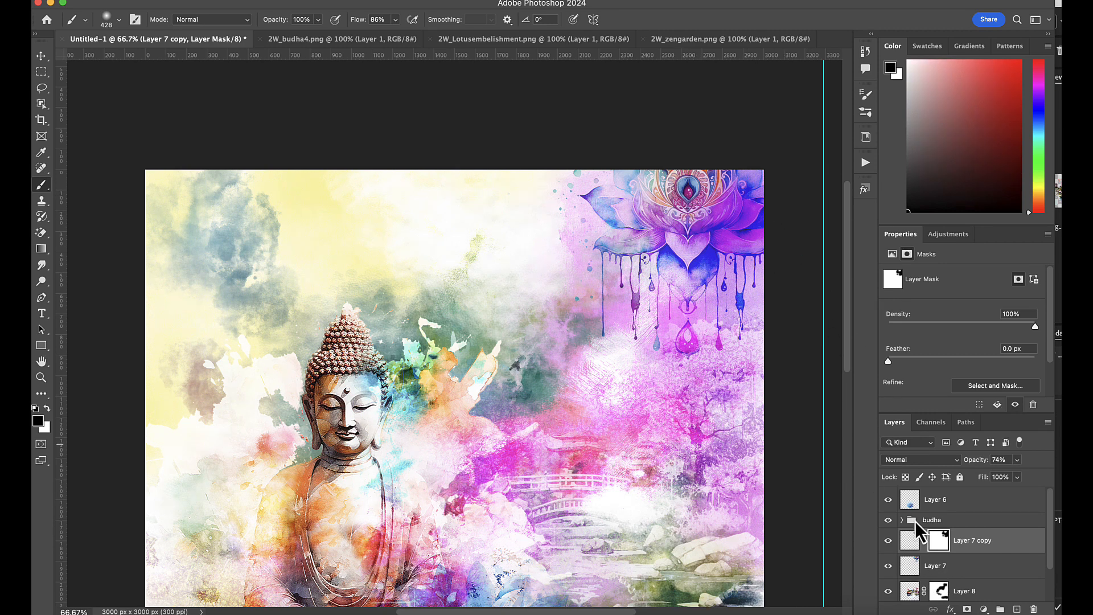
pyautogui.click(933, 570)
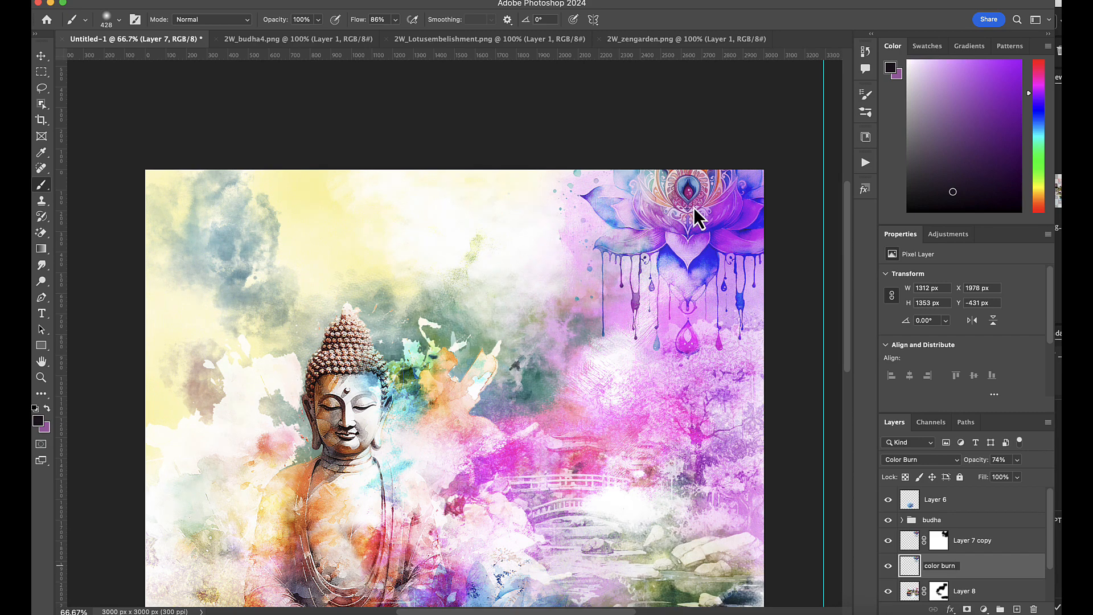
pyautogui.press('Return')
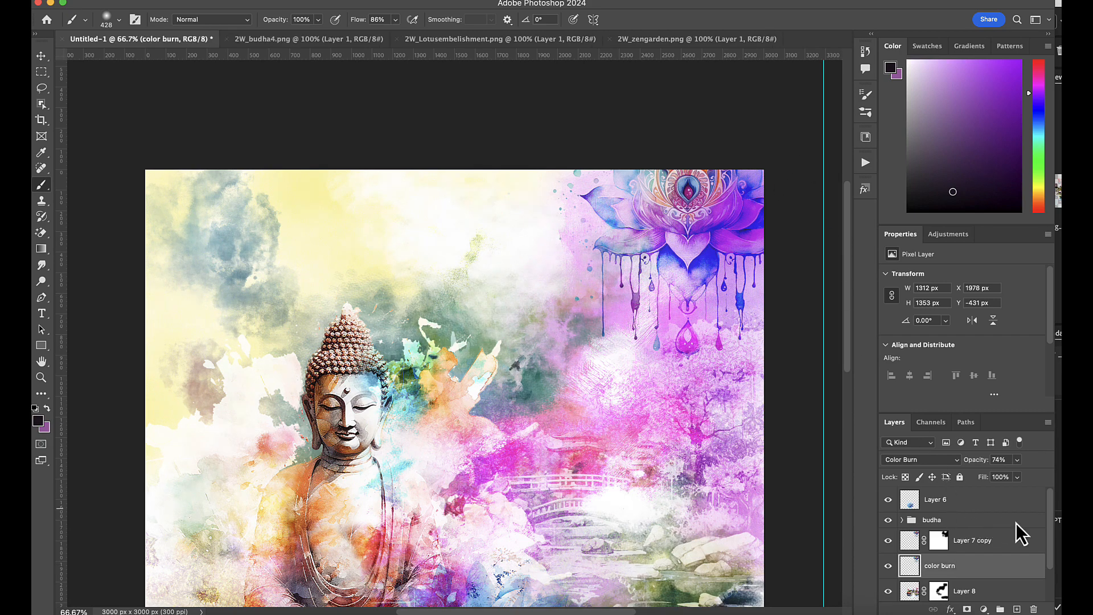
# Paint a rough black rule-of-thirds grid over the artwork on a new layer above Layer 6, using a hard round 111 px brush
pyautogui.press('super+minus')
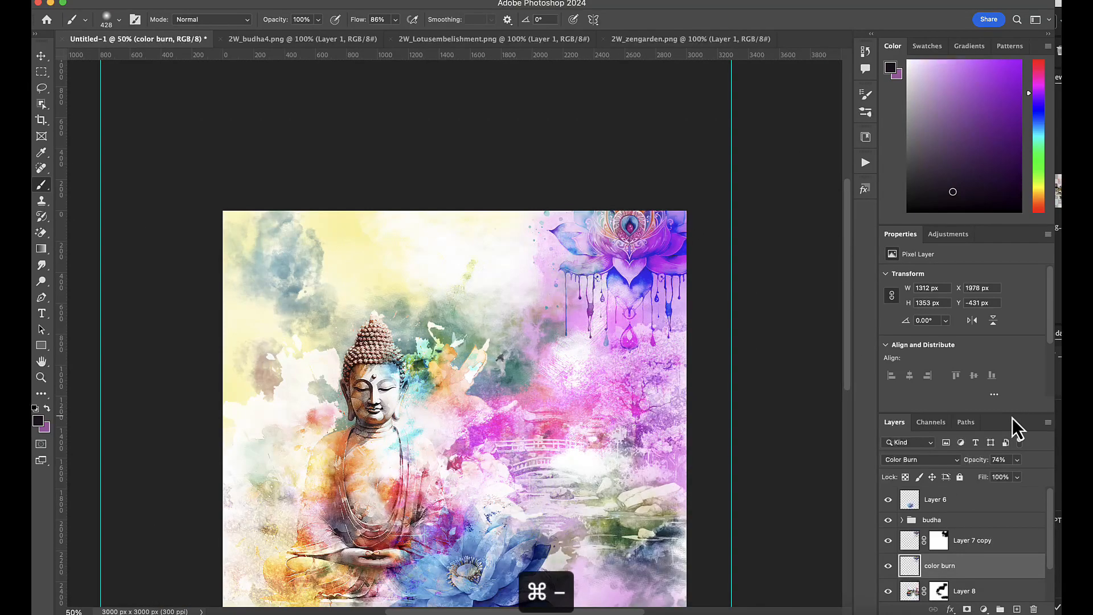
pyautogui.press('super+minus')
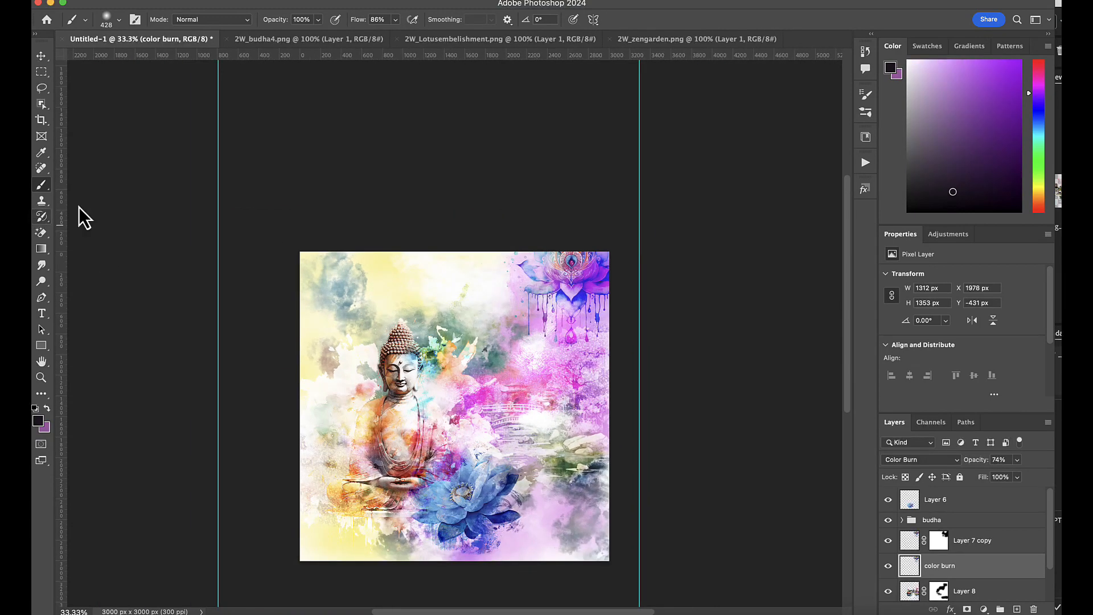
pyautogui.click(951, 502)
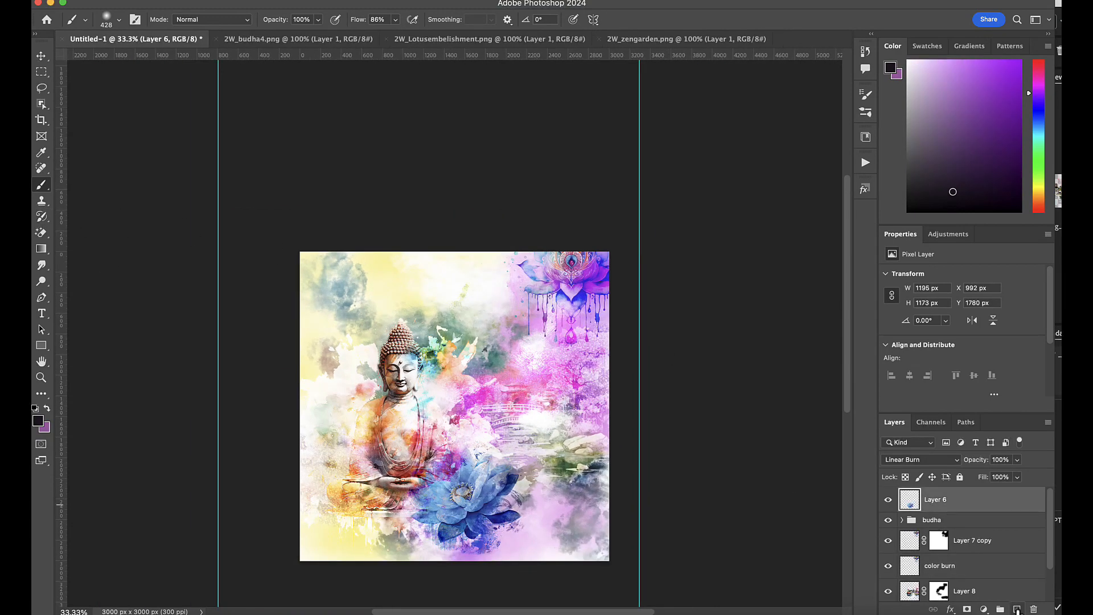
pyautogui.click(1017, 609)
pyautogui.click(118, 21)
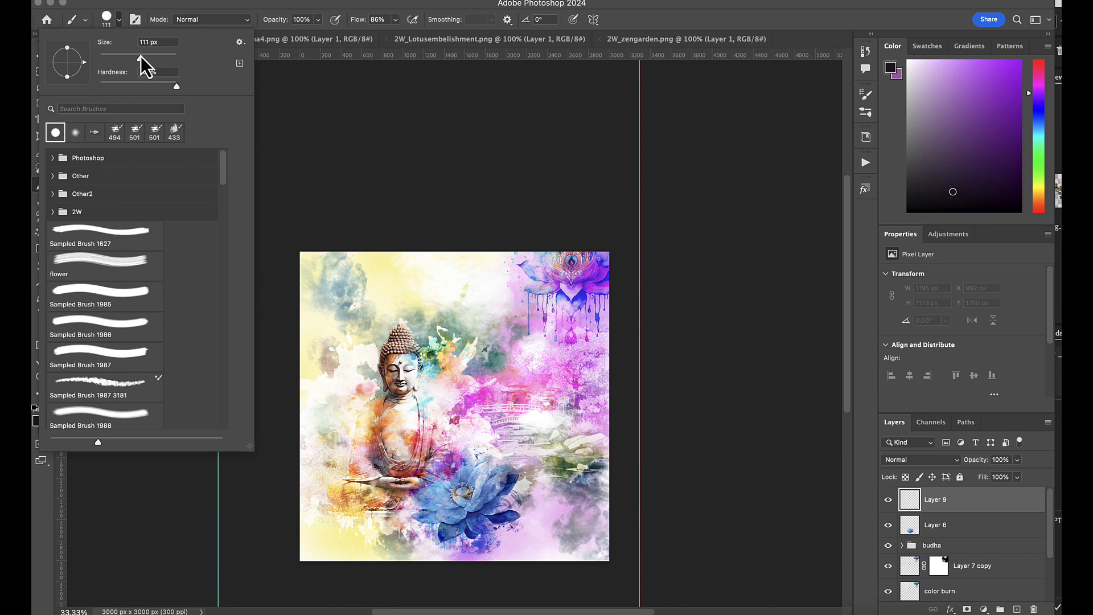
pyautogui.click(371, 305)
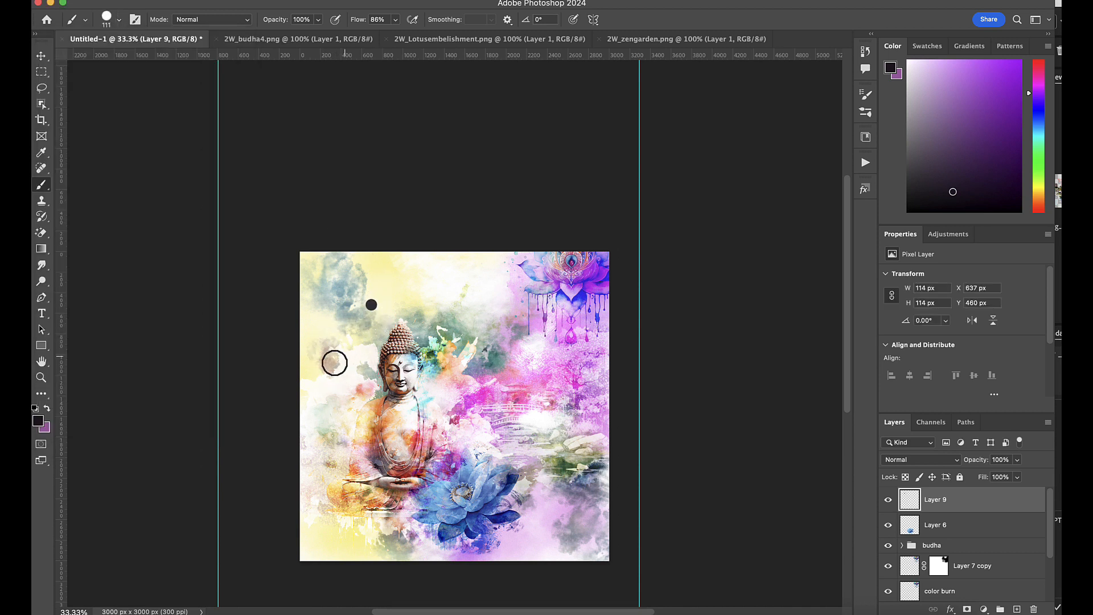
pyautogui.moveTo(314, 374); pyautogui.dragTo(626, 374)
pyautogui.moveTo(316, 462); pyautogui.dragTo(625, 460)
pyautogui.moveTo(378, 280); pyautogui.dragTo(408, 561)
pyautogui.moveTo(510, 261); pyautogui.dragTo(510, 561)
pyautogui.moveTo(519, 358)
pyautogui.mouseDown()
pyautogui.moveTo(506, 377)
pyautogui.moveTo(526, 370)
pyautogui.moveTo(562, 306)
pyautogui.mouseUp()
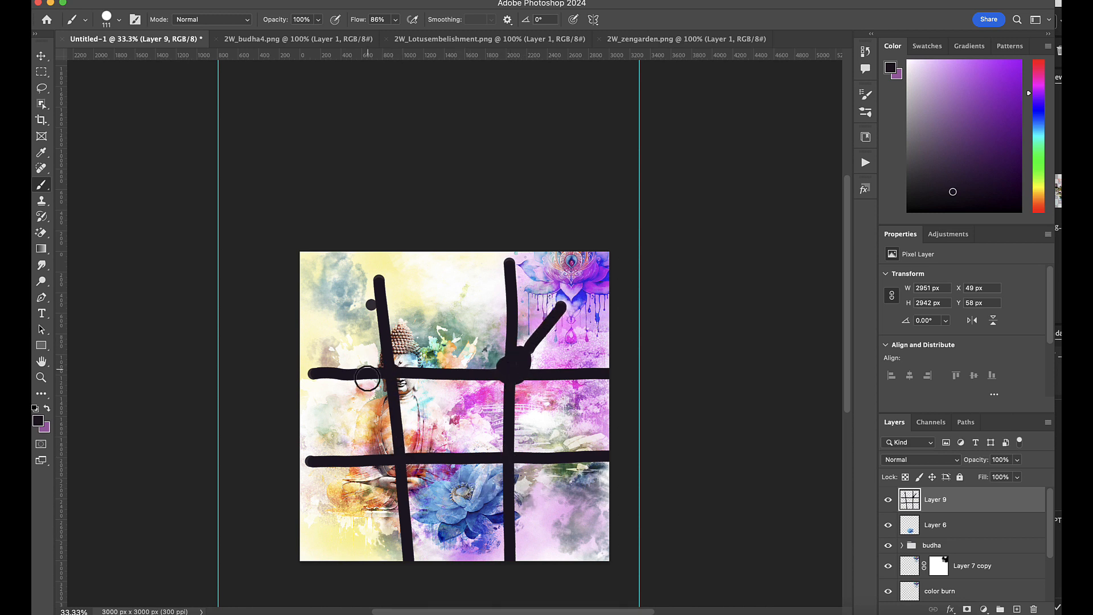
pyautogui.moveTo(288, 376); pyautogui.dragTo(618, 377)
pyautogui.moveTo(304, 458); pyautogui.dragTo(626, 449)
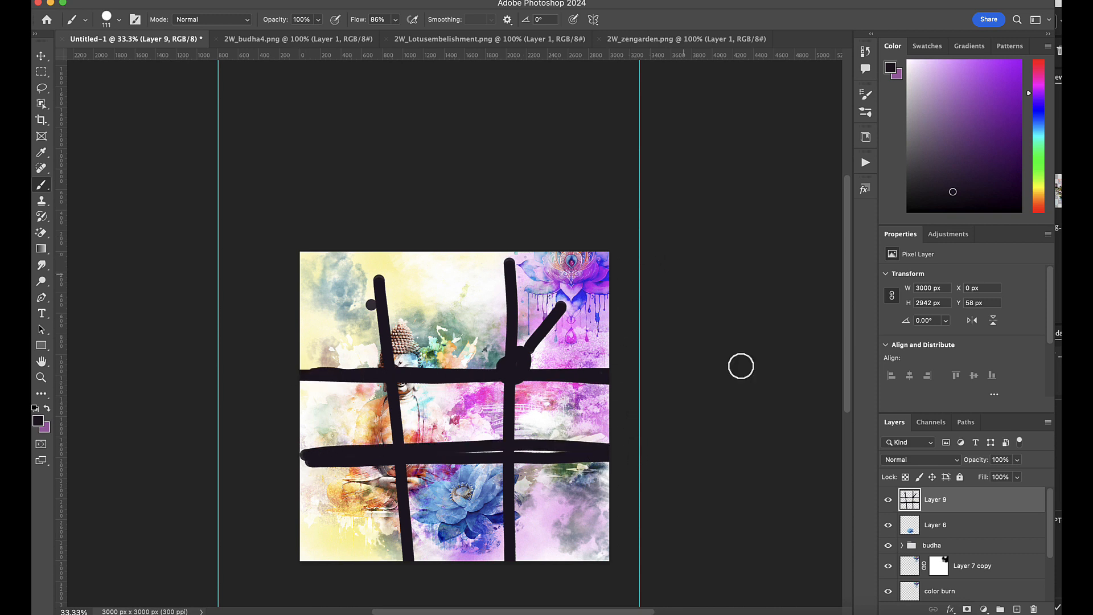
# Hide and delete the layer holding the painted rule-of-thirds grid
pyautogui.click(888, 499)
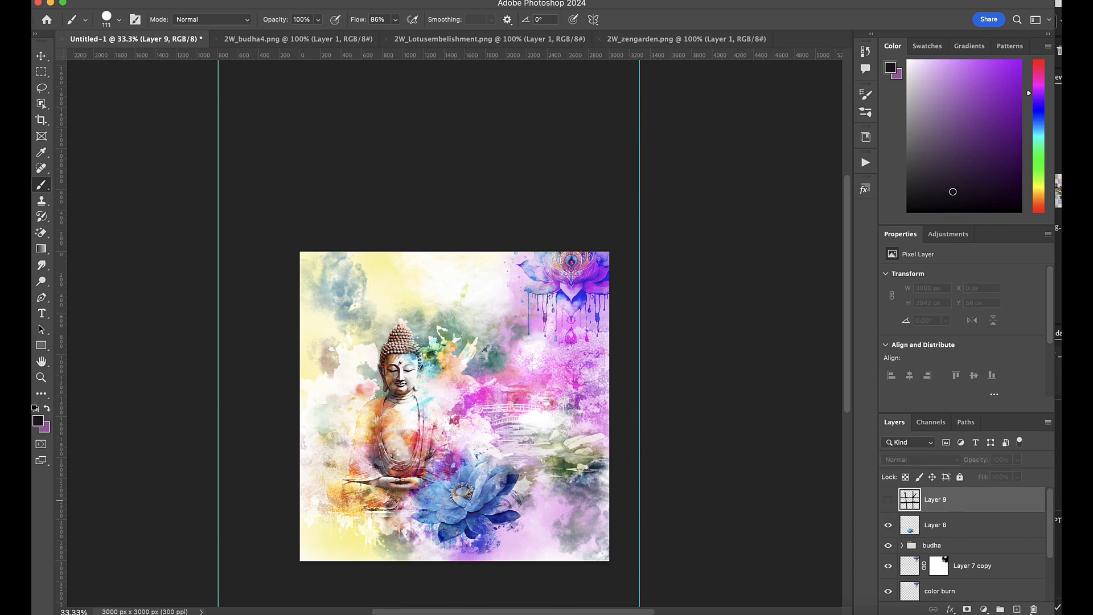
pyautogui.click(1032, 609)
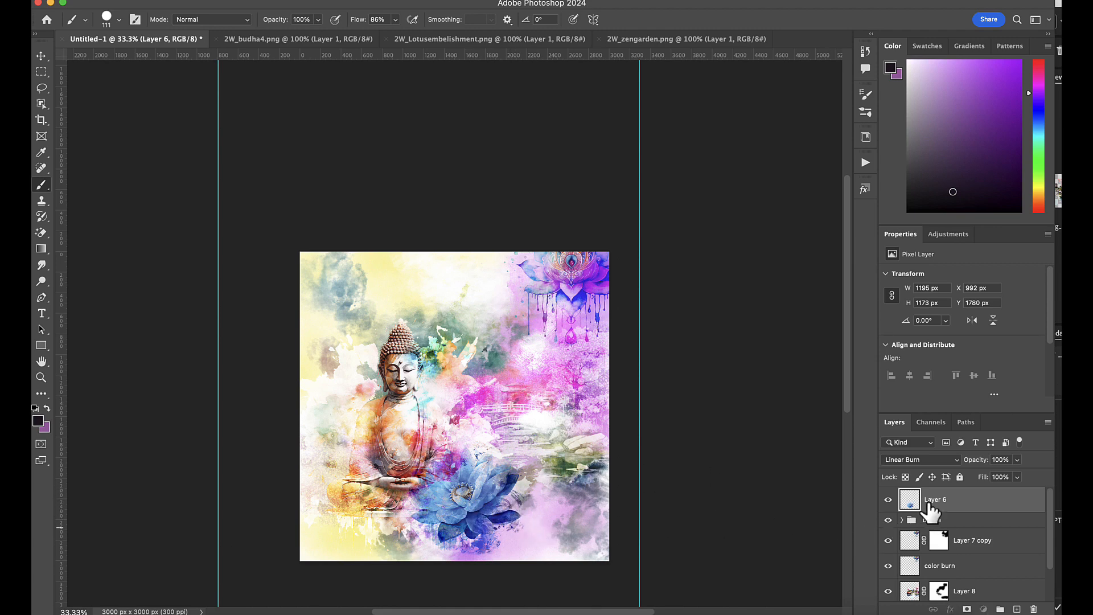
# Remove the two vertical guides on either side of the canvas
pyautogui.press('super+plus')
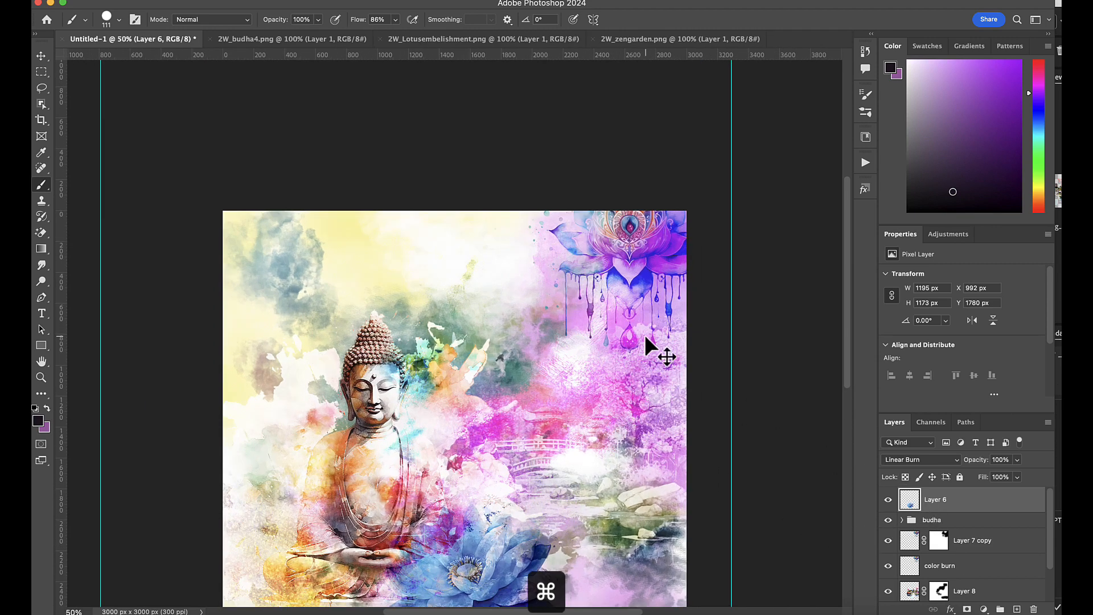
pyautogui.scroll(-3, 849, 260)
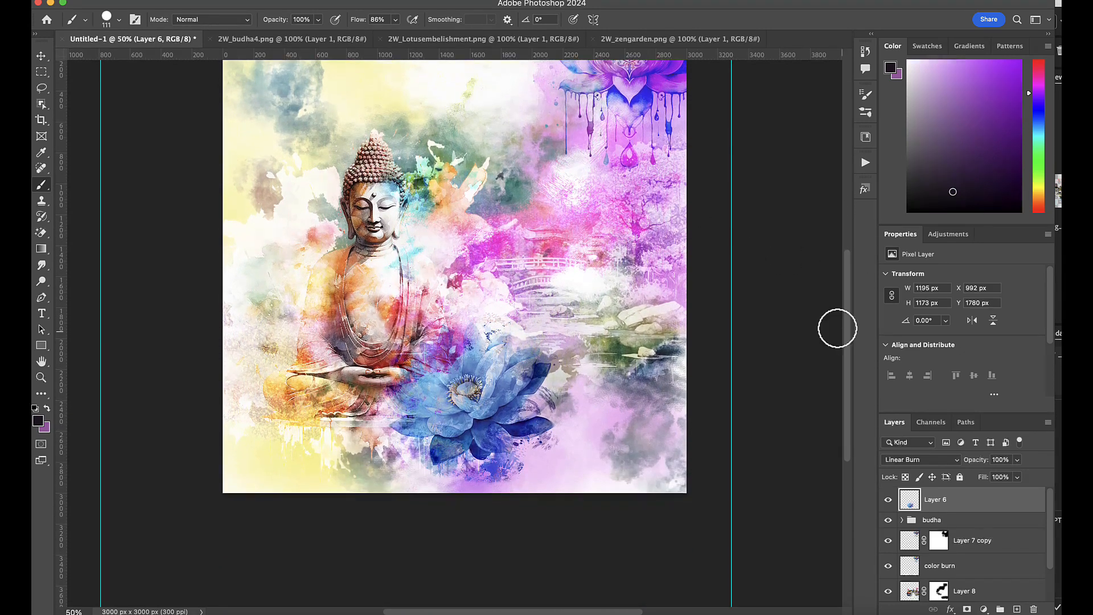
pyautogui.press('v')
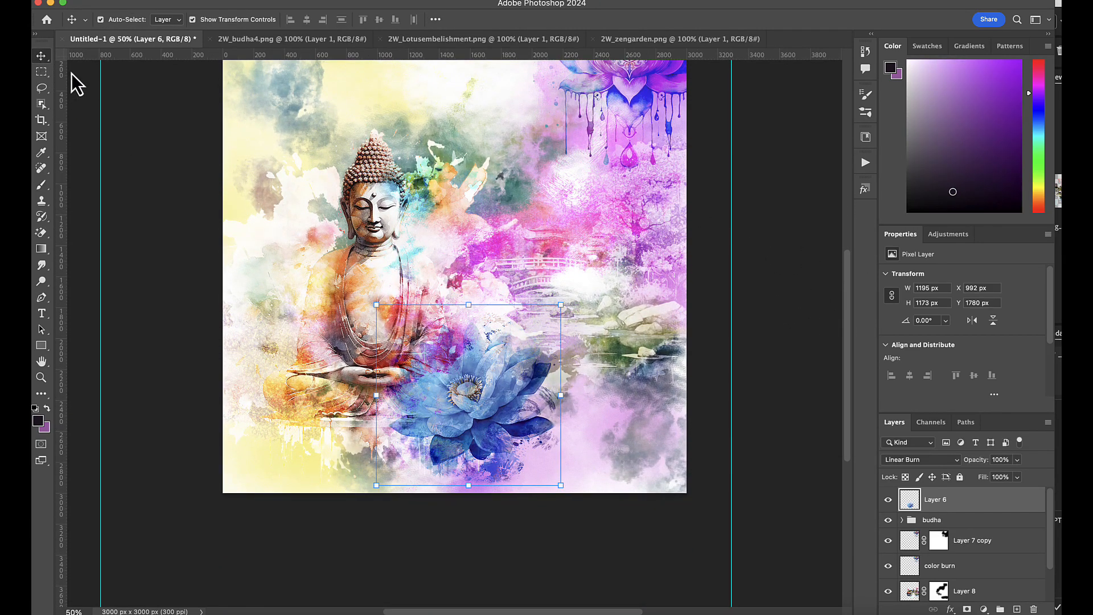
pyautogui.moveTo(100, 85); pyautogui.dragTo(57, 81)
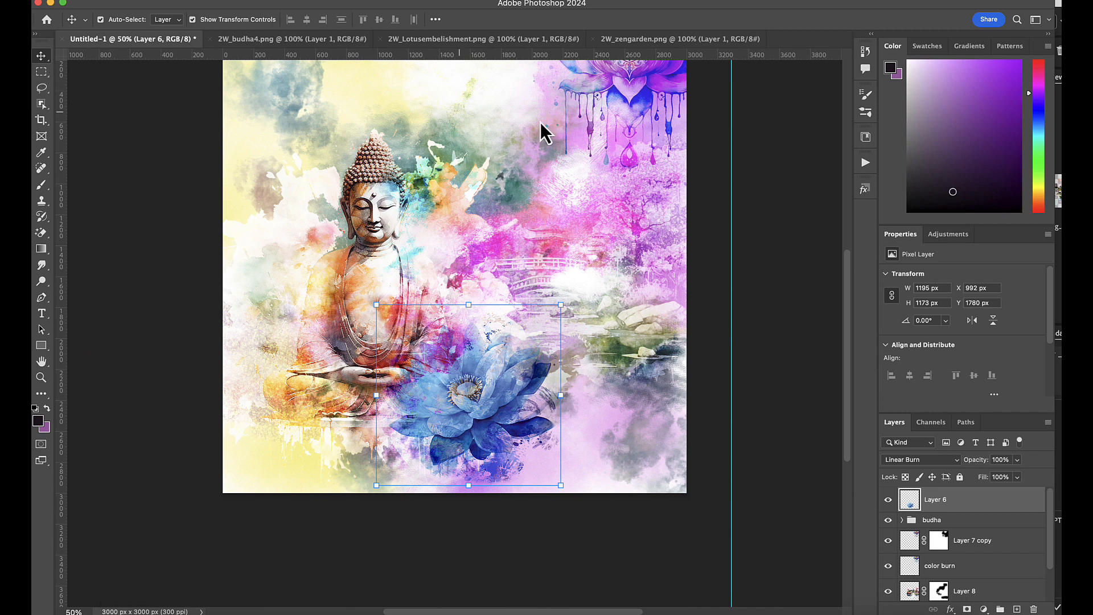
pyautogui.moveTo(732, 112); pyautogui.dragTo(848, 94)
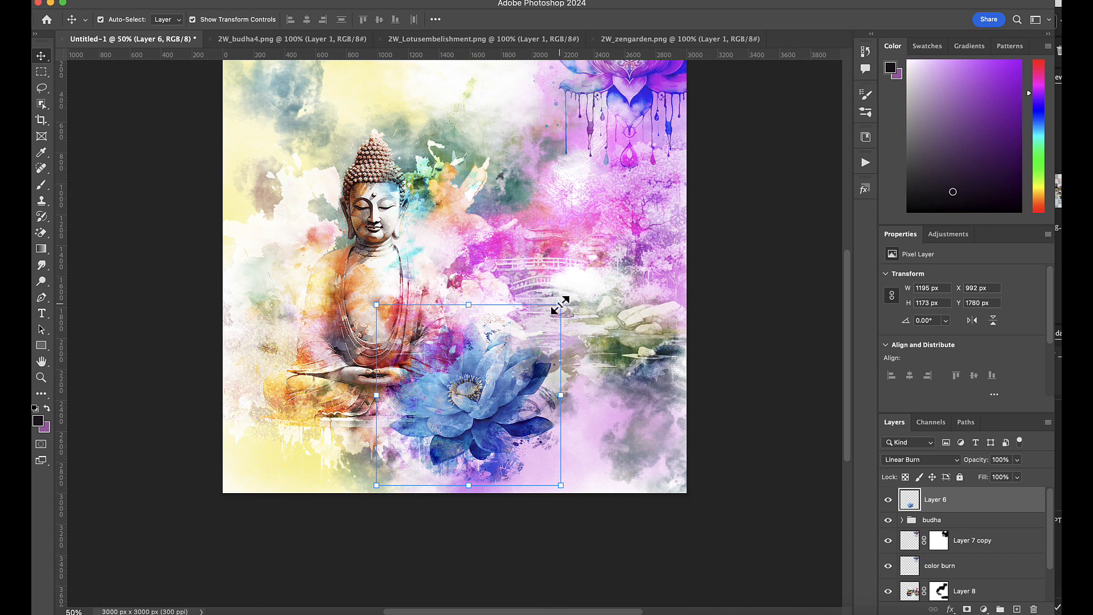
# Scale Layer 6's blue lotus down to about 804 × 789 px and place it beside the Buddha's knee at about X 1098 px, Y 1919 px
pyautogui.moveTo(561, 305); pyautogui.dragTo(503, 373)
pyautogui.moveTo(469, 428); pyautogui.dragTo(484, 389)
pyautogui.click(656, 19)
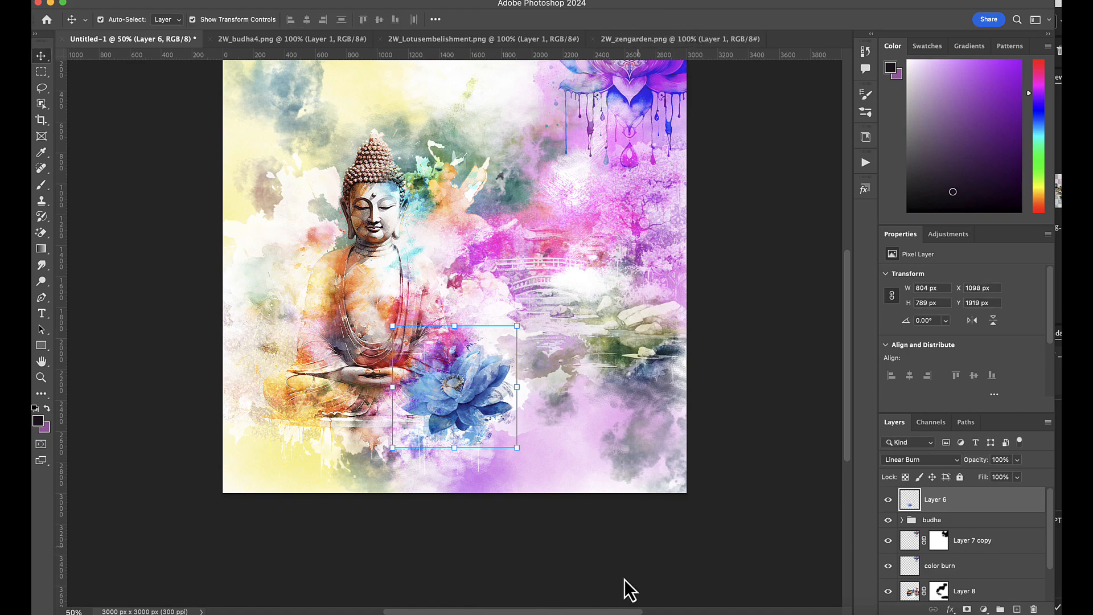
# Bring the lotus from 2W_Flower2.png in above Layer 6, scale it to 53.97% and move it below the Buddha's hands
pyautogui.click(451, 612)
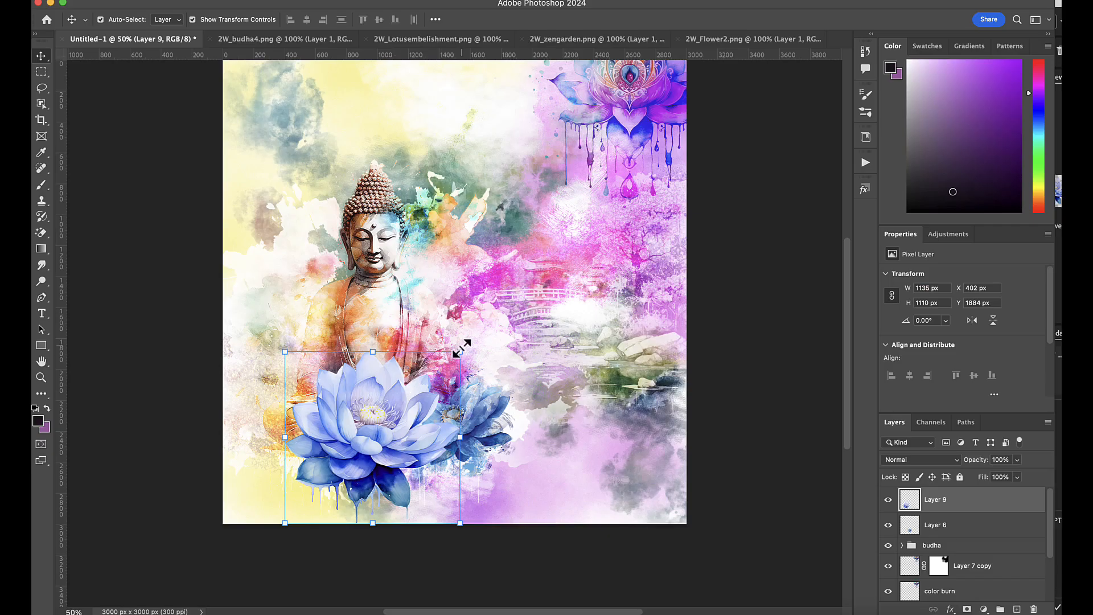
pyautogui.moveTo(462, 348); pyautogui.dragTo(380, 430)
pyautogui.moveTo(353, 500); pyautogui.dragTo(419, 488)
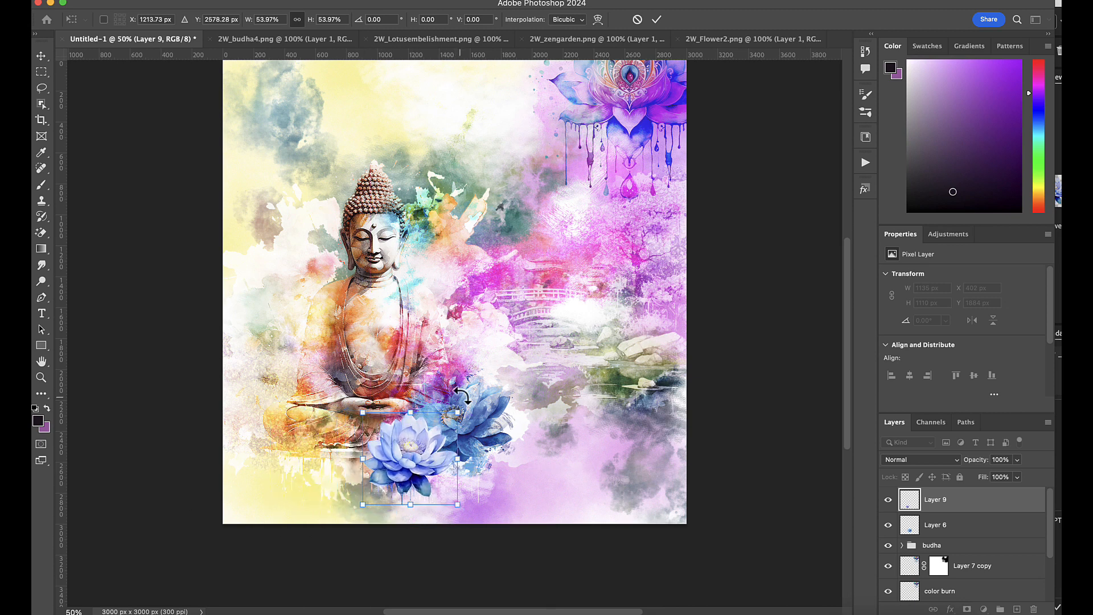
# Rotate the new lotus to -51.90° and place it against the lower side of the blue lotus, at about X 1003 px, Y 2328 px
pyautogui.moveTo(463, 408); pyautogui.dragTo(417, 378)
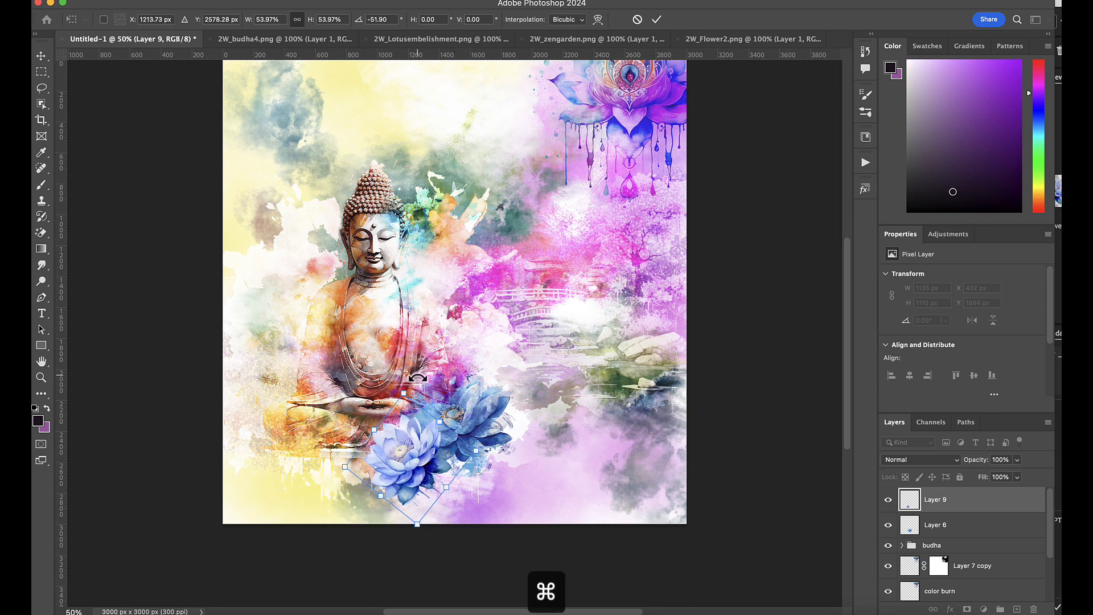
pyautogui.press('super+plus')
pyautogui.moveTo(392, 495); pyautogui.dragTo(406, 505)
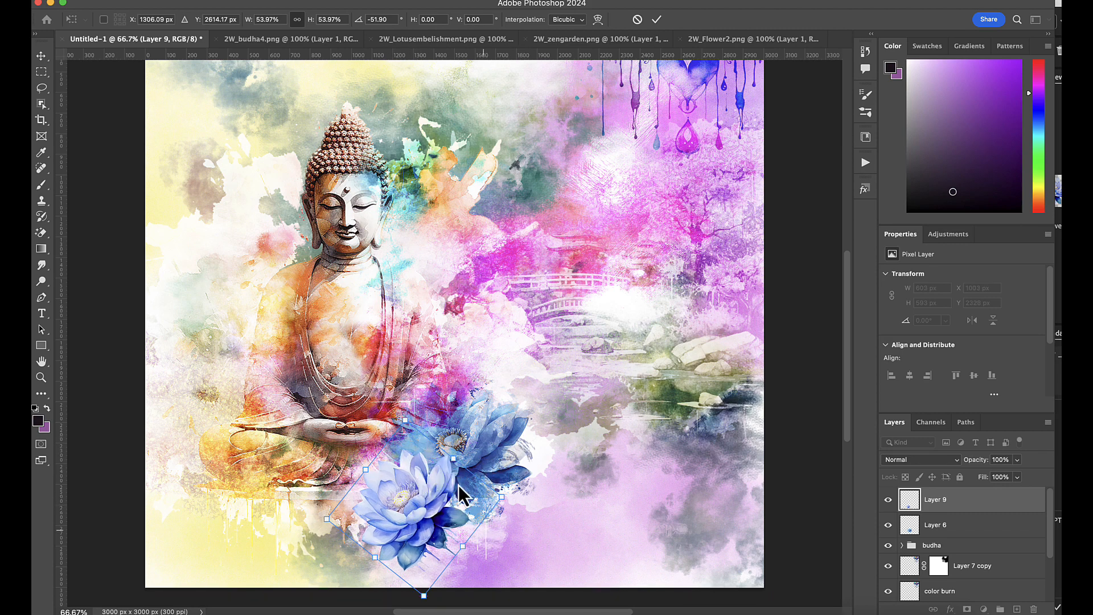
pyautogui.click(204, 1)
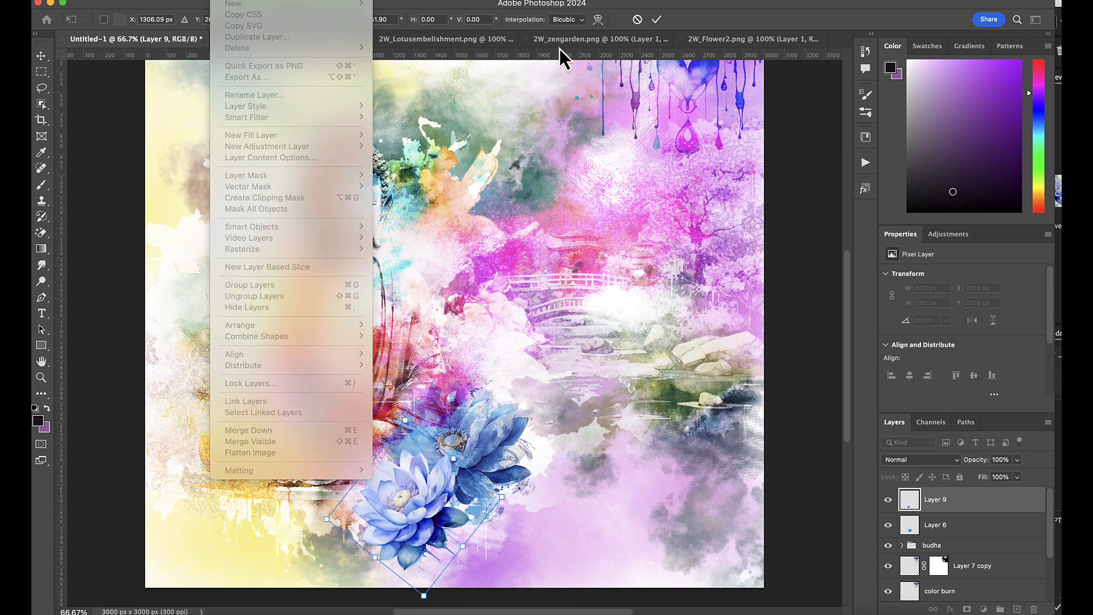
pyautogui.click(657, 19)
pyautogui.click(657, 20)
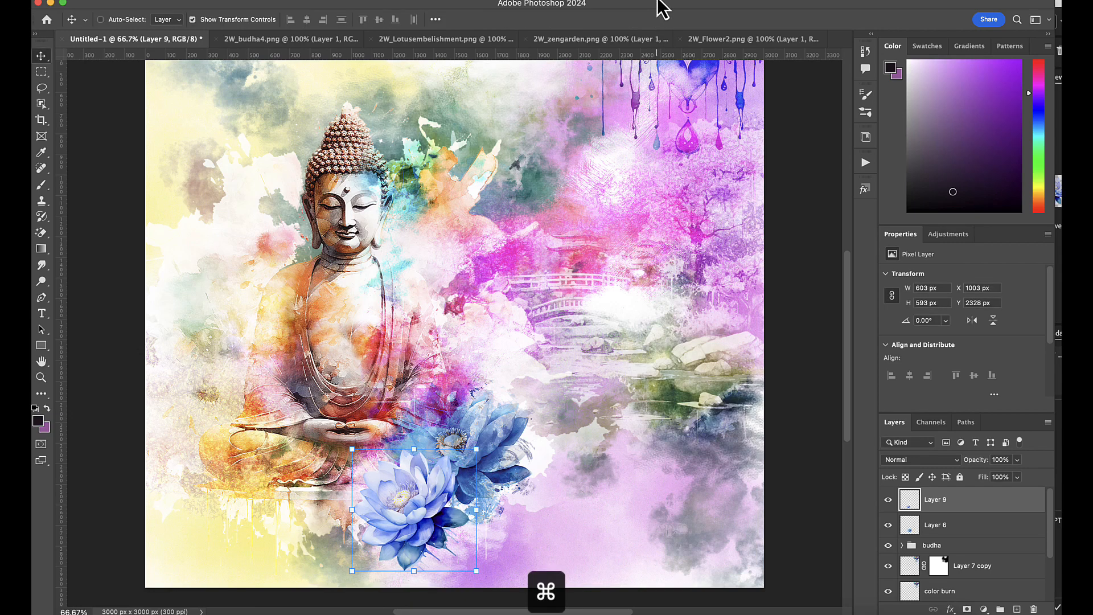
# Apply a Hue/Saturation adjustment to the lotus on Layer 9 with Hue +27, Saturation +23 and Lightness +3
pyautogui.press('super+plus')
pyautogui.scroll(-7, 841, 307)
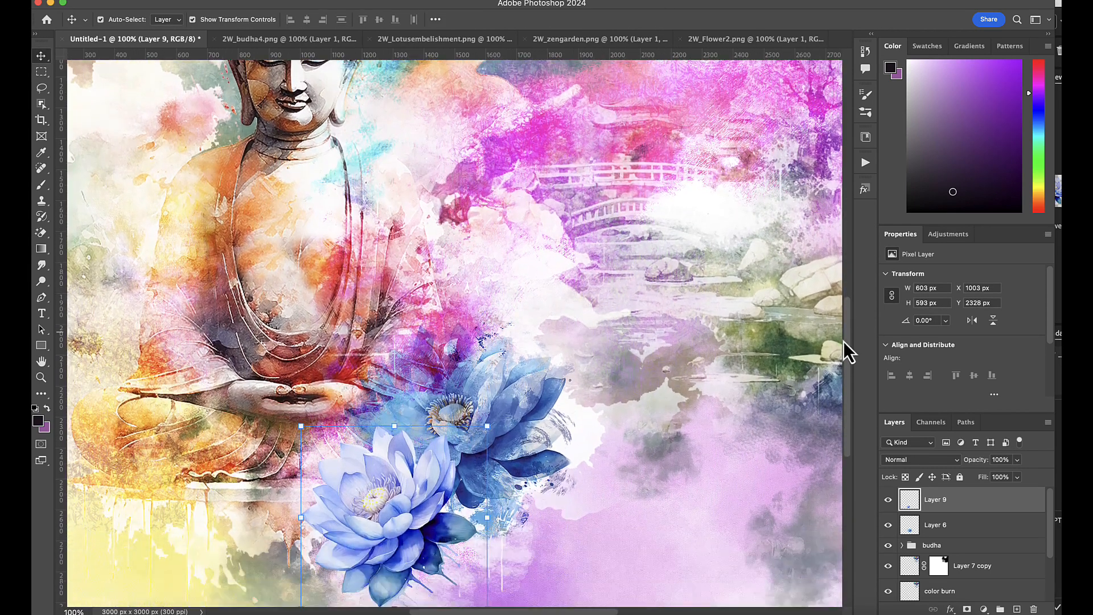
pyautogui.click(208, 1)
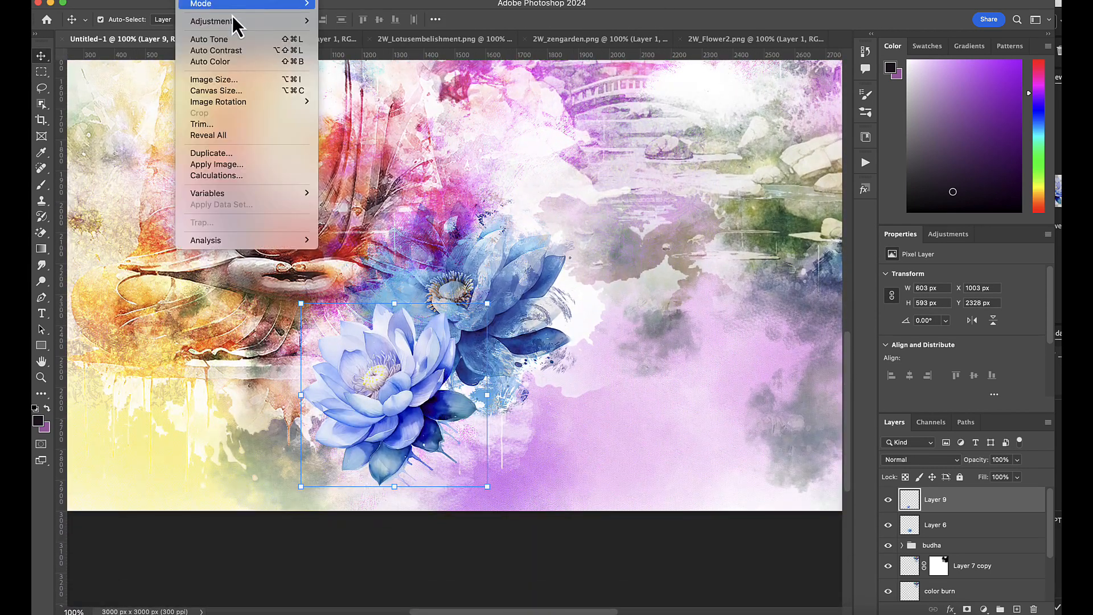
pyautogui.moveTo(282, 22)
pyautogui.click(375, 83)
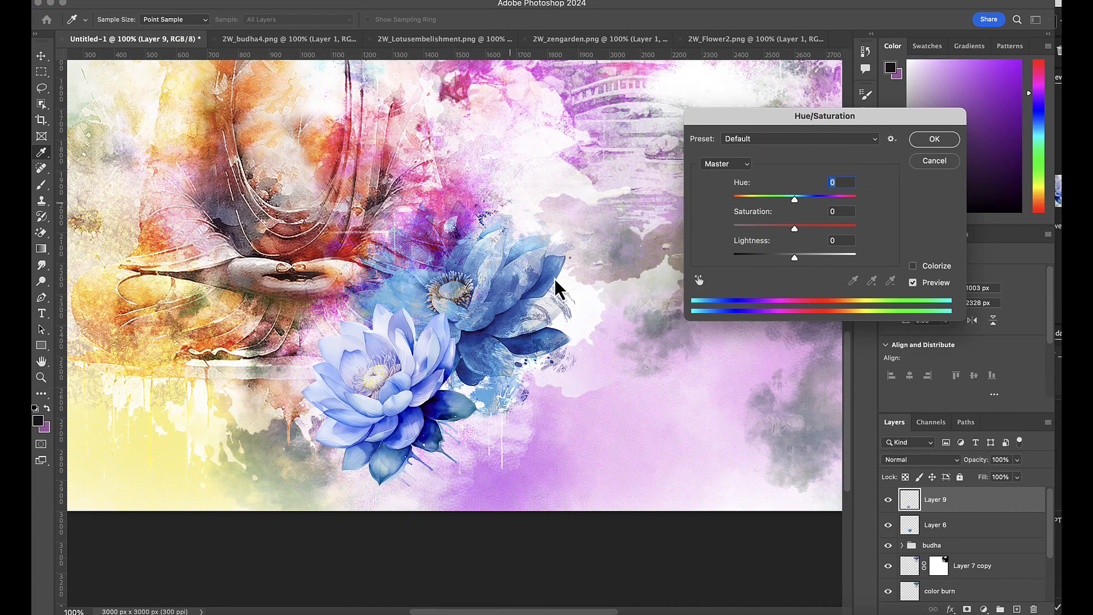
pyautogui.moveTo(796, 200); pyautogui.dragTo(795, 259)
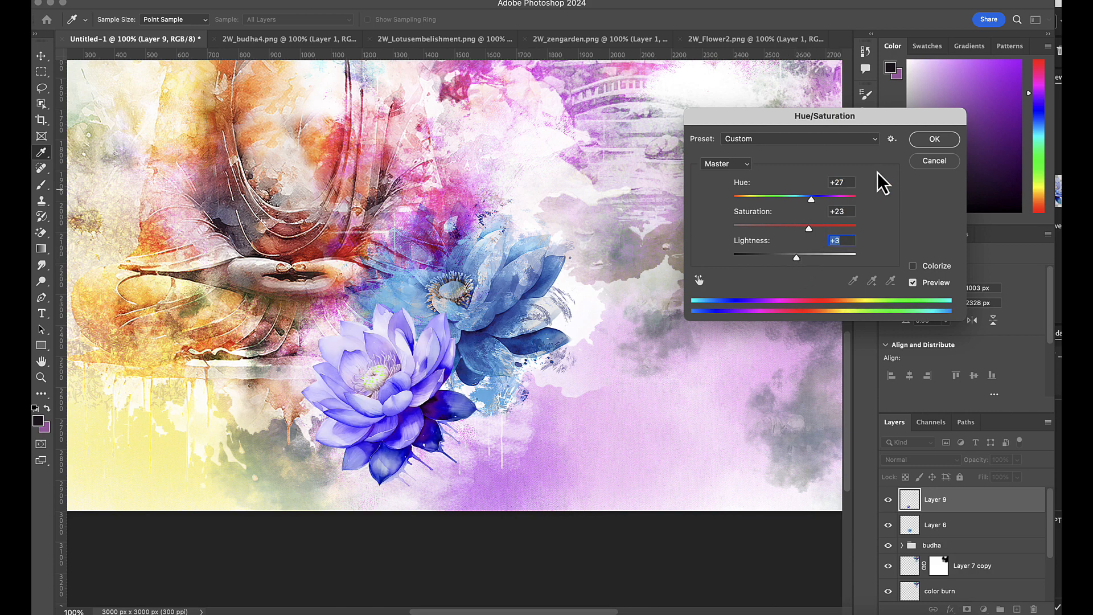
pyautogui.click(915, 145)
# Shrink the Layer 9 lotus to about 528 × 538 px at about X 1016 px, Y 2317 px, and set its blend mode to Hard Light
pyautogui.hotkey('ctrl', 't')
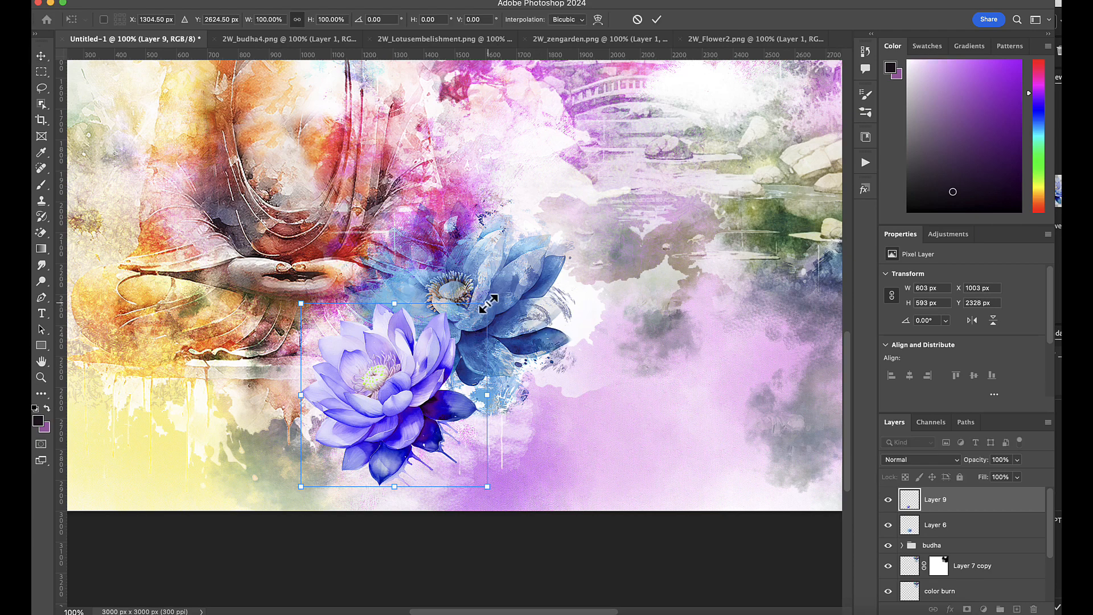
pyautogui.moveTo(486, 304)
pyautogui.mouseDown()
pyautogui.moveTo(470, 327)
pyautogui.moveTo(491, 324)
pyautogui.mouseUp()
pyautogui.moveTo(413, 402); pyautogui.dragTo(416, 380)
pyautogui.click(656, 20)
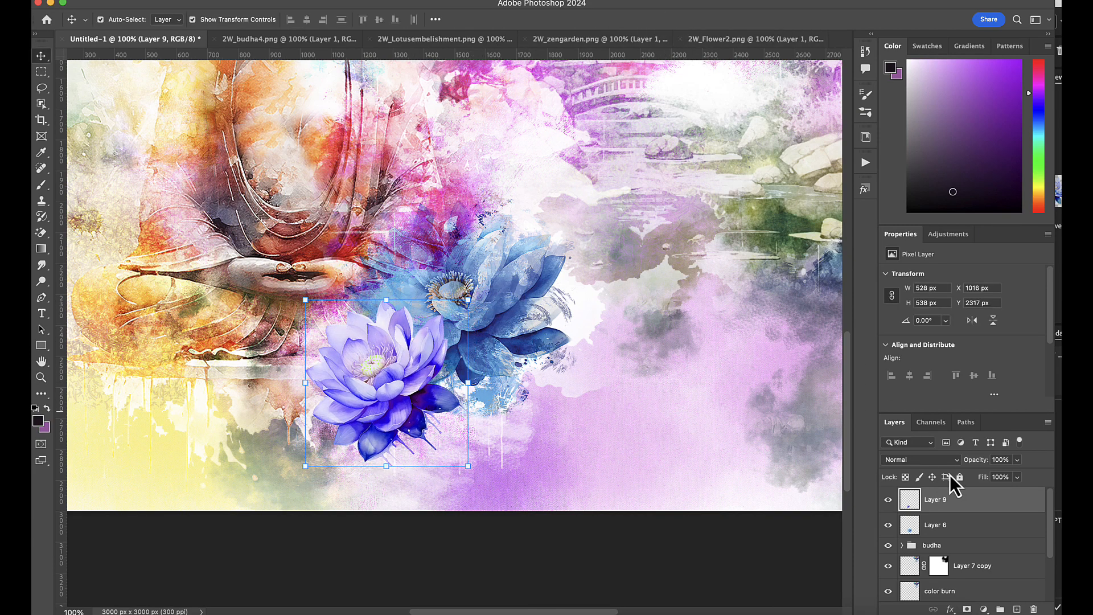
pyautogui.click(924, 459)
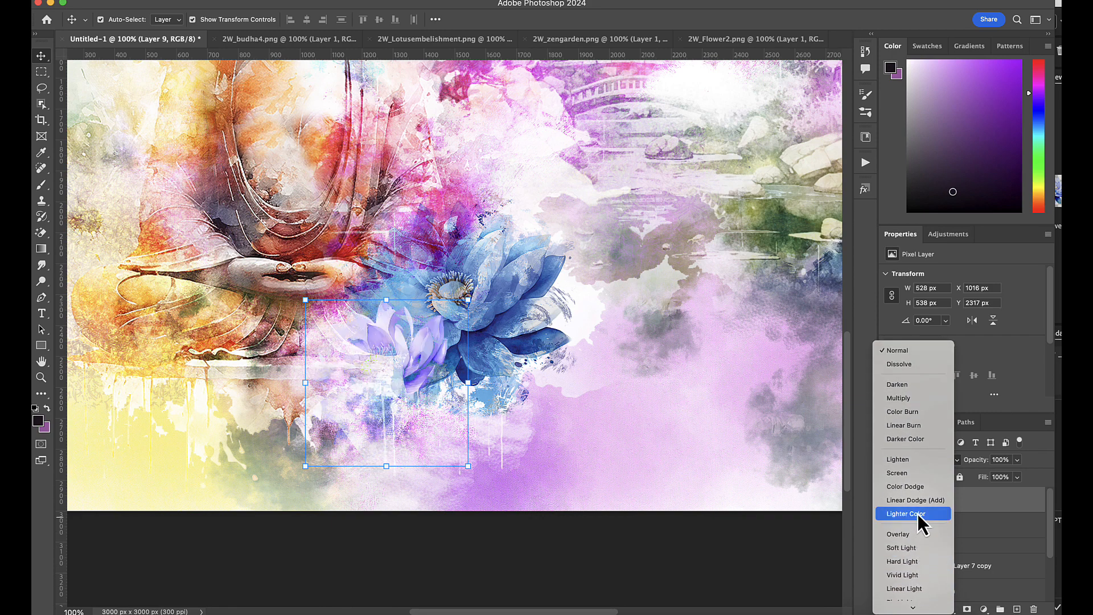
pyautogui.click(907, 560)
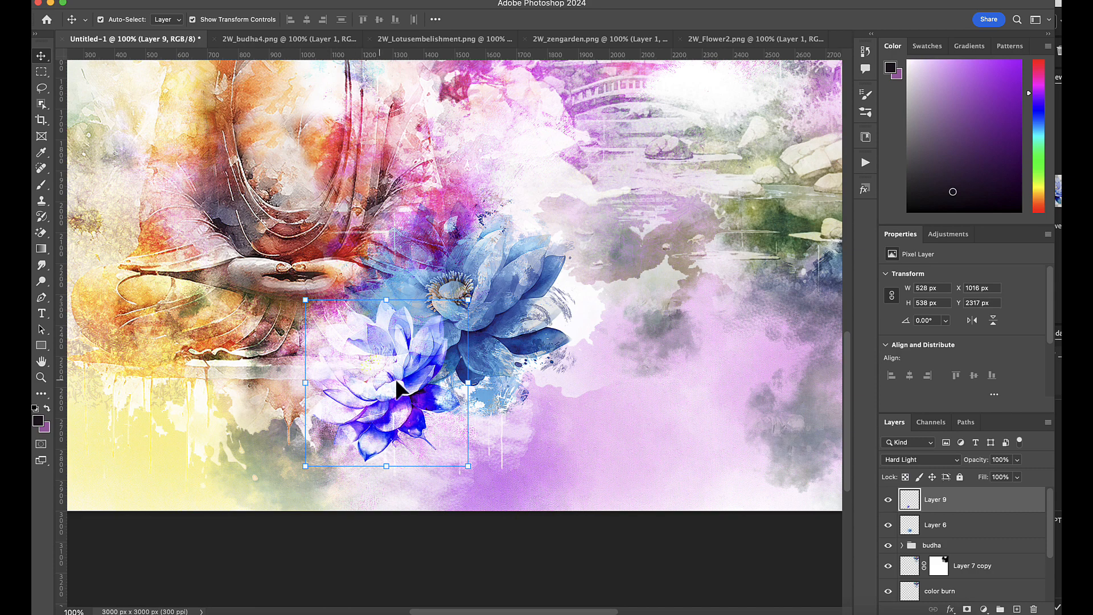
# Add a layer mask to Layer 9 and paint out the tips of the lotus's lowest petals with a 111 px hard round brush
pyautogui.click(966, 609)
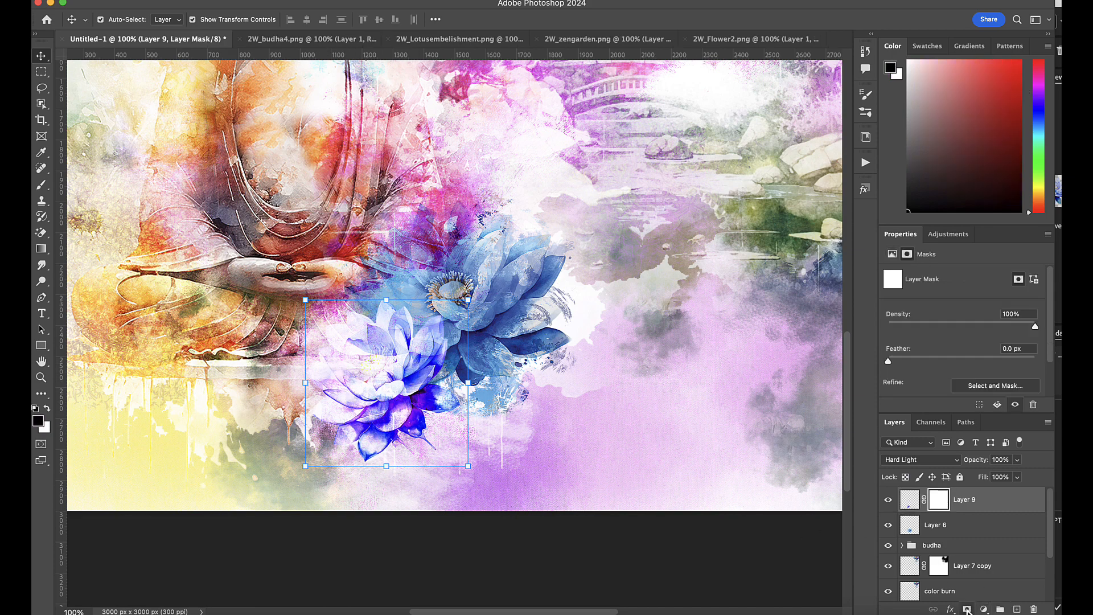
pyautogui.click(41, 186)
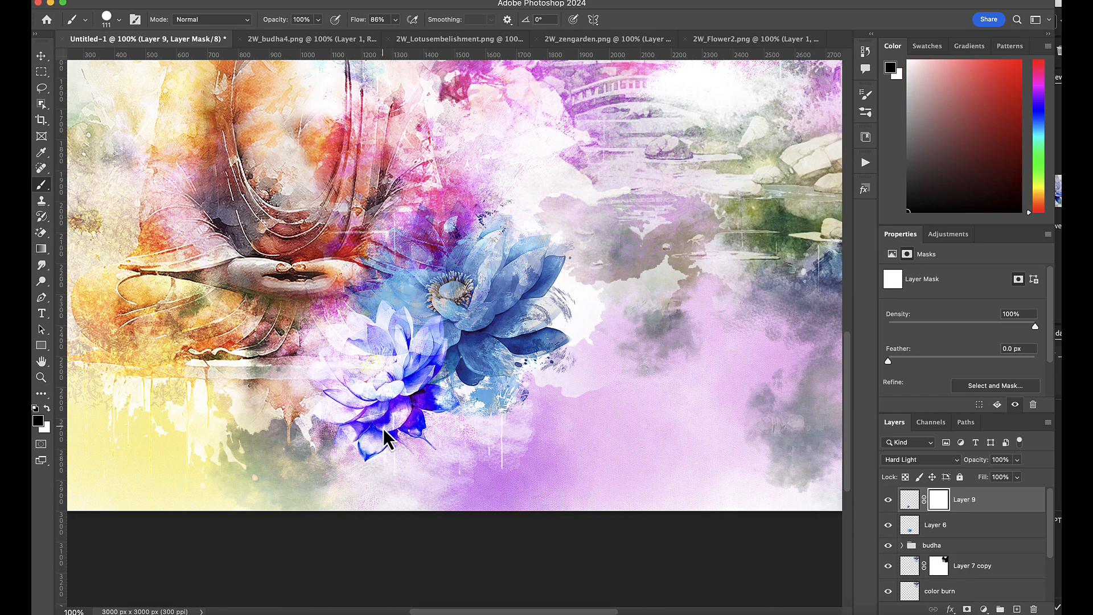
pyautogui.moveTo(391, 432); pyautogui.dragTo(360, 452)
# Switch to a soft round brush with 0% hardness and a size of 194 px
pyautogui.click(119, 23)
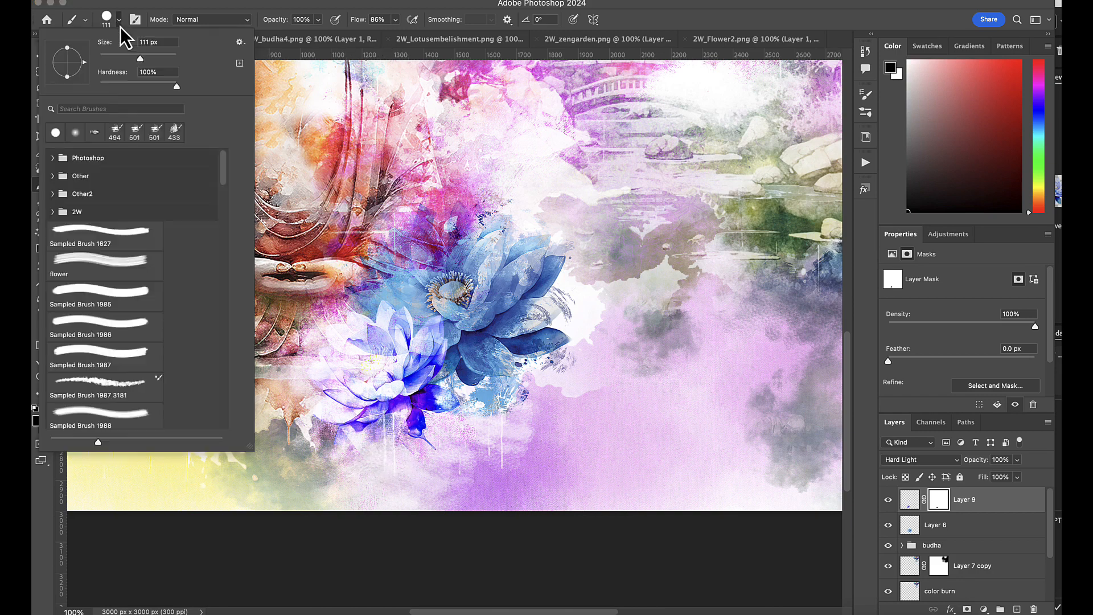
pyautogui.click(74, 134)
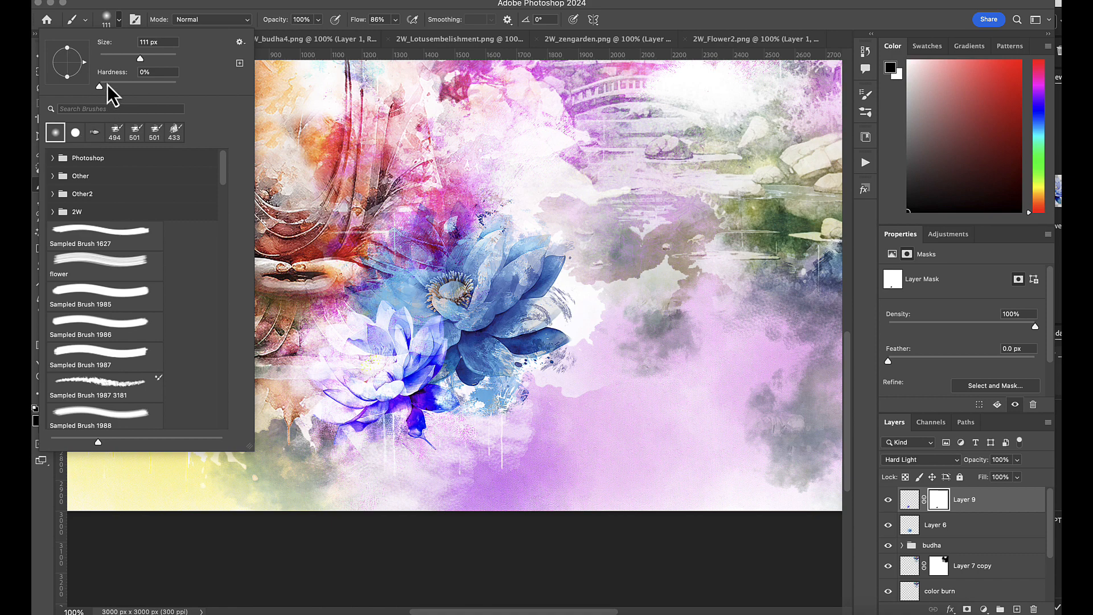
pyautogui.click(180, 7)
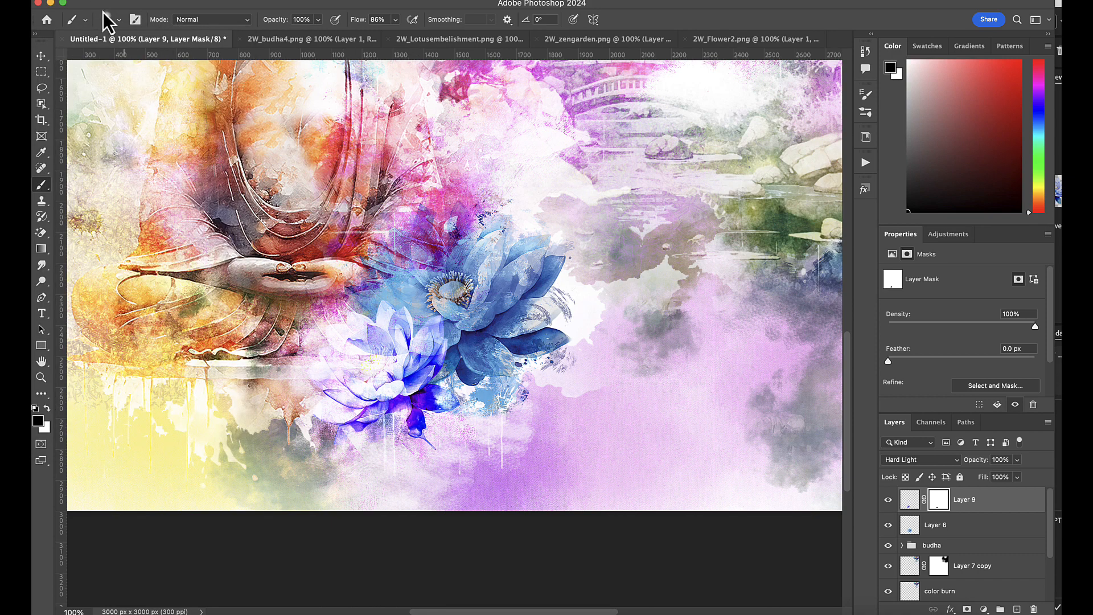
pyautogui.click(119, 22)
pyautogui.moveTo(148, 61); pyautogui.dragTo(156, 62)
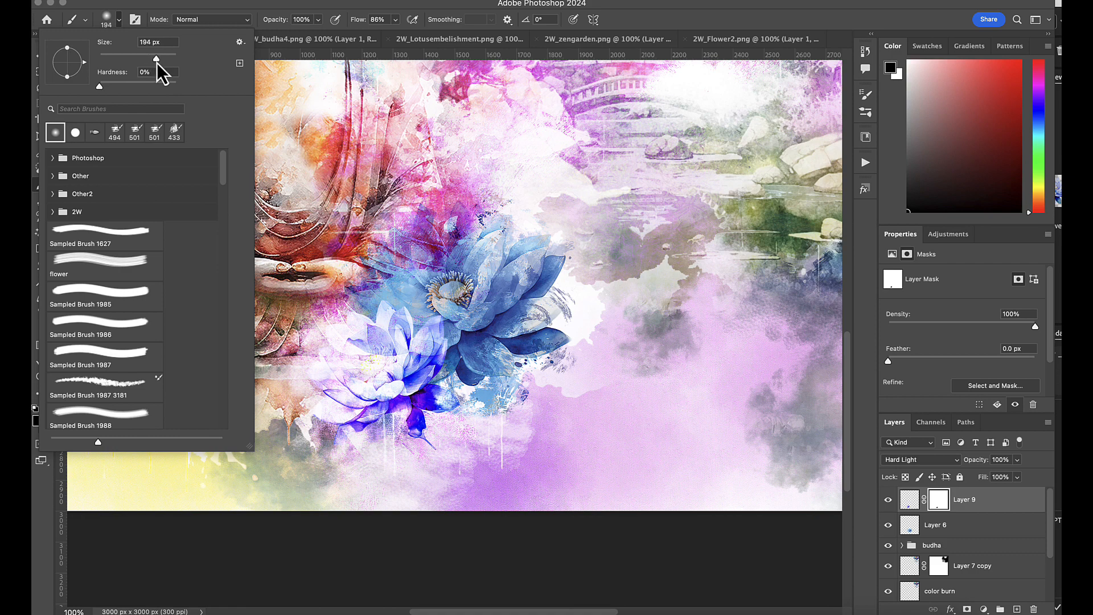
pyautogui.click(176, 8)
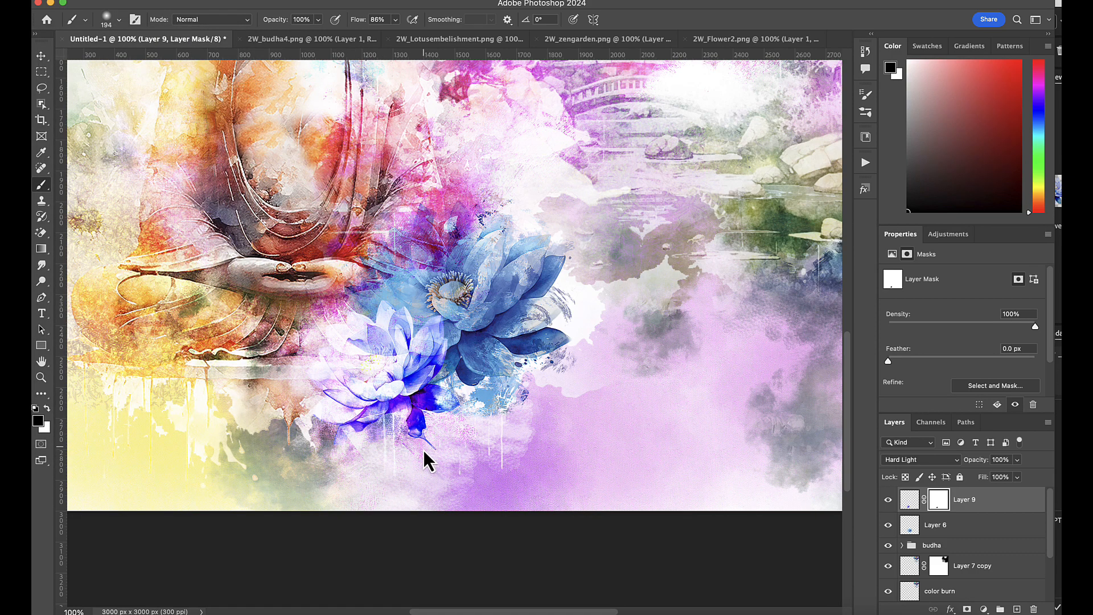
# Enlarge the soft brush to 400 px and fade out the lower petals of the lotus on Layer 9's mask
pyautogui.press(']')
pyautogui.press(']')
pyautogui.press(']')
pyautogui.press(']')
pyautogui.press(']')
pyautogui.press(']')
pyautogui.press(']')
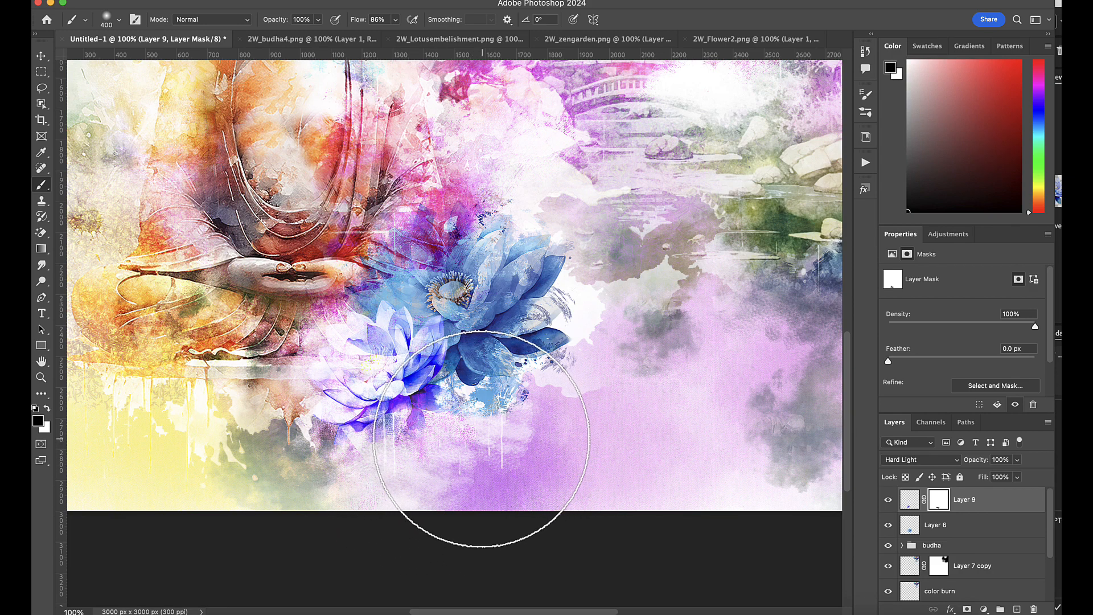
pyautogui.moveTo(481, 438)
pyautogui.mouseDown()
pyautogui.moveTo(330, 449)
pyautogui.moveTo(495, 444)
pyautogui.mouseUp()
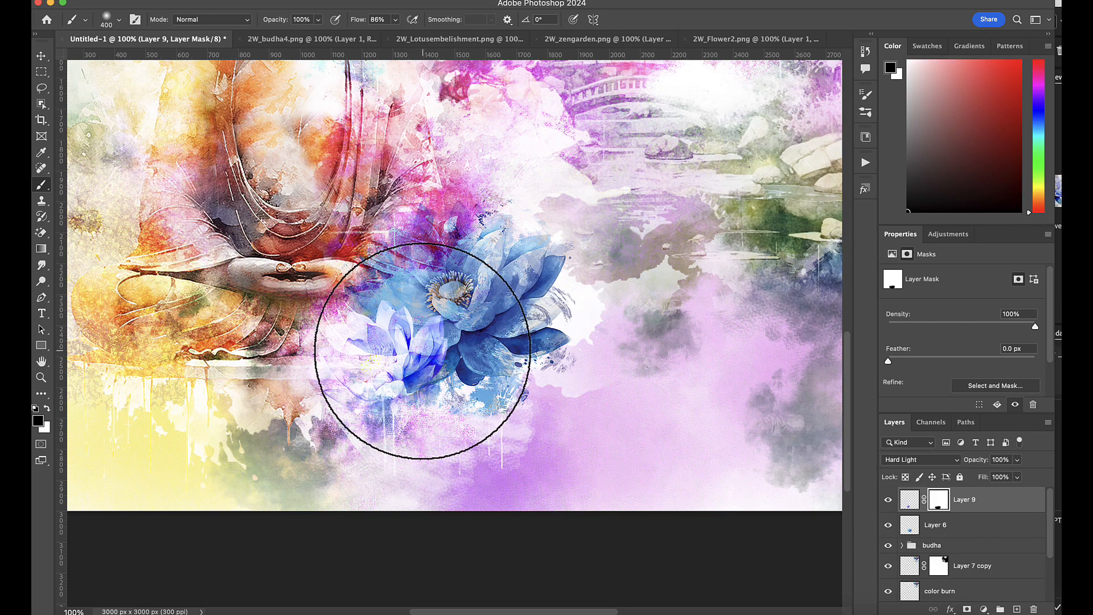
# Create a new layer on top in Overlay mode, filled with the Overlay-neutral 50% gray
pyautogui.press('super+minus')
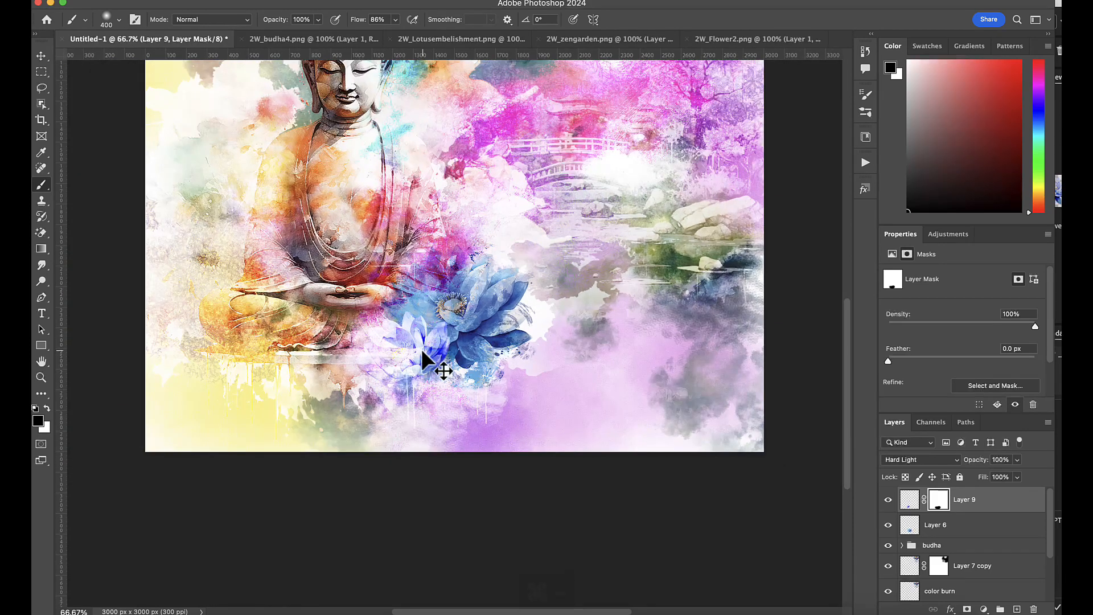
pyautogui.moveTo(849, 327); pyautogui.dragTo(849, 268)
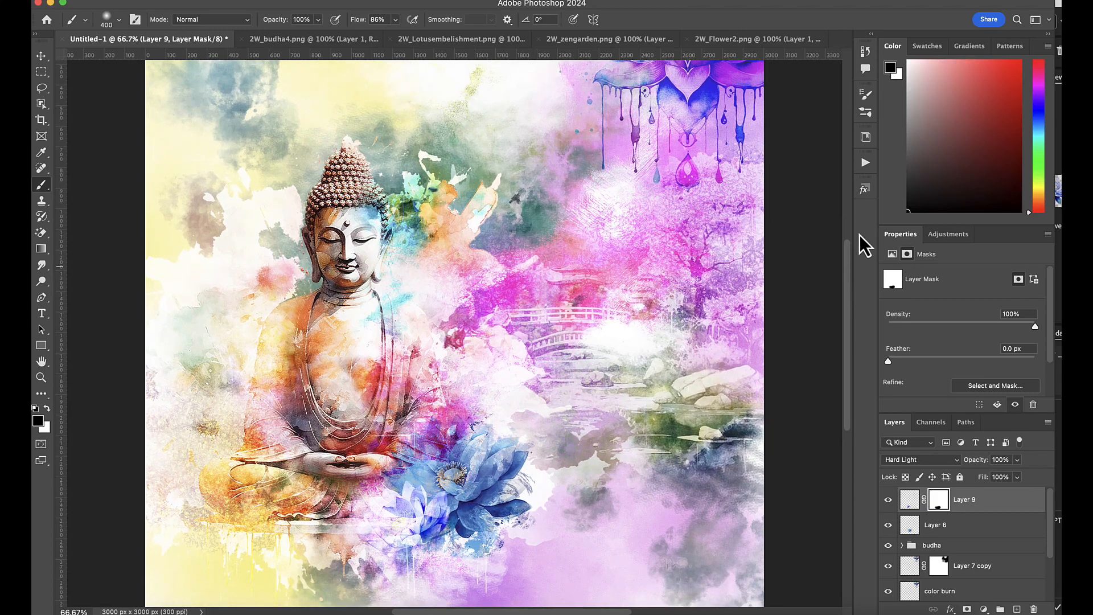
pyautogui.press('super+minus')
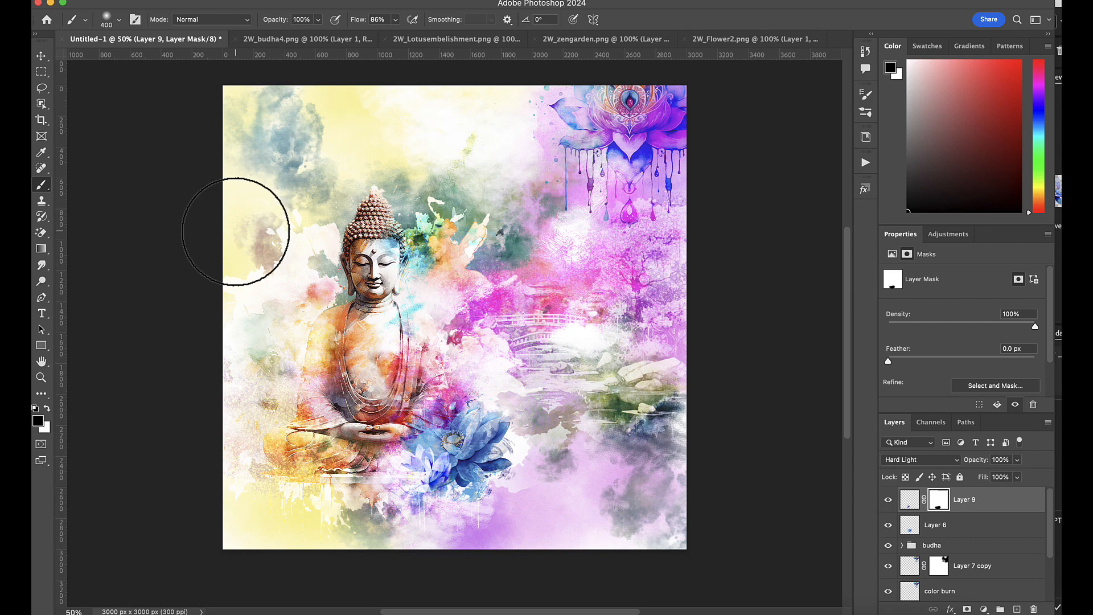
pyautogui.click(41, 55)
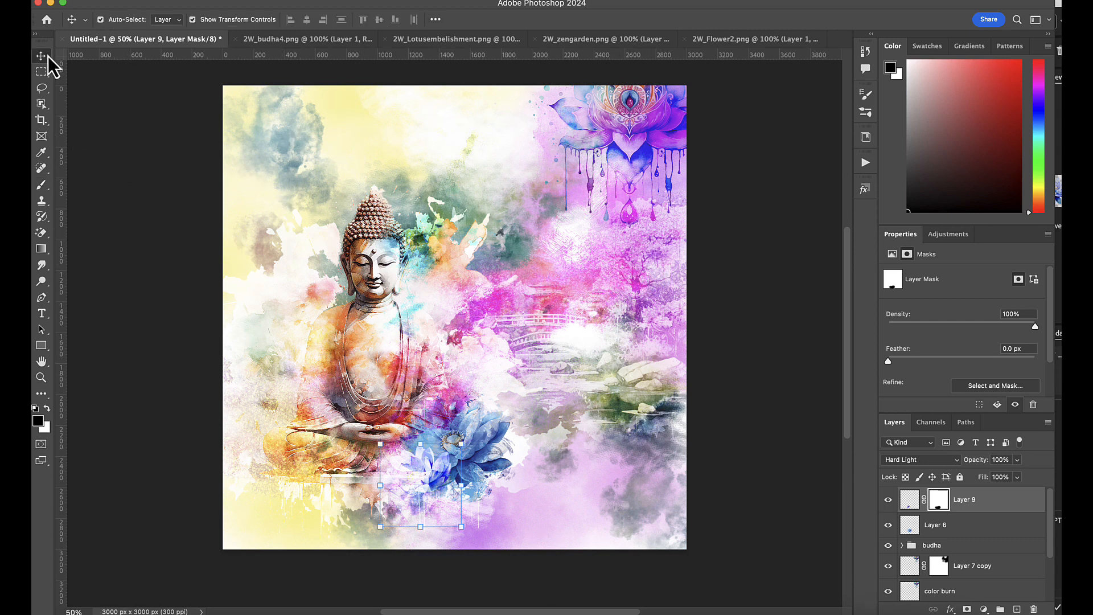
pyautogui.click(220, 3)
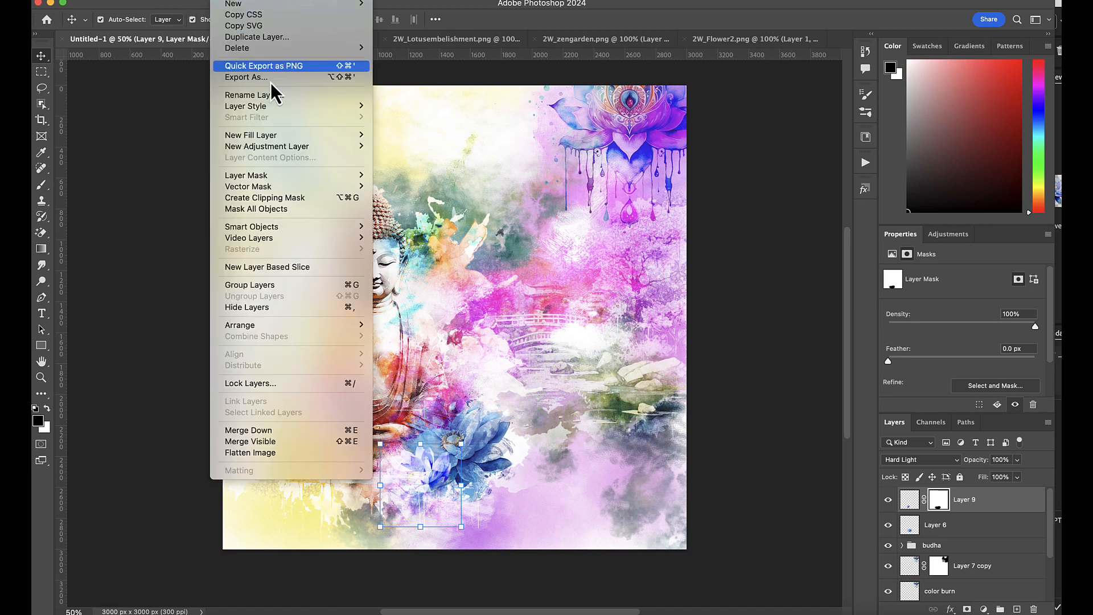
pyautogui.moveTo(281, 139)
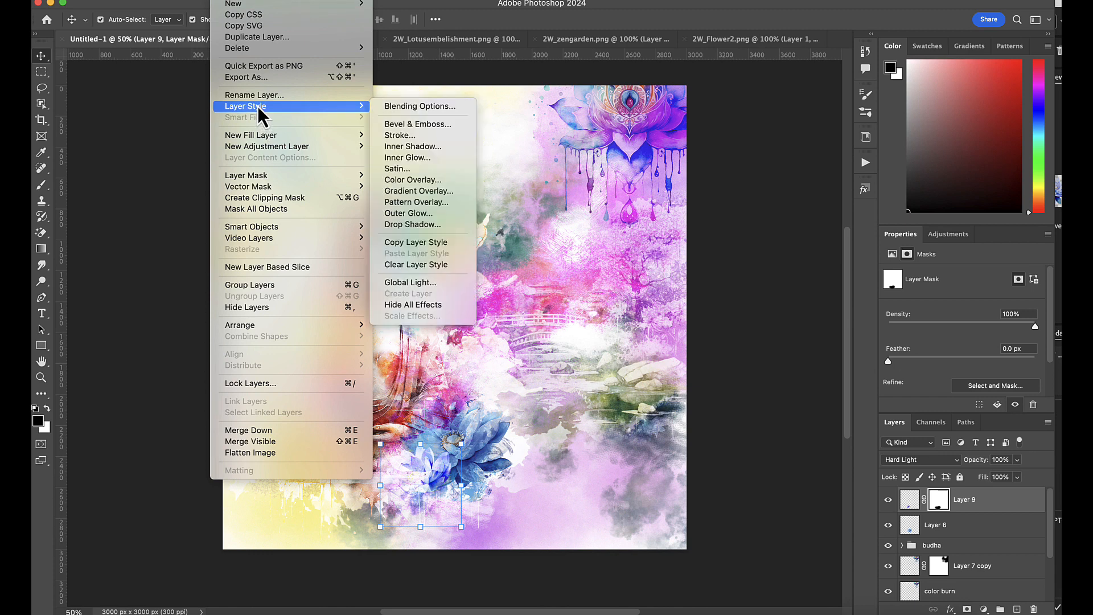
pyautogui.moveTo(251, 5)
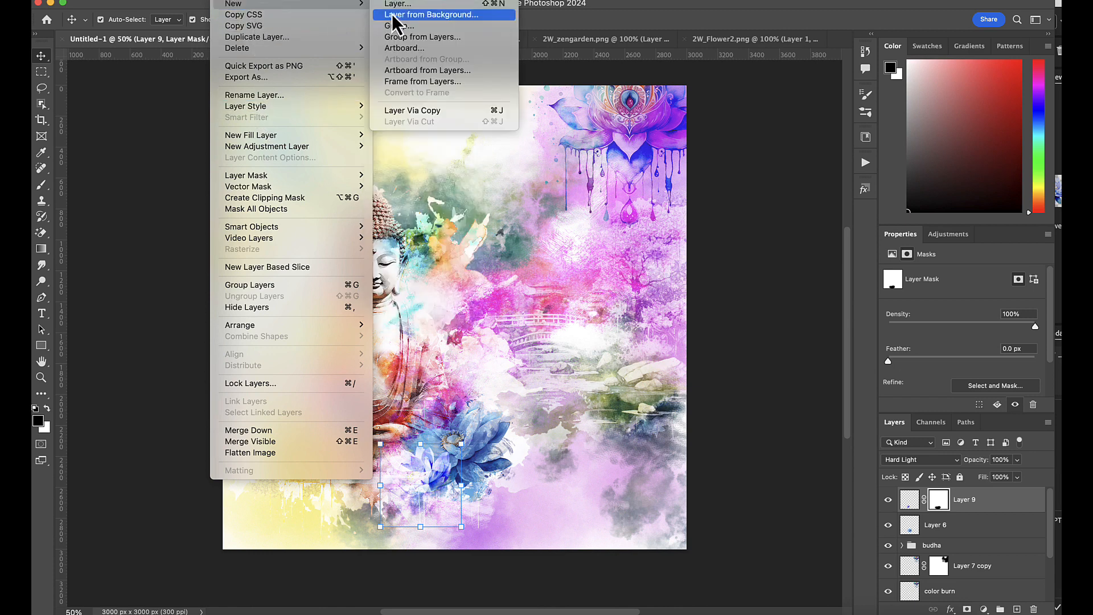
pyautogui.click(407, 4)
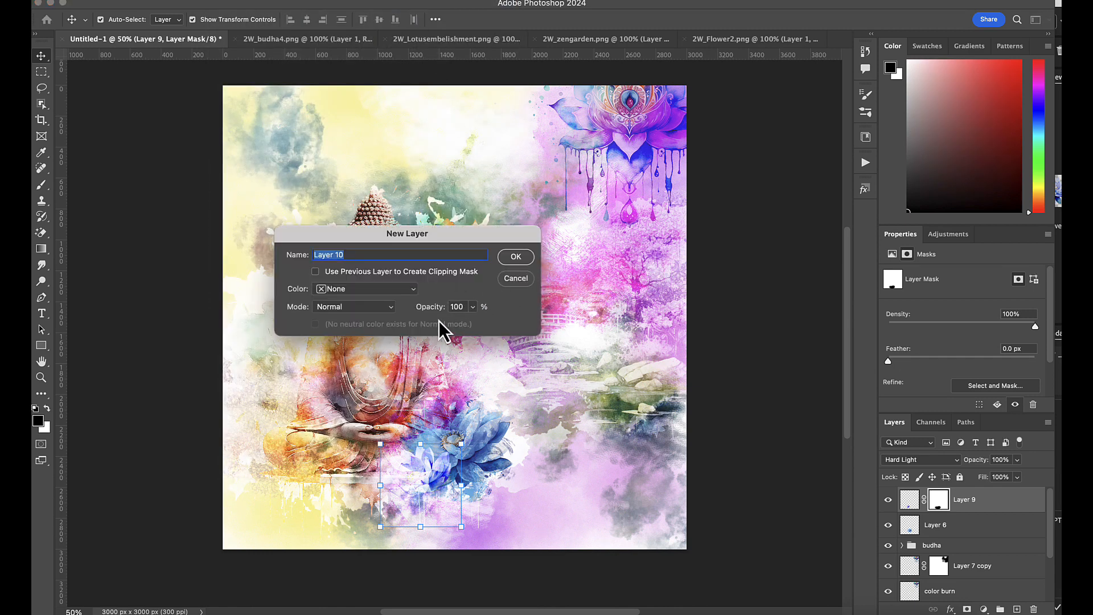
pyautogui.click(342, 307)
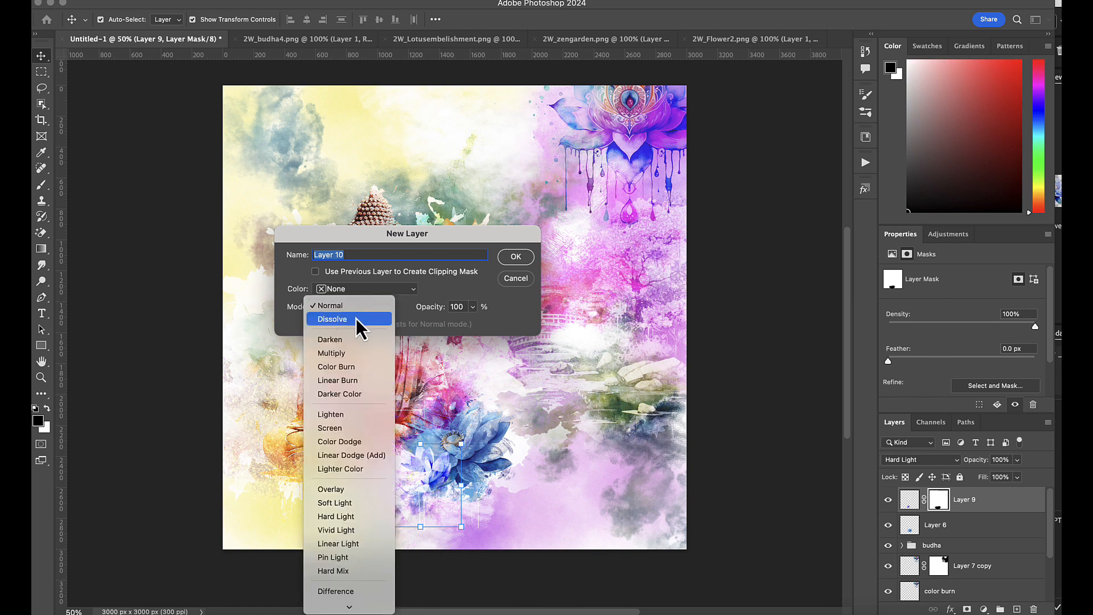
pyautogui.click(354, 306)
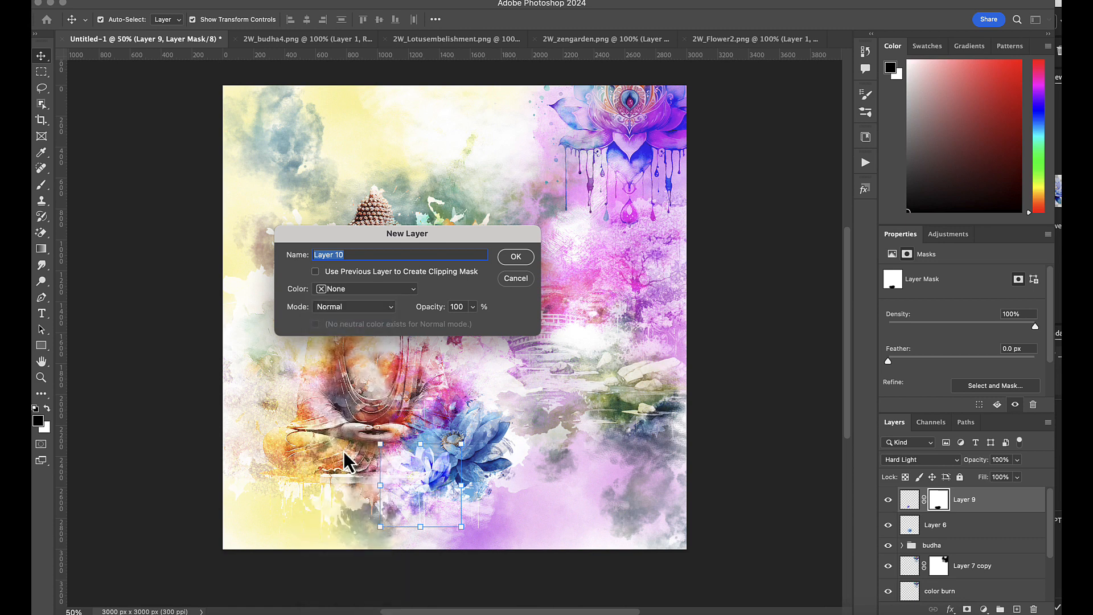
pyautogui.click(349, 311)
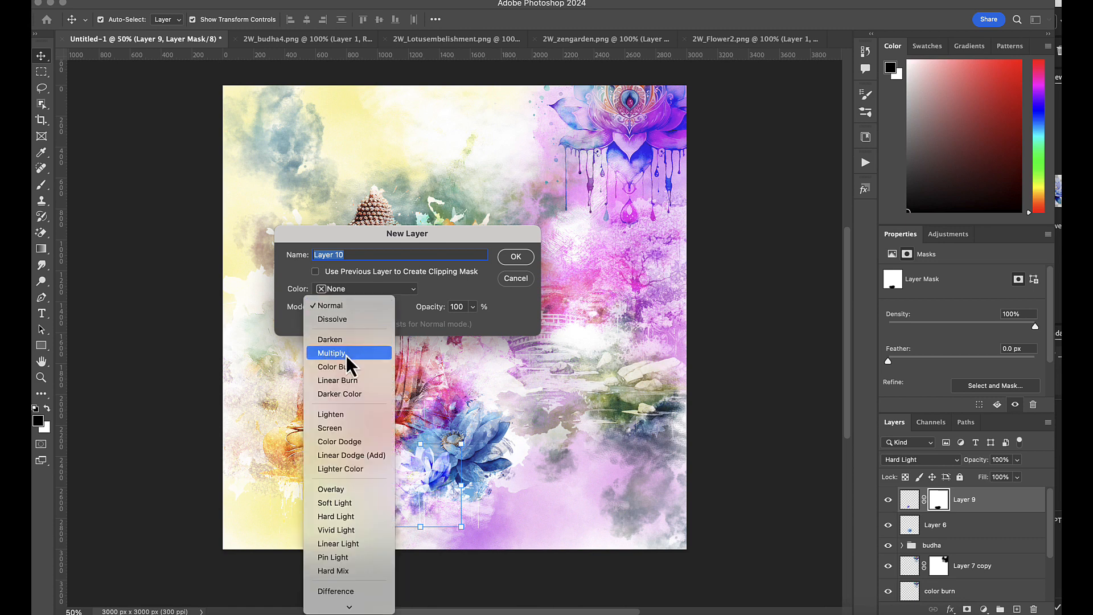
pyautogui.click(346, 489)
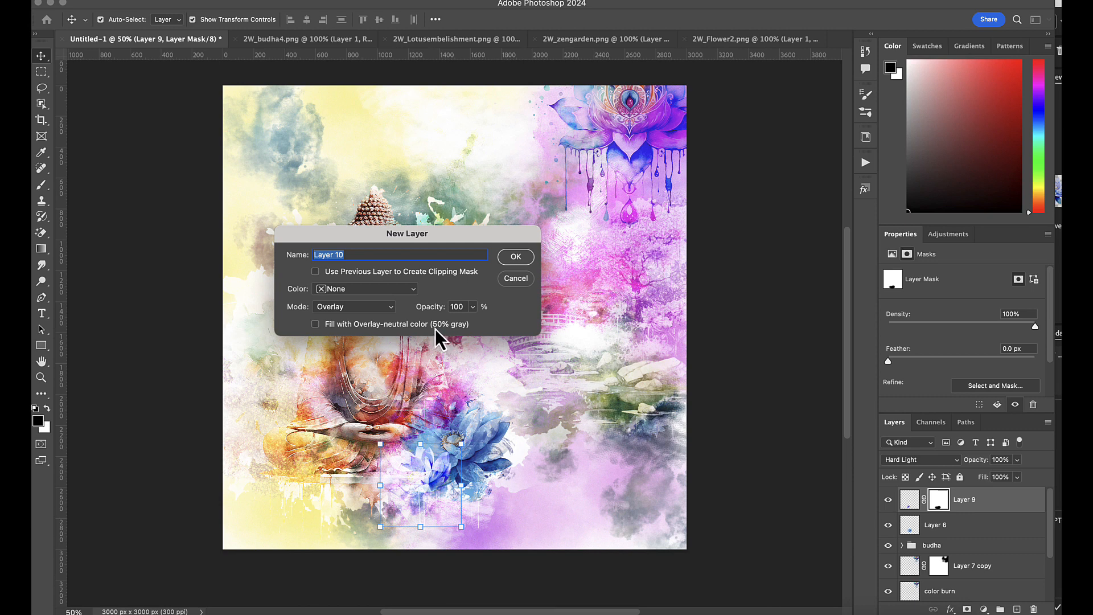
pyautogui.click(514, 256)
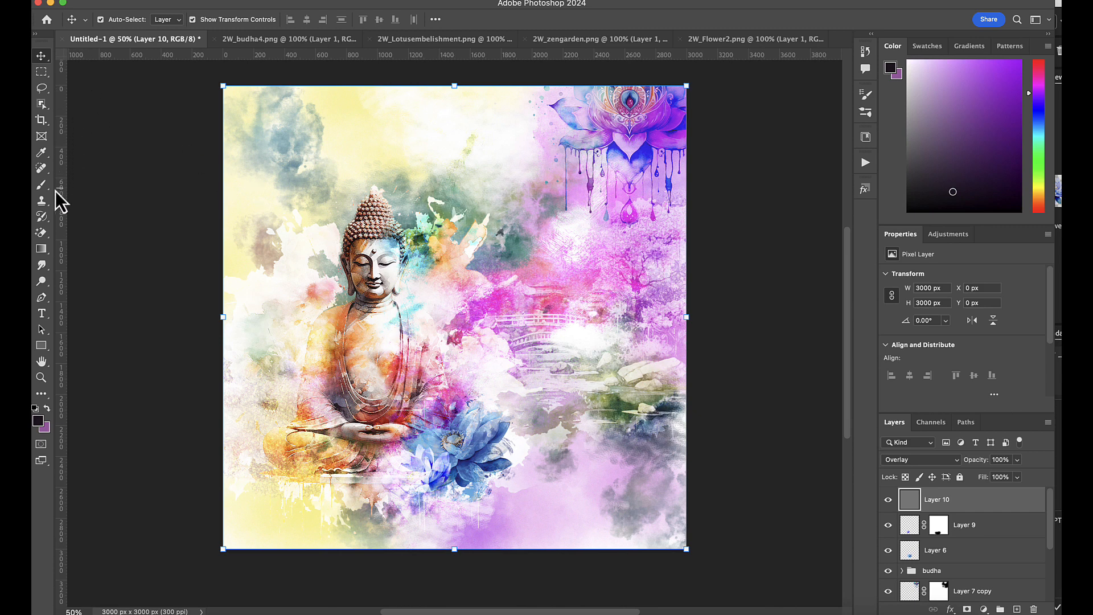
# Set the Brush tool to 412 px with 70% flow and reset the foreground and background colors to black and white
pyautogui.click(41, 187)
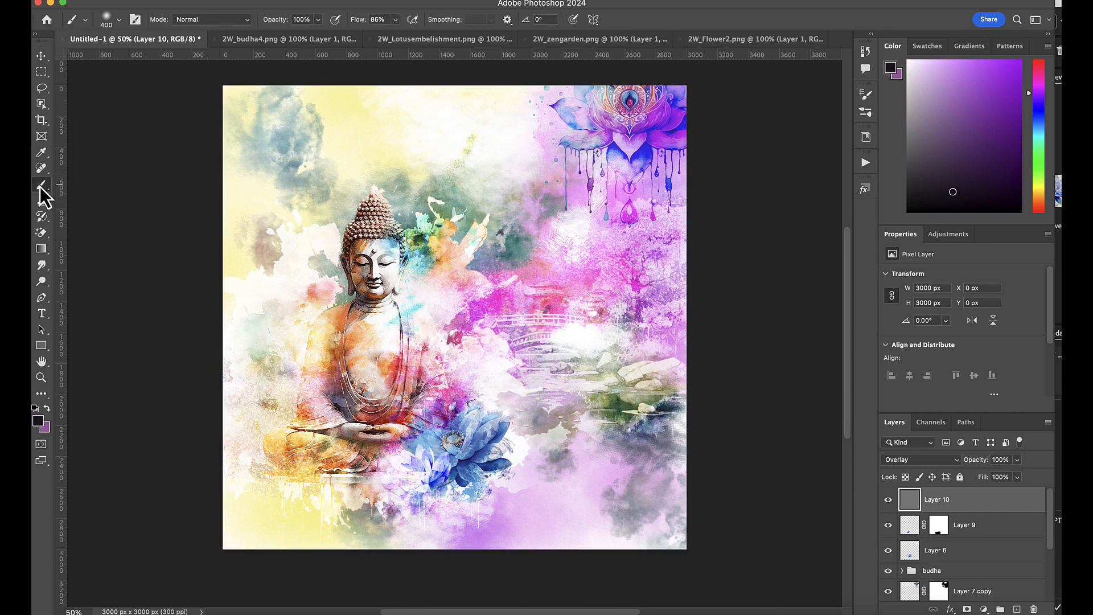
pyautogui.click(118, 21)
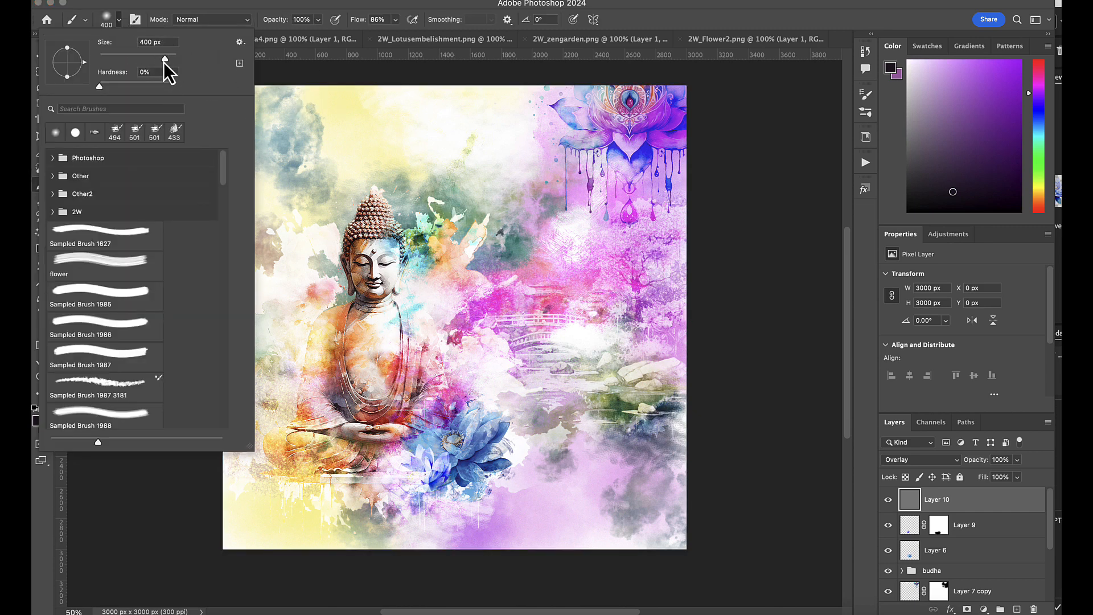
pyautogui.moveTo(164, 62); pyautogui.dragTo(166, 57)
pyautogui.click(257, 9)
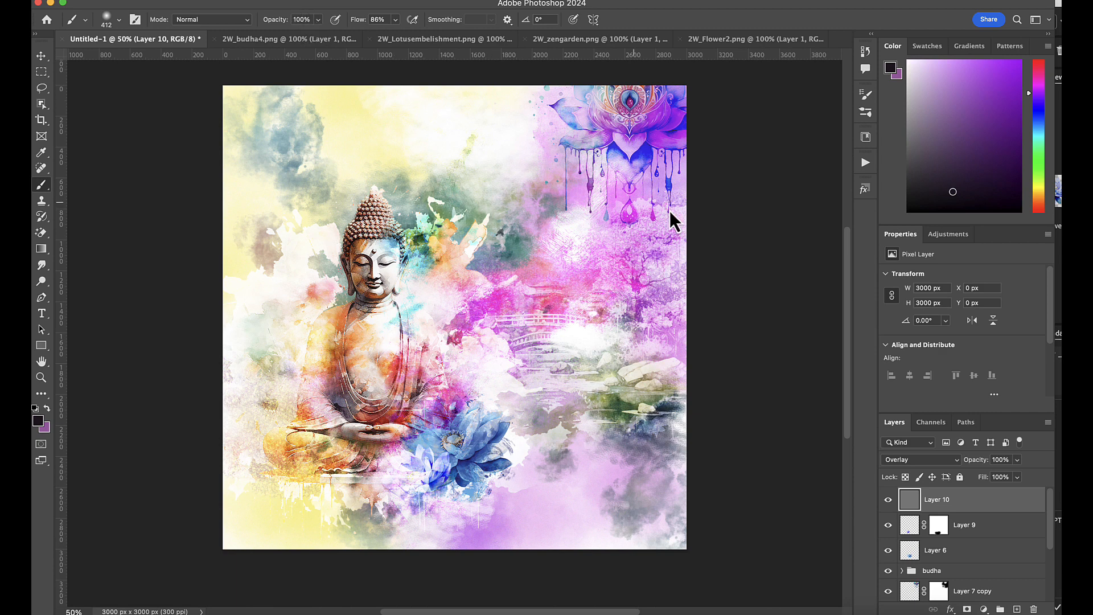
pyautogui.click(35, 408)
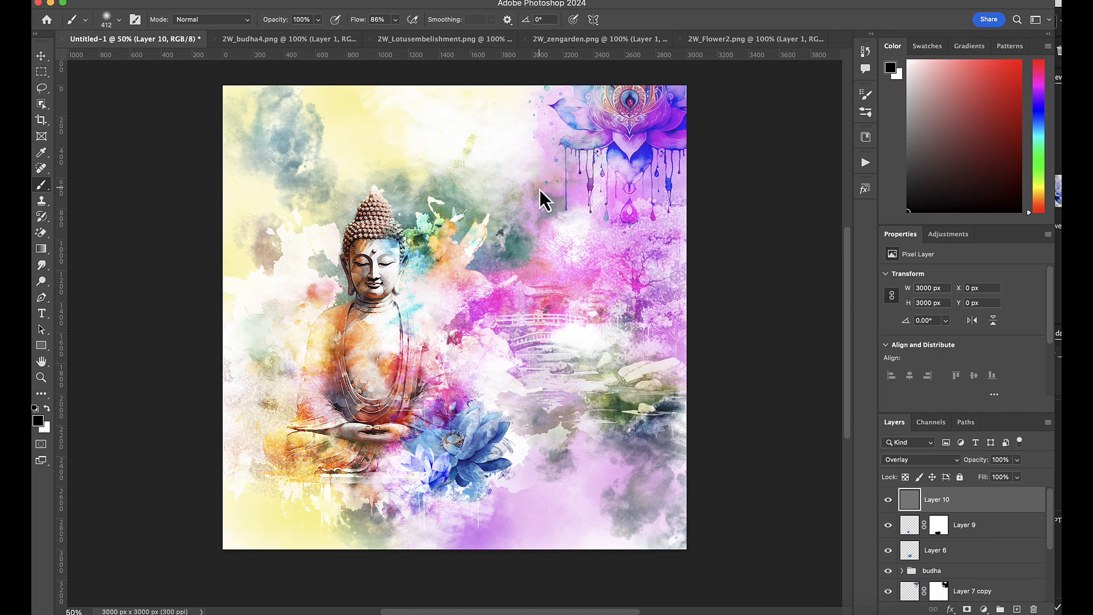
pyautogui.click(395, 21)
pyautogui.moveTo(389, 39); pyautogui.dragTo(388, 38)
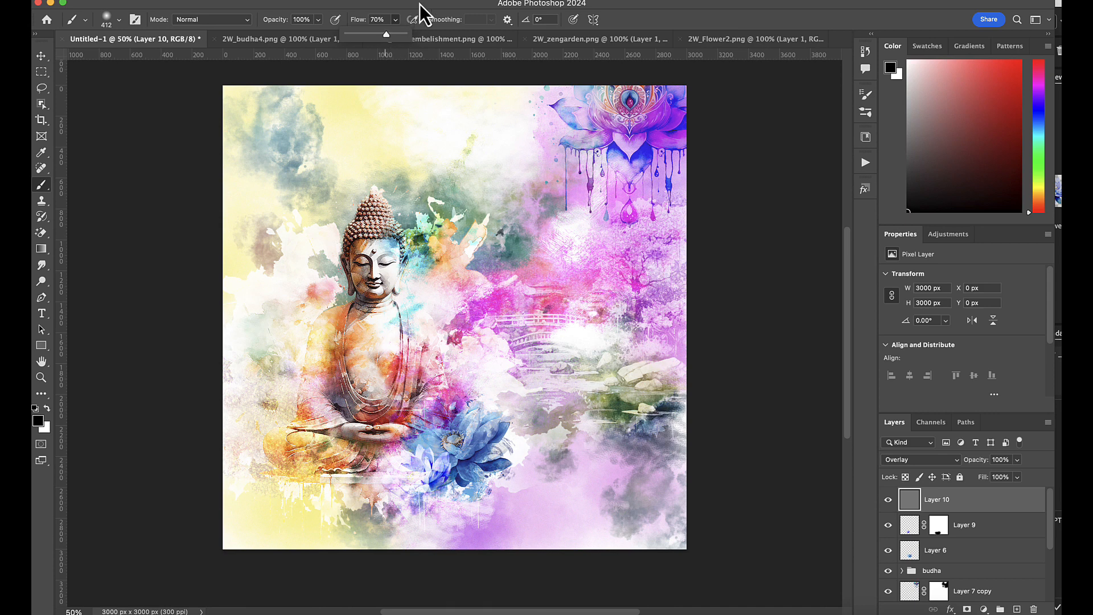
# Rename Layer 6 as linear burn, Layer 7 copy as copy74% opacity, and the layer directly beneath that copy as color burn
pyautogui.click(951, 552)
pyautogui.doubleClick(941, 552)
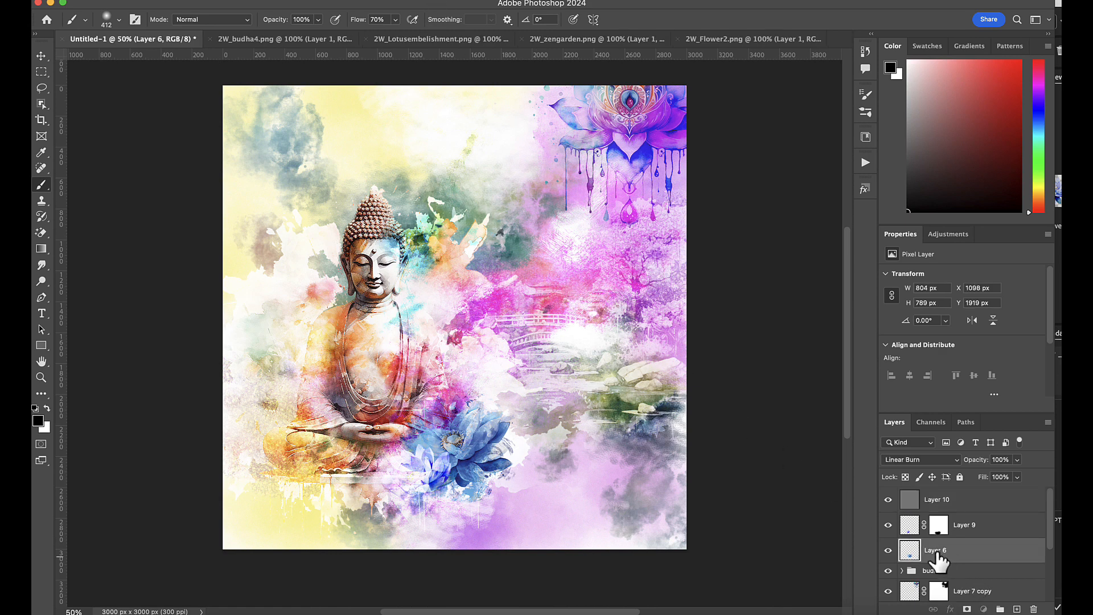
pyautogui.write('flowers')
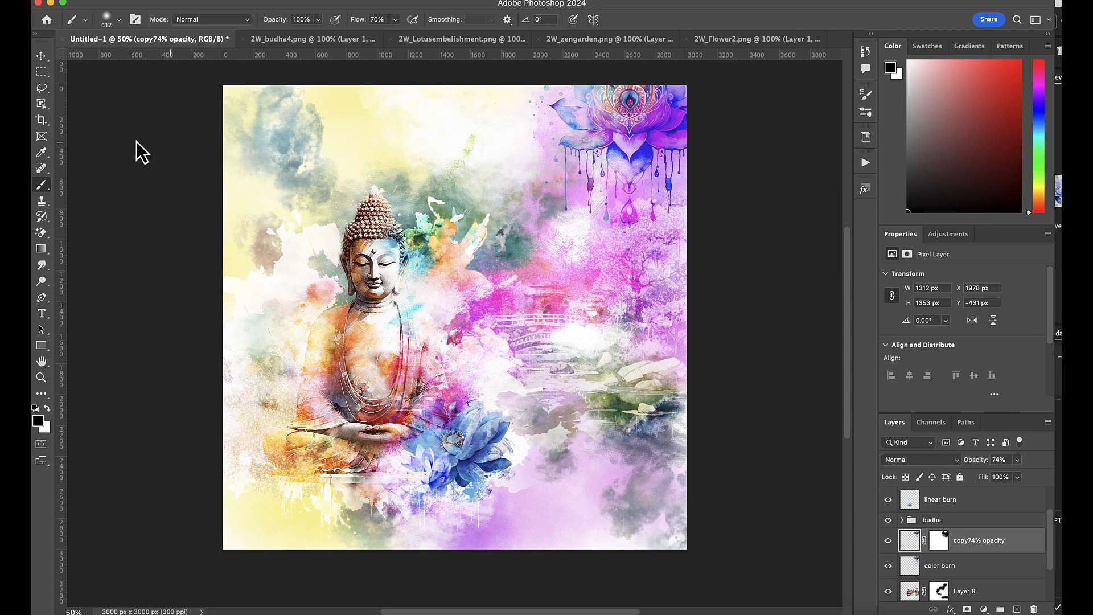
# Rename the gray Overlay layer as 50%gray and darken the canvas edges and the Buddha on it with a black 1100 px soft brush
pyautogui.click(123, 22)
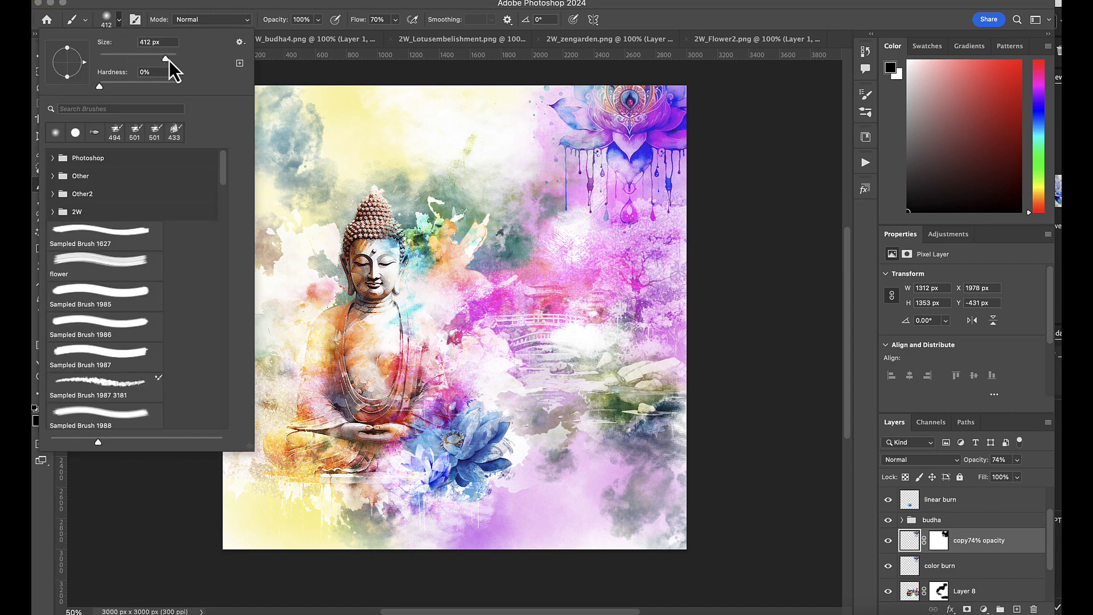
pyautogui.moveTo(170, 60); pyautogui.dragTo(172, 61)
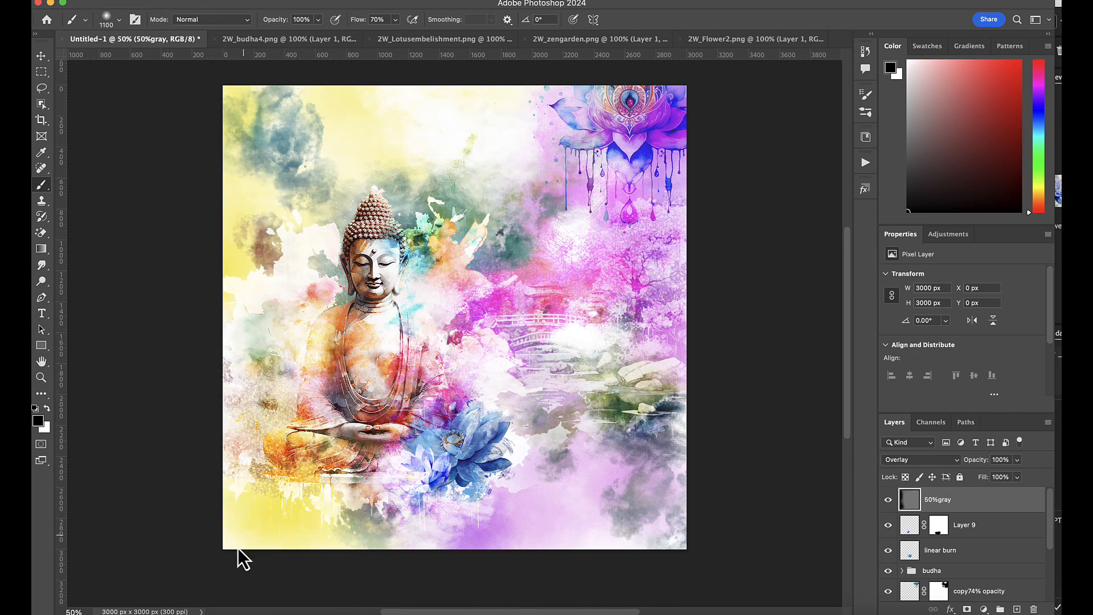
pyautogui.click(669, 549)
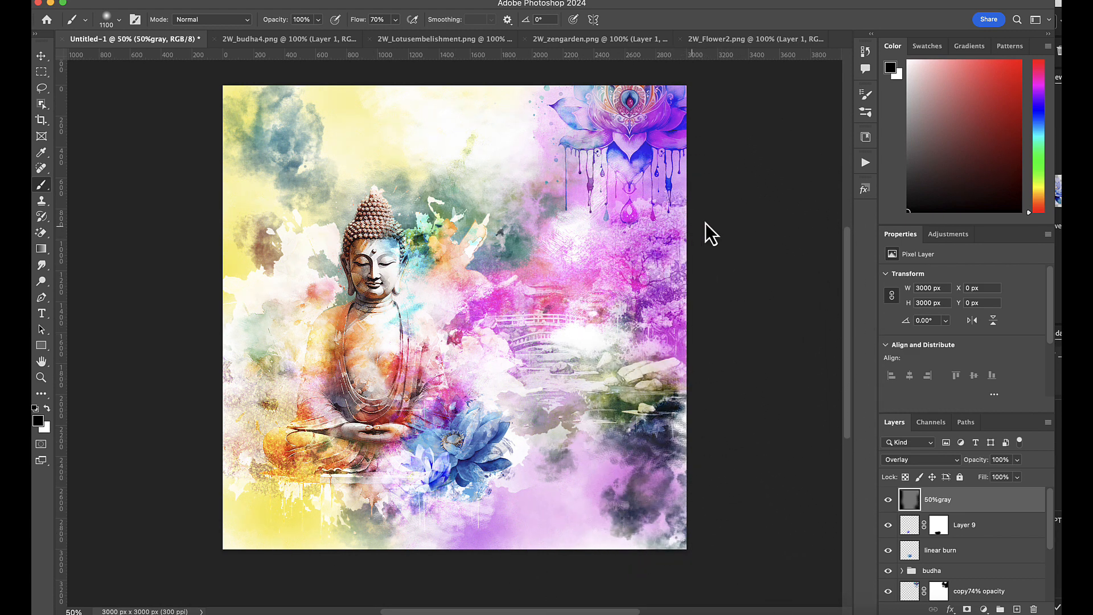
pyautogui.click(727, 156)
pyautogui.click(549, 89)
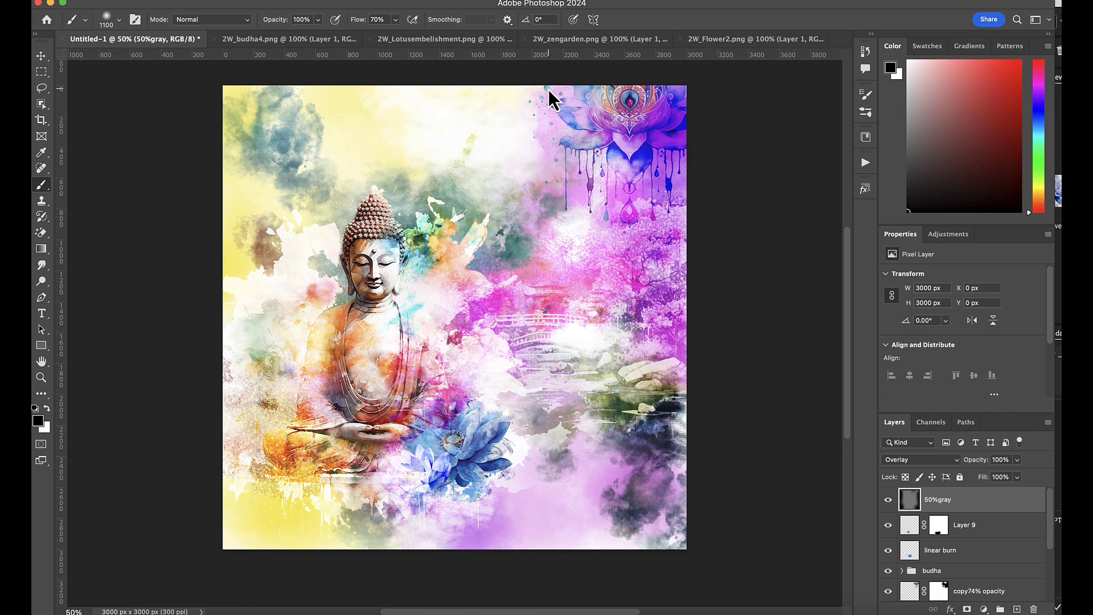
pyautogui.click(251, 117)
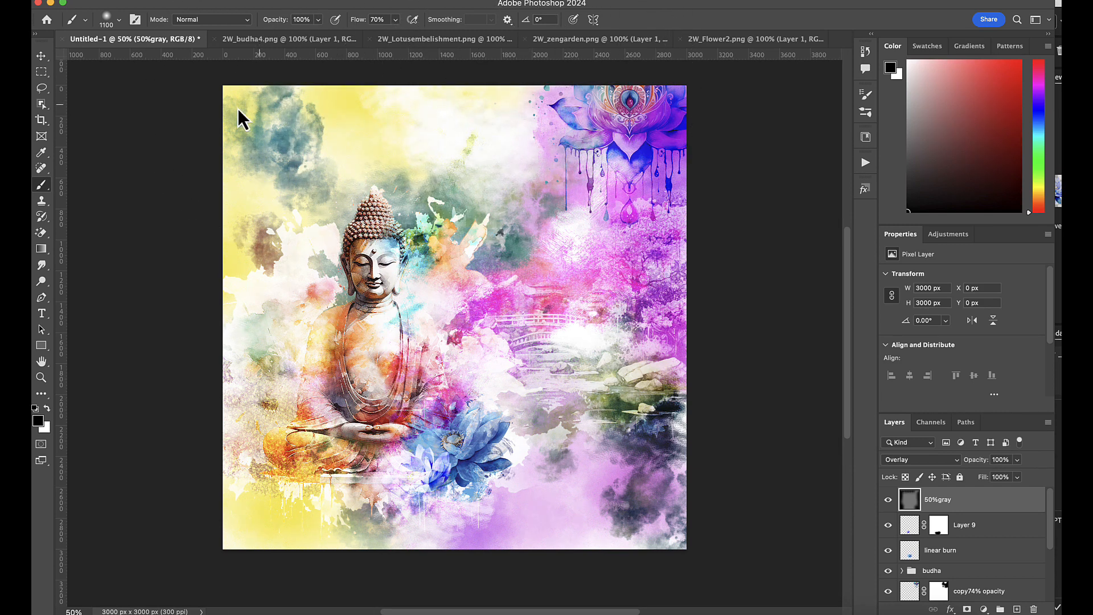
pyautogui.click(274, 411)
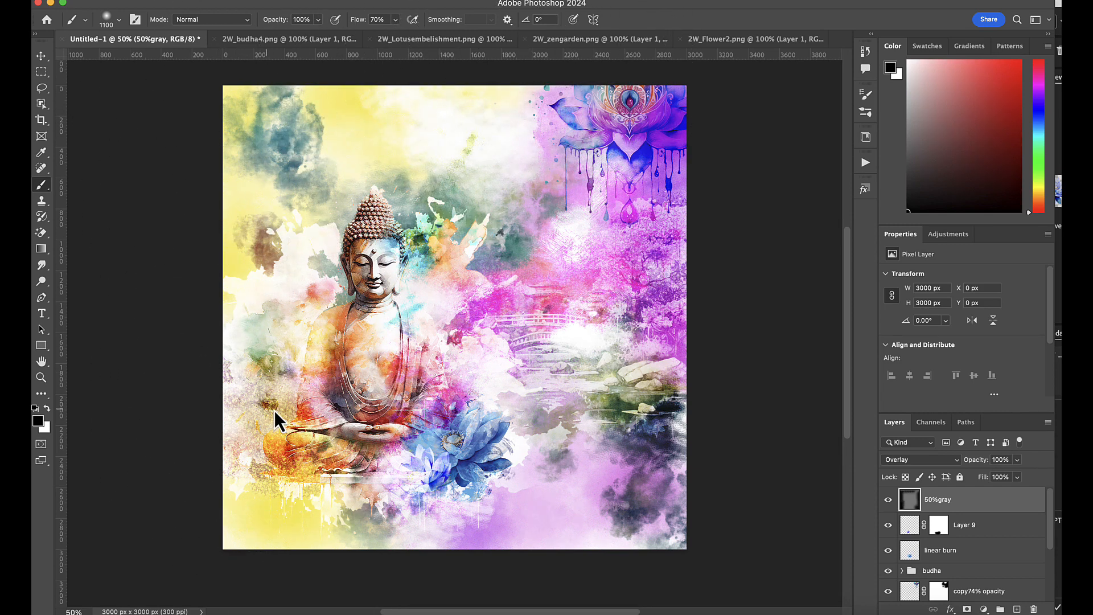
pyautogui.moveTo(274, 411)
pyautogui.mouseDown()
pyautogui.moveTo(313, 435)
pyautogui.moveTo(290, 449)
pyautogui.moveTo(288, 361)
pyautogui.moveTo(307, 256)
pyautogui.mouseUp()
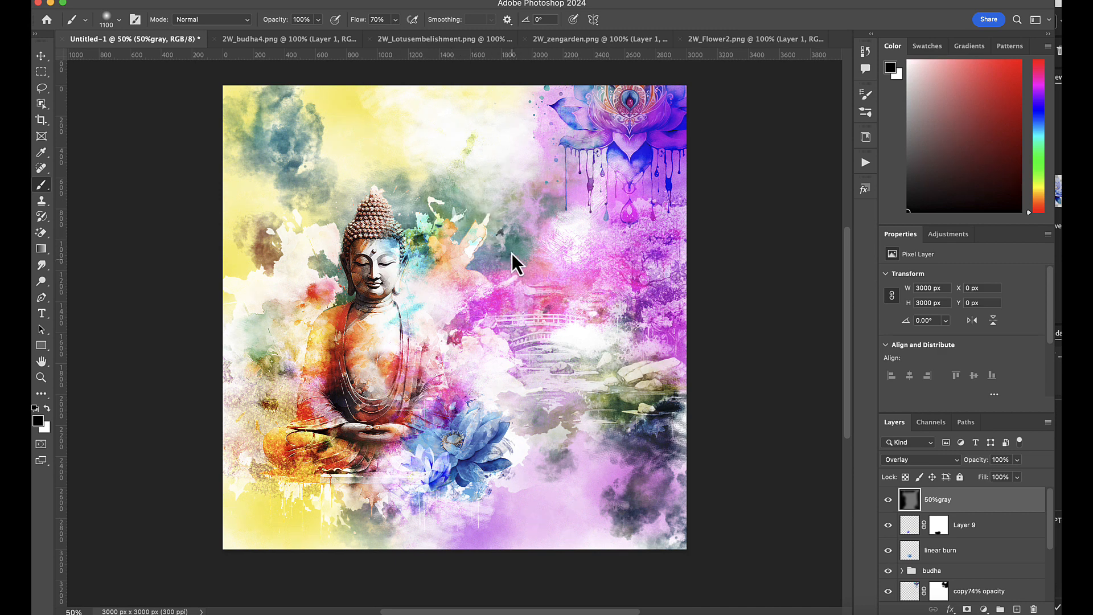
# Try brightening the area beside the Buddha's head with white on the 50%gray layer, and undo the strokes
pyautogui.press('x')
pyautogui.click(456, 233)
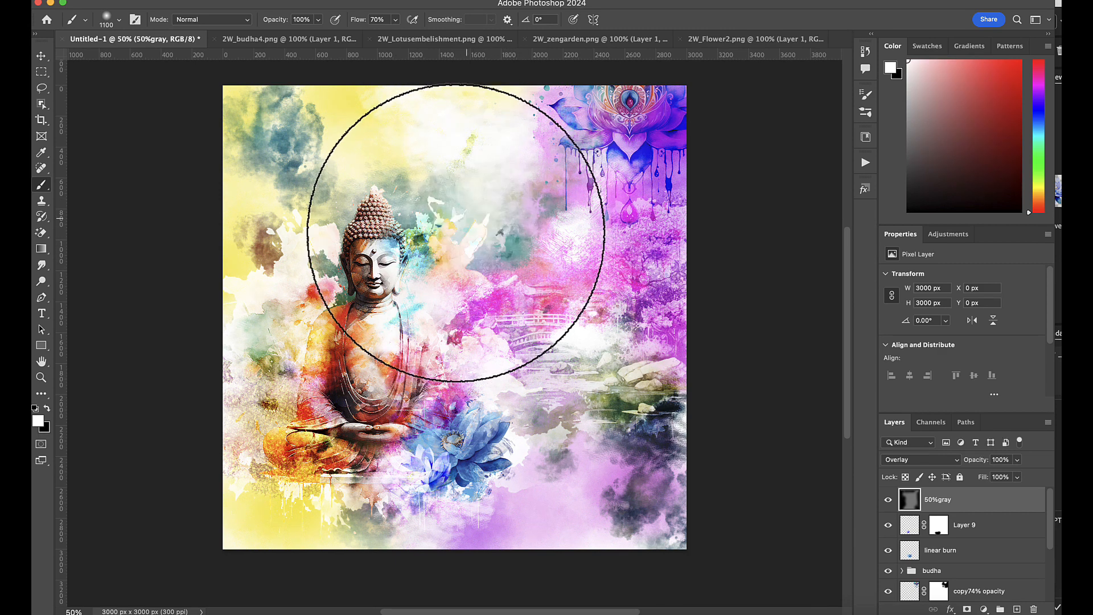
pyautogui.click(483, 222)
pyautogui.press('super+z')
pyautogui.press('super+z')
pyautogui.press('super+z')
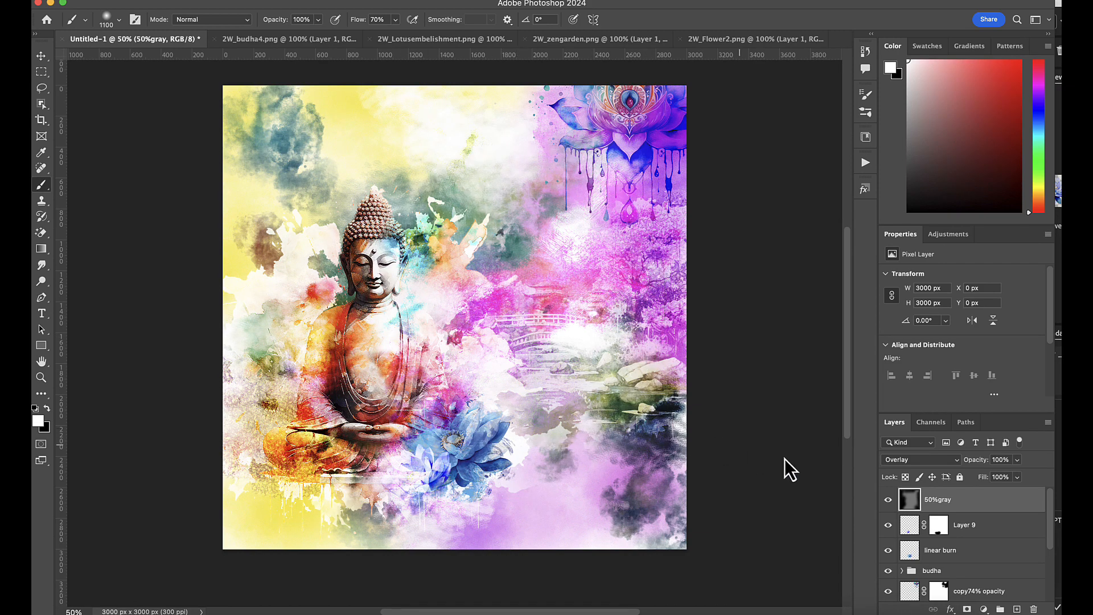
# Add a new layer on top and choose the textured brush beside 2W_waterblend4 from the 2W_waterblends1 brush set
pyautogui.click(1017, 608)
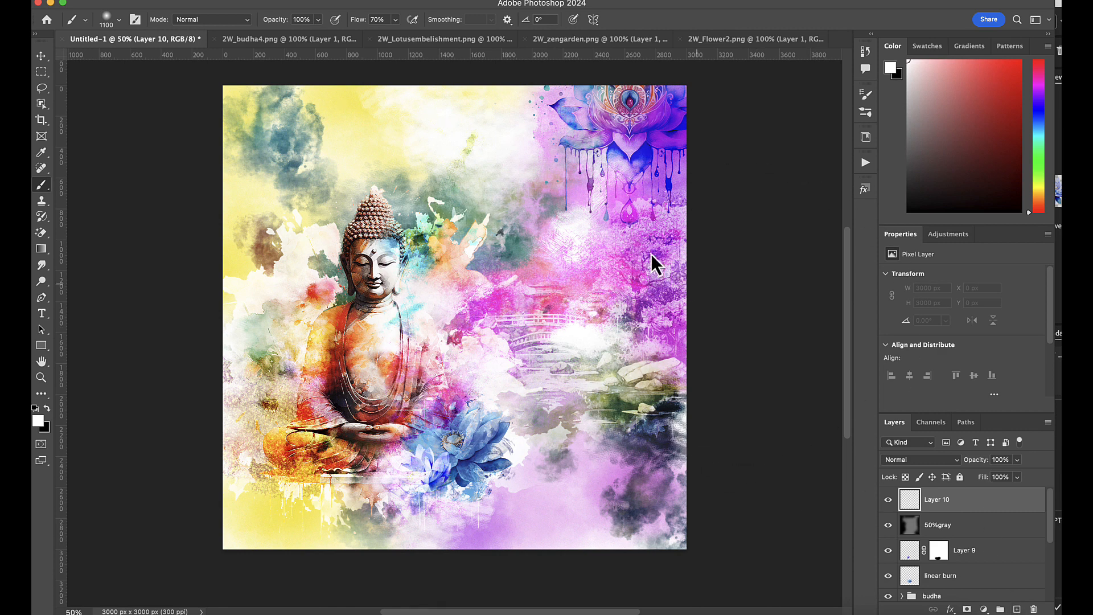
pyautogui.click(865, 112)
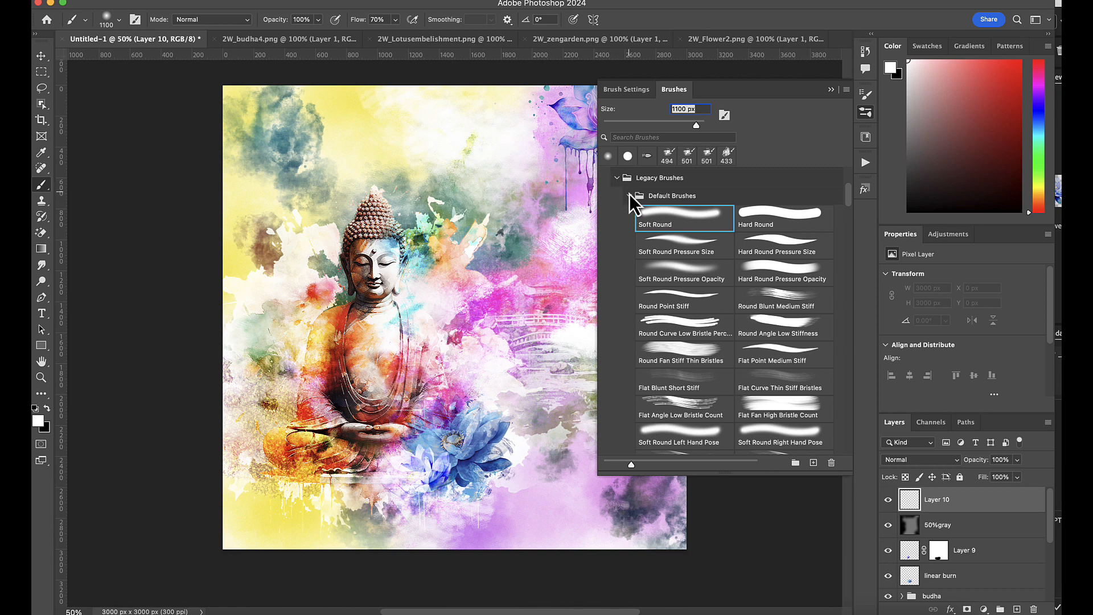
pyautogui.click(616, 178)
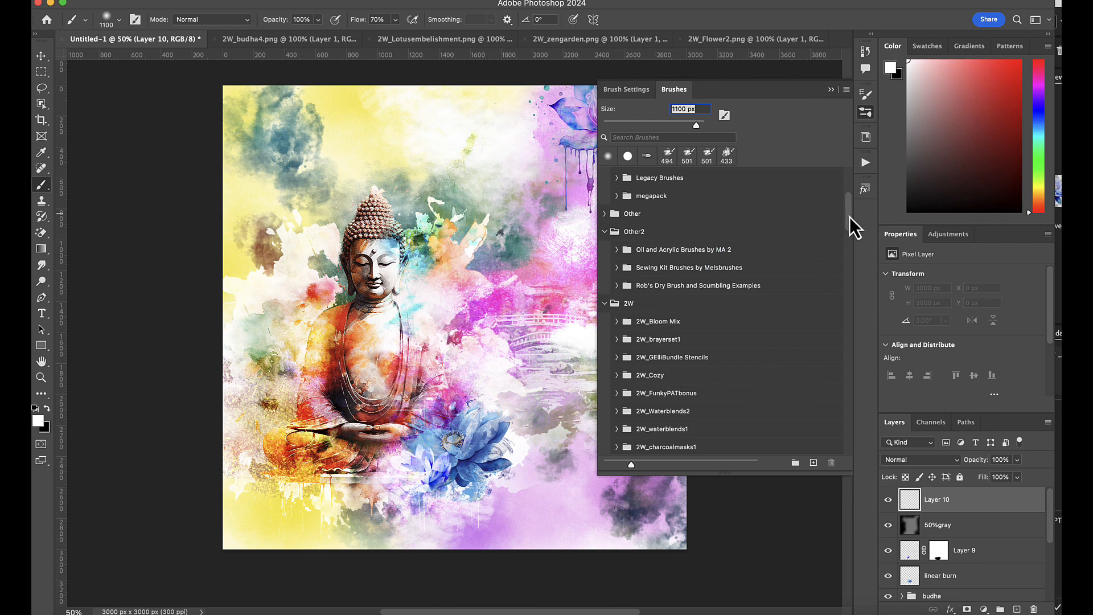
pyautogui.moveTo(850, 217); pyautogui.dragTo(848, 235)
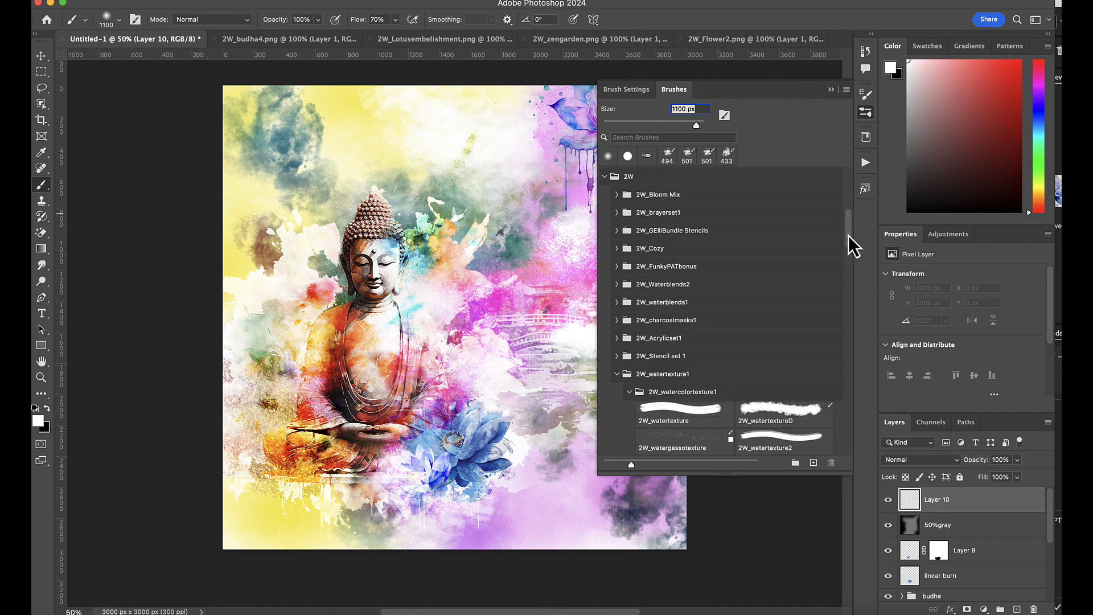
pyautogui.click(617, 294)
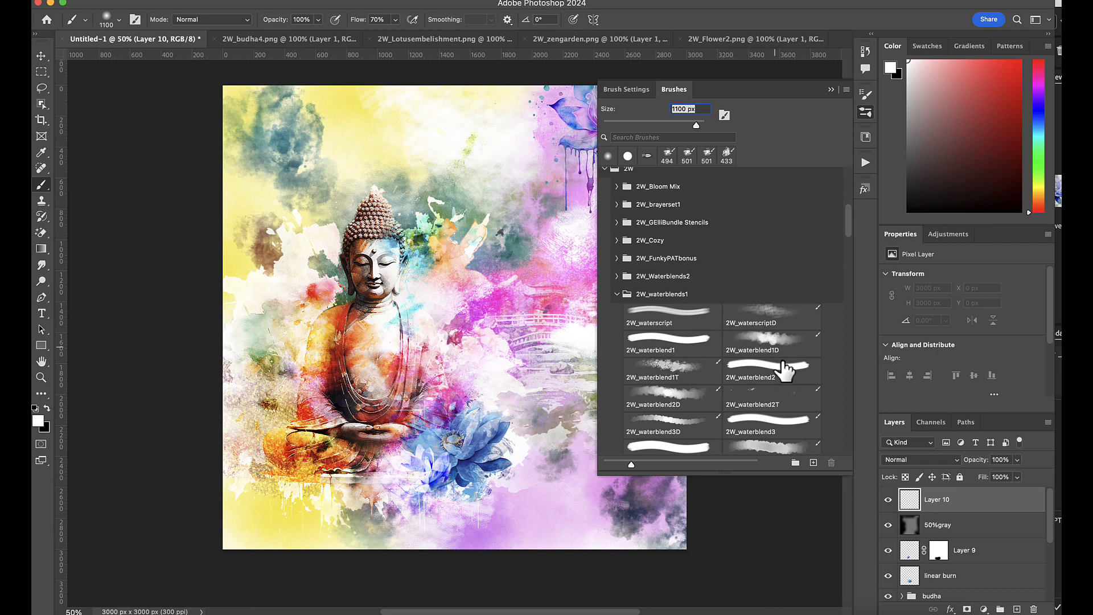
pyautogui.click(775, 450)
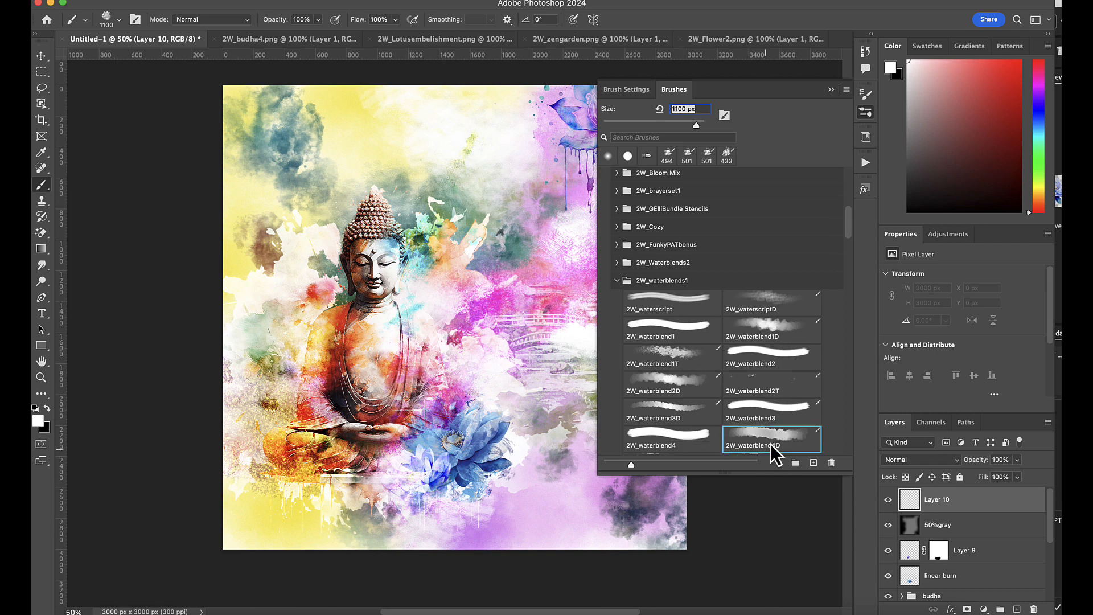
pyautogui.click(831, 89)
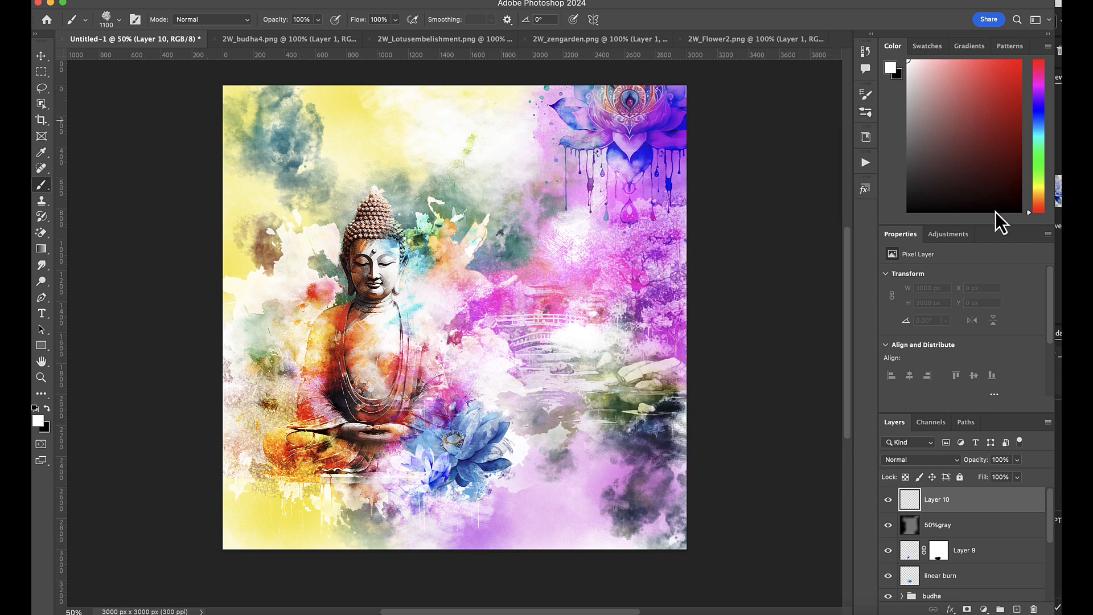
# Pick a bright golden yellow as the foreground color
pyautogui.click(1039, 187)
pyautogui.moveTo(1014, 96); pyautogui.dragTo(1017, 67)
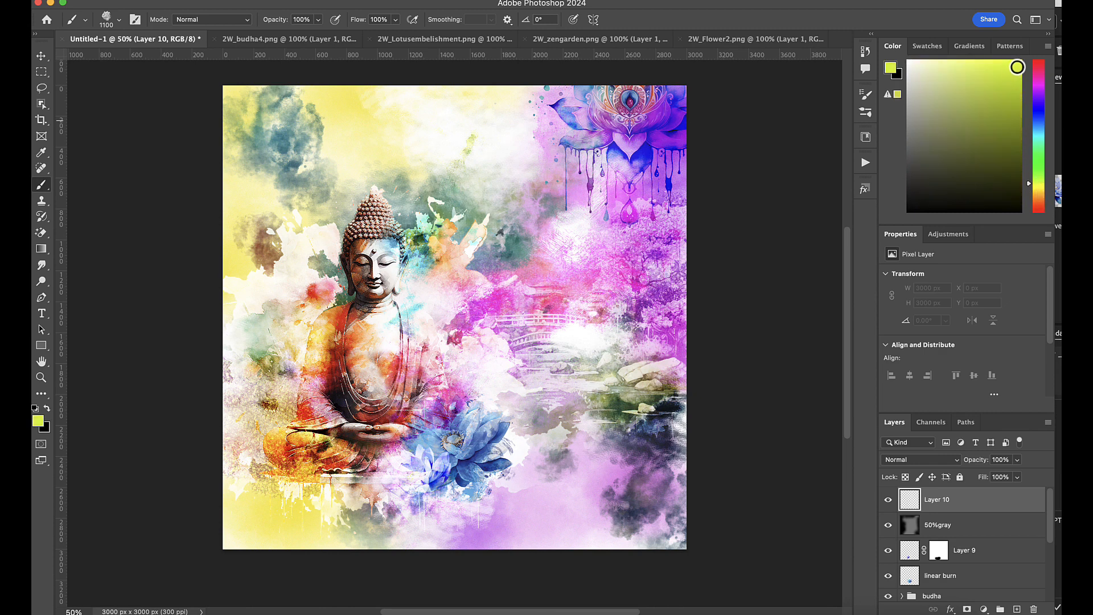
pyautogui.moveTo(1037, 186); pyautogui.dragTo(1038, 193)
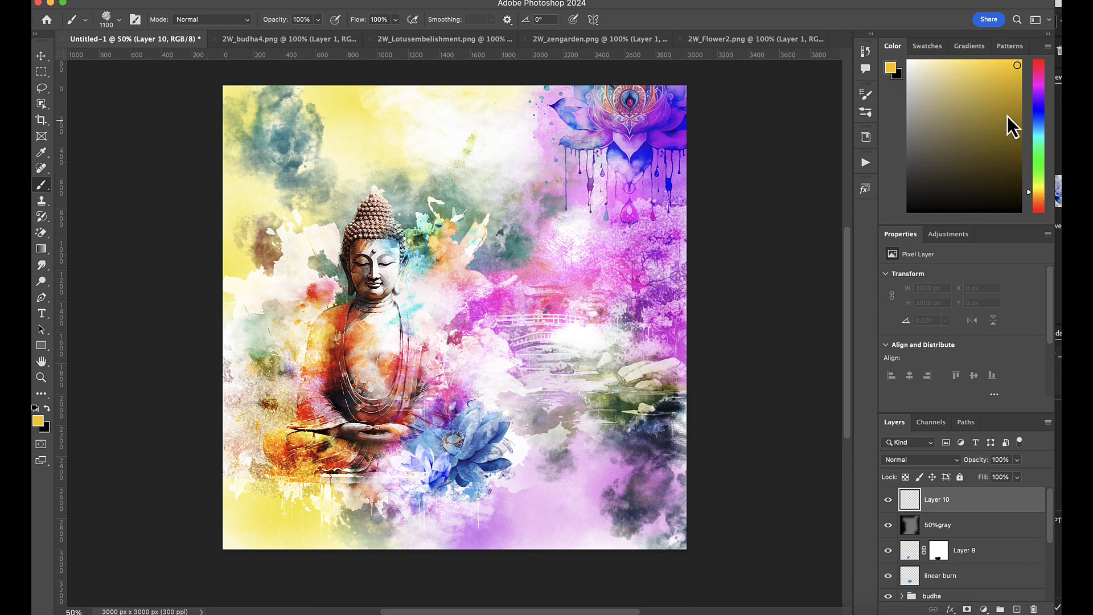
pyautogui.click(997, 64)
# Paint yellow watercolor washes on Layer 10 across the upper middle of the artwork, over the Buddha's head and towards the garden
pyautogui.click(441, 119)
pyautogui.click(430, 137)
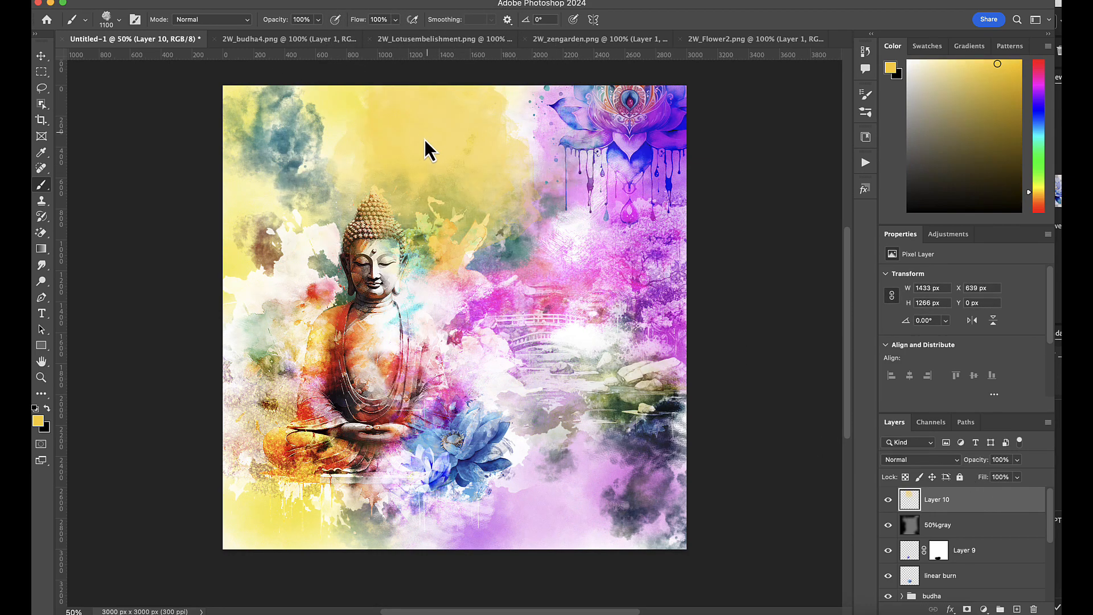
pyautogui.click(425, 138)
pyautogui.moveTo(477, 121)
pyautogui.mouseDown()
pyautogui.moveTo(511, 152)
pyautogui.moveTo(451, 270)
pyautogui.moveTo(401, 286)
pyautogui.moveTo(411, 285)
pyautogui.moveTo(411, 297)
pyautogui.moveTo(479, 239)
pyautogui.moveTo(482, 300)
pyautogui.mouseUp()
pyautogui.click(482, 300)
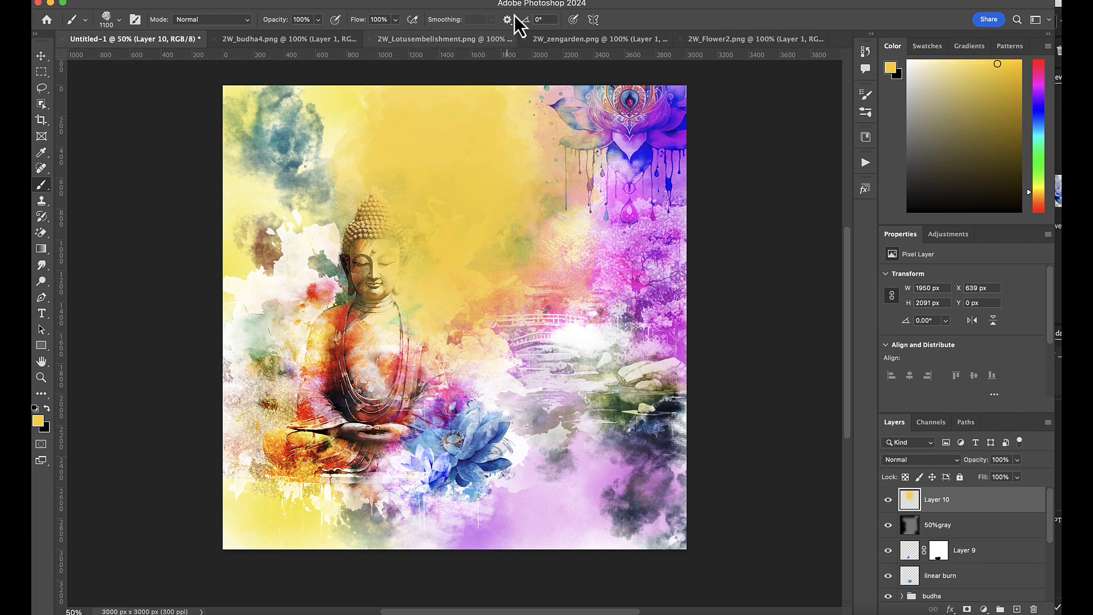
# Compare the Divide and Overlay blending modes on Layer 10 and set it to Vivid Light
pyautogui.click(957, 462)
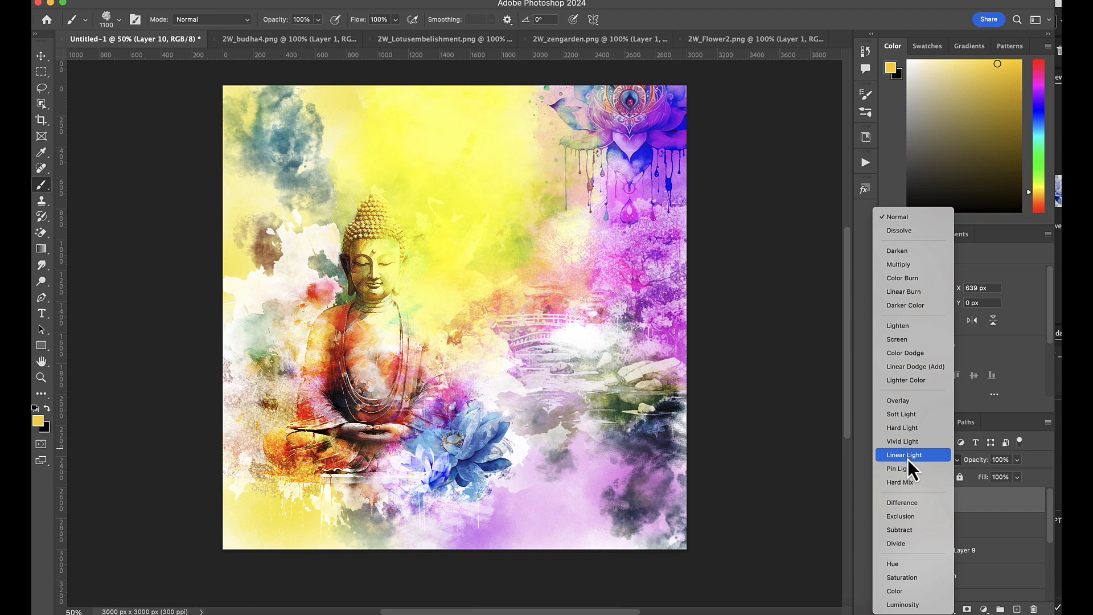
pyautogui.click(913, 547)
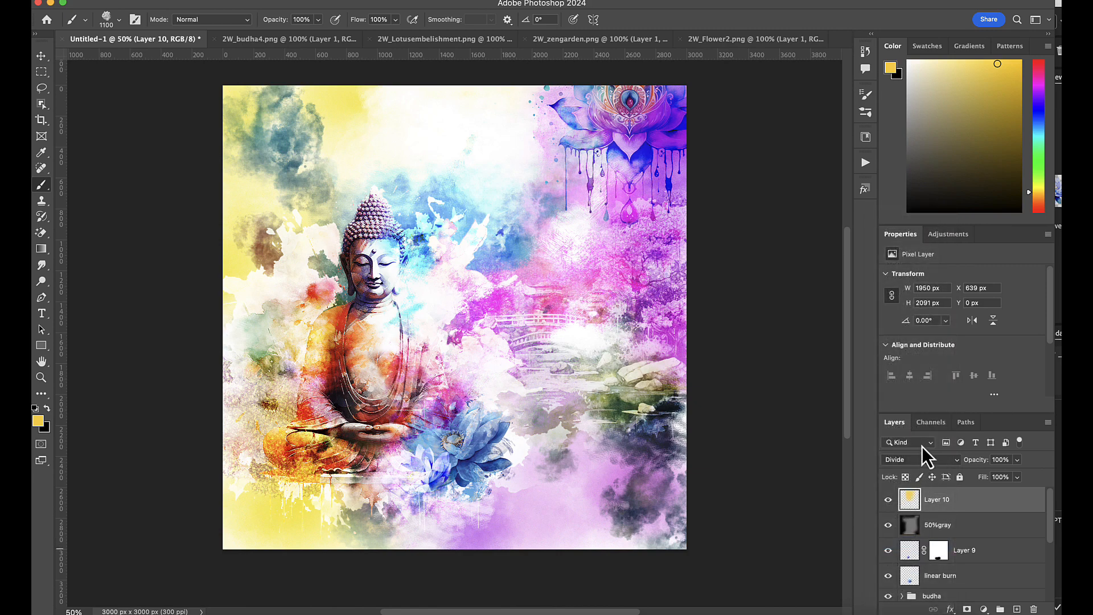
pyautogui.click(920, 462)
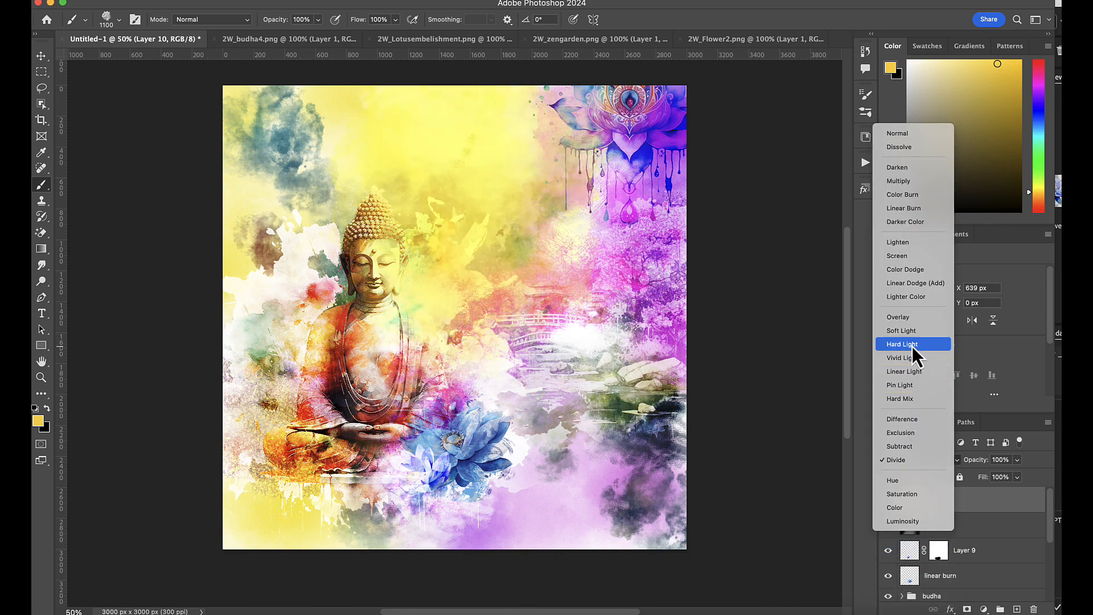
pyautogui.click(913, 318)
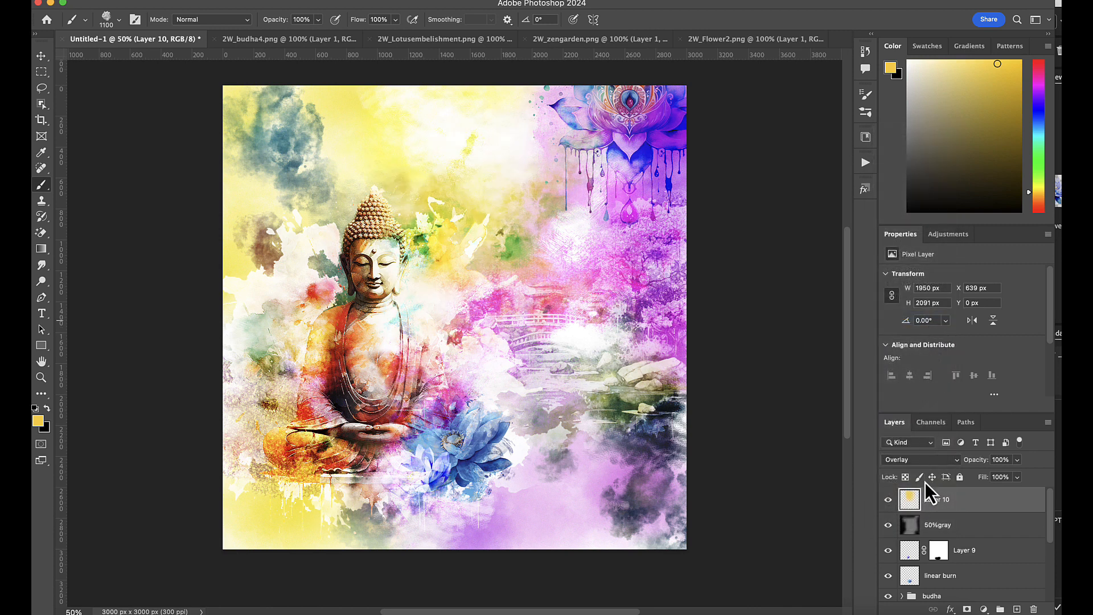
pyautogui.click(926, 460)
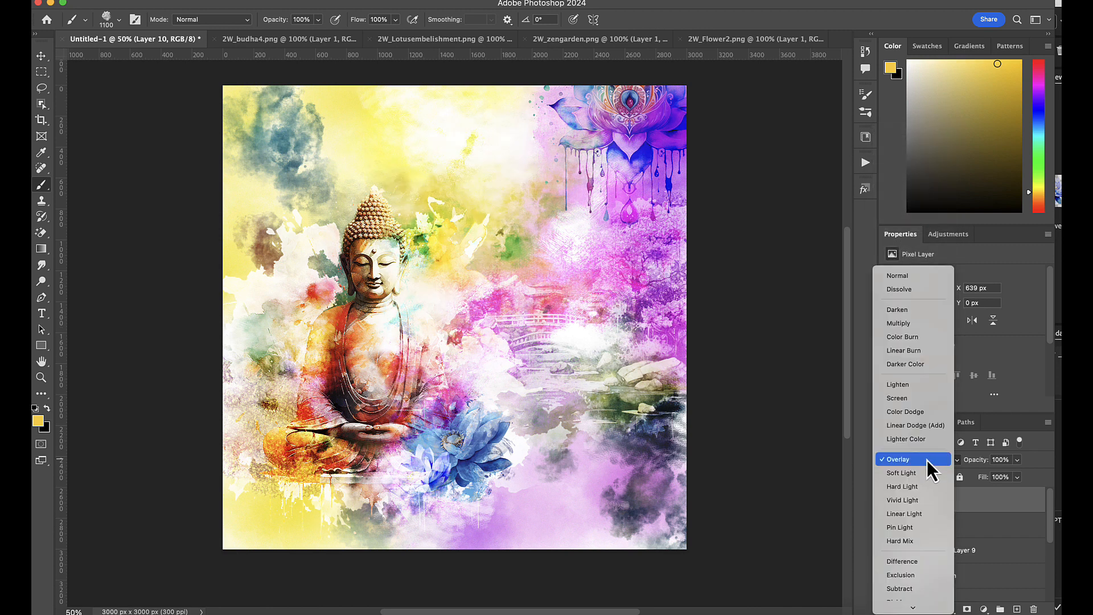
pyautogui.click(916, 504)
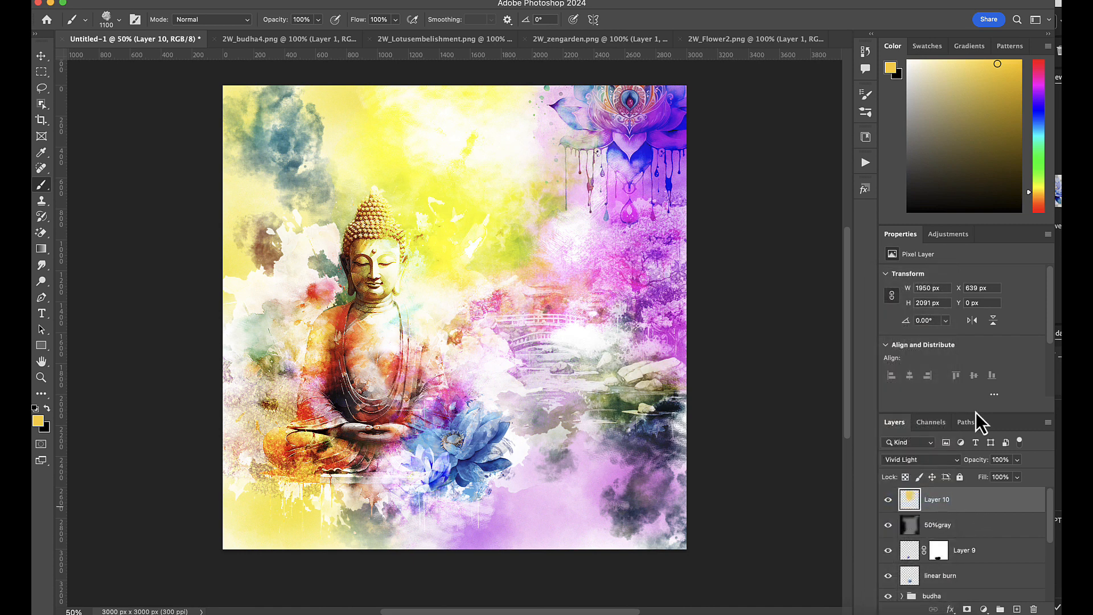
# Soften the painted yellow wash on Layer 10 with a Gaussian Blur
pyautogui.click(327, 1)
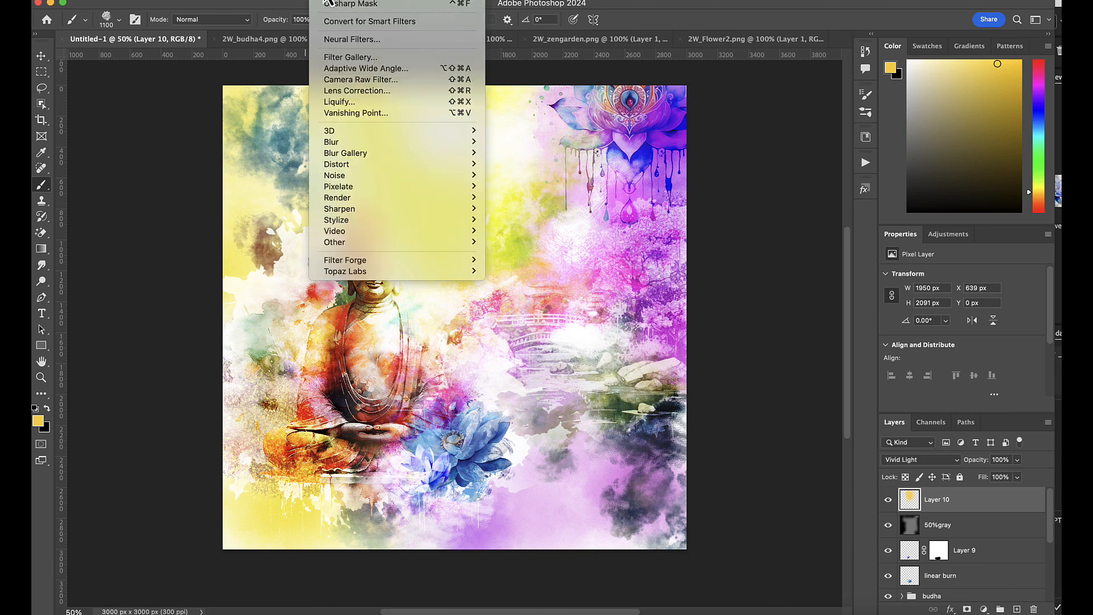
pyautogui.moveTo(412, 143)
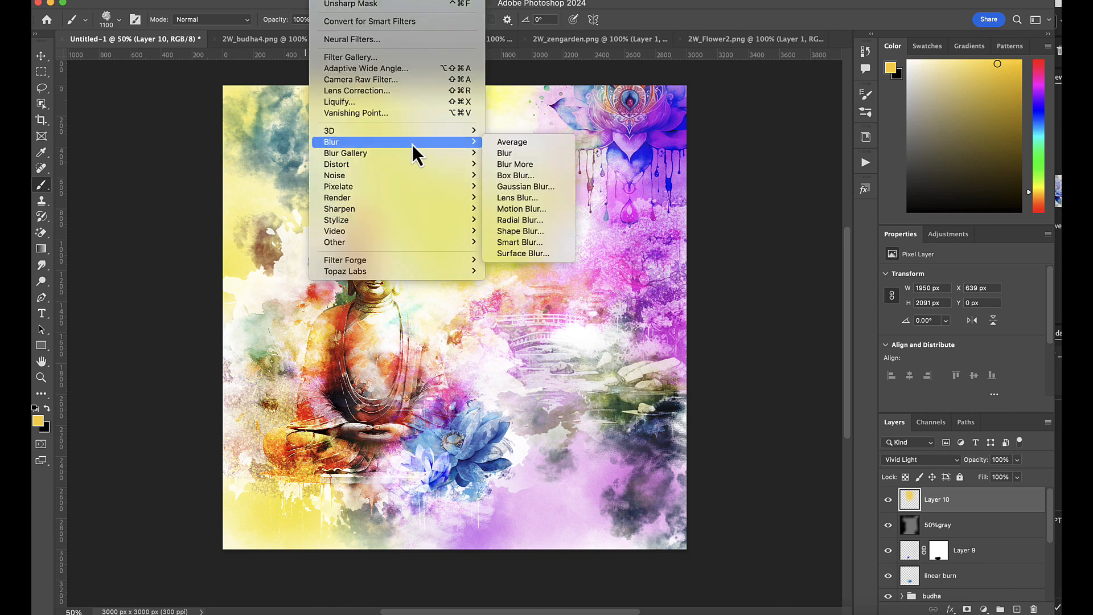
pyautogui.click(557, 187)
pyautogui.click(595, 193)
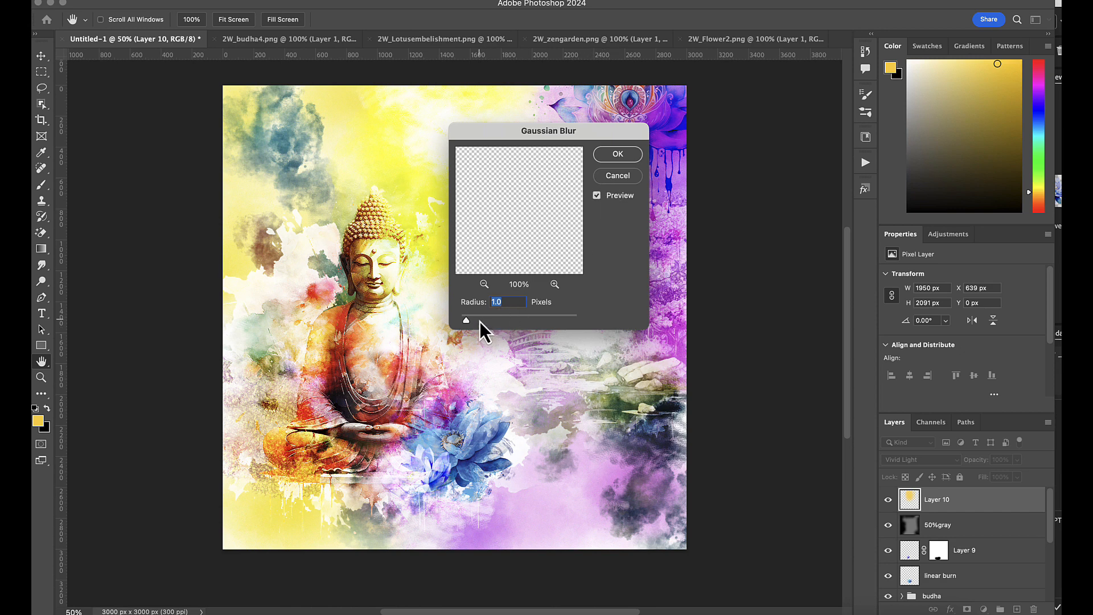
pyautogui.moveTo(472, 326); pyautogui.dragTo(474, 325)
pyautogui.click(620, 157)
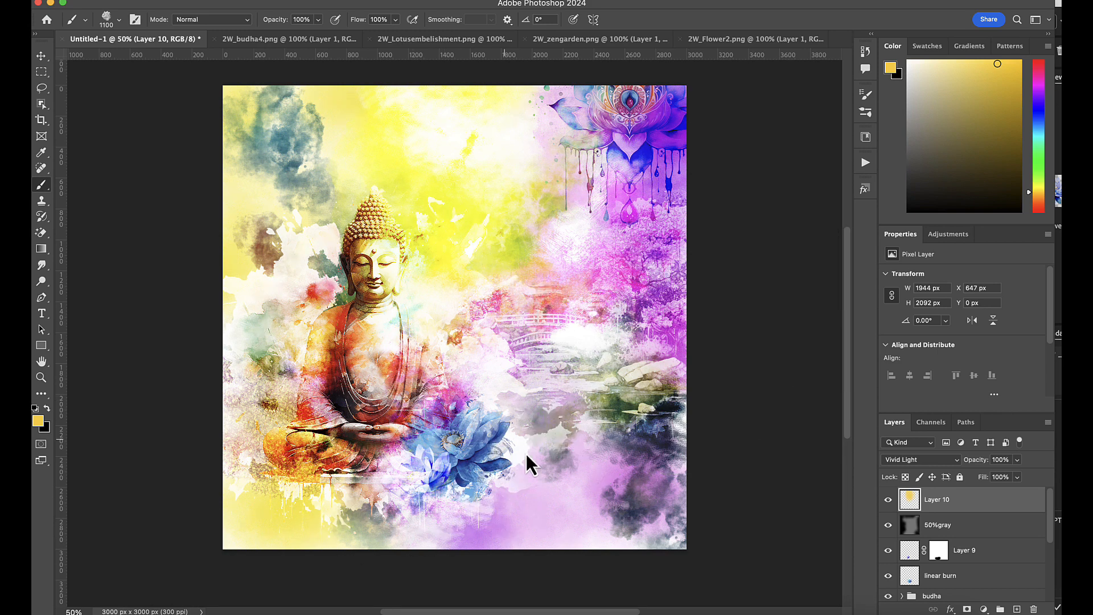
# Switch to Adobe Bridge, open 2W_WordArt2.png from the Elements folder, and copy its quote into the zen artwork in Photoshop
pyautogui.click(450, 612)
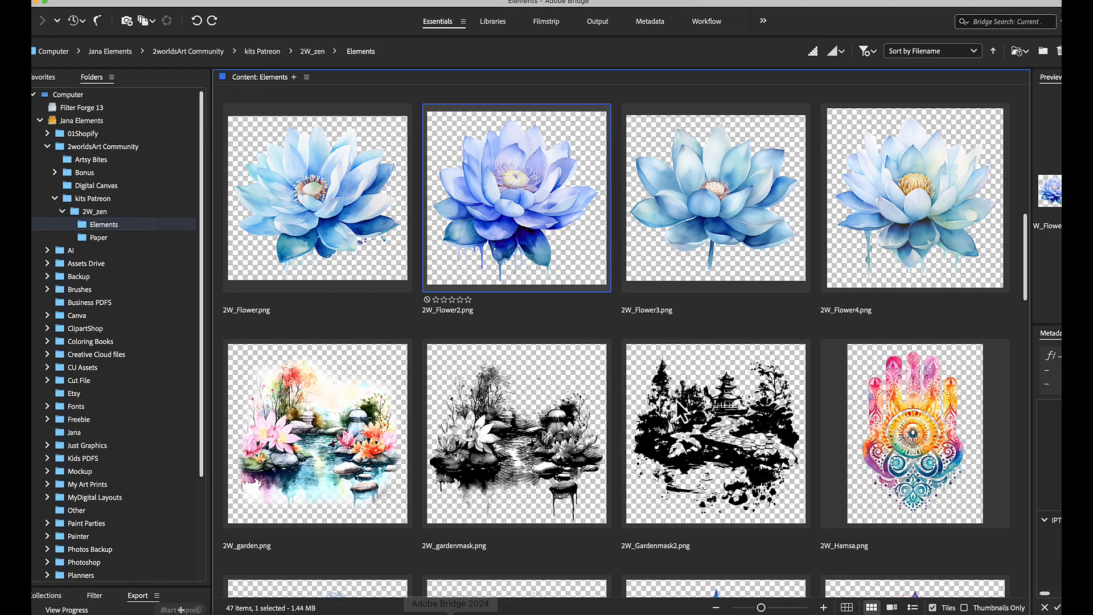
pyautogui.moveTo(1025, 235); pyautogui.dragTo(983, 501)
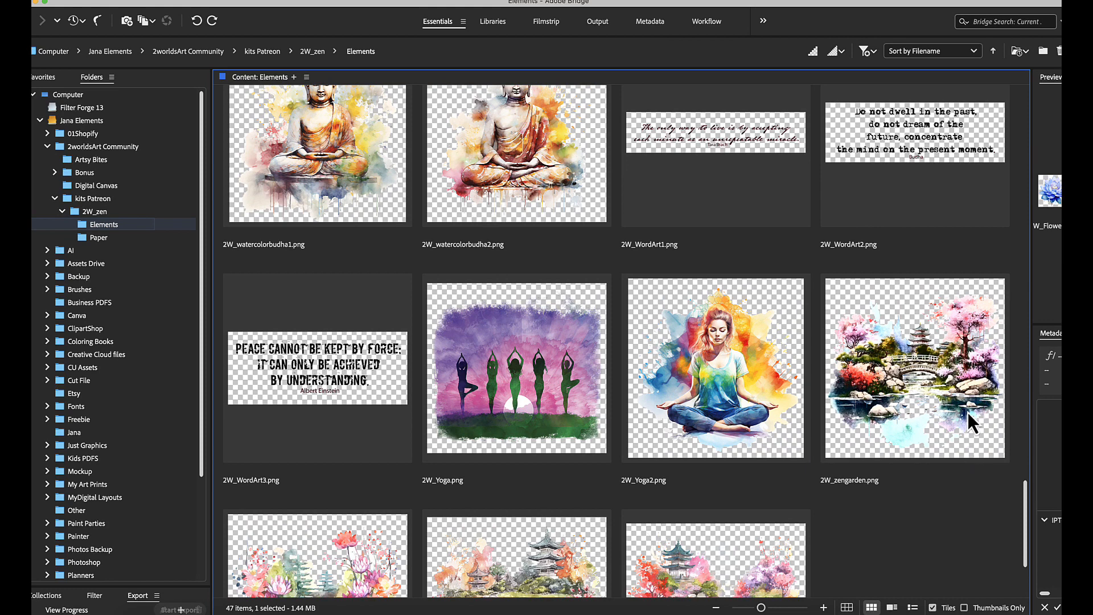
pyautogui.click(790, 136)
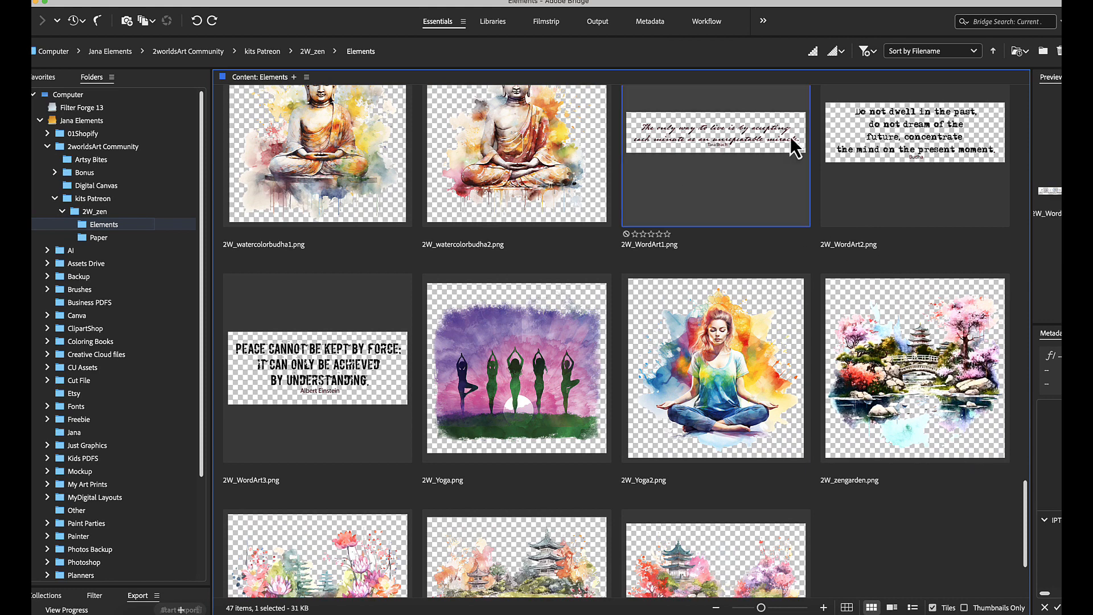
pyautogui.doubleClick(919, 156)
pyautogui.moveTo(374, 285); pyautogui.dragTo(205, 117)
pyautogui.moveTo(320, 284); pyautogui.dragTo(524, 385)
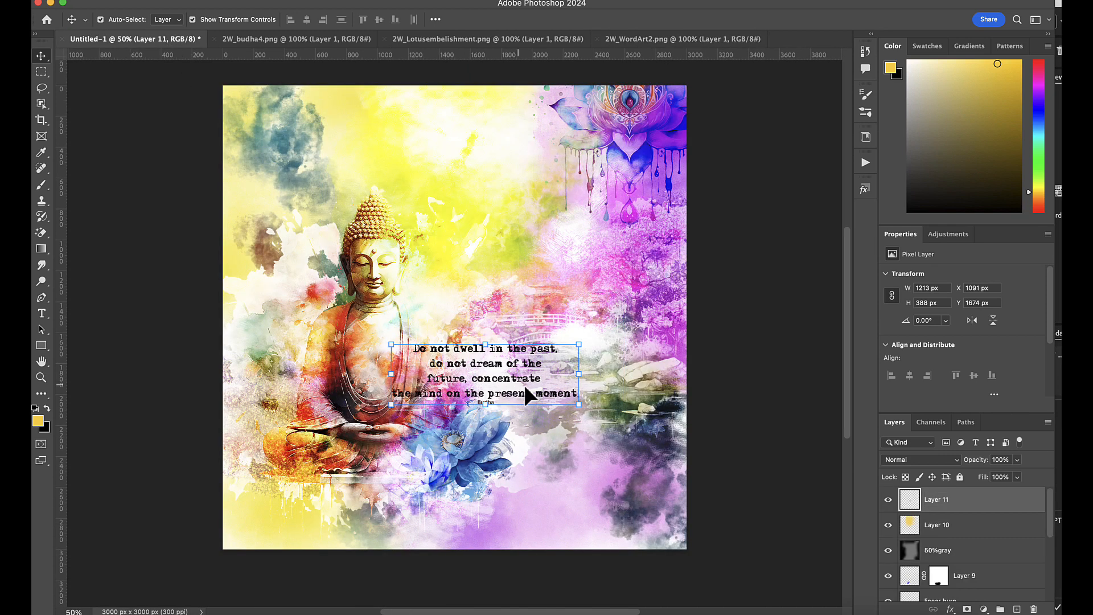
# Scale the quote on Layer 11 to about 989 × 316 px and place it just above the blue lotus, beside the Buddha
pyautogui.hotkey('ctrl', 't')
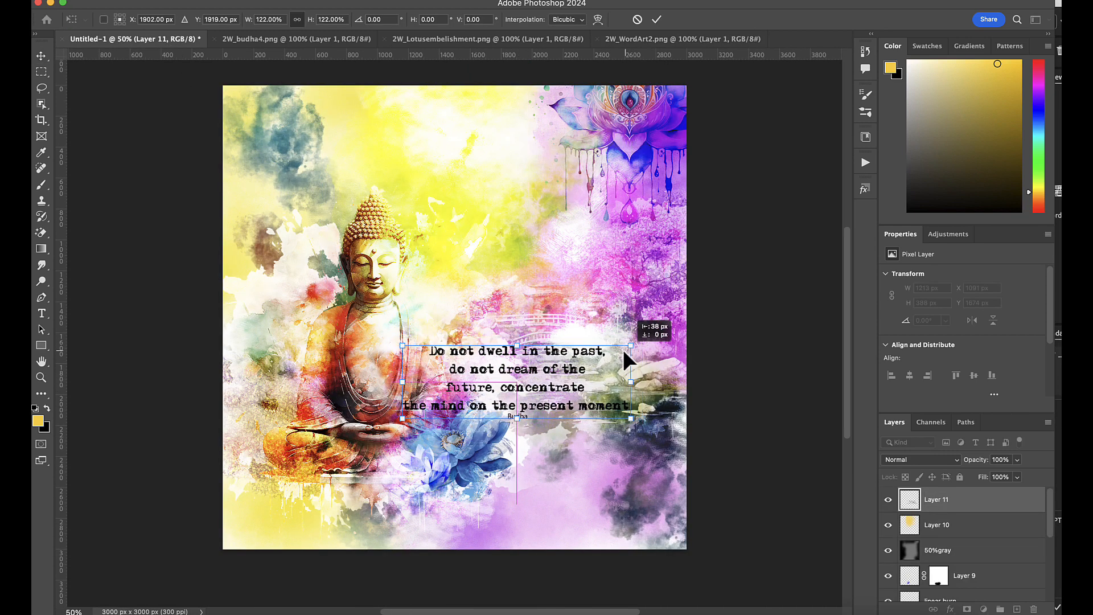
pyautogui.moveTo(563, 385); pyautogui.dragTo(558, 385)
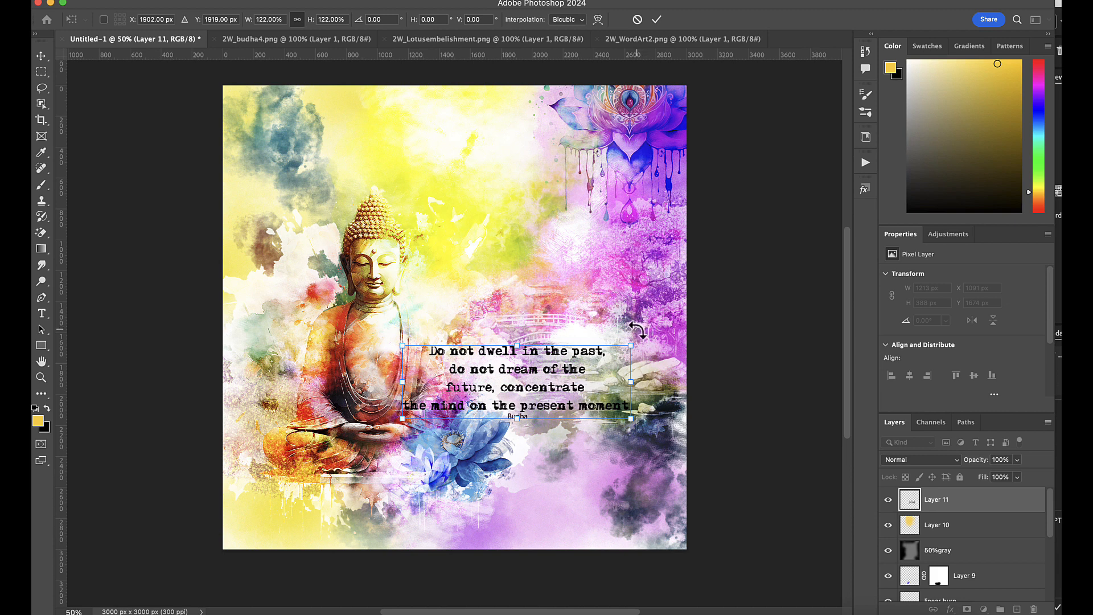
pyautogui.moveTo(559, 384); pyautogui.dragTo(601, 379)
pyautogui.moveTo(647, 344); pyautogui.dragTo(373, 497)
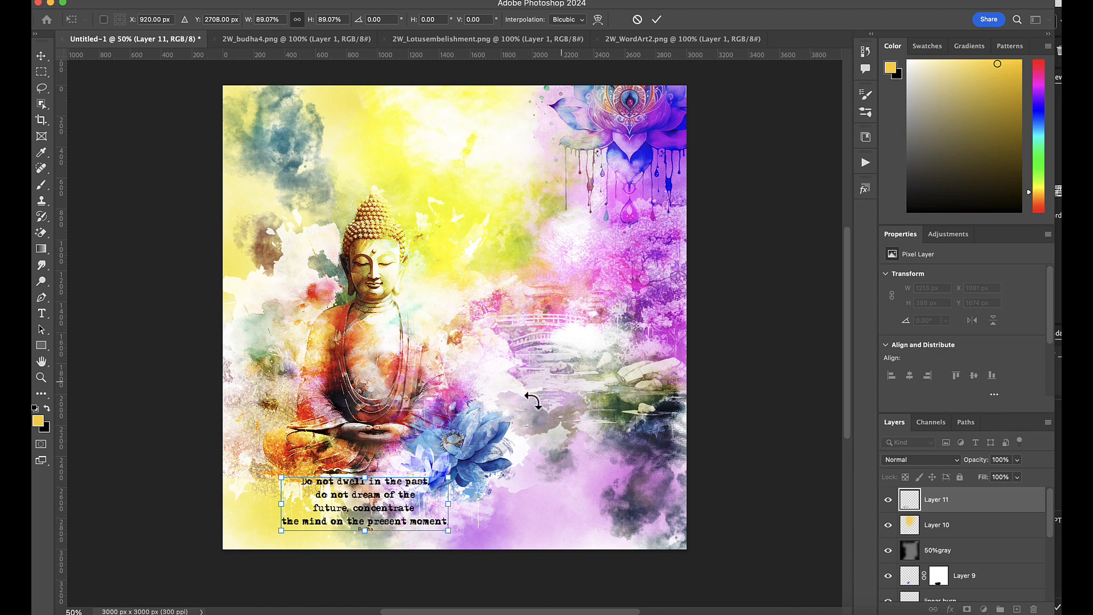
pyautogui.moveTo(448, 477); pyautogui.dragTo(434, 481)
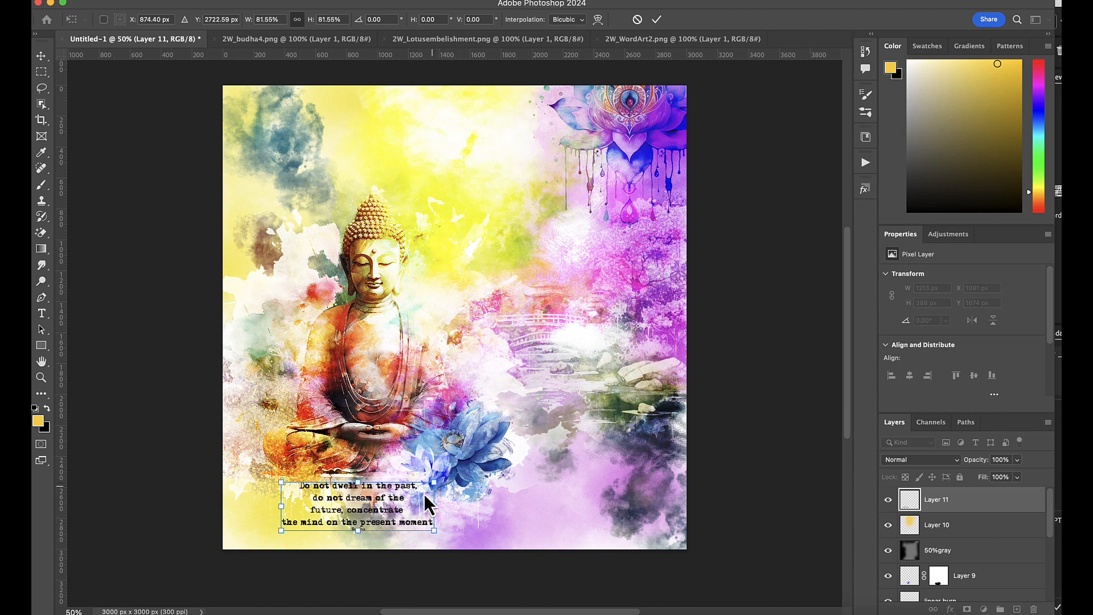
pyautogui.moveTo(367, 522); pyautogui.dragTo(507, 397)
pyautogui.click(656, 20)
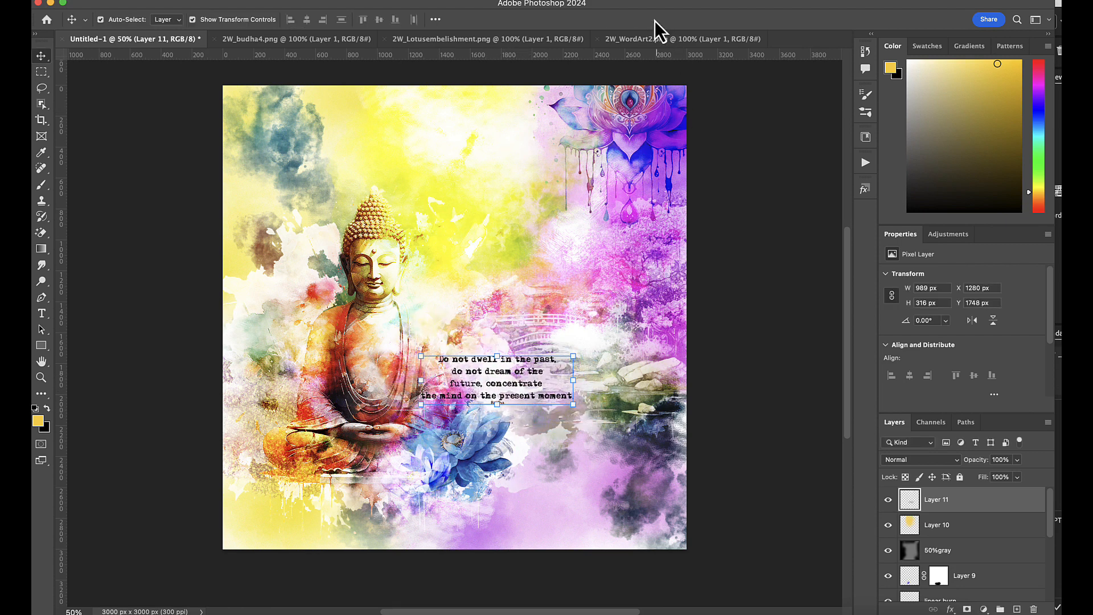
pyautogui.click(937, 462)
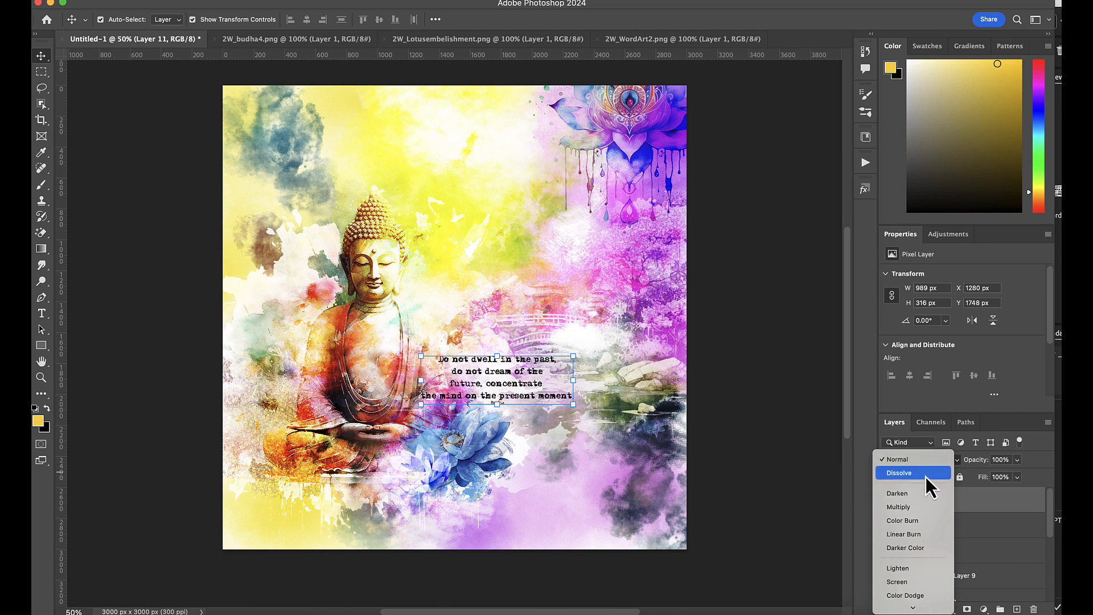
pyautogui.moveTo(913, 608)
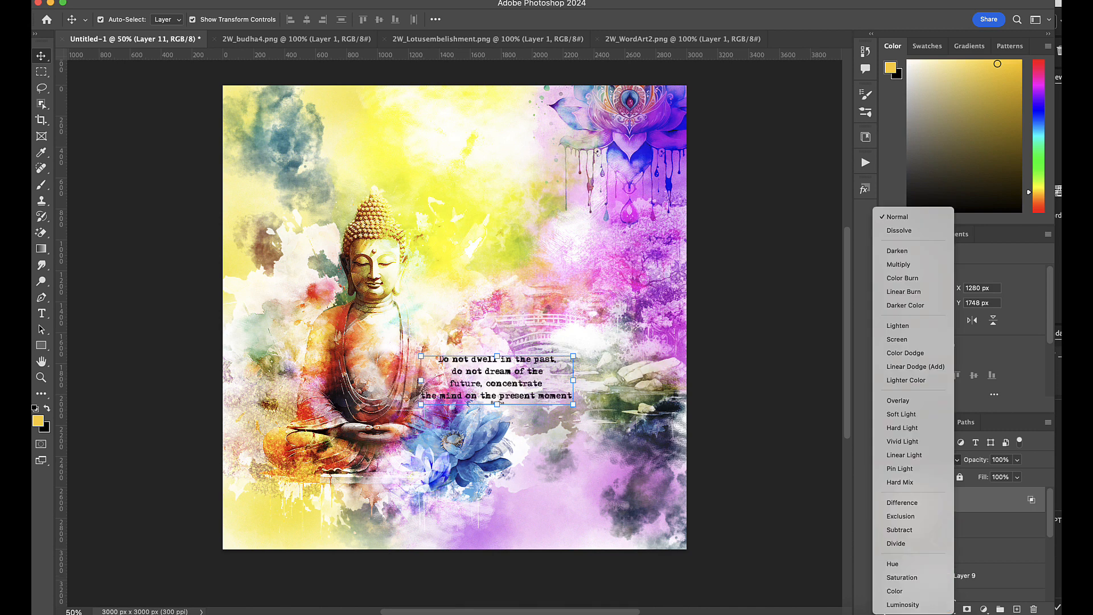
pyautogui.click(870, 585)
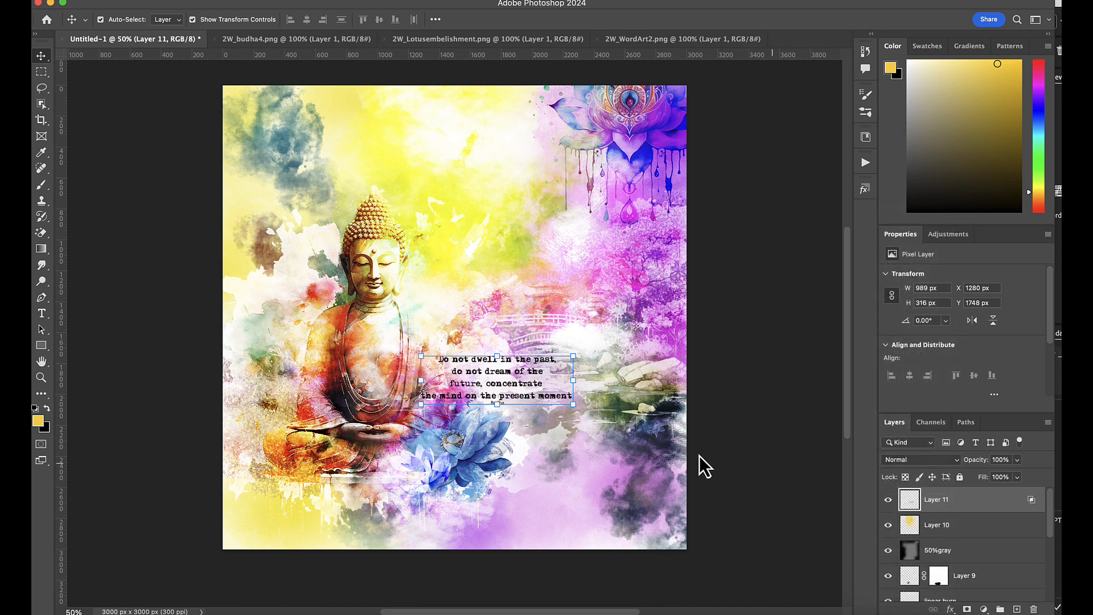
# Sample a dark blue, #233990, from the blue lotus petals as the foreground color
pyautogui.press('super')
pyautogui.click(889, 67)
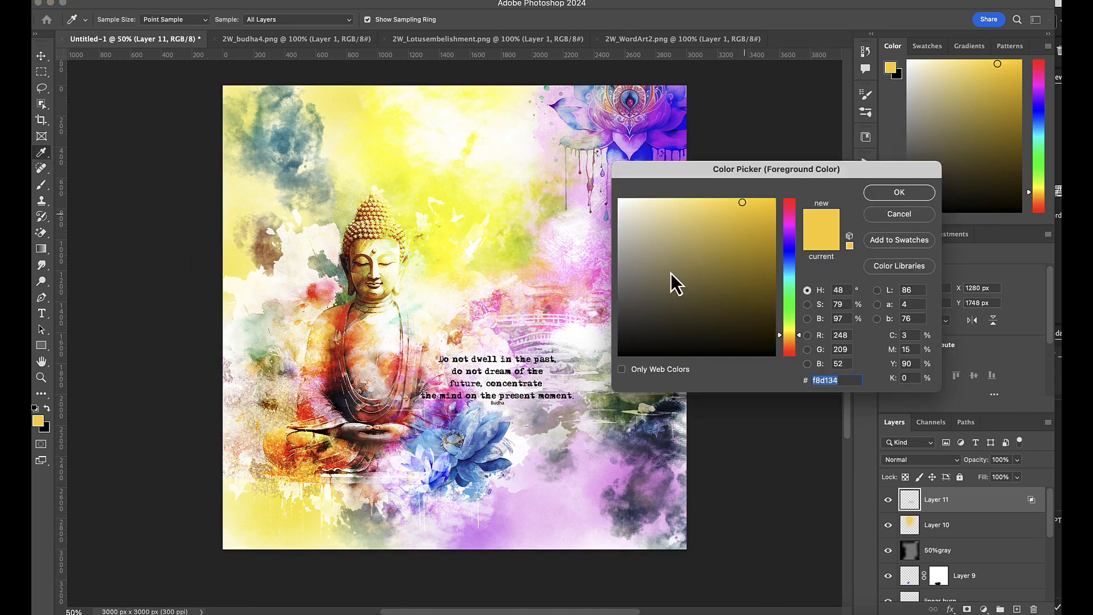
pyautogui.click(467, 463)
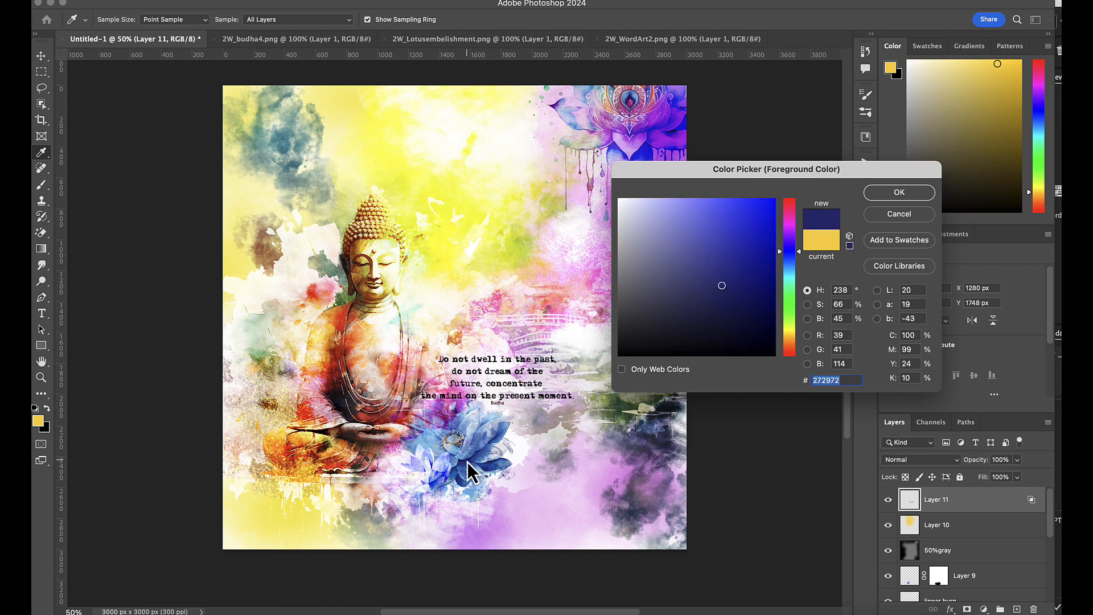
pyautogui.click(467, 464)
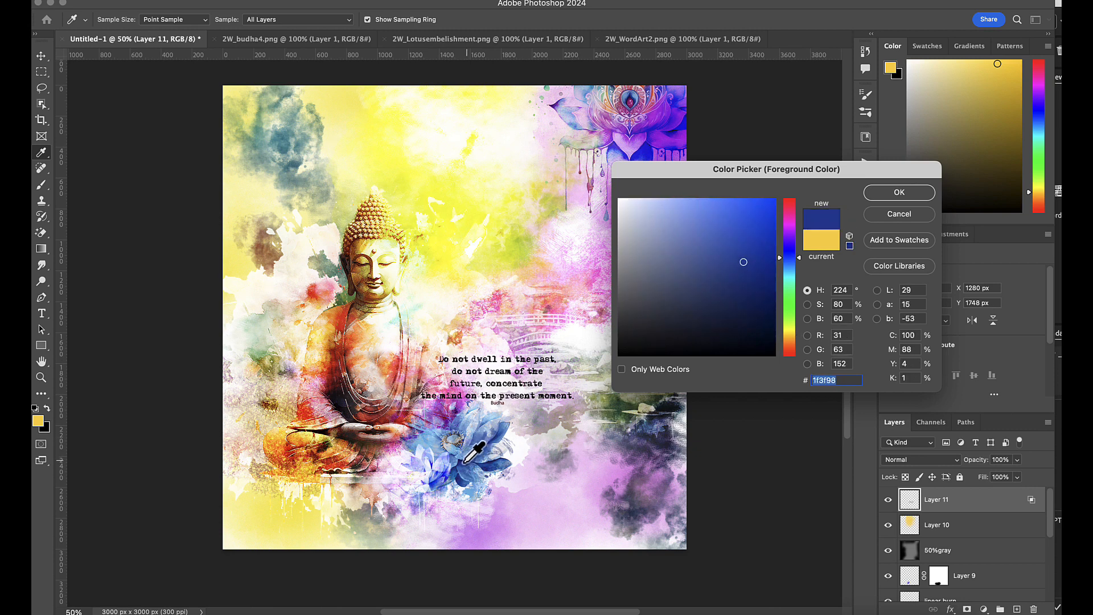
pyautogui.click(468, 463)
pyautogui.click(900, 196)
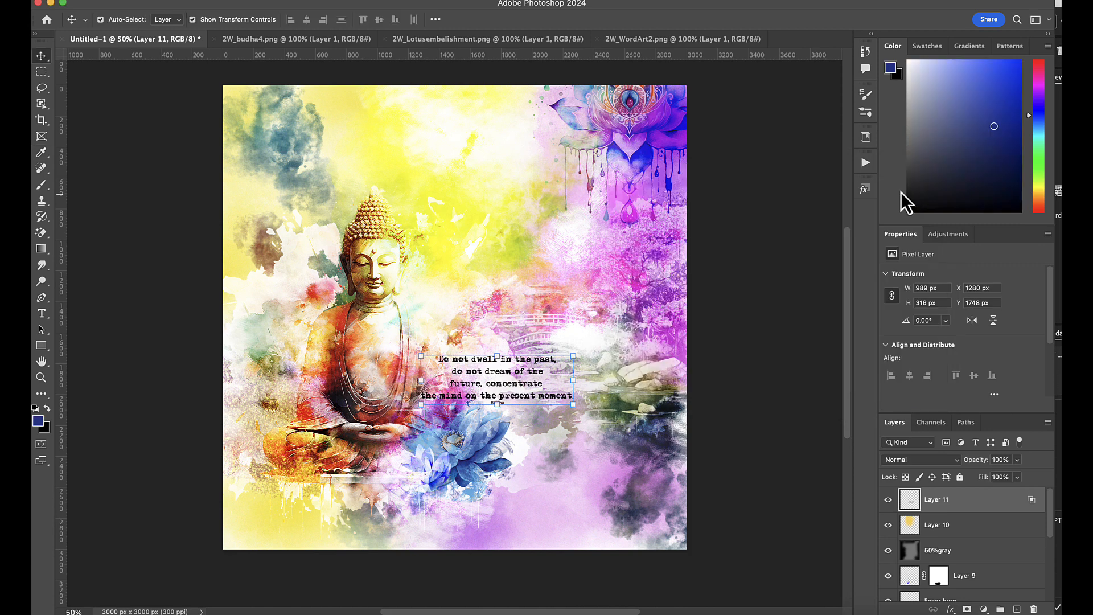
# Add a #233990 solid color fill layer above the quote and clip it to Layer 11
pyautogui.click(193, 1)
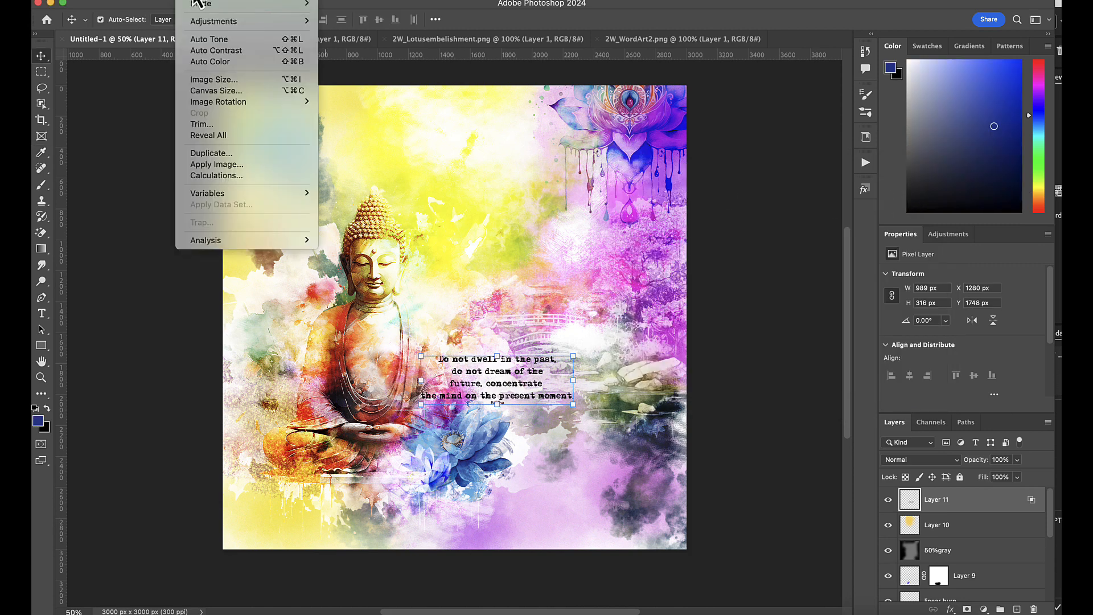
pyautogui.moveTo(233, 1)
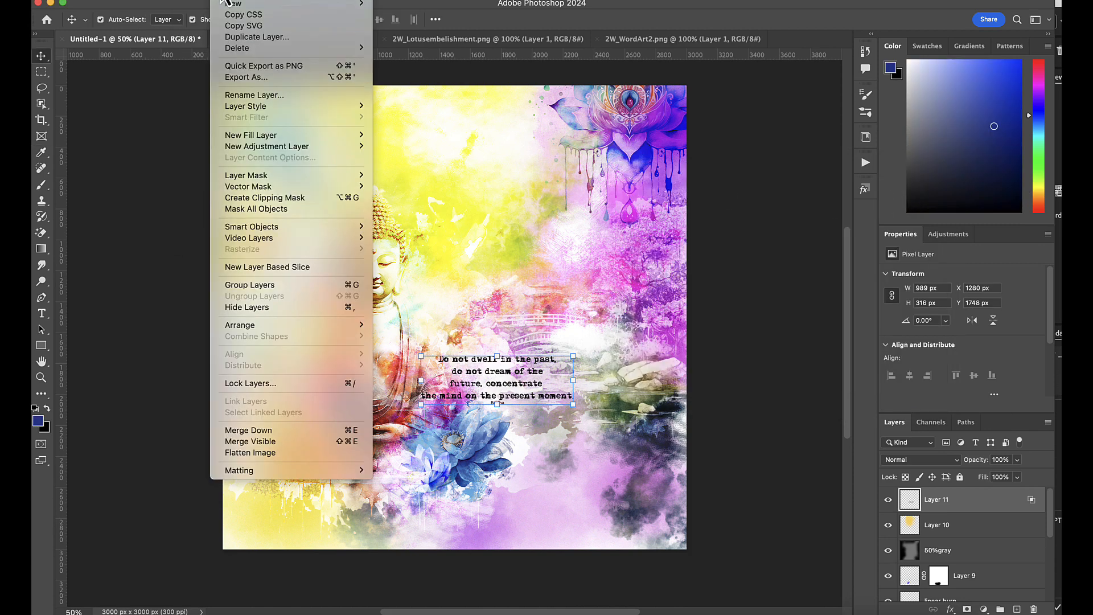
pyautogui.moveTo(268, 137)
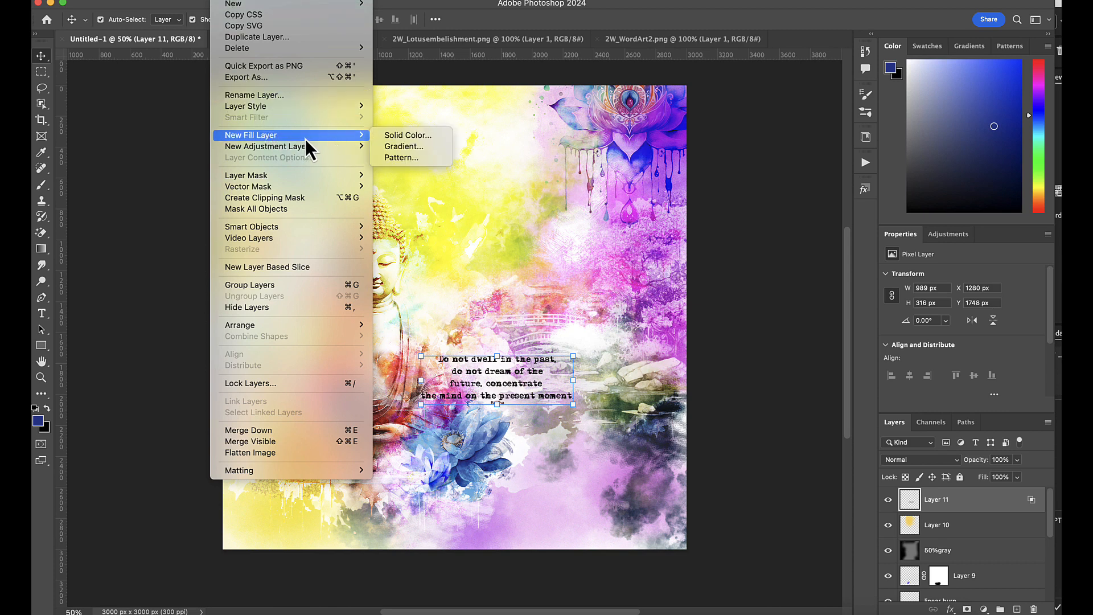
pyautogui.click(398, 134)
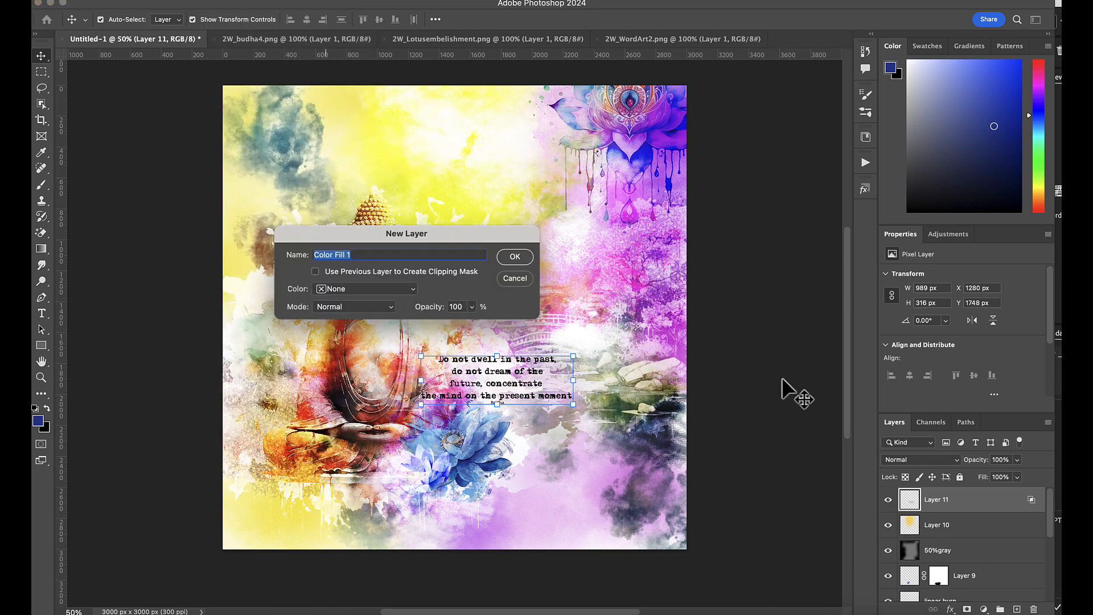
pyautogui.click(515, 257)
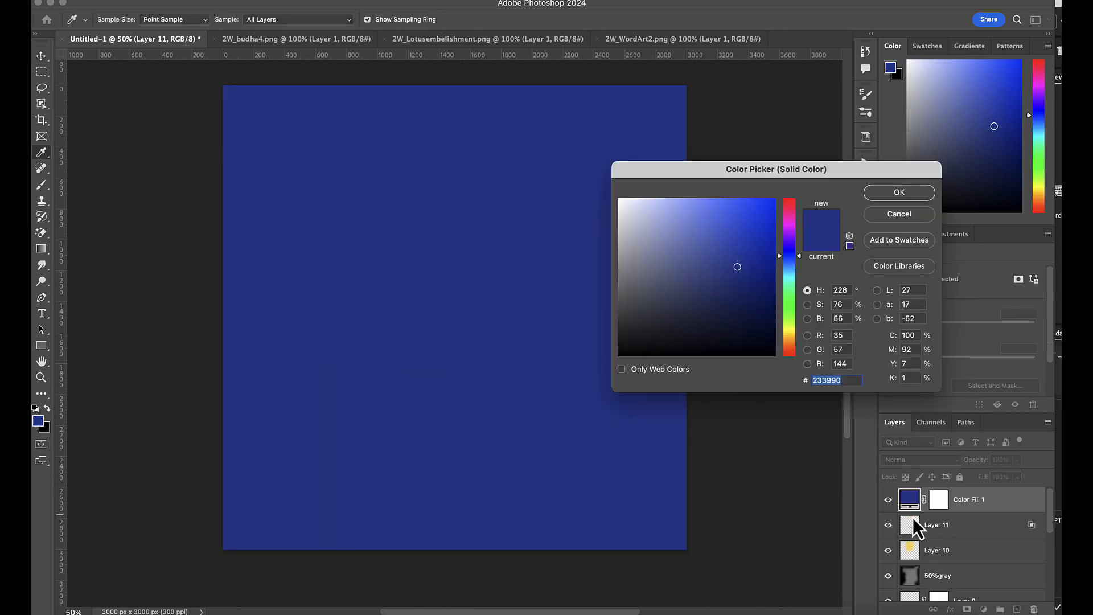
pyautogui.click(896, 195)
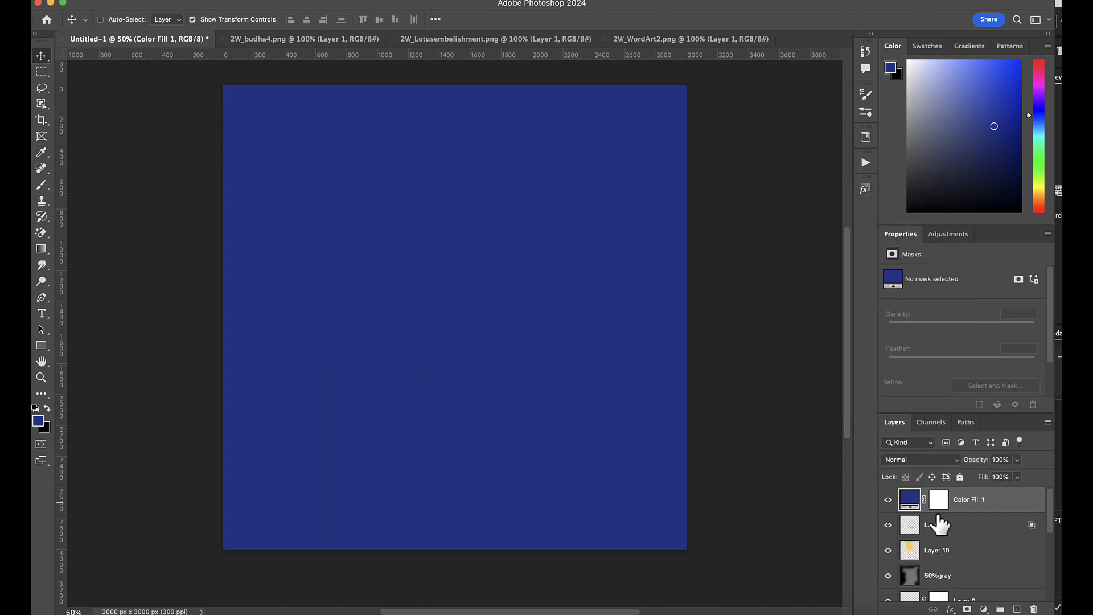
pyautogui.keyDown('alt'); pyautogui.click(933, 512); pyautogui.keyUp('alt')
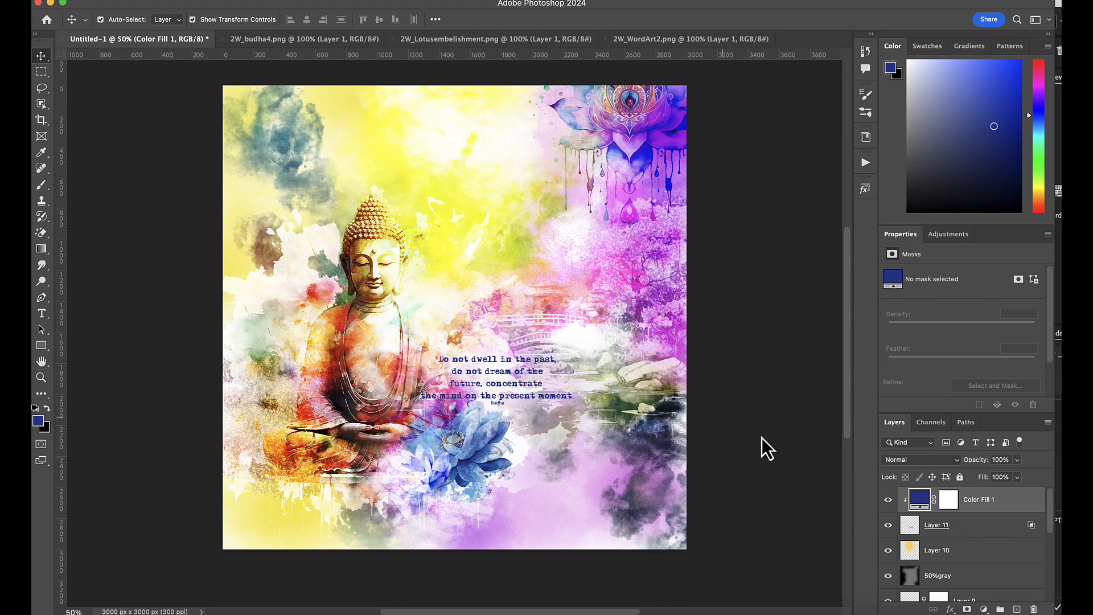
# Merge the clipped blue fill layer with the quote on Layer 11
pyautogui.click(969, 526)
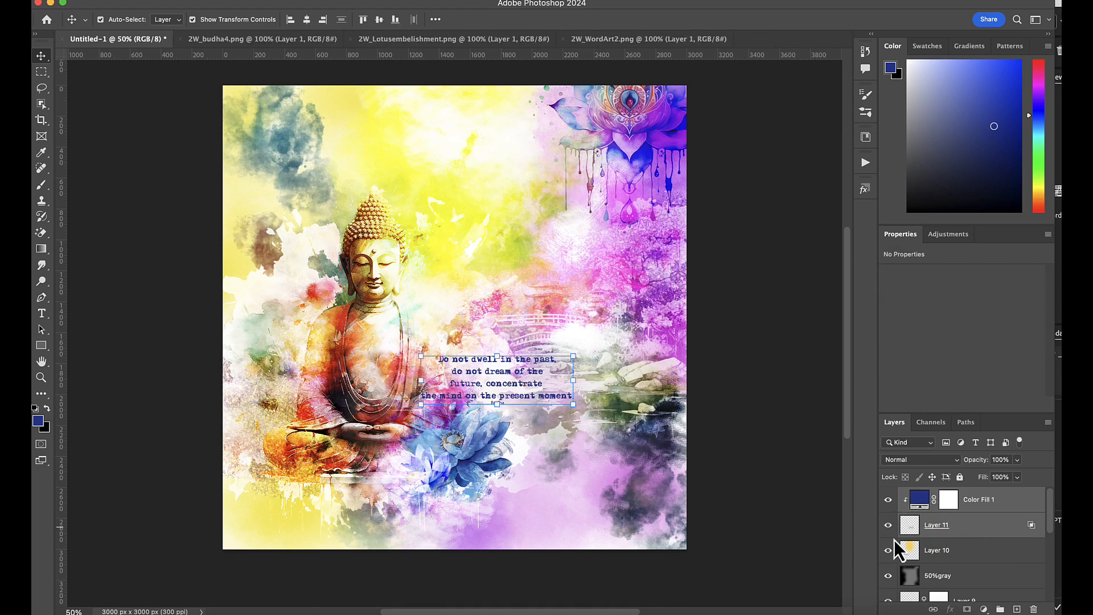
pyautogui.rightClick(951, 524)
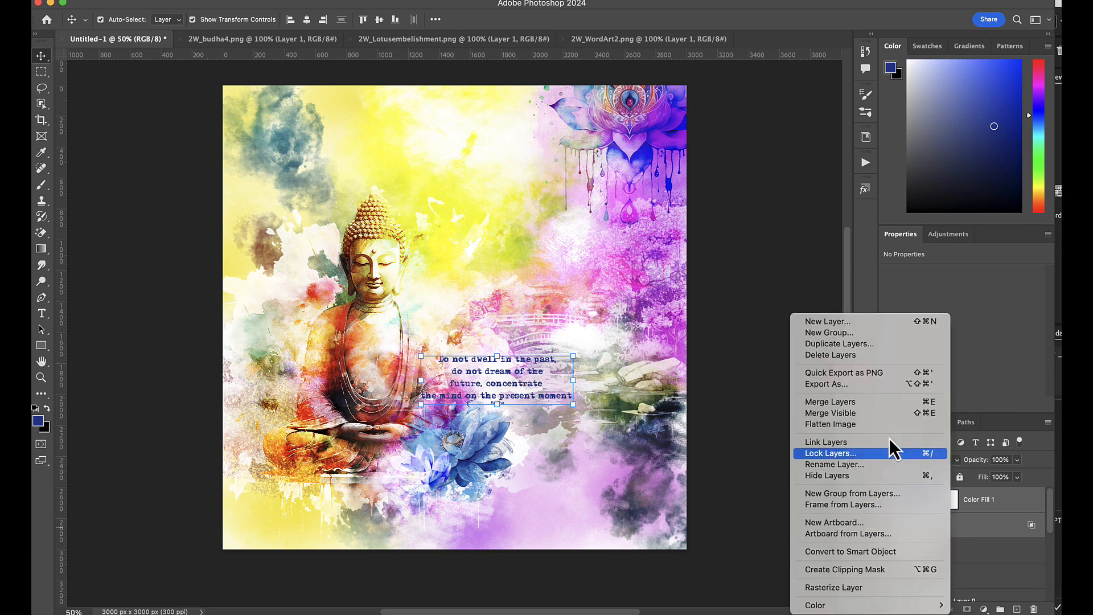
pyautogui.click(859, 416)
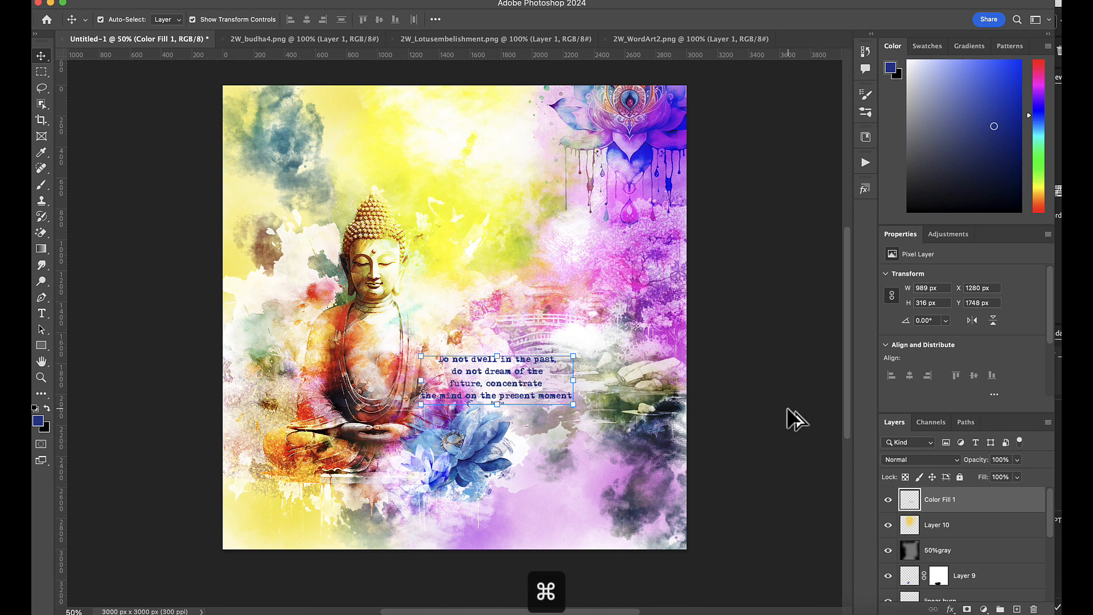
# Set the blending mode of the merged blue quote layer to Color Burn
pyautogui.press('super+equal')
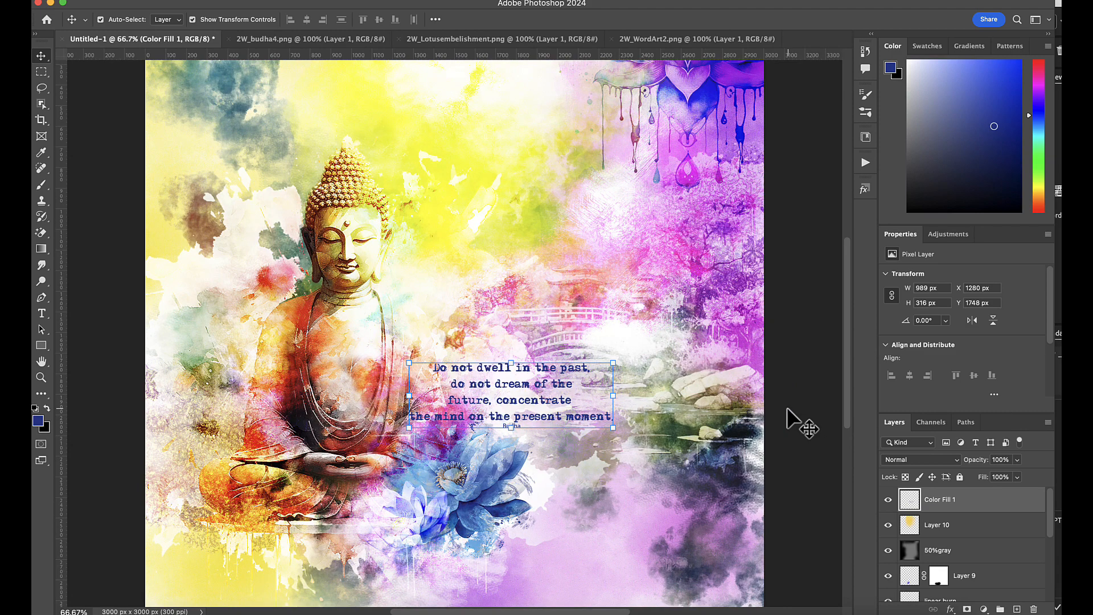
pyautogui.click(957, 460)
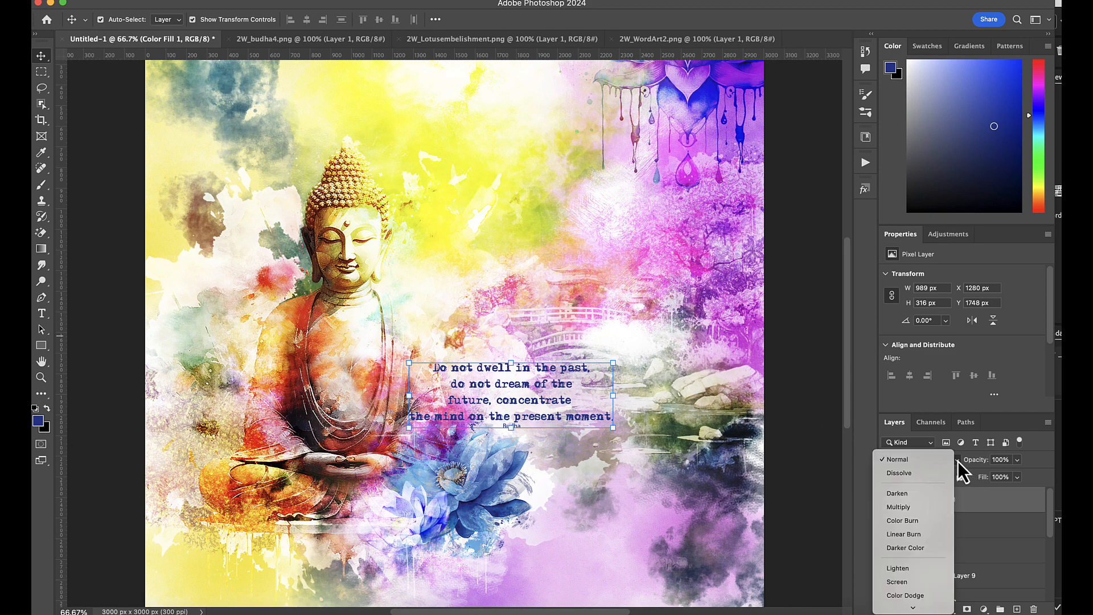
pyautogui.click(915, 522)
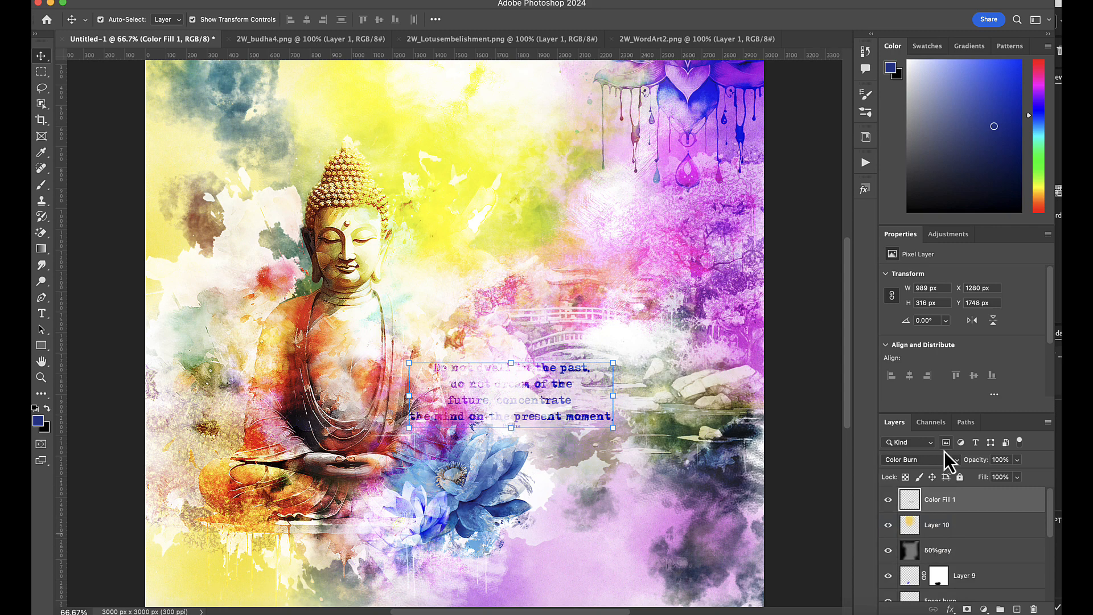
# Duplicate the Color Burn quote layer and set the copy's opacity to 66%
pyautogui.press('super+j')
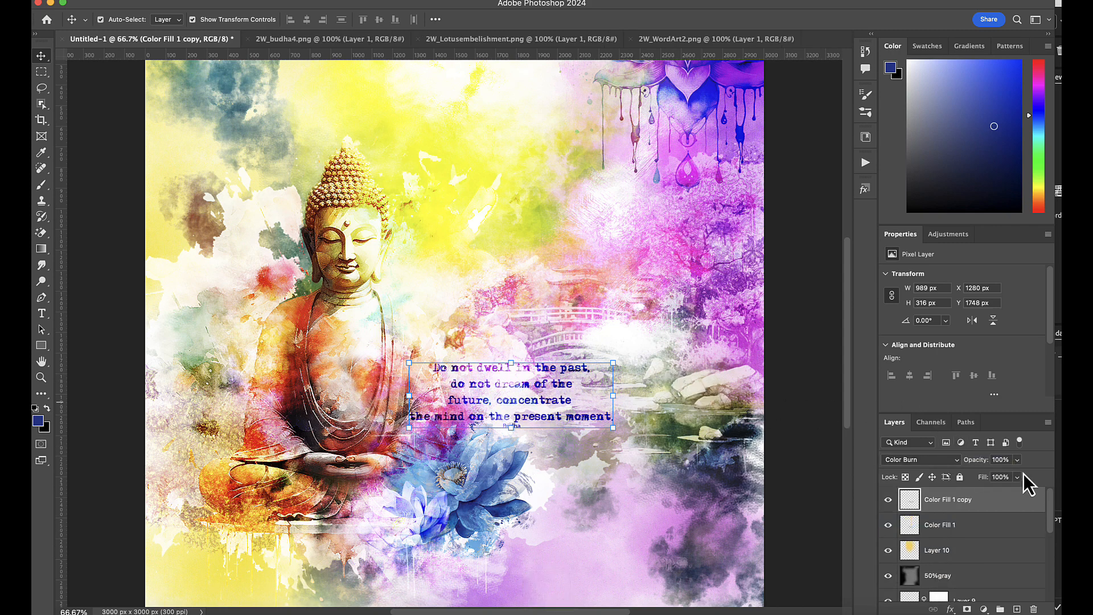
pyautogui.click(1018, 461)
pyautogui.moveTo(999, 476); pyautogui.dragTo(997, 480)
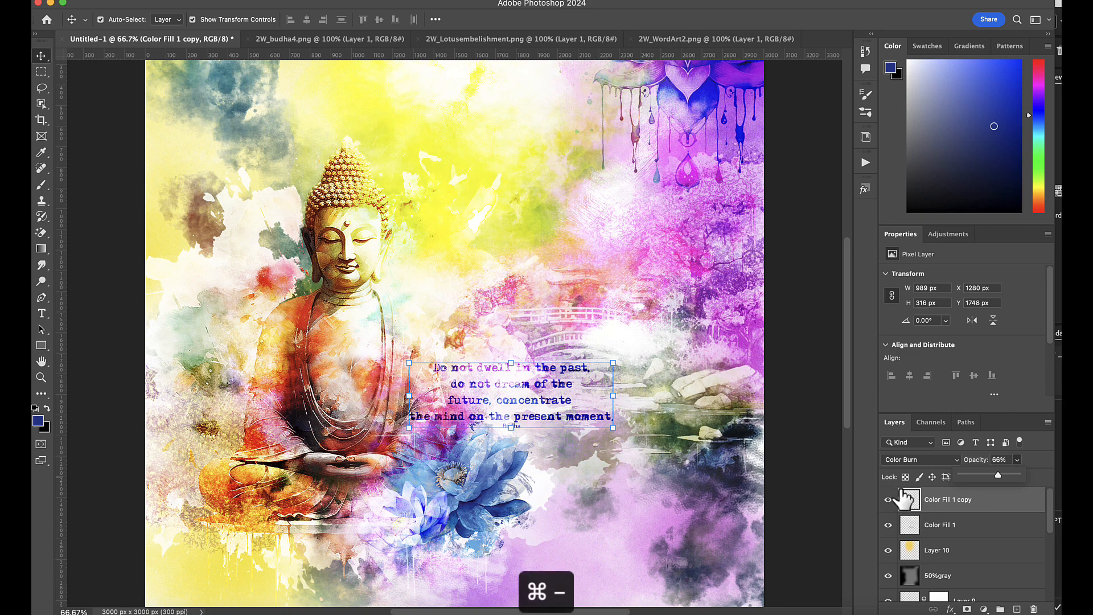
pyautogui.press('super+minus')
pyautogui.press('super+minus')
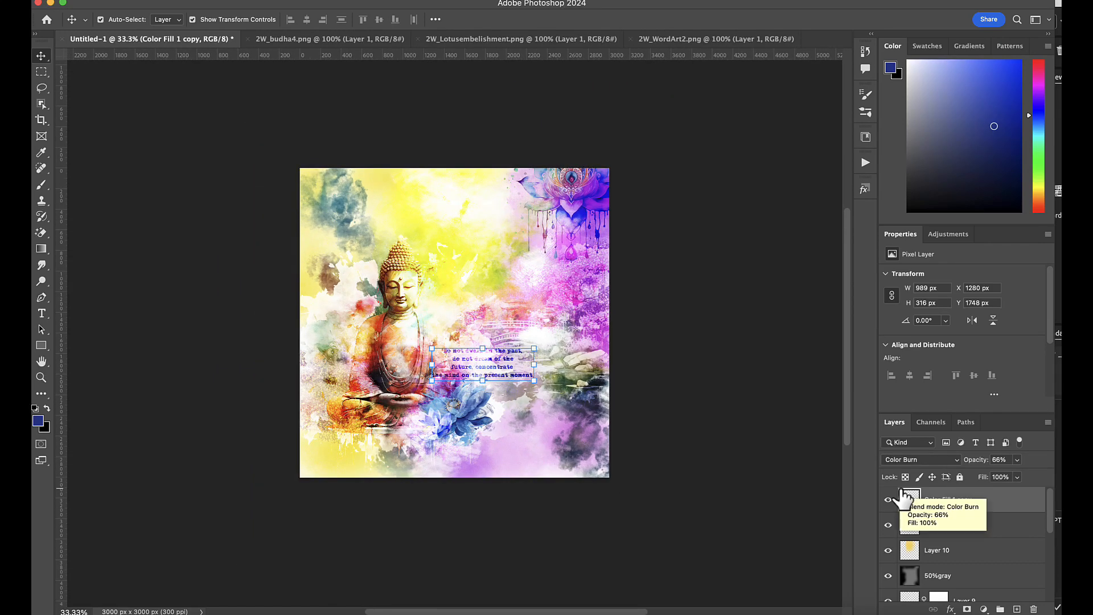
# Darken the garden and bridge area on the 50%gray layer with a soft round 1100 px black brush
pyautogui.click(367, 359)
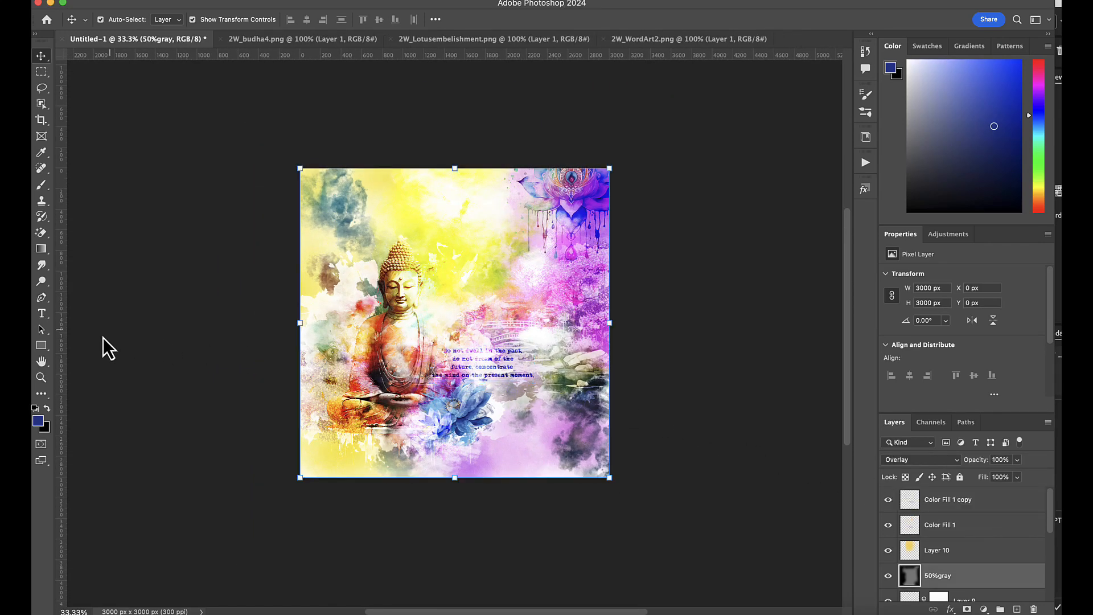
pyautogui.click(36, 409)
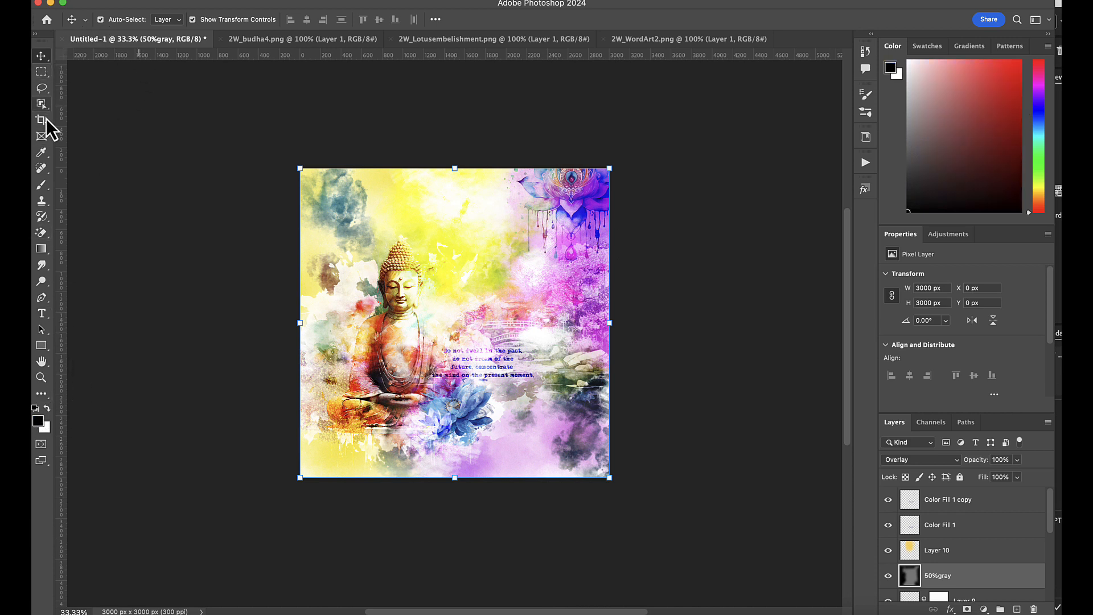
pyautogui.click(41, 186)
pyautogui.click(118, 21)
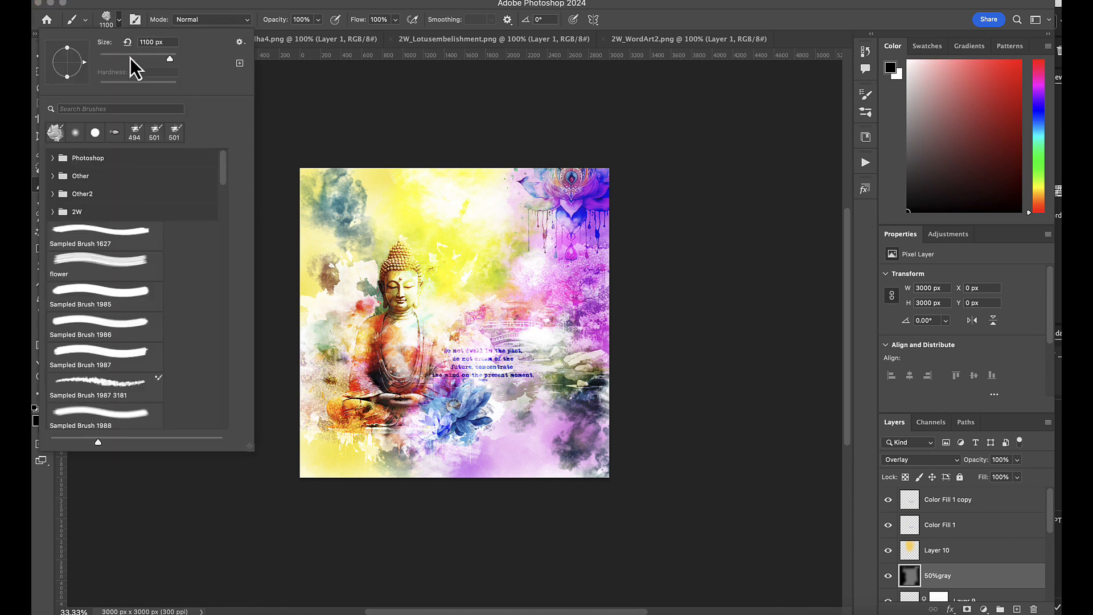
pyautogui.click(76, 134)
pyautogui.click(121, 20)
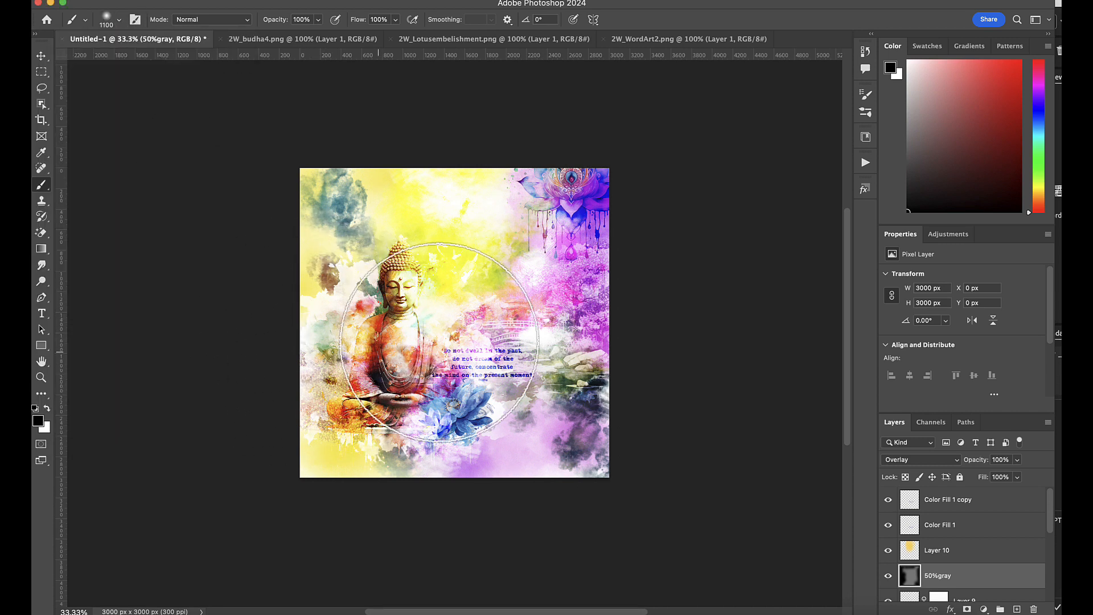
pyautogui.moveTo(548, 307); pyautogui.dragTo(614, 317)
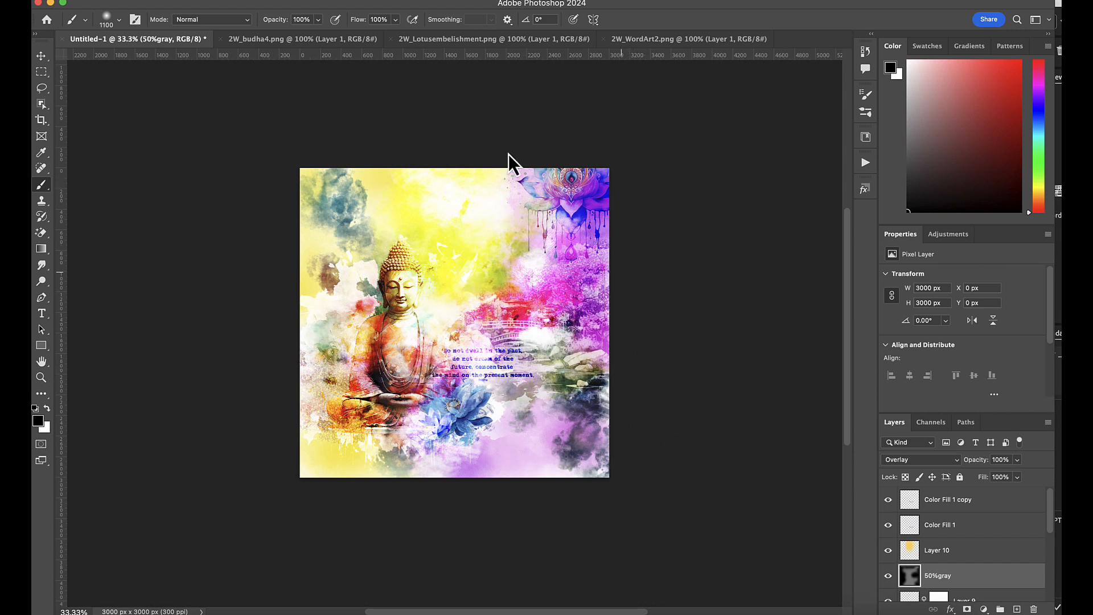
# Lighten the yellow area beside the Buddha's head on the 50%gray layer with white at 65% brush flow
pyautogui.press('x')
pyautogui.click(395, 20)
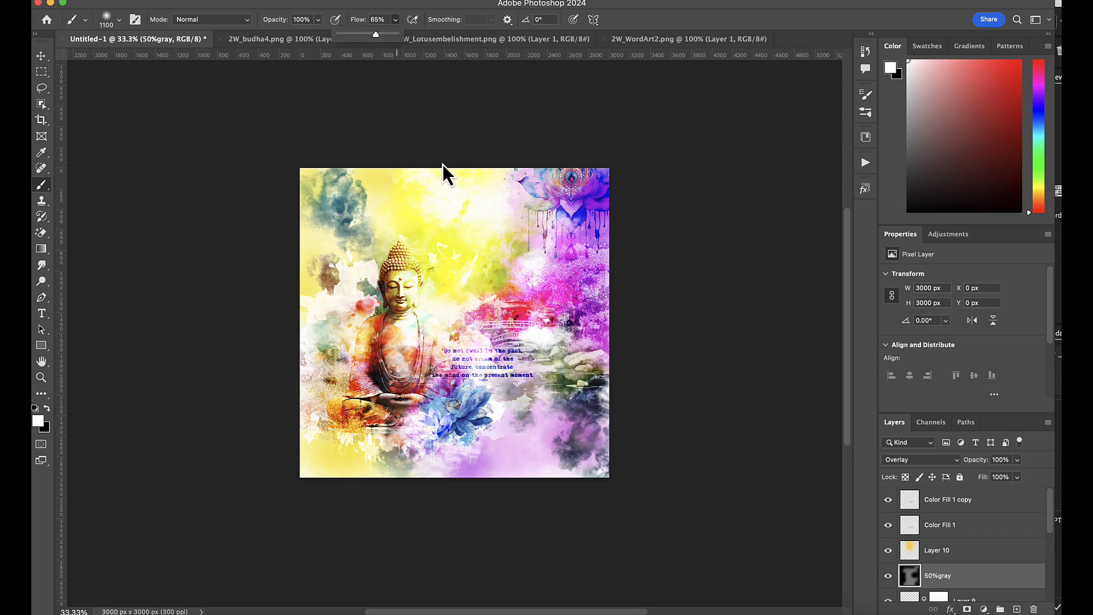
pyautogui.click(449, 247)
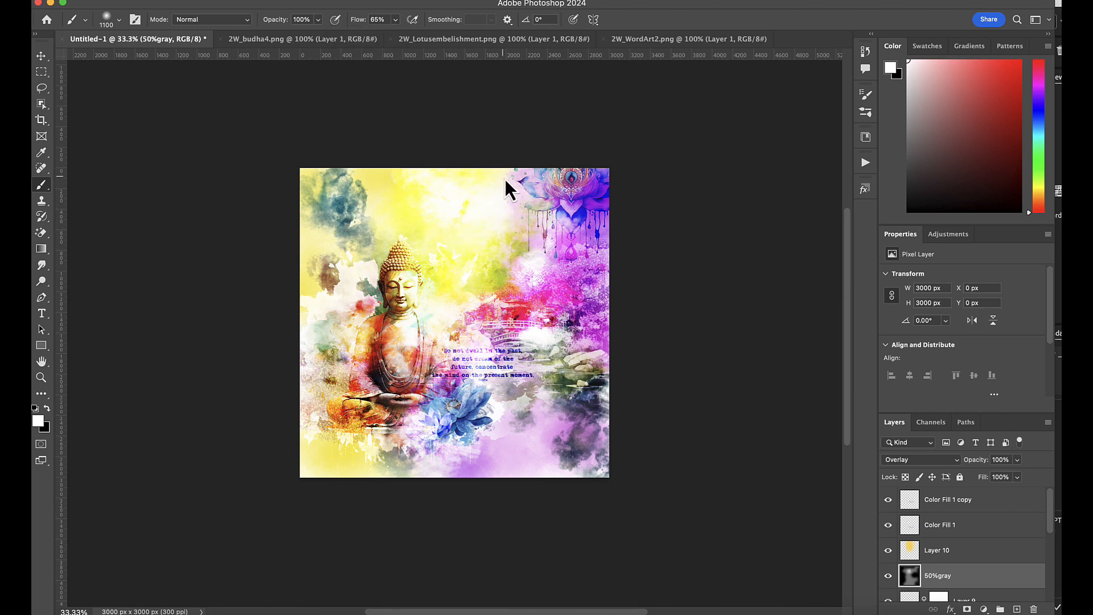
# Try to lighten the area above the garden bridge with the white brush, and undo that painting
pyautogui.click(503, 289)
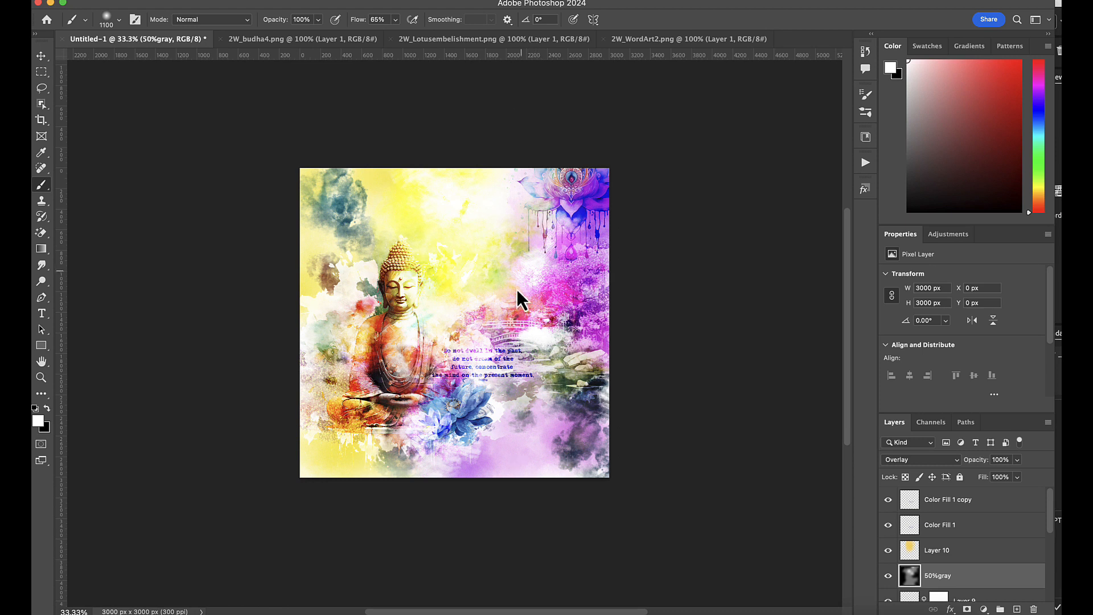
pyautogui.press('super+z')
pyautogui.press('super+z')
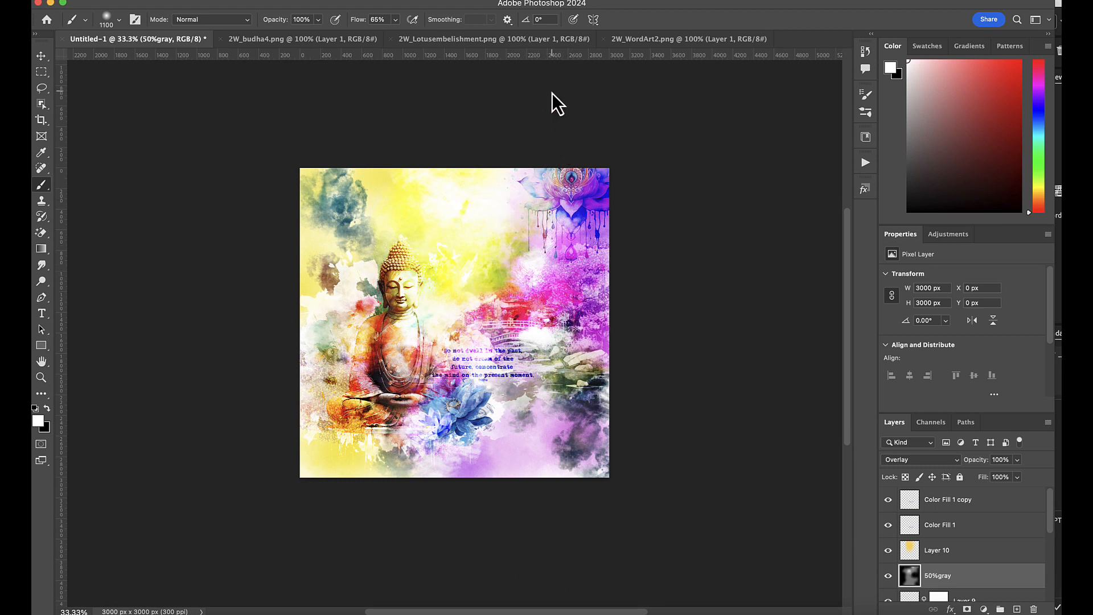
pyautogui.press('super+plus')
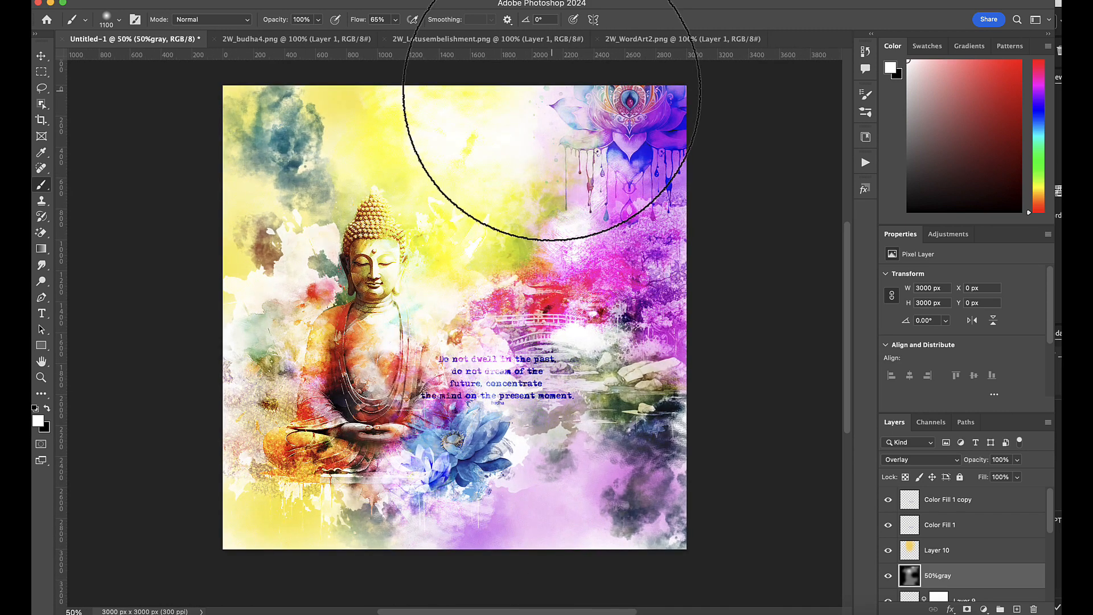